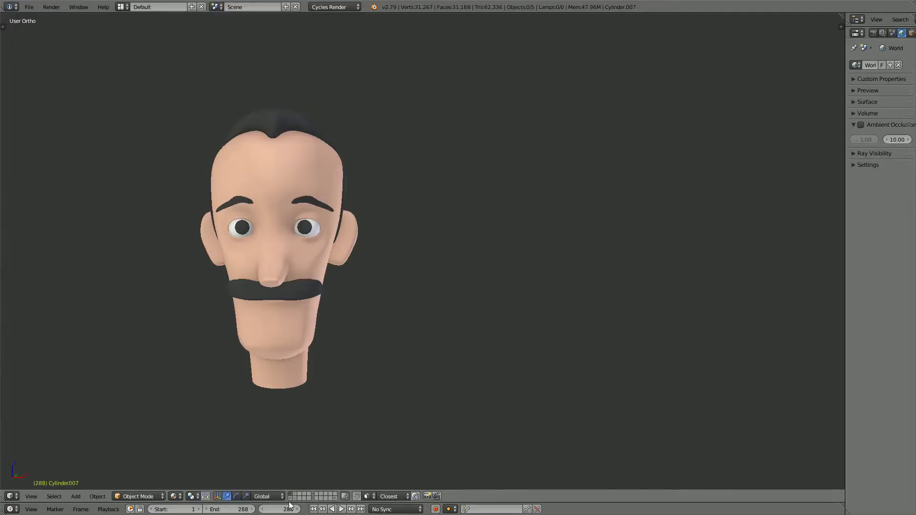
Display the body's layer together with the head's layer and select the body mesh
shift+click(289, 499)
scroll(323, 356, down, 4)
middle_drag(342, 300, 308, 313)
scroll(404, 305, up, 2)
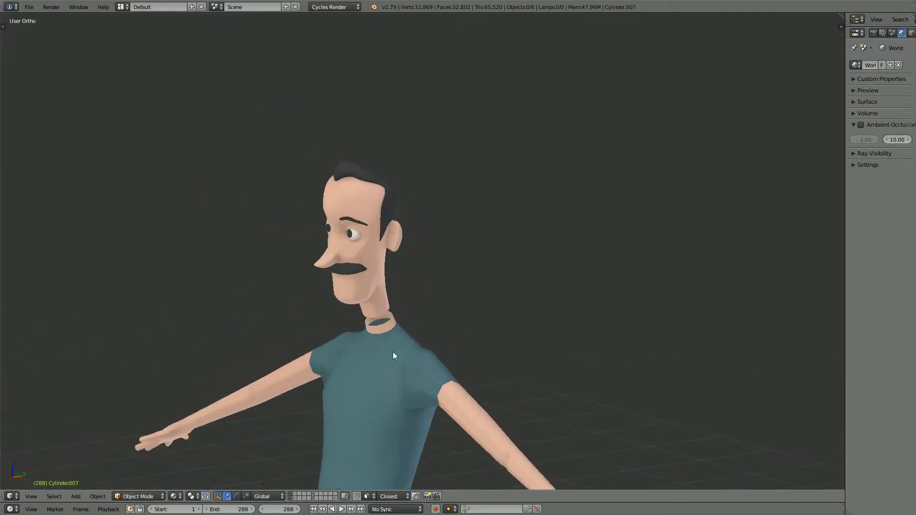
shift+middle_drag(381, 378, 441, 321)
scroll(436, 358, up, 1)
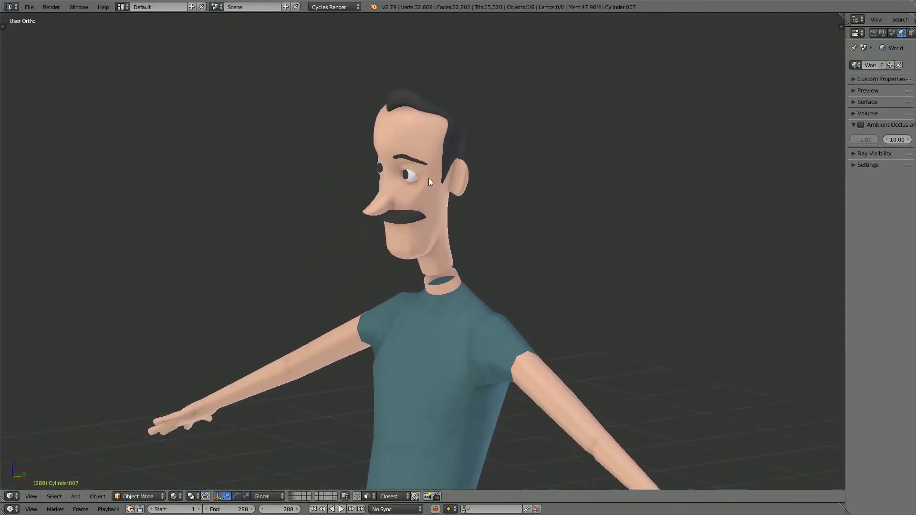
right_click(442, 262)
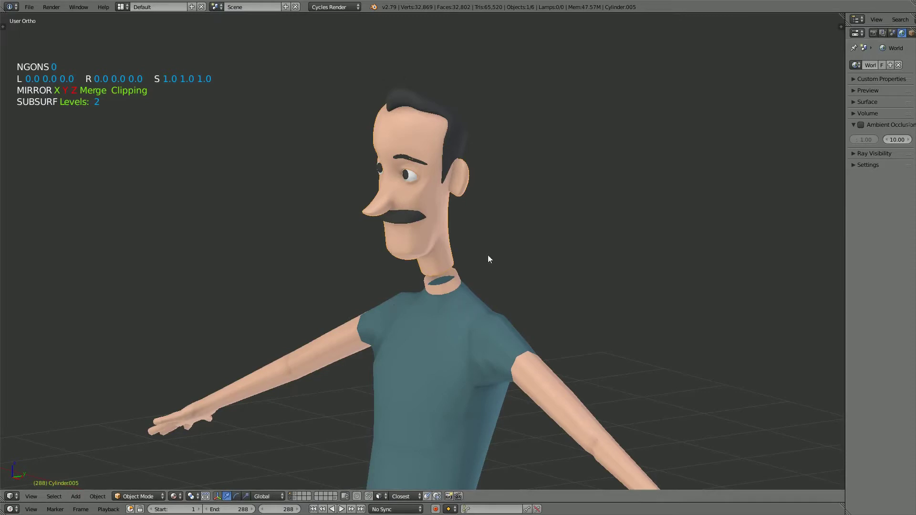
right_click(473, 324)
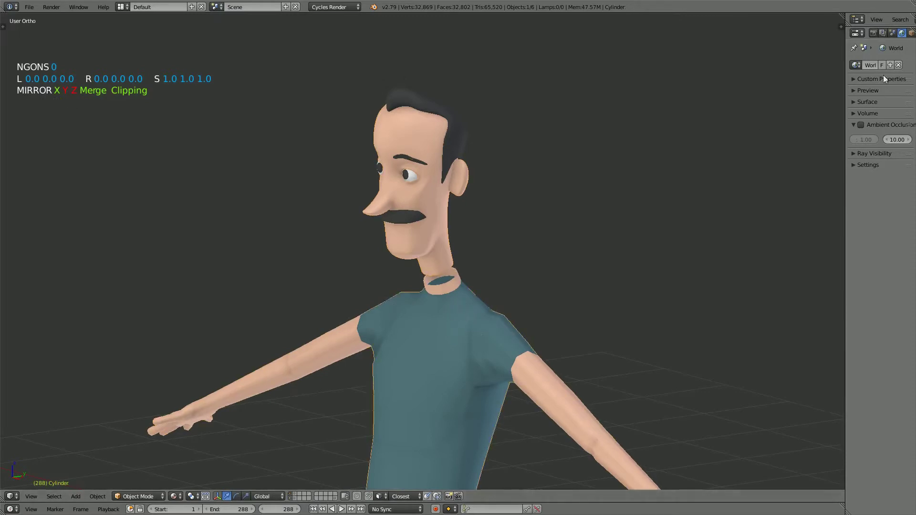
Start the Screencast Keys display and set the red, green and blue values of its text and icon color to 1
drag(846, 45, 802, 47)
key(n)
click(725, 174)
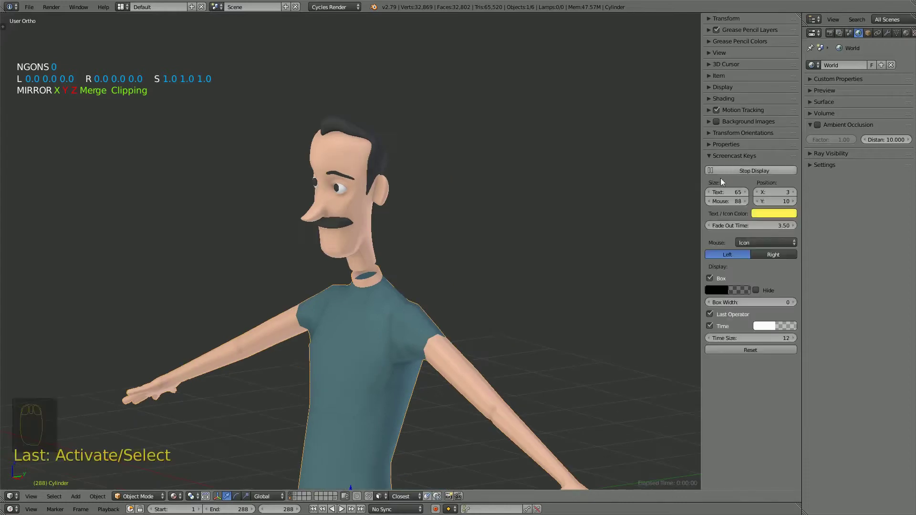
key(n)
key(n)
click(769, 213)
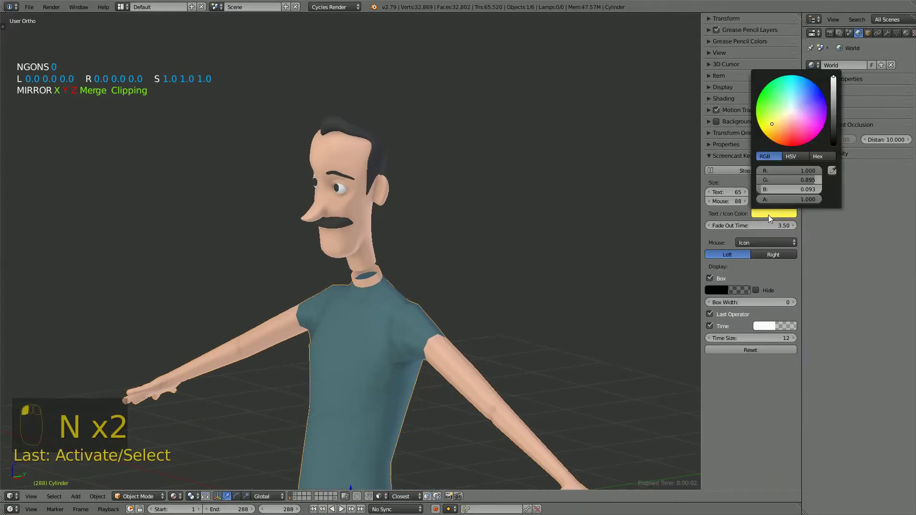
drag(797, 172, 798, 190)
text(1)
key(Return)
key(n)
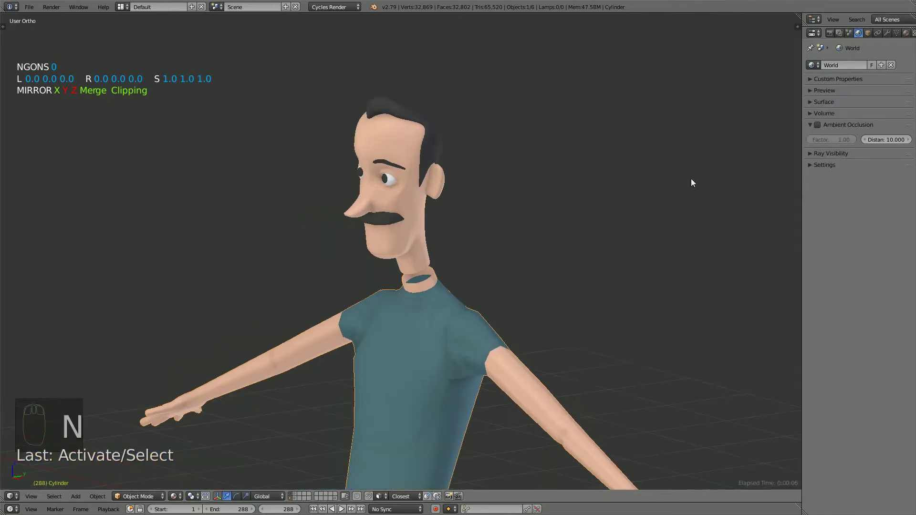
Turn off the viewport display of the Mirror modifier on both the body and the head
click(906, 33)
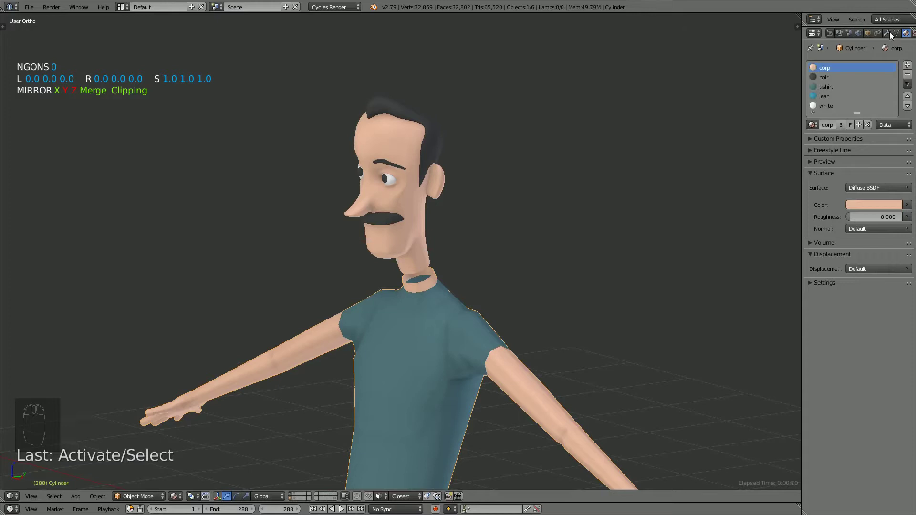
click(886, 33)
click(811, 79)
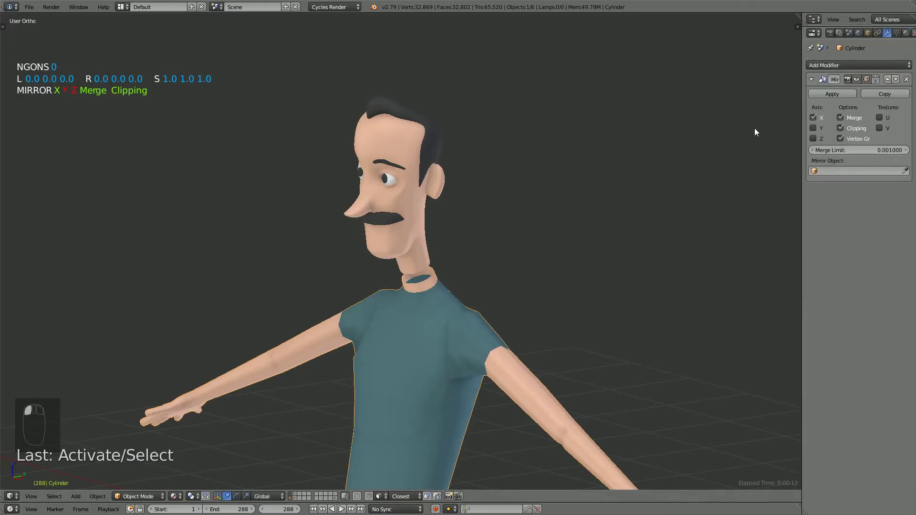
right_click(399, 156)
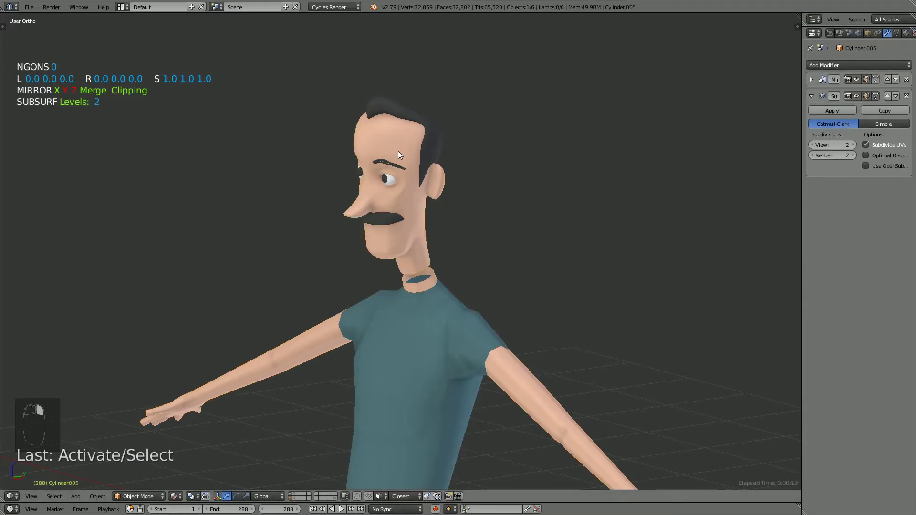
right_click(438, 325)
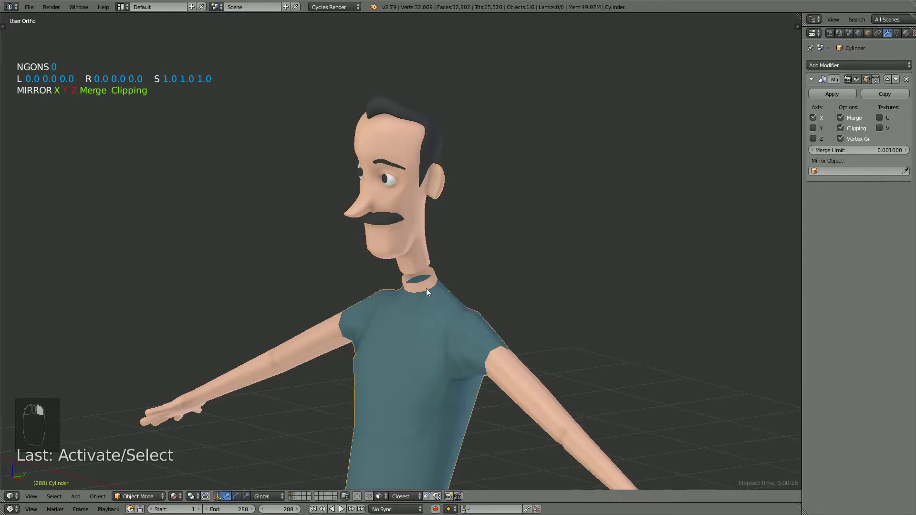
click(857, 80)
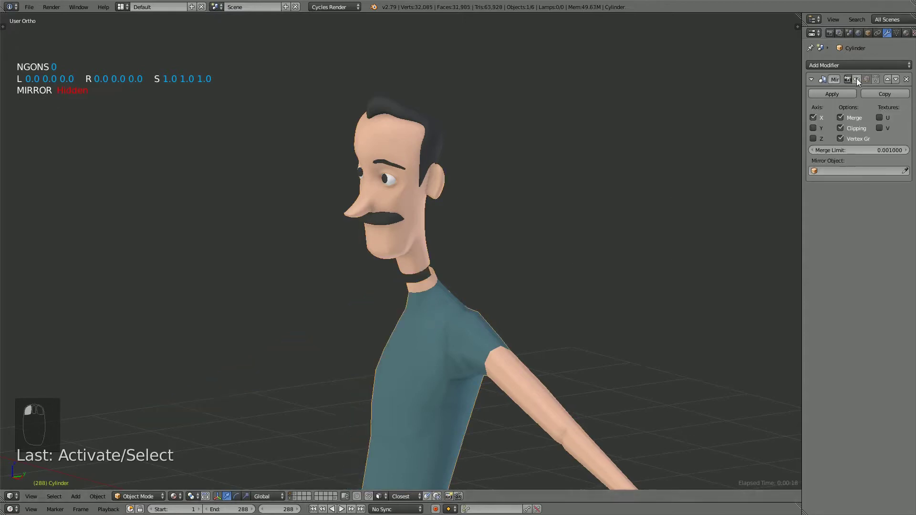
right_click(436, 255)
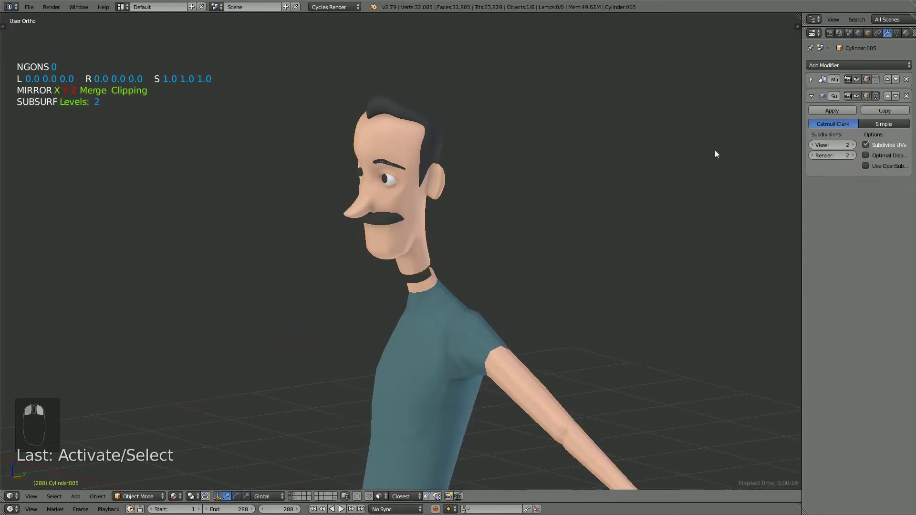
click(855, 79)
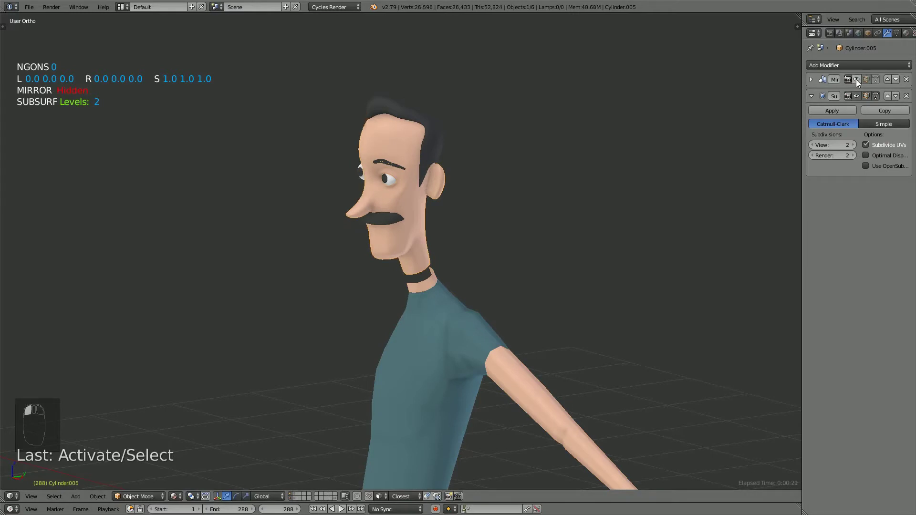
Join the body mesh into the head object, keeping the head as the active object
shift+right_click(437, 310)
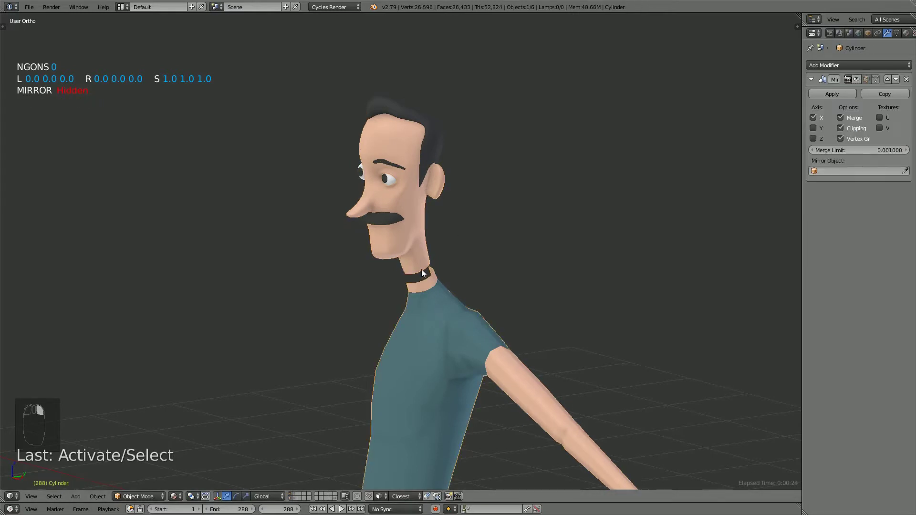
shift+right_click(420, 270)
key(ctrl+j)
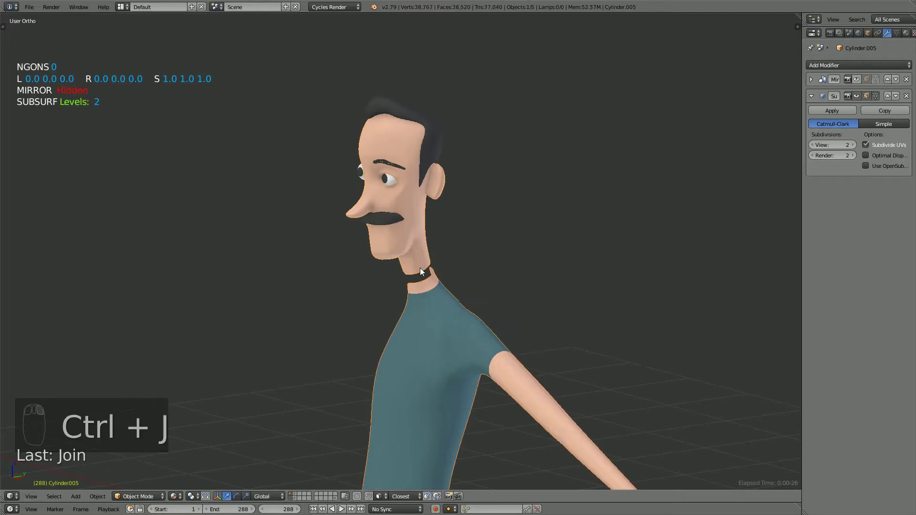
Turn the Mirror modifier's viewport display back on and bridge the open neck edge loops of the head and body with LoopTools
key(Tab)
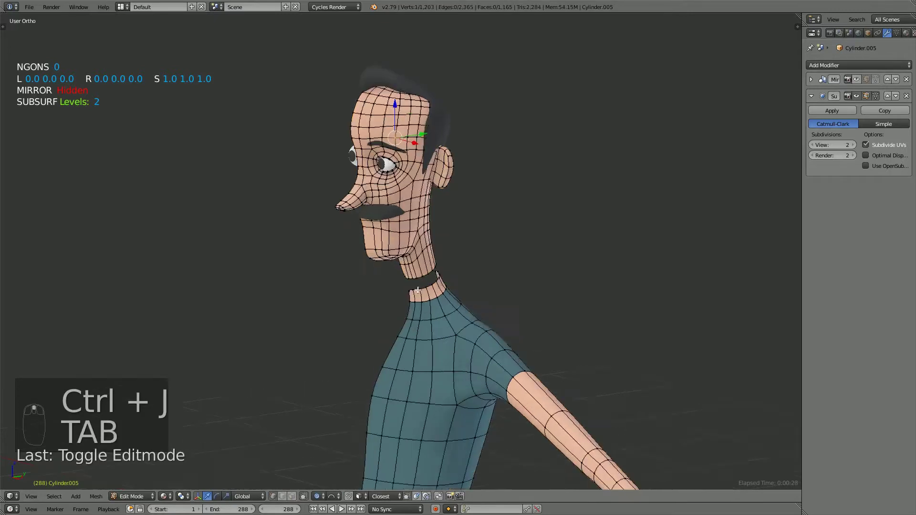
scroll(427, 303, up, 2)
alt+right_click(431, 299)
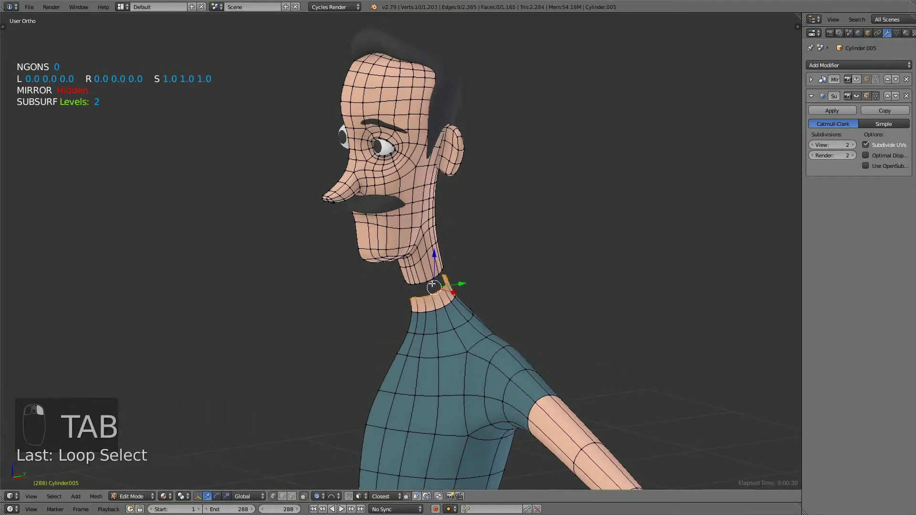
alt+shift+right_click(432, 285)
scroll(432, 285, up, 3)
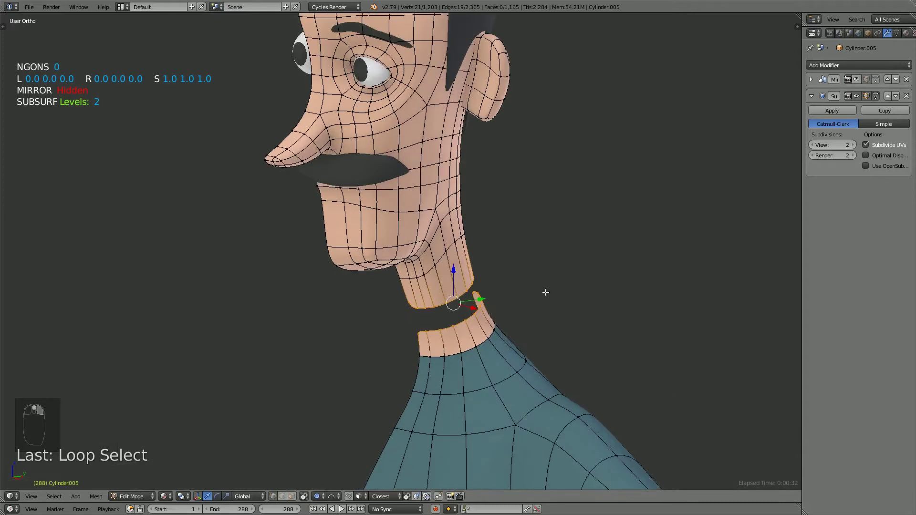
click(856, 79)
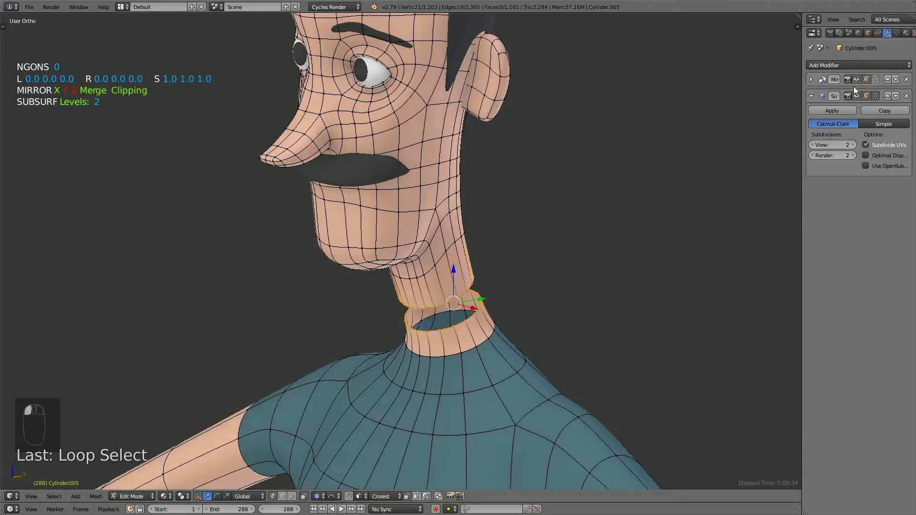
scroll(461, 248, down, 1)
key(w)
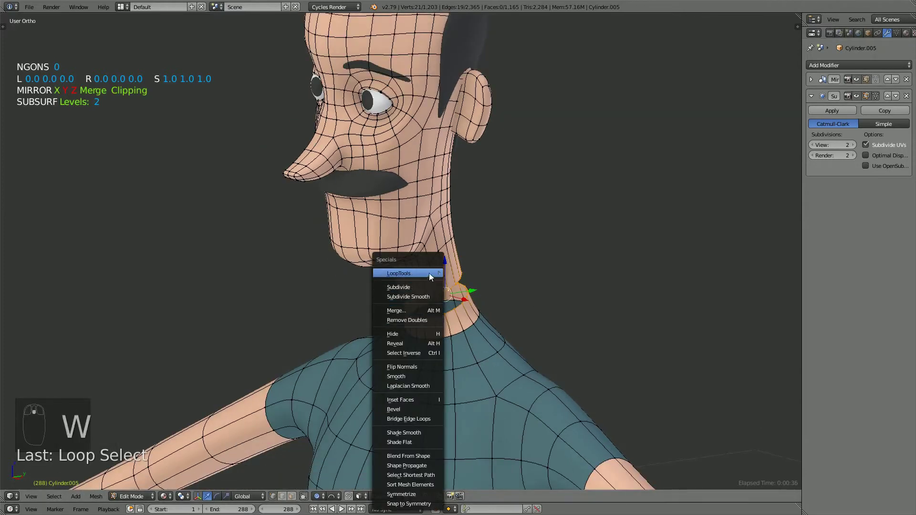
mouse_move(429, 273)
click(473, 275)
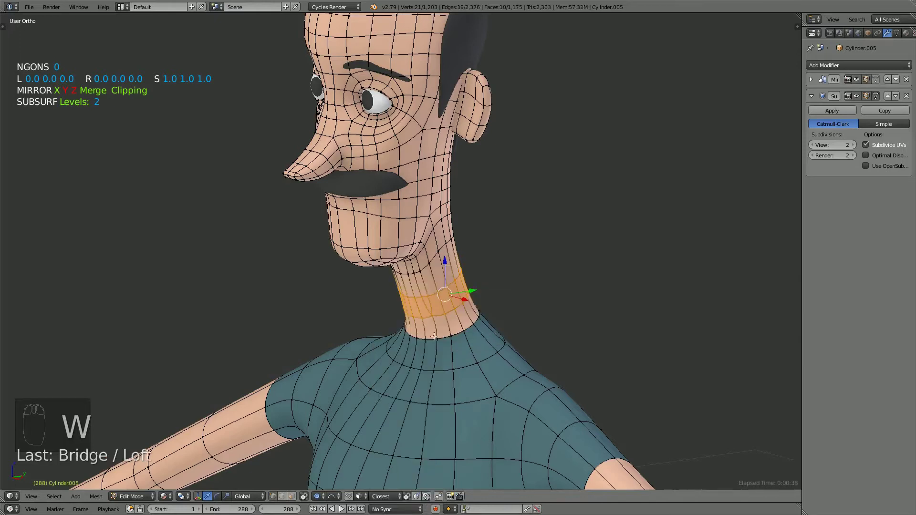
Merge the two adjacent vertices at the side of the bridged neck band's upper edge, using At Last
middle_drag(433, 336, 465, 320)
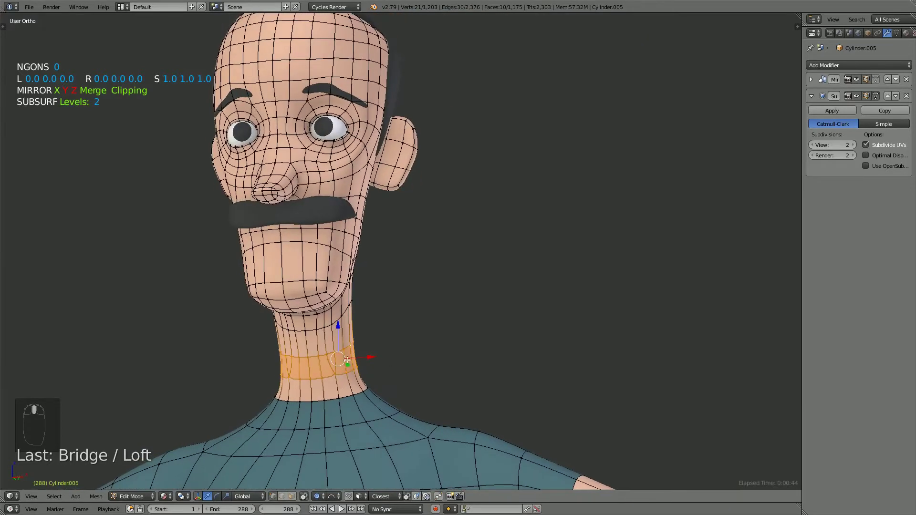
middle_drag(346, 359, 622, 321)
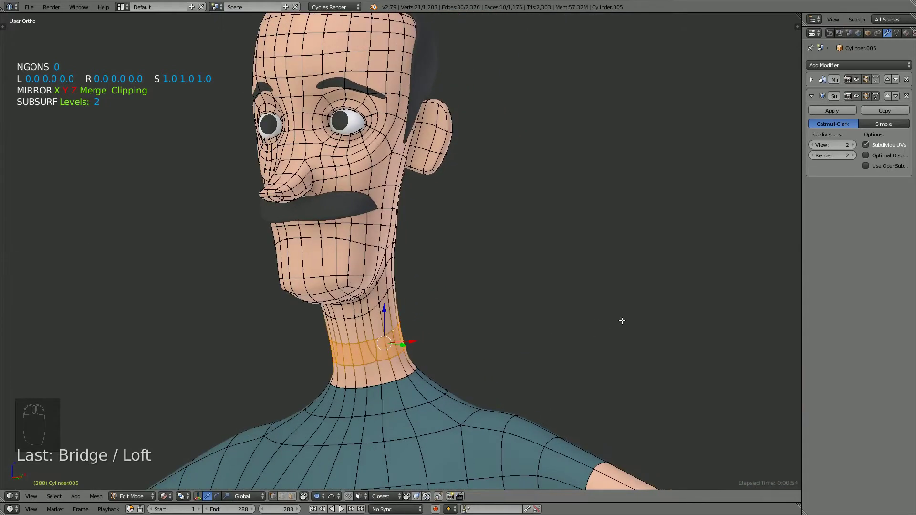
shift+middle_drag(430, 373, 487, 294)
scroll(470, 320, up, 4)
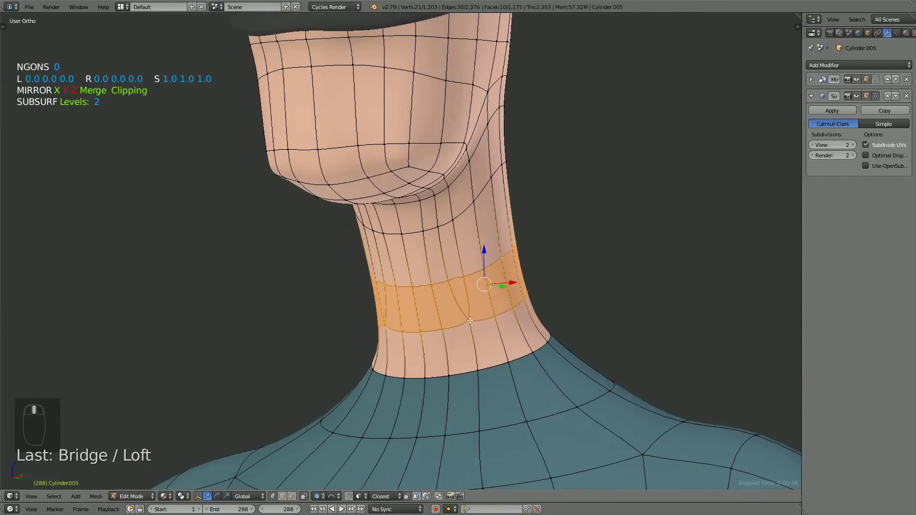
right_click(455, 287)
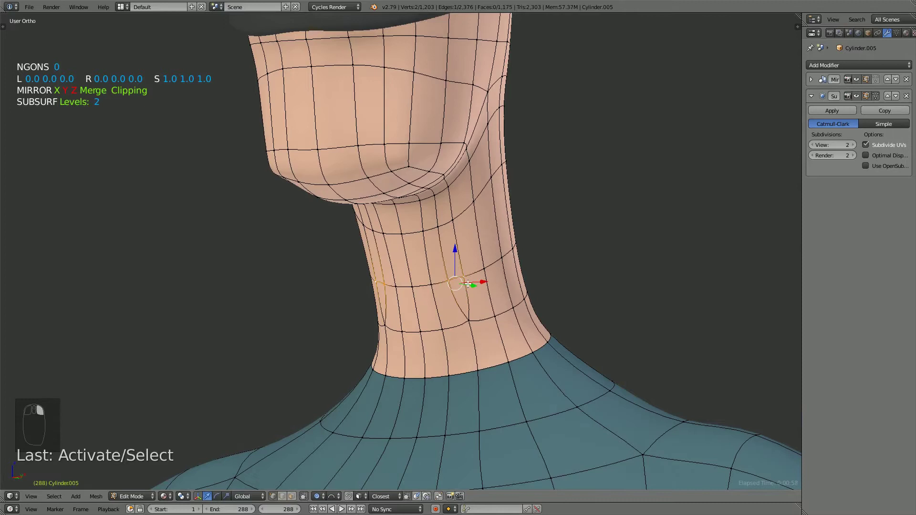
key(alt+m)
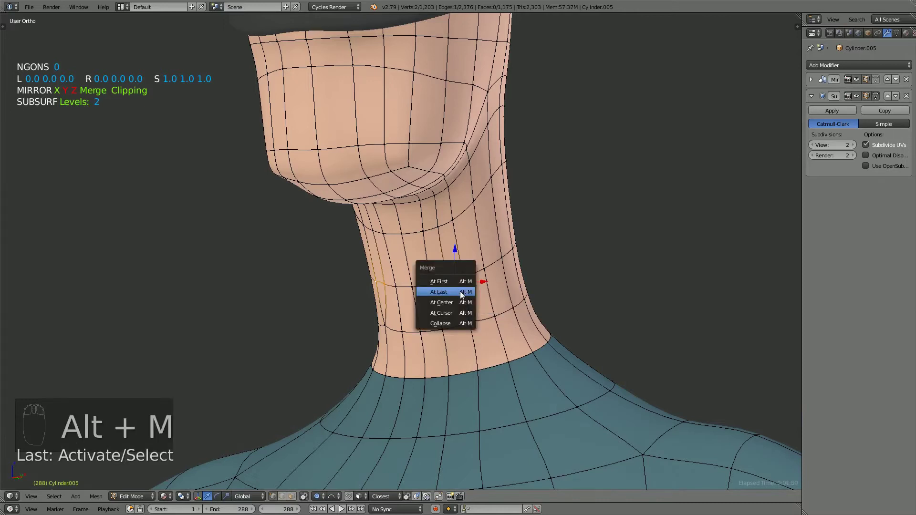
click(461, 292)
Merge the pair of side vertices on the next neck loop above the bridged band, using At Last
right_click(462, 224)
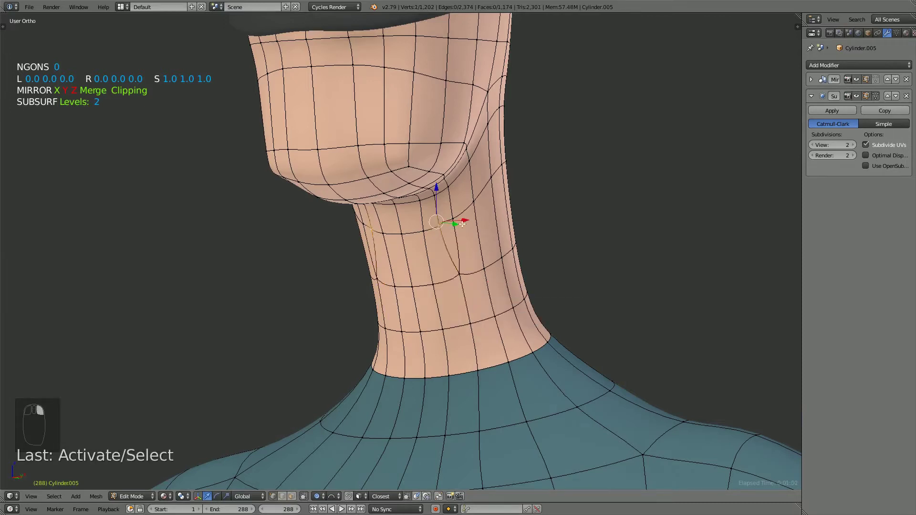
shift+right_click(462, 223)
key(m)
key(Return)
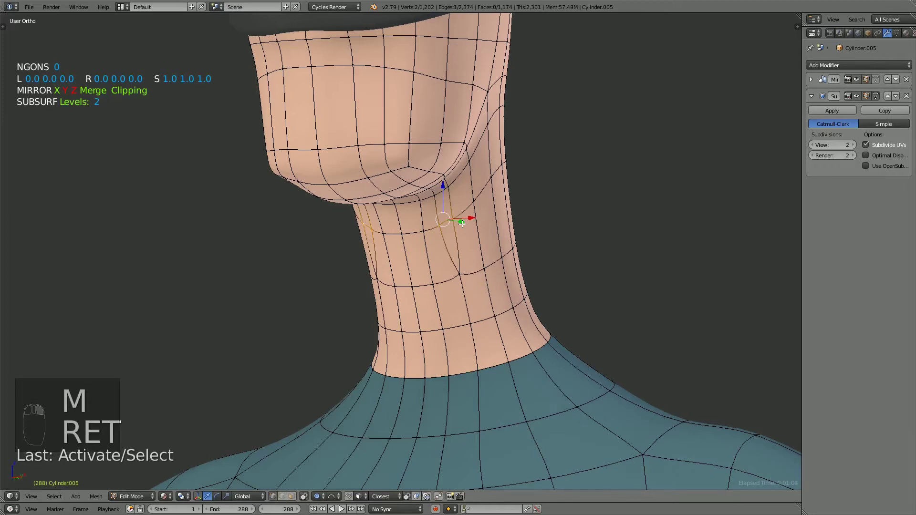
key(alt+m)
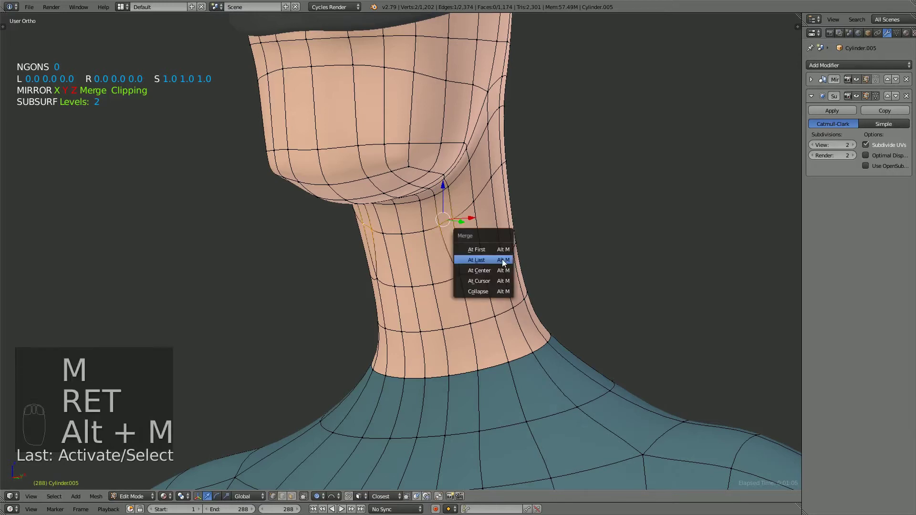
click(502, 258)
Merge the pair of vertices where the neck meets the underside of the jaw, using At Last, and deselect everything
middle_drag(507, 254, 496, 235)
shift+right_click(540, 233)
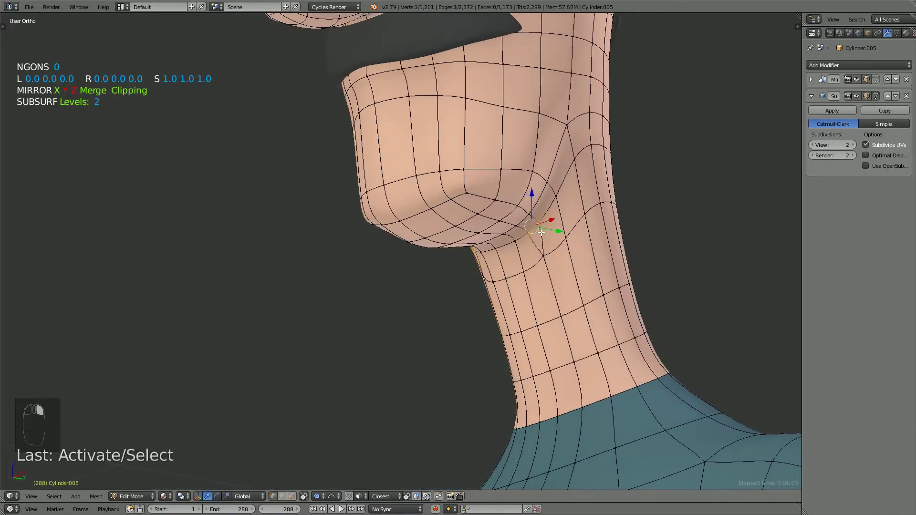
key(alt+m)
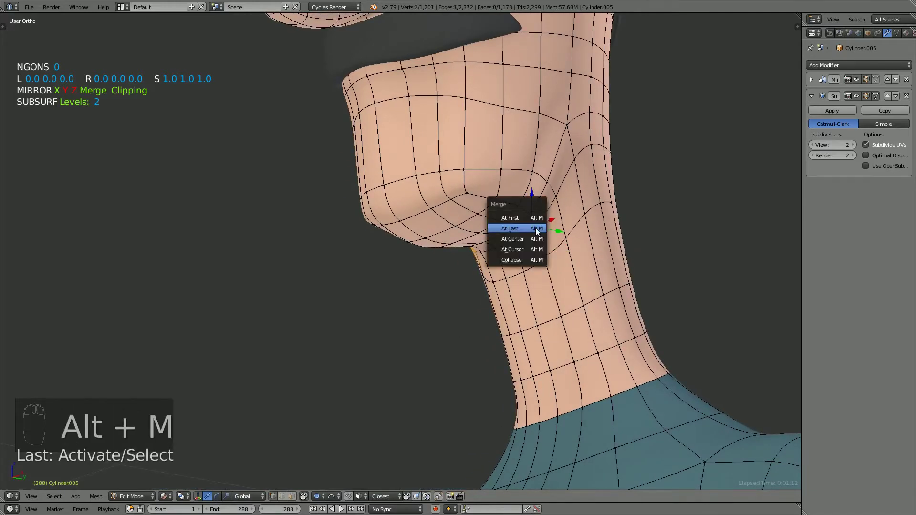
click(537, 232)
scroll(547, 280, down, 2)
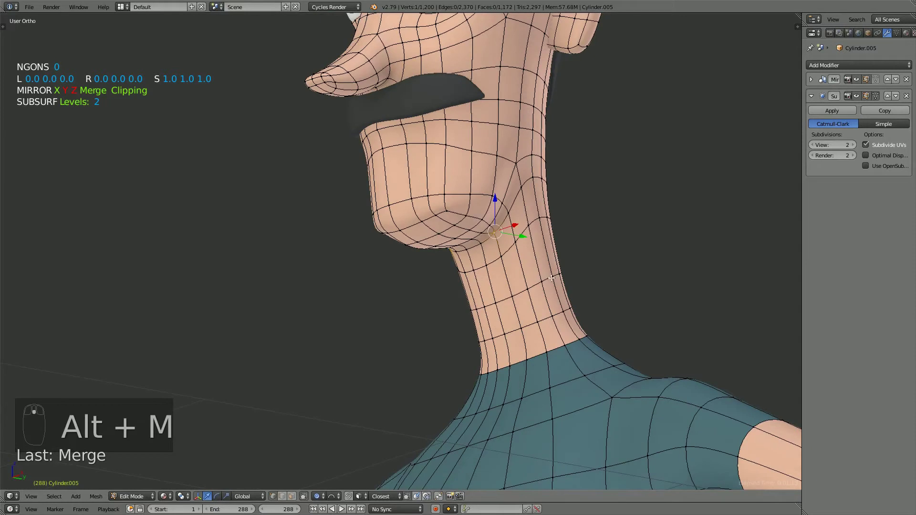
key(a)
middle_drag(562, 260, 454, 291)
scroll(456, 290, up, 3)
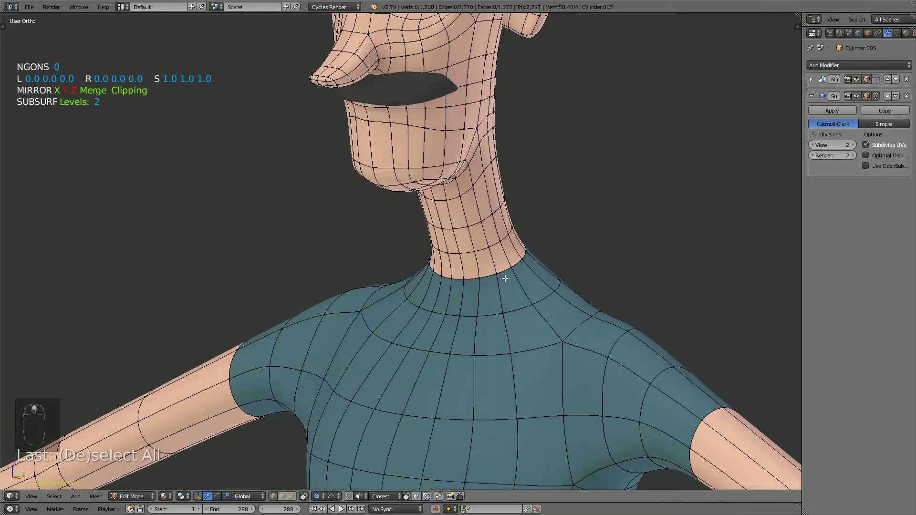
scroll(501, 272, down, 3)
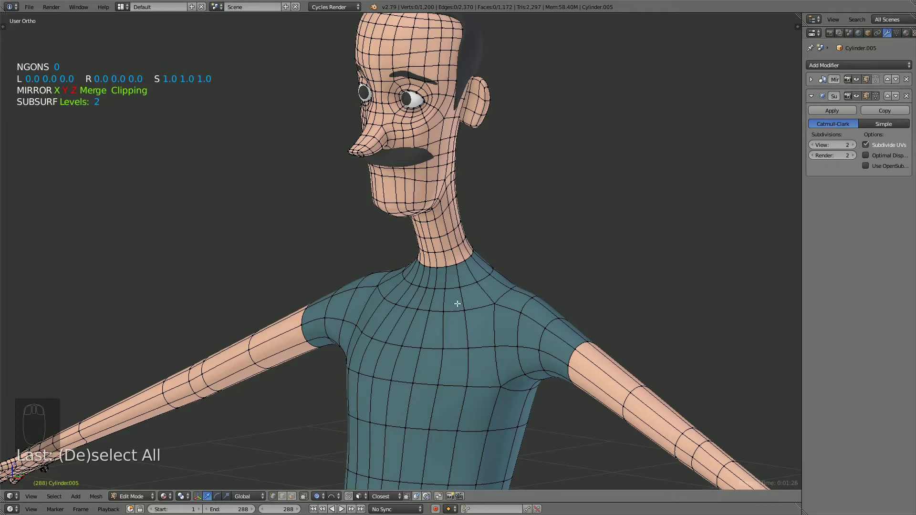
Examine the joined head, neck and body mesh from several angles and leave mesh editing to view the smooth model
scroll(457, 304, down, 2)
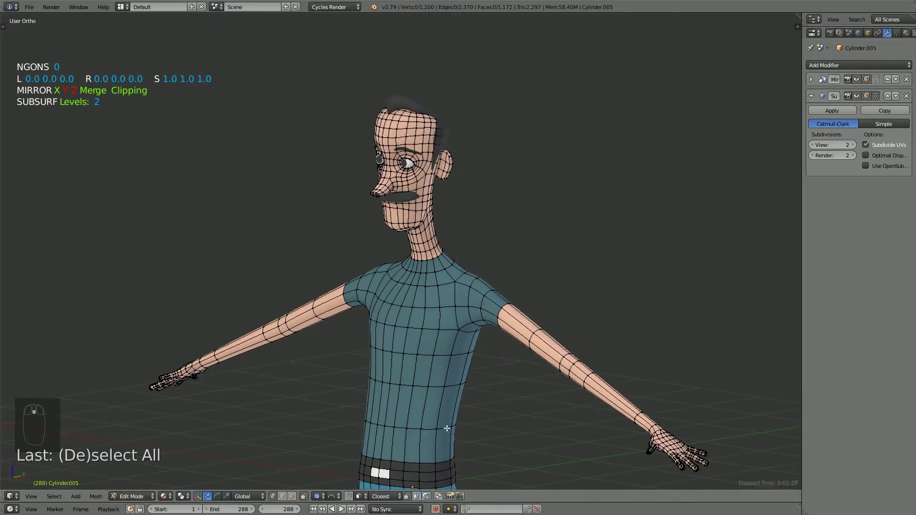
scroll(447, 428, down, 2)
middle_drag(420, 424, 459, 346)
scroll(449, 305, up, 5)
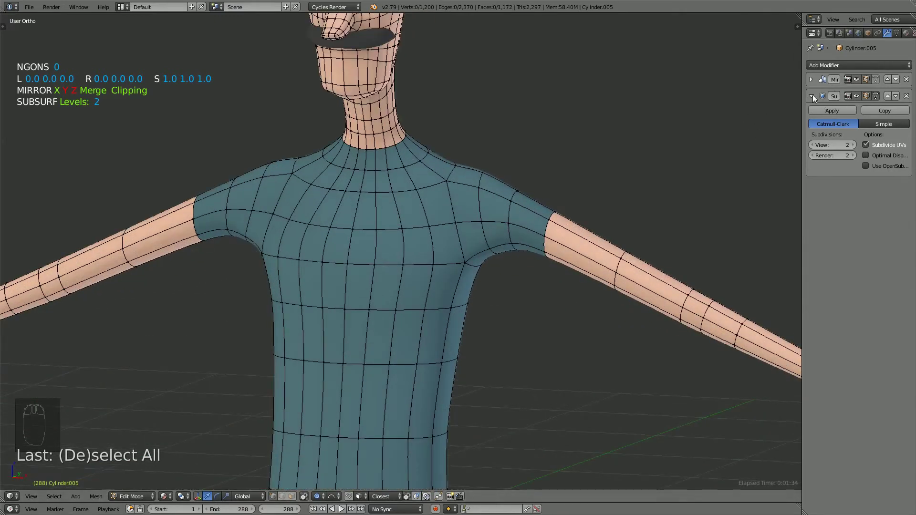
scroll(476, 281, down, 4)
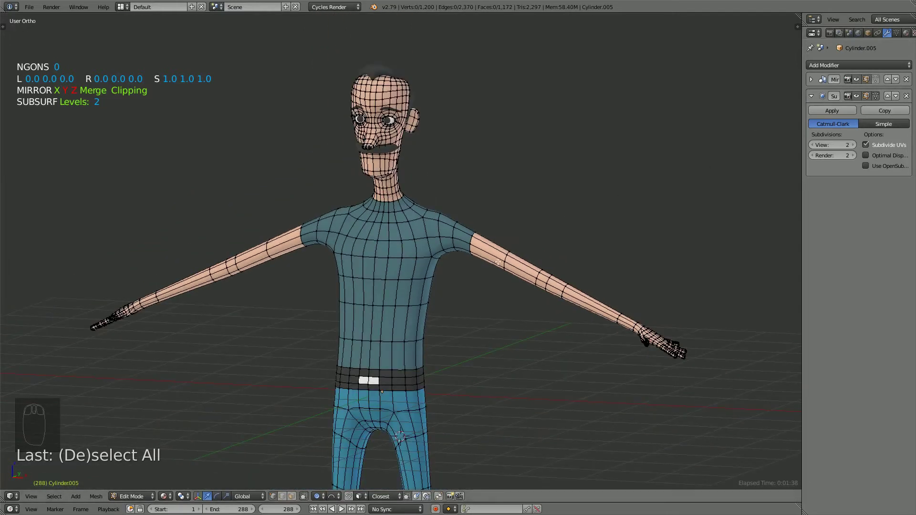
key(Tab)
scroll(495, 265, down, 1)
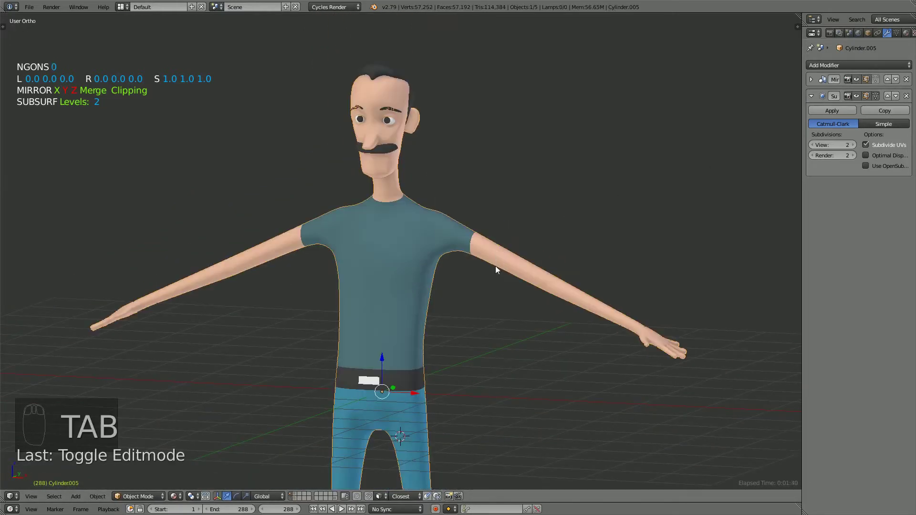
middle_drag(506, 267, 453, 270)
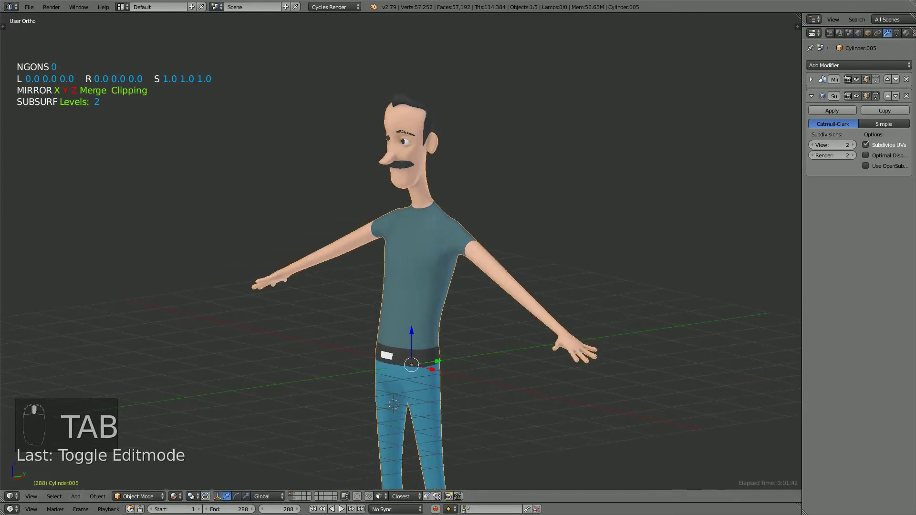
Remove the Subdivision Surface modifier from the head-and-body object, the eyebrows and the hair
click(906, 95)
scroll(413, 206, up, 2)
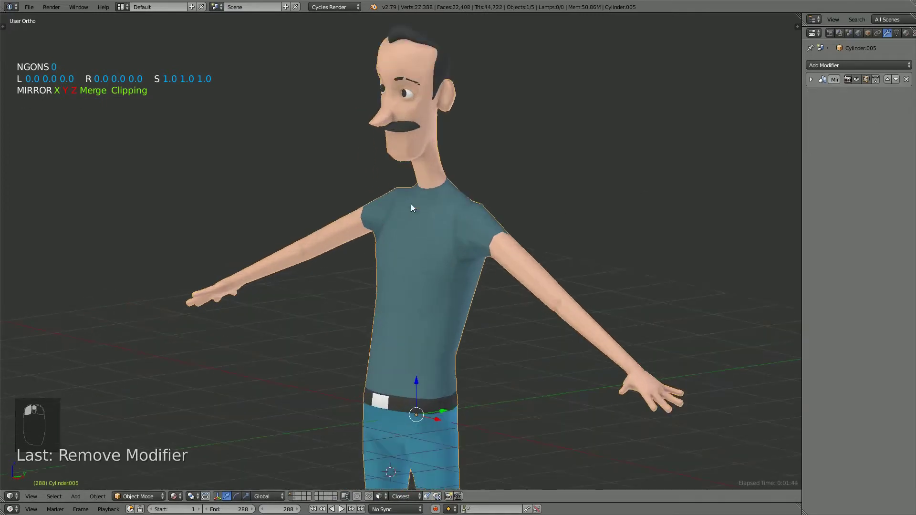
right_click(400, 82)
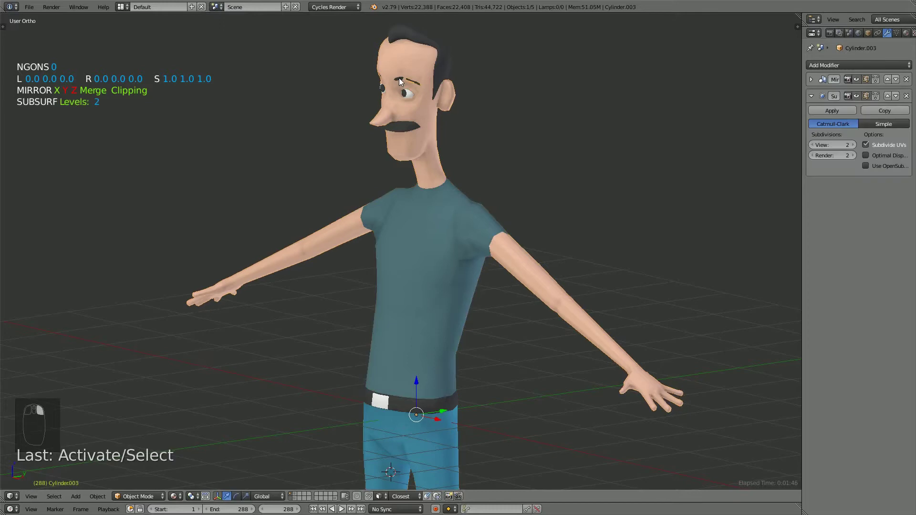
click(906, 96)
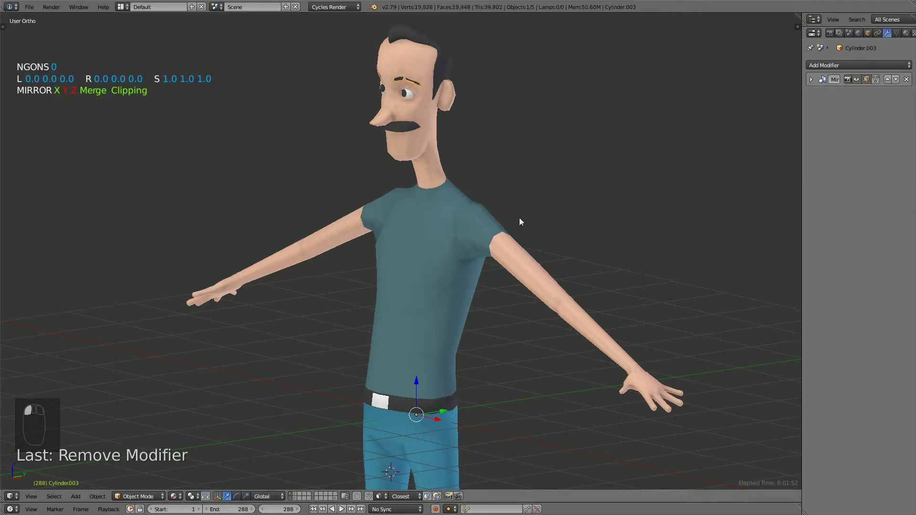
right_click(437, 44)
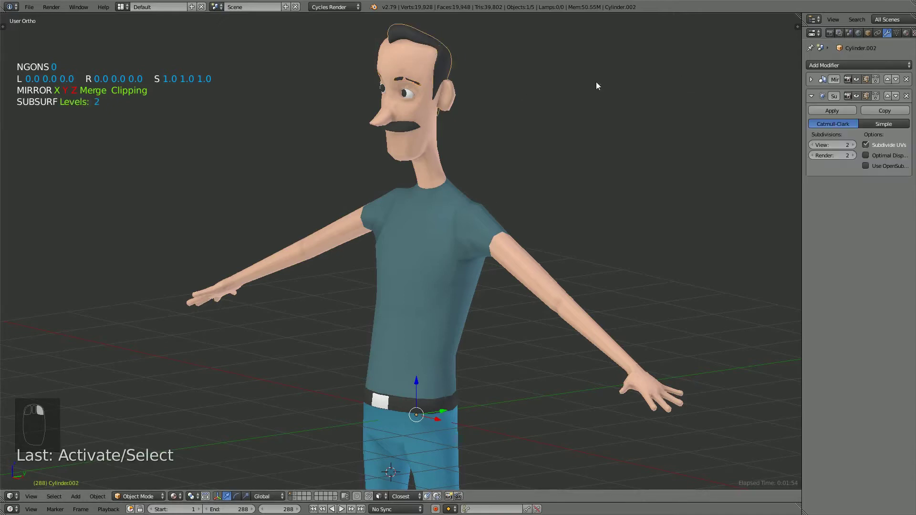
click(906, 96)
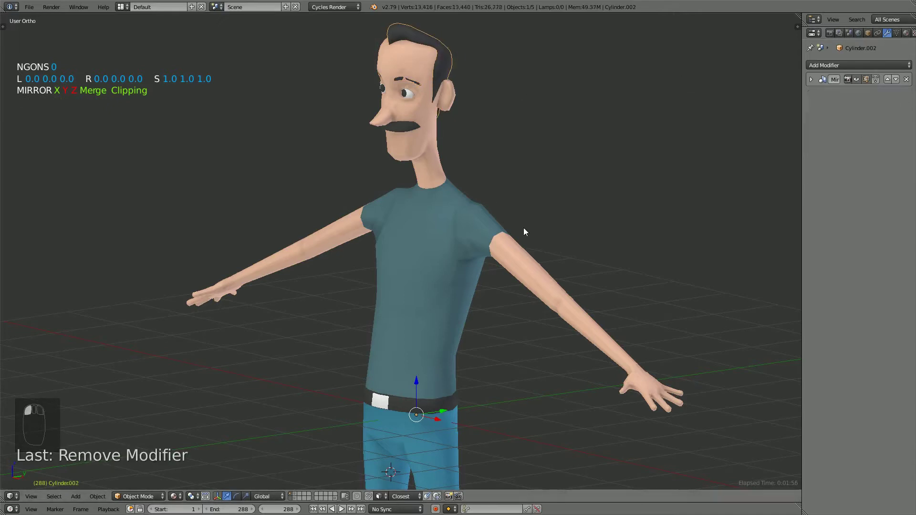
Enter mesh editing on the head-and-body object and examine the face topology, selecting the edge loop around the eye
scroll(522, 228, down, 4)
middle_drag(467, 311, 490, 314)
scroll(436, 282, up, 1)
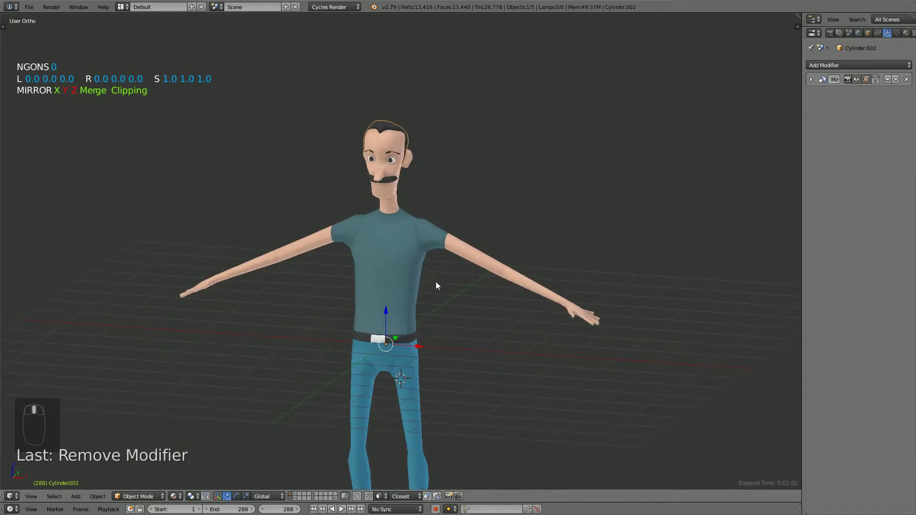
shift+middle_drag(436, 286, 453, 321)
scroll(389, 271, up, 7)
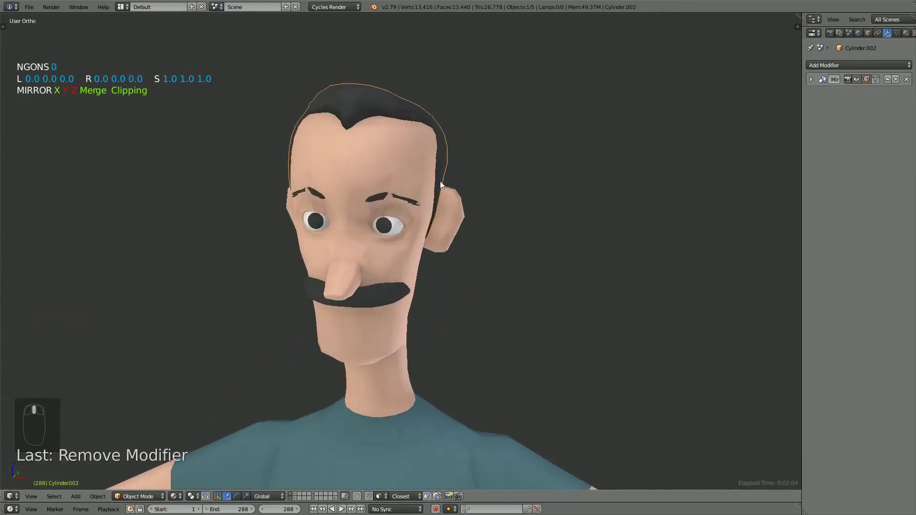
right_click(410, 267)
key(Tab)
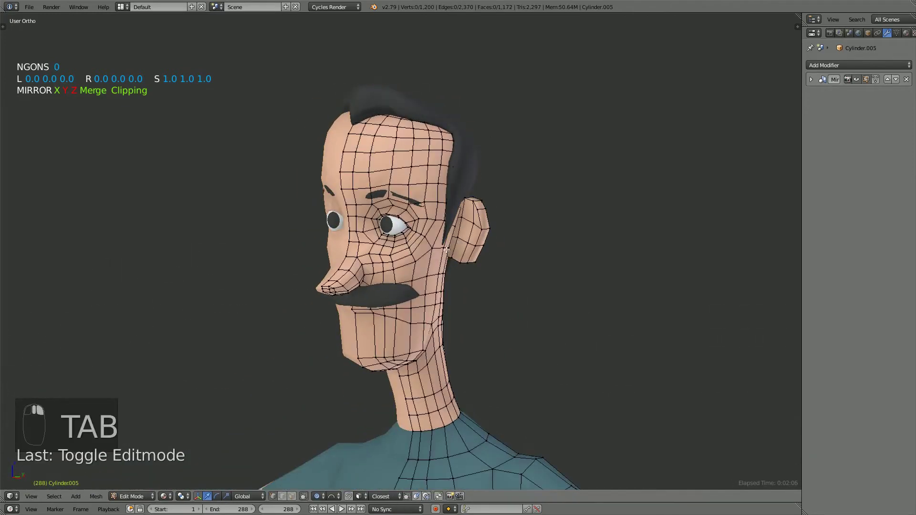
scroll(420, 248, up, 4)
middle_drag(423, 226, 441, 225)
scroll(447, 238, down, 2)
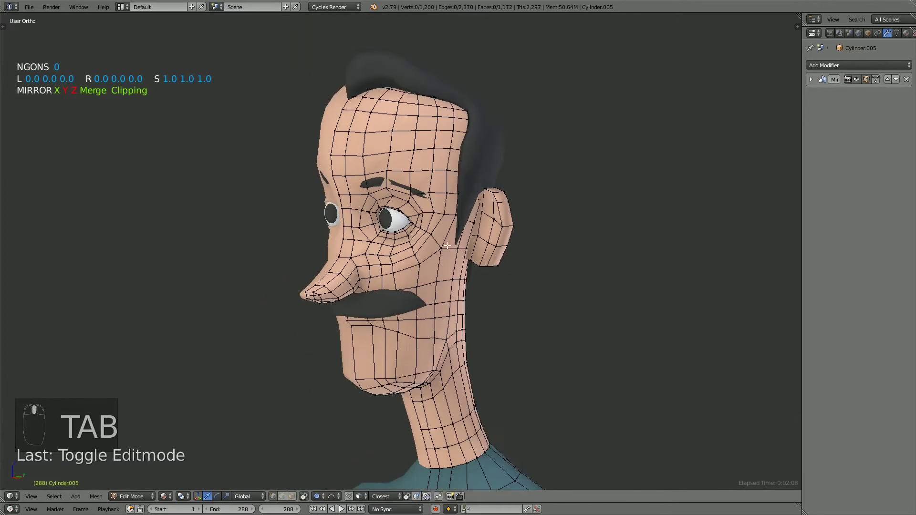
middle_drag(446, 268, 530, 256)
middle_drag(406, 231, 385, 208)
alt+right_click(404, 206)
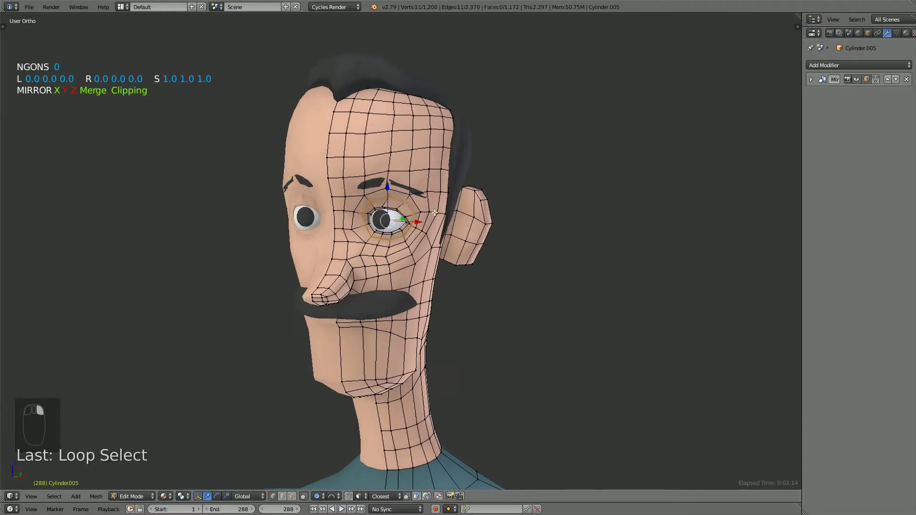
Select all vertices of the head-and-body mesh and apply Smooth once
key(a)
key(a)
key(a)
middle_drag(446, 236, 528, 241)
key(w)
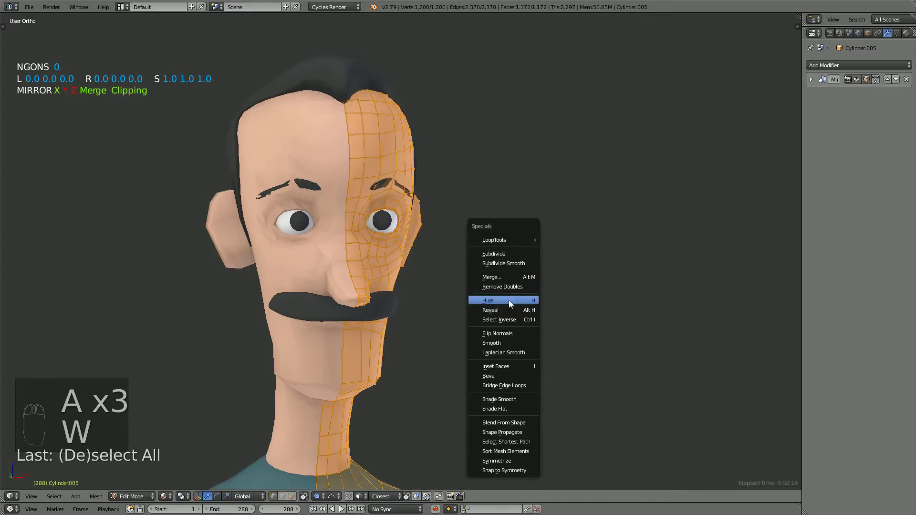
click(501, 343)
Leave mesh editing to inspect the smoothed face and undo the smoothing
middle_drag(450, 313, 355, 285)
scroll(415, 287, down, 3)
middle_drag(425, 286, 472, 273)
key(Tab)
scroll(436, 284, down, 2)
scroll(430, 279, up, 5)
scroll(449, 283, down, 3)
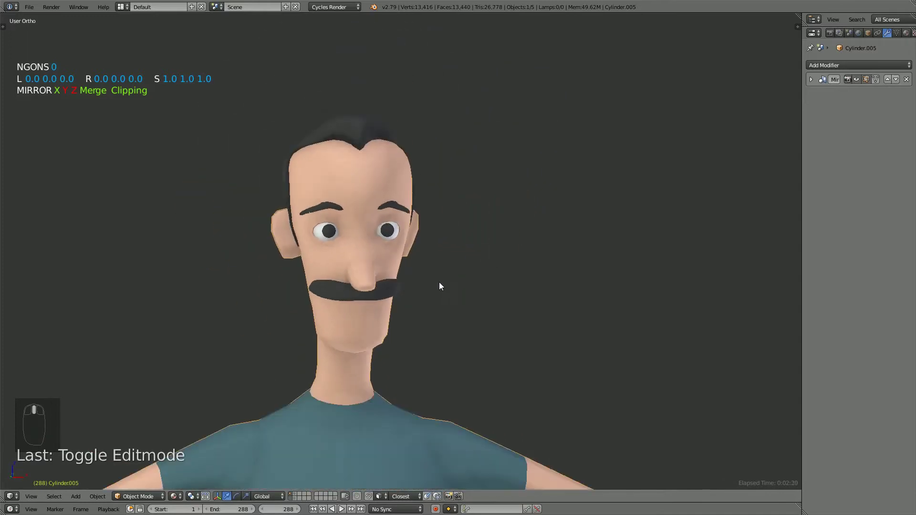
key(ctrl+z)
Duplicate all of the character's objects in place and move the copies to another layer
scroll(429, 282, down, 6)
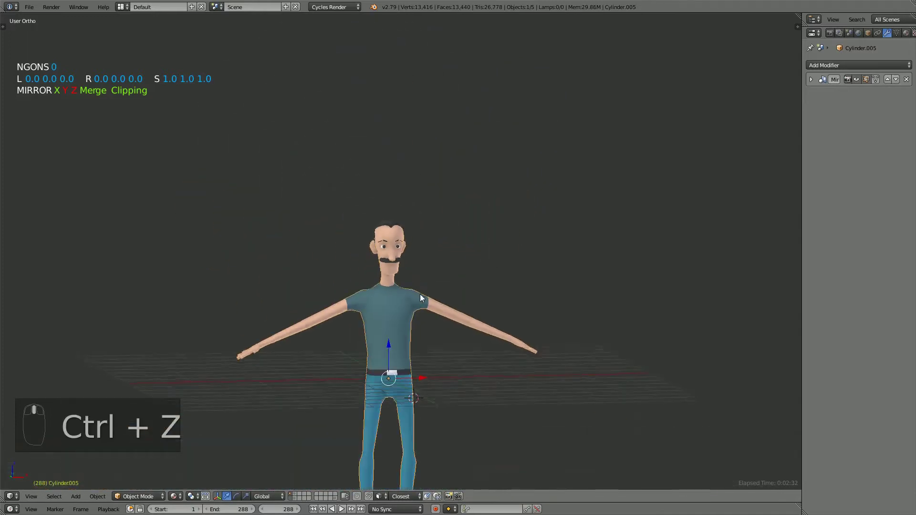
mouse_move(420, 298)
middle_down()
mouse_move(472, 304)
mouse_move(403, 301)
mouse_move(404, 271)
mouse_move(416, 272)
middle_up()
scroll(405, 294, up, 4)
key(z)
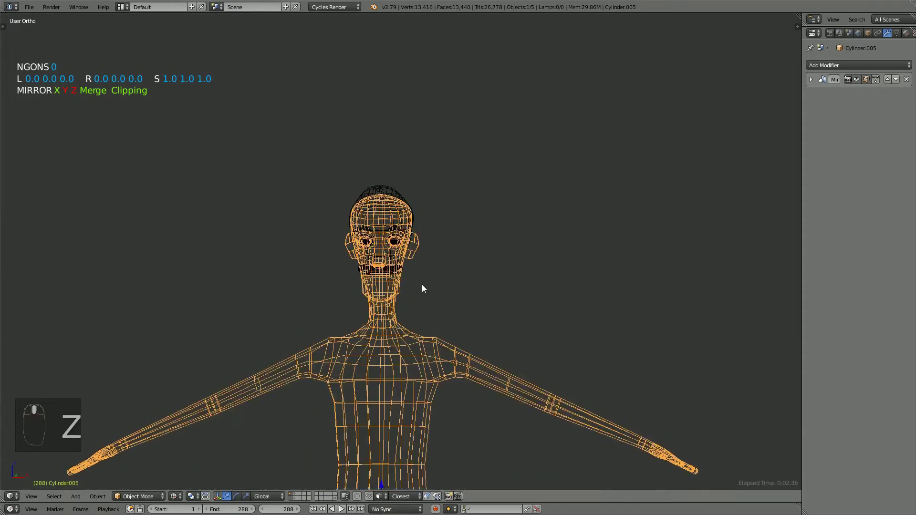
scroll(424, 292, down, 5)
key(KP_1)
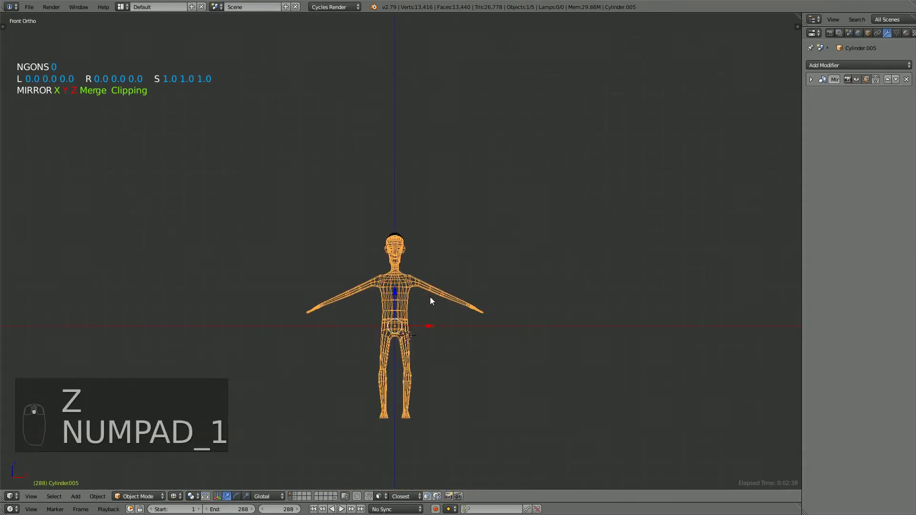
key(b)
drag(448, 381, 359, 208)
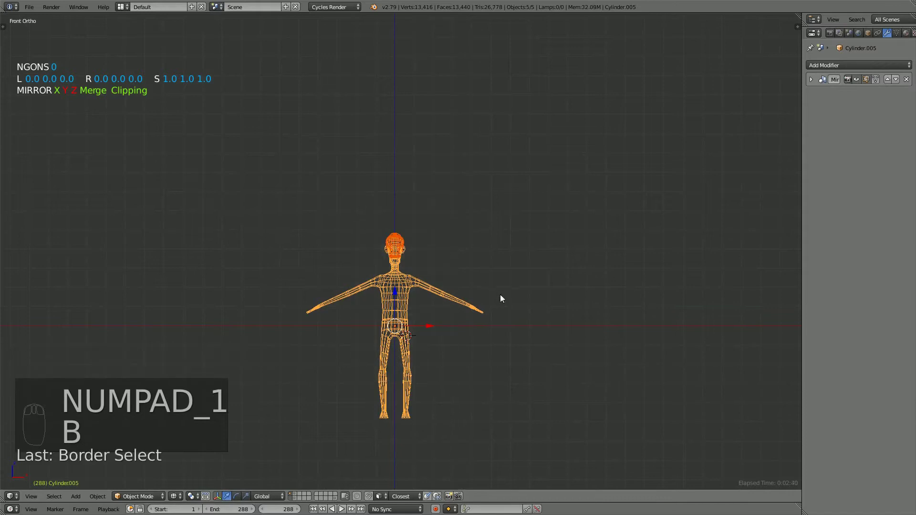
key(shift+d)
right_click(513, 271)
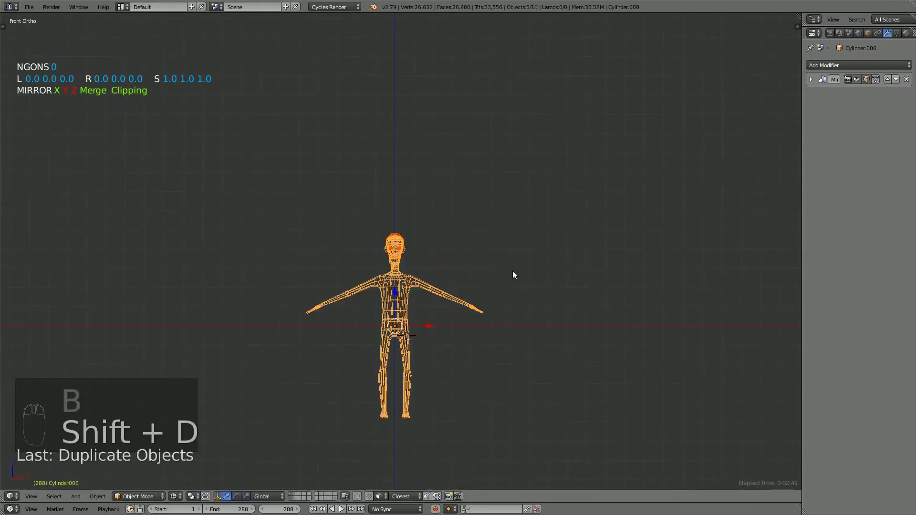
key(m)
click(651, 294)
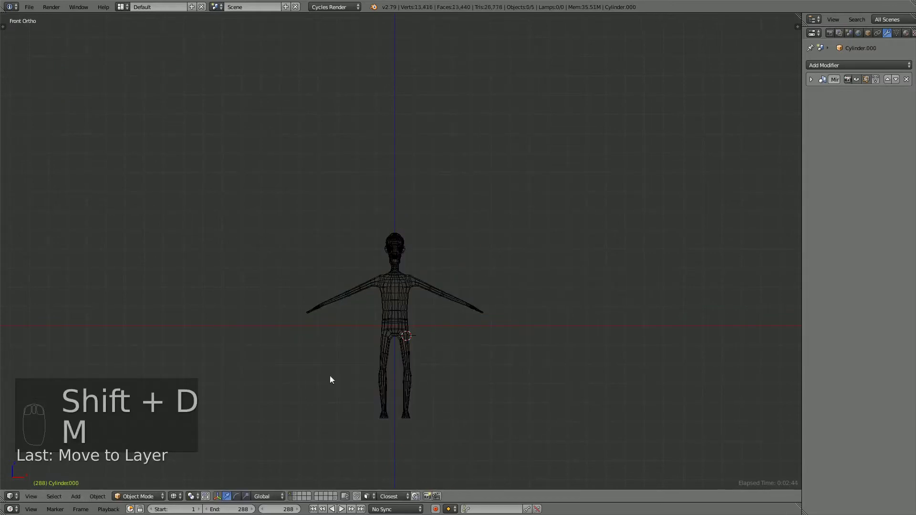
Leave wireframe display, show the viewport's properties sidebar, and restore the viewport shading that displays material colours
key(z)
scroll(397, 272, up, 5)
middle_drag(396, 273, 377, 271)
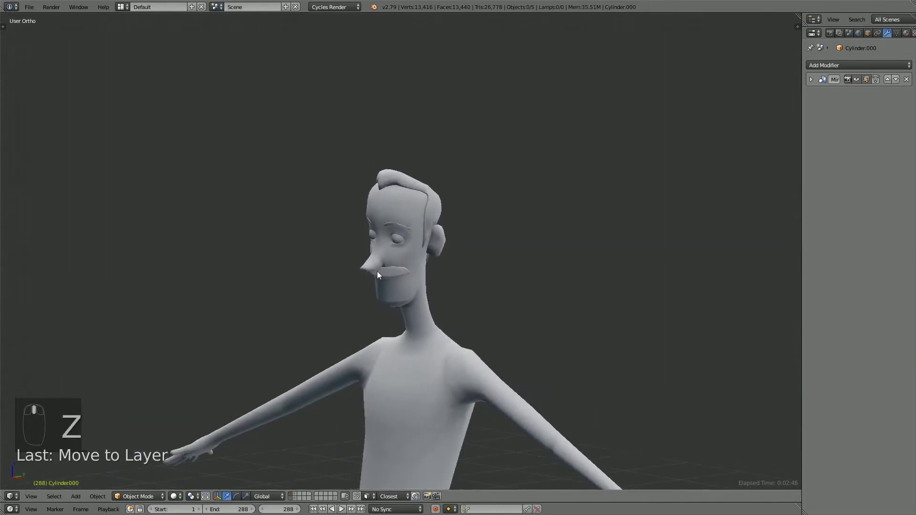
key(n)
click(711, 144)
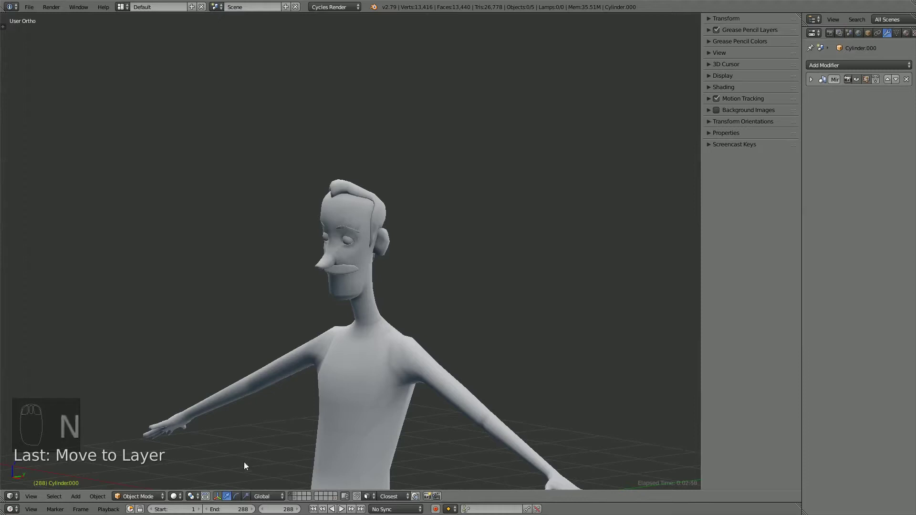
click(174, 496)
click(194, 444)
scroll(336, 268, up, 3)
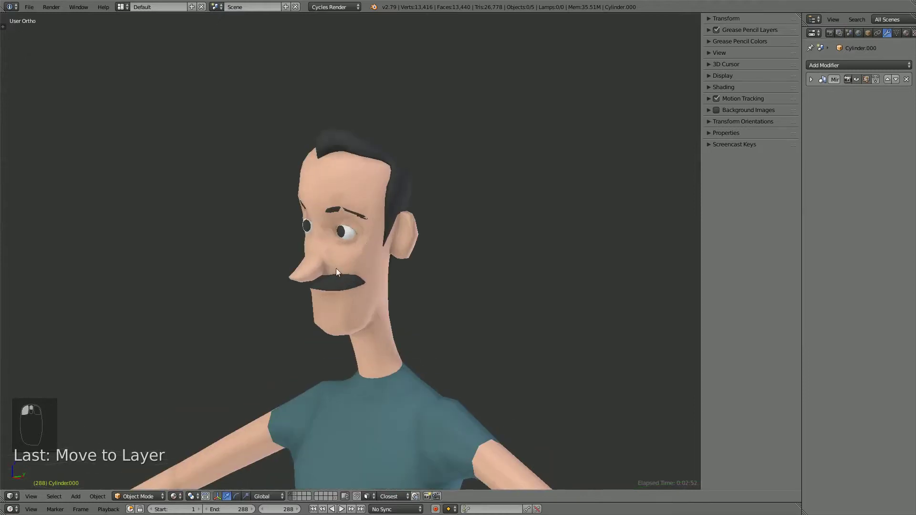
key(Tab)
right_drag(384, 291, 374, 306)
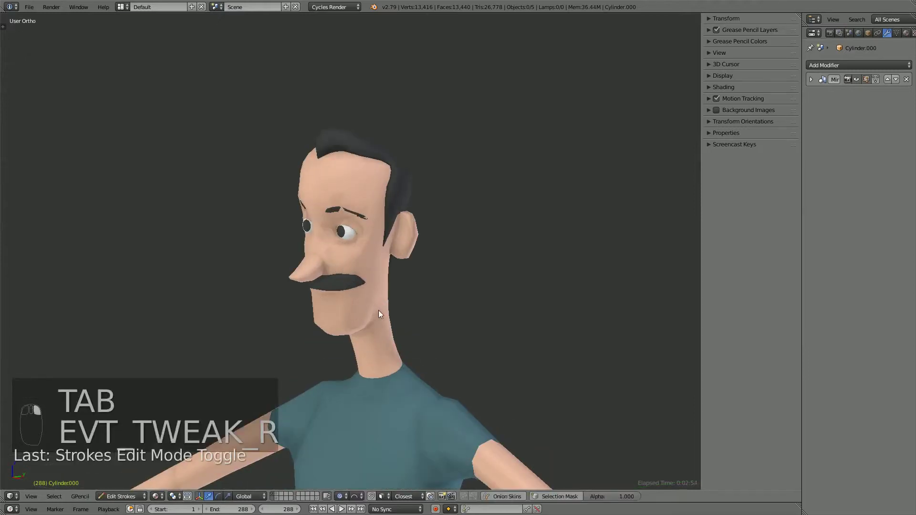
key(Tab)
Enter mesh editing on the head-and-body object and select all of its vertices
right_click(368, 319)
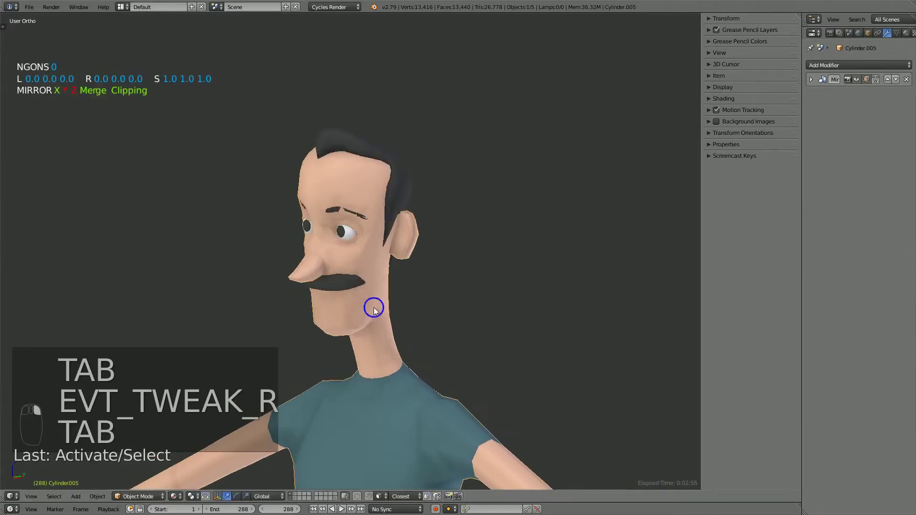
key(Tab)
key(a)
key(a)
key(a)
Try Smooth on the fully selected mesh, check the whole figure, and undo it
key(w)
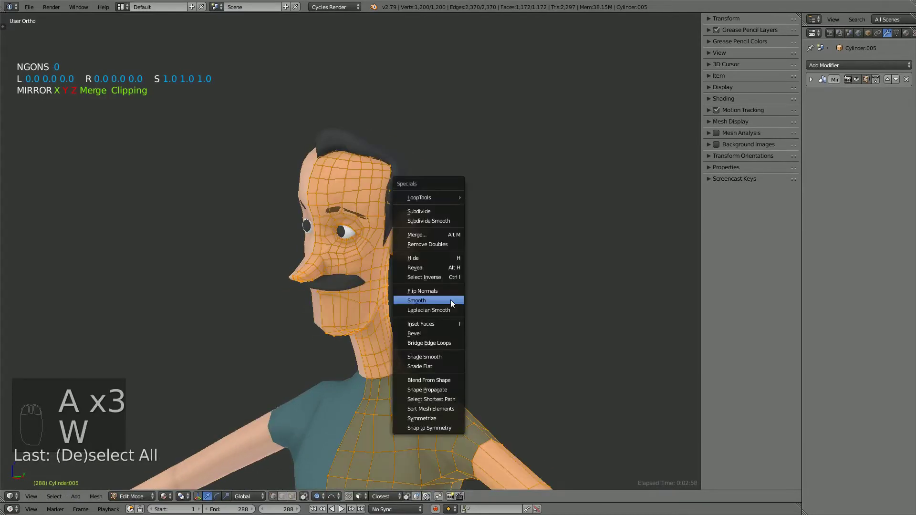
click(450, 299)
scroll(396, 367, down, 5)
mouse_move(396, 367)
middle_down()
mouse_move(375, 371)
mouse_move(406, 377)
middle_up()
key(ctrl+z)
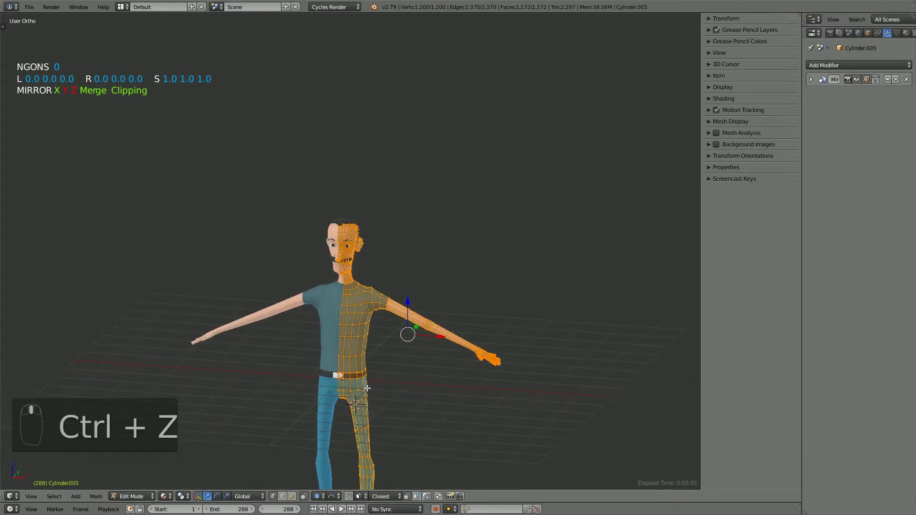
Deselect the belt's vertices through the full depth of the mesh with Circle Select in front wireframe view, and return to solid shading
scroll(368, 386, up, 6)
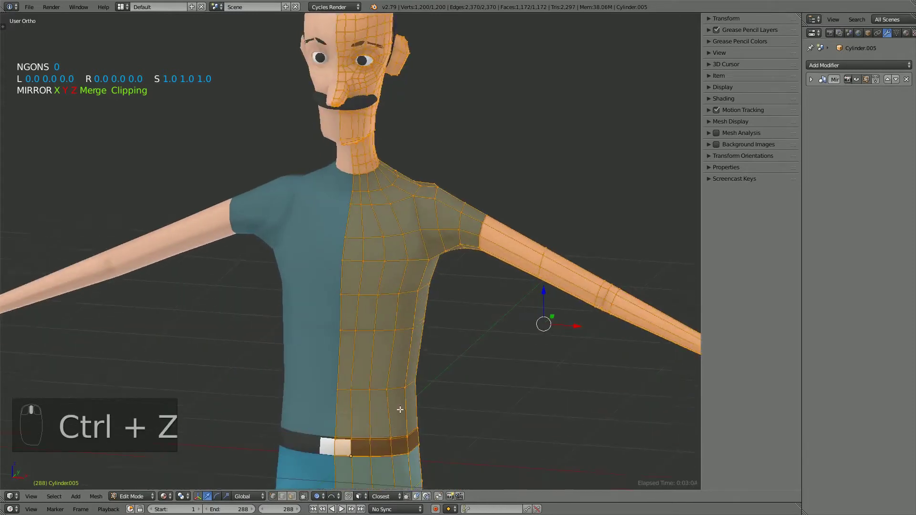
key(KP_1)
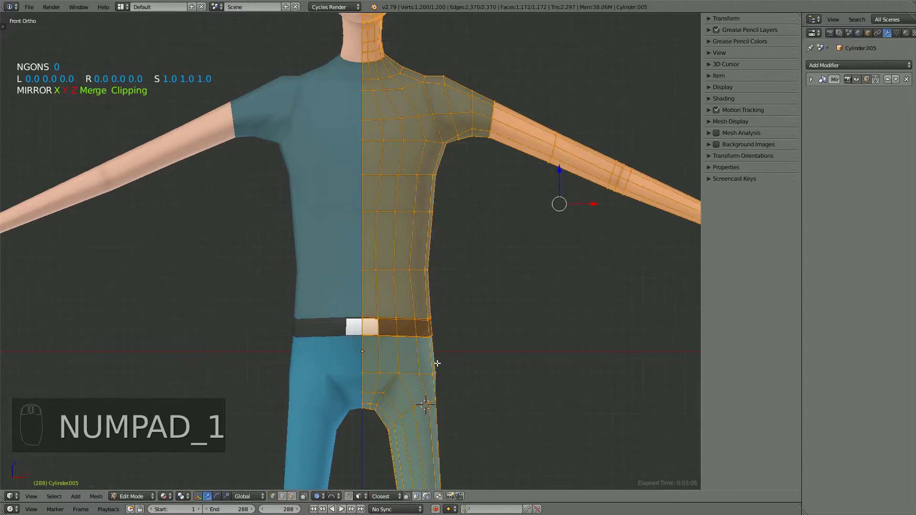
key(z)
key(c)
middle_drag(437, 332, 349, 321)
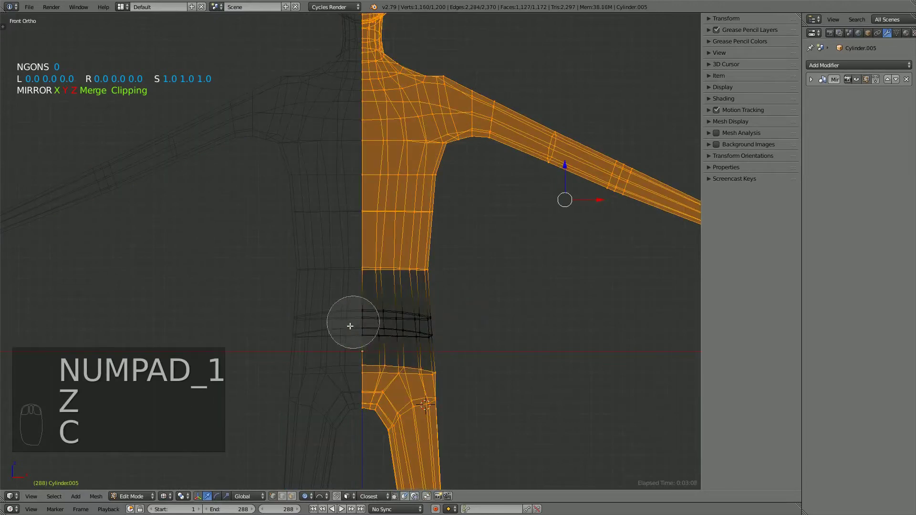
right_click(452, 316)
scroll(479, 255, down, 4)
key(z)
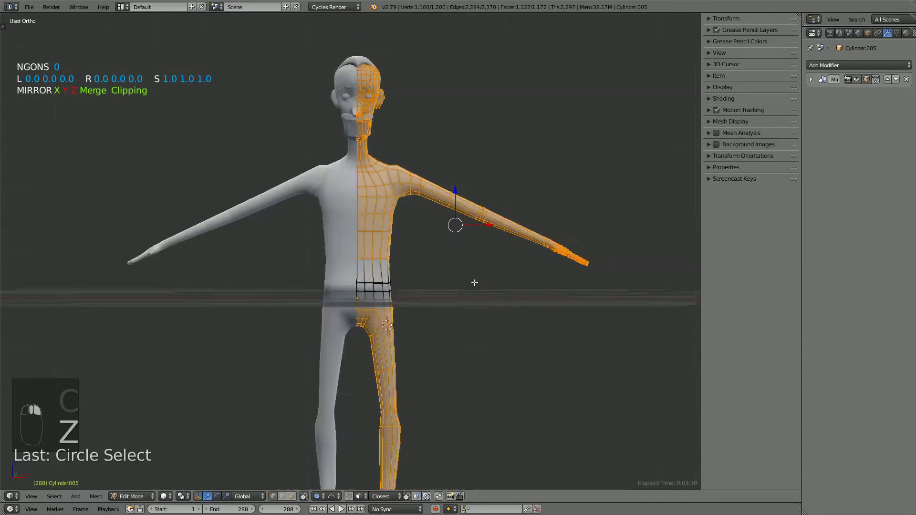
mouse_move(474, 282)
middle_down()
mouse_move(521, 282)
mouse_move(527, 272)
middle_up()
key(KP_1)
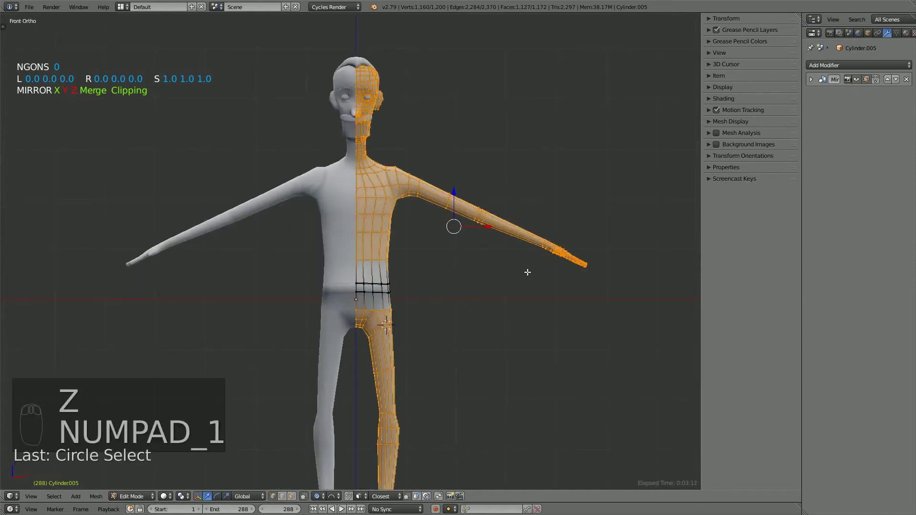
Deselect the hand's vertices through the full depth of the mesh with Circle Select in wireframe display
key(z)
key(c)
middle_drag(585, 260, 592, 268)
right_click(592, 268)
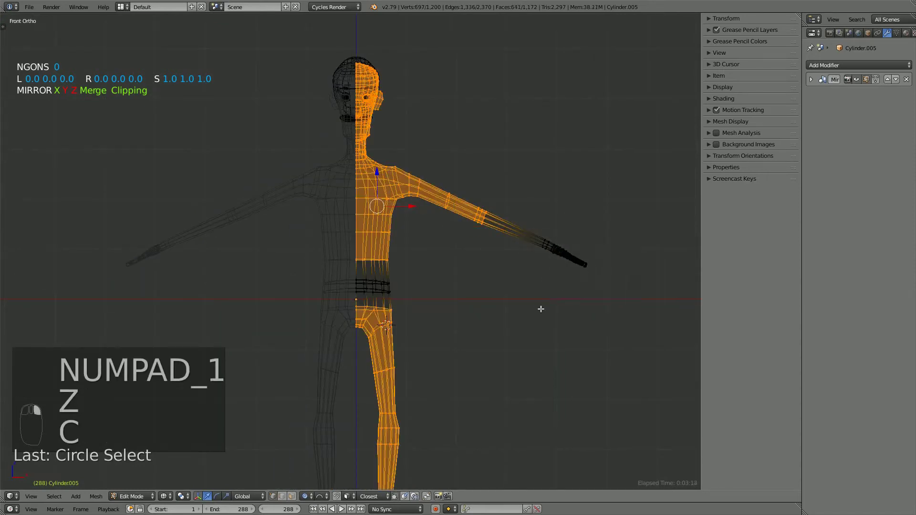
Deselect the foot's vertices with Circle Select in front wireframe view, and return to solid shading
key(z)
middle_drag(411, 388, 388, 421)
key(KP_1)
key(z)
key(c)
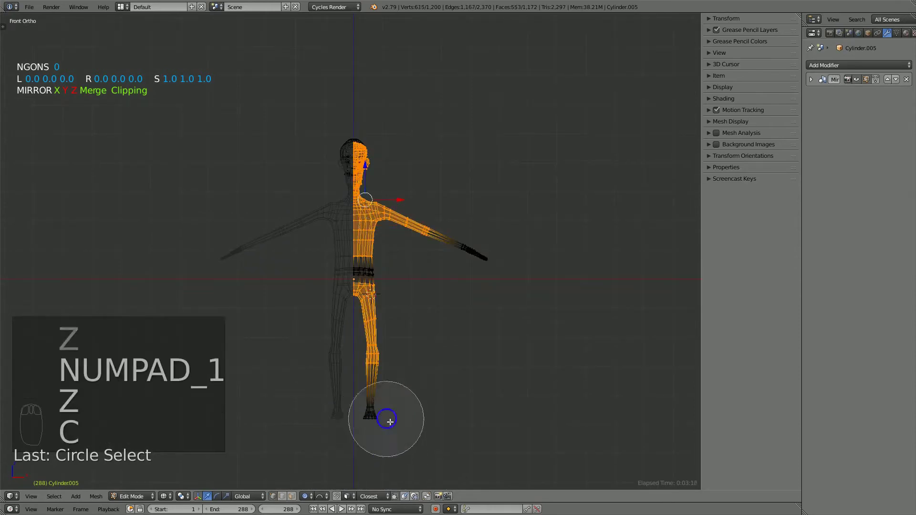
right_click(388, 421)
key(z)
middle_drag(453, 258, 418, 284)
scroll(420, 281, up, 2)
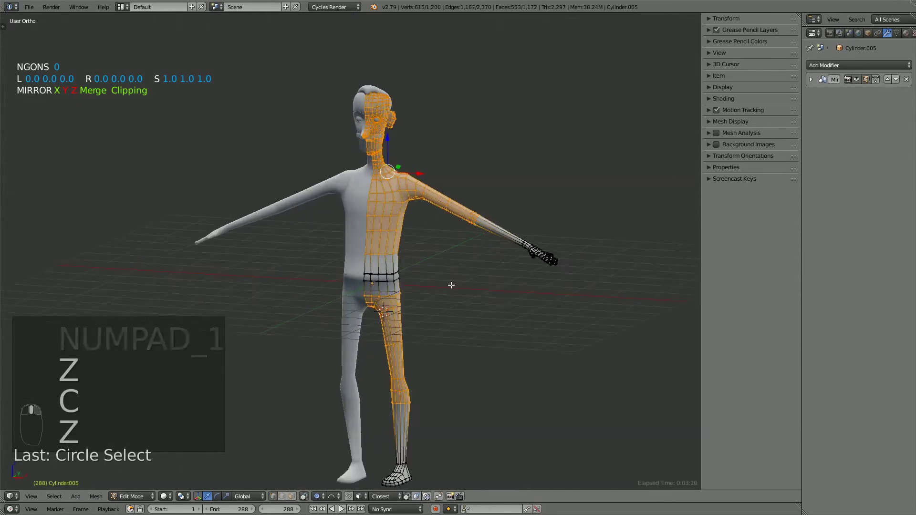
Smooth the selected body vertices once and leave mesh editing
key(w)
click(453, 280)
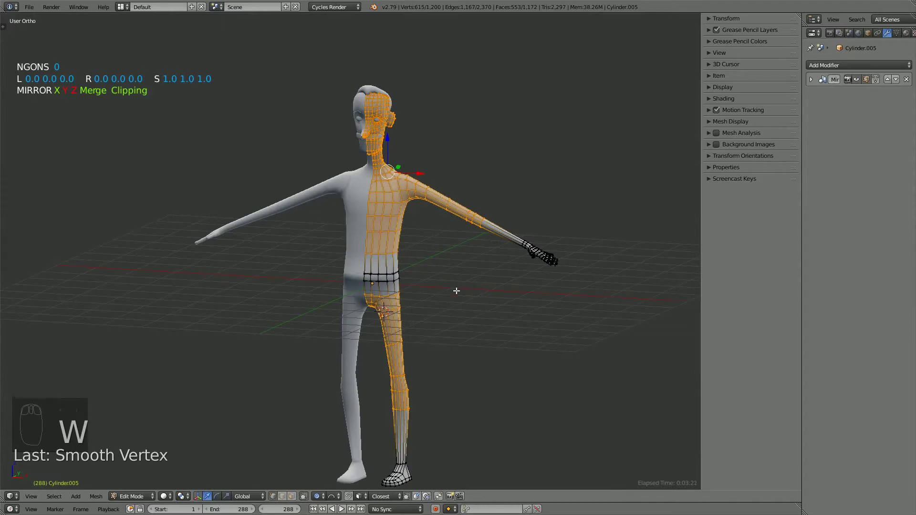
key(Tab)
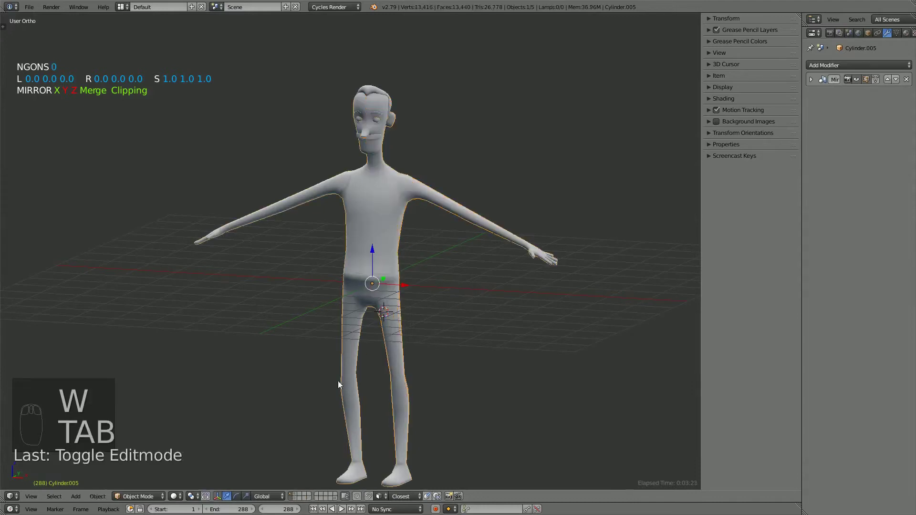
Show the character with its material colours, hide the properties sidebar, and widen the 3D viewport
click(174, 496)
click(234, 436)
shift+middle_drag(388, 227, 384, 302)
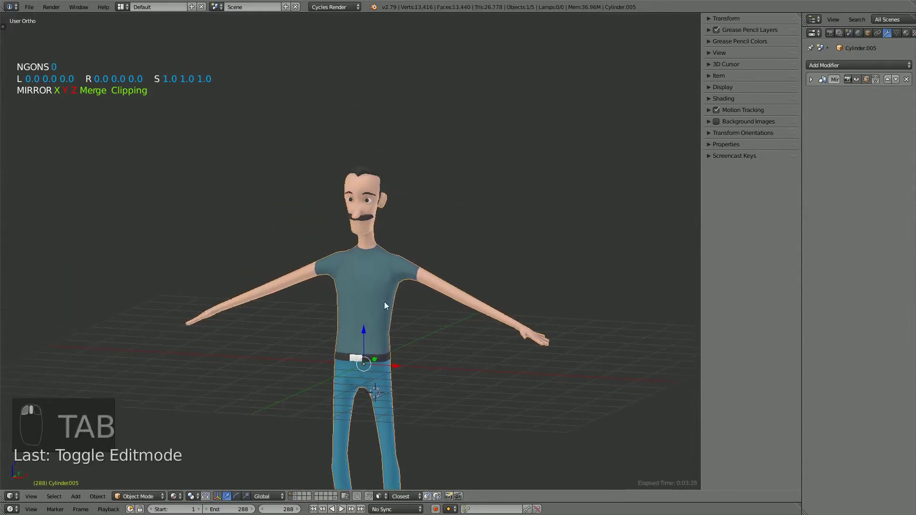
key(n)
scroll(454, 256, up, 4)
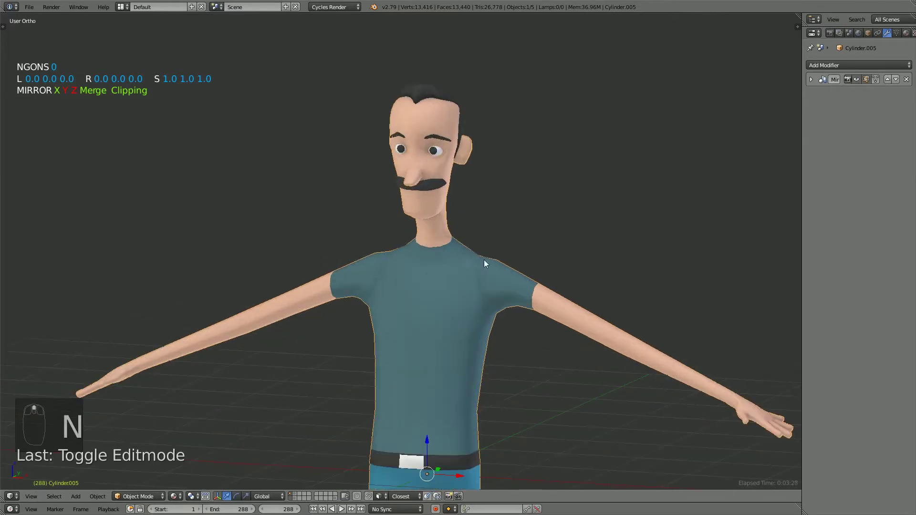
drag(803, 117, 821, 117)
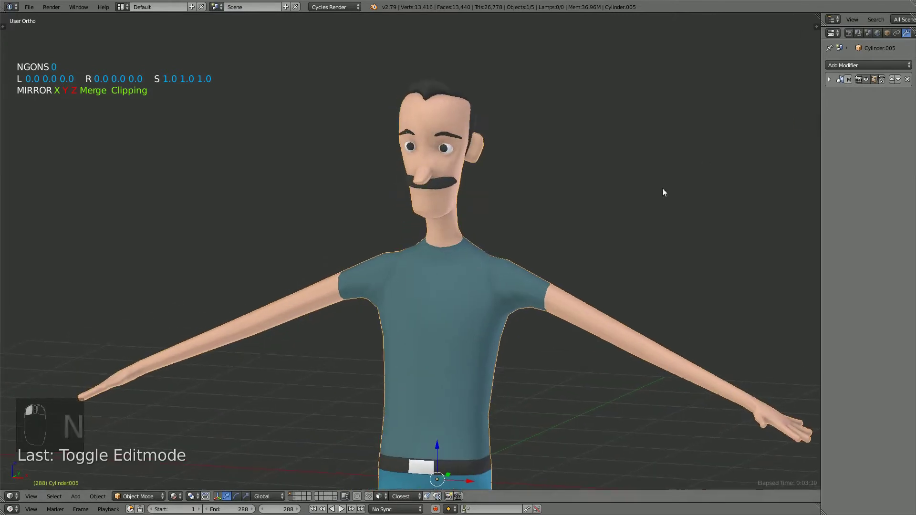
Check the smoothed figure, enter mesh editing on the body again, and view it from the front
scroll(477, 332, down, 3)
middle_drag(477, 333, 419, 306)
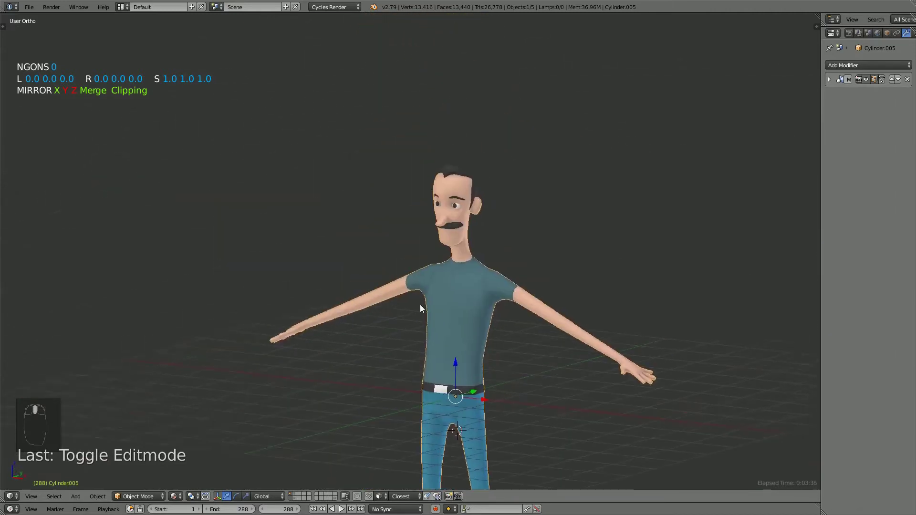
scroll(442, 275, up, 5)
middle_drag(442, 275, 547, 248)
key(Tab)
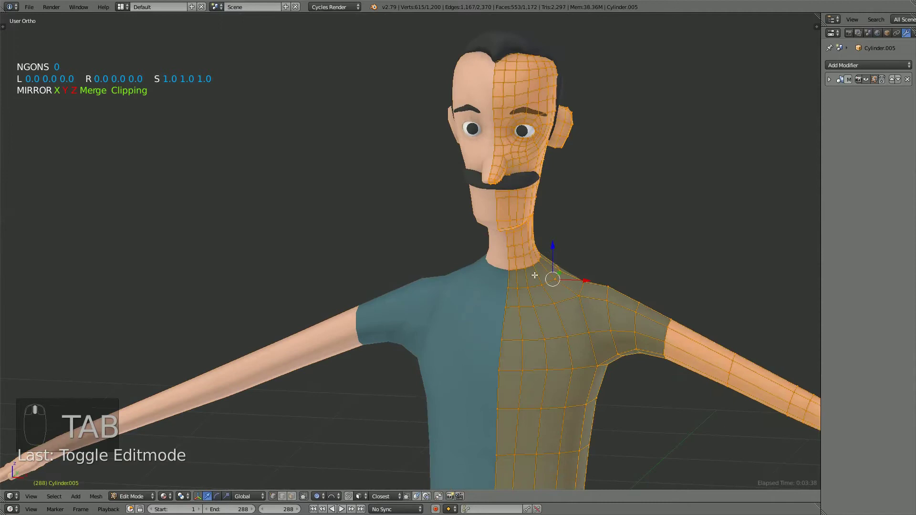
shift+middle_drag(557, 283, 473, 247)
key(KP_1)
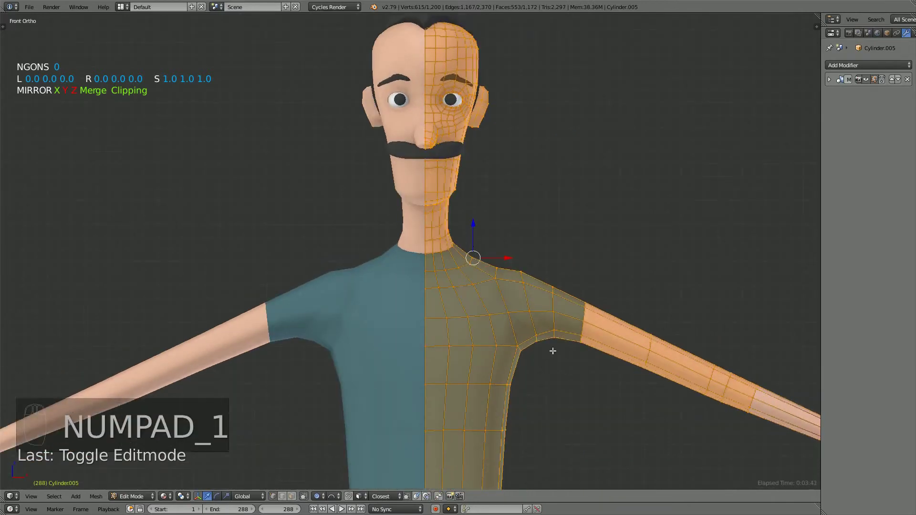
Set the Screencast Keys text size to 60 and mouse size to 59, and hide the properties sidebar
key(n)
click(740, 179)
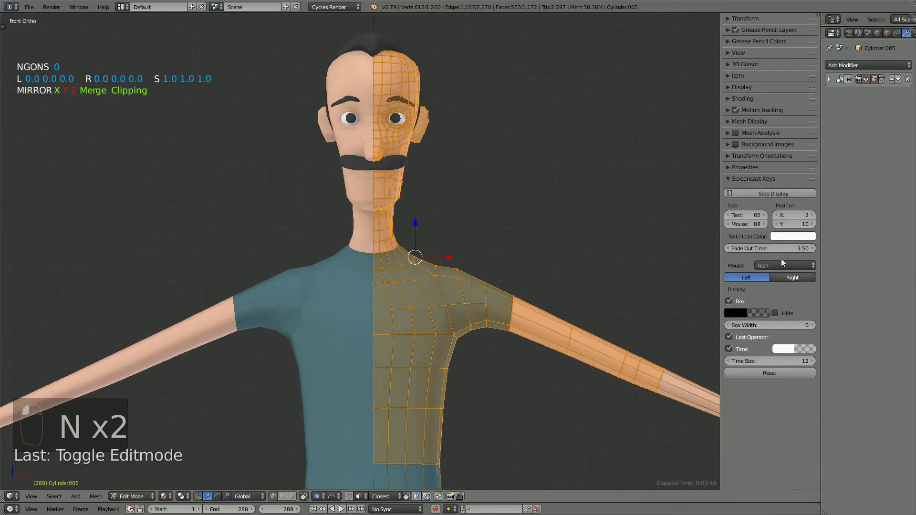
drag(755, 216, 735, 224)
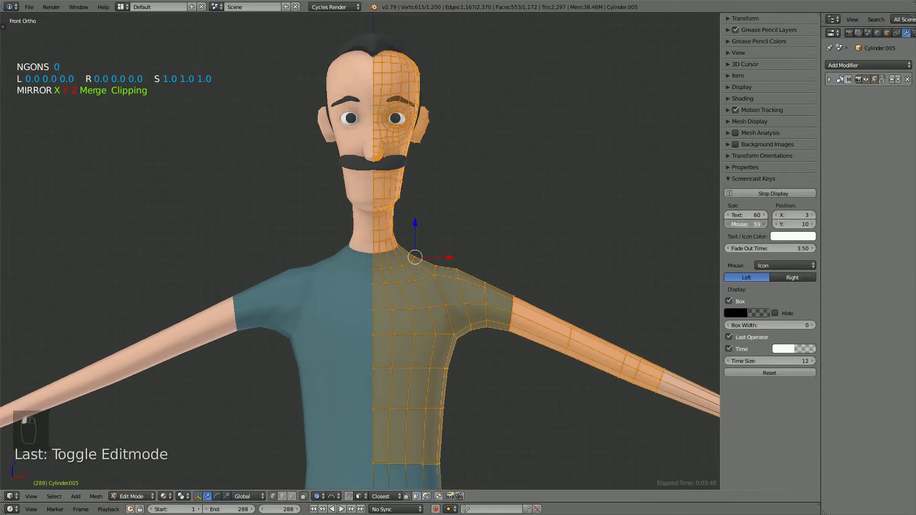
key(n)
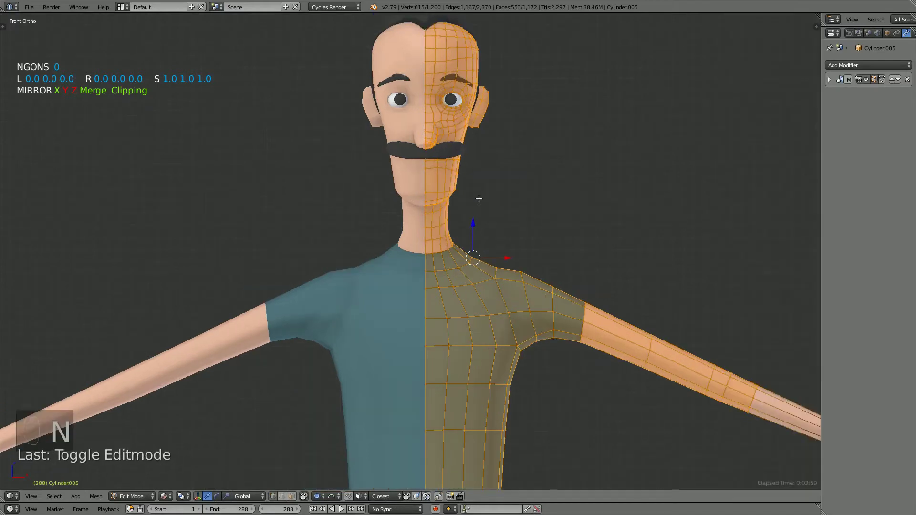
Select the edge loop where the neck meets the shirt collar and mark it as a seam
scroll(443, 268, up, 3)
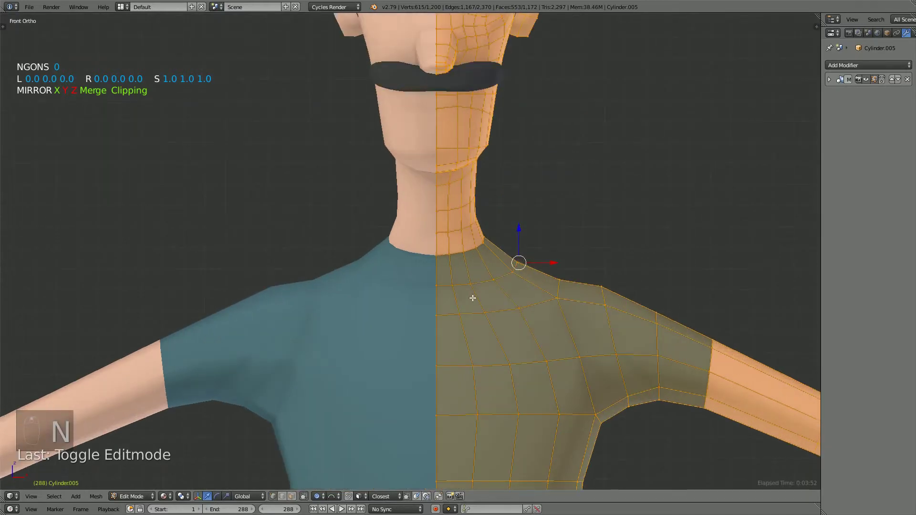
alt+right_click(457, 258)
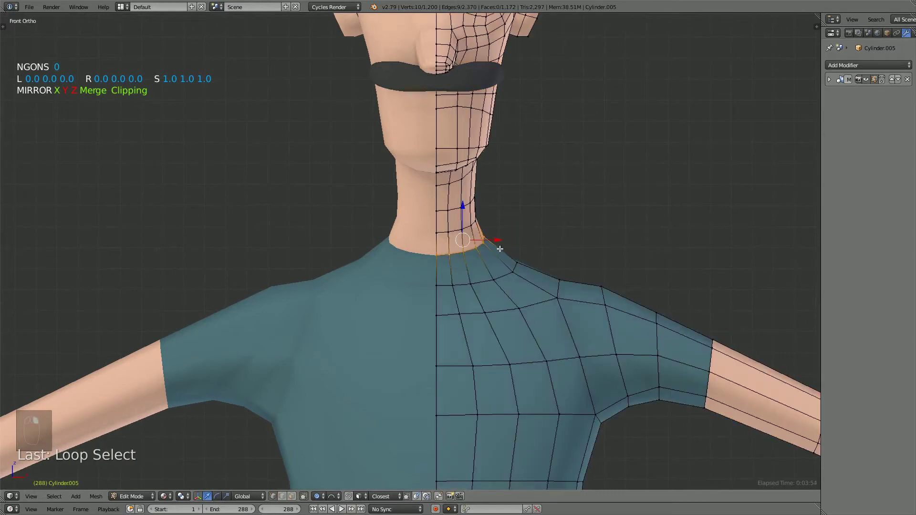
scroll(525, 249, down, 2)
middle_drag(525, 249, 439, 277)
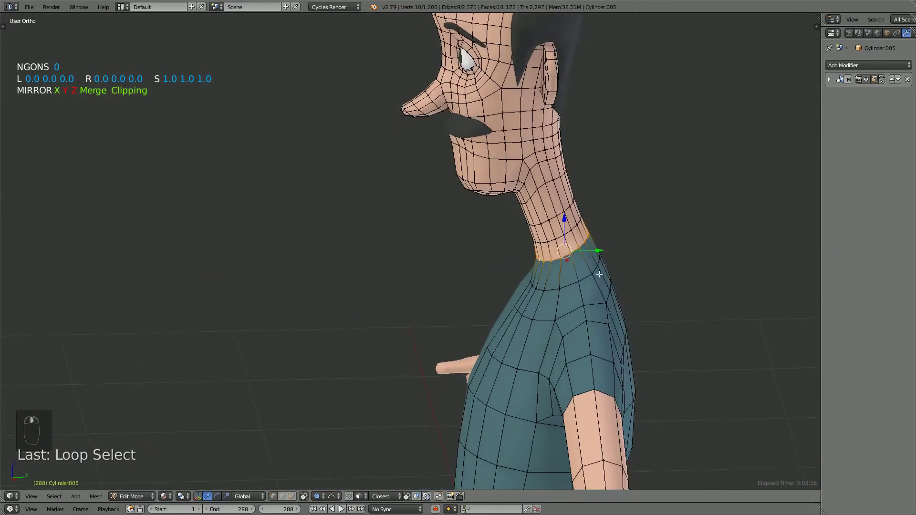
key(ctrl+e)
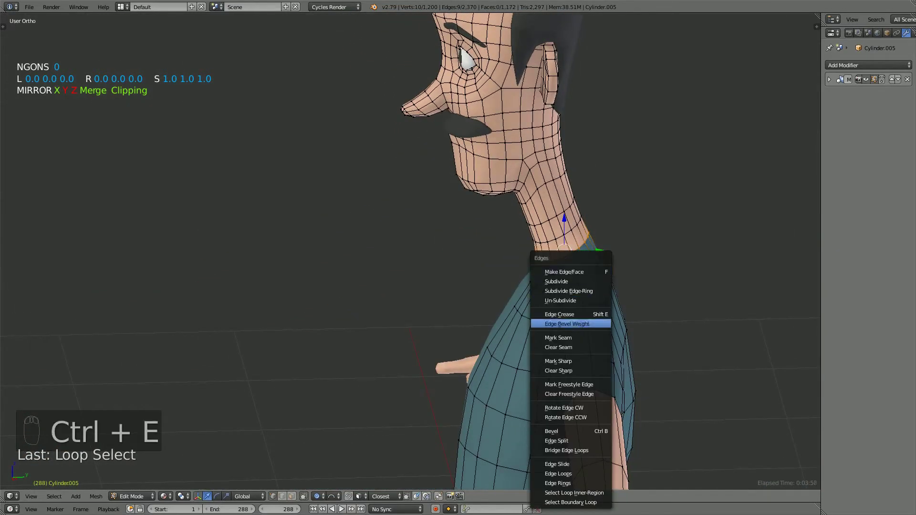
click(582, 339)
scroll(553, 275, down, 1)
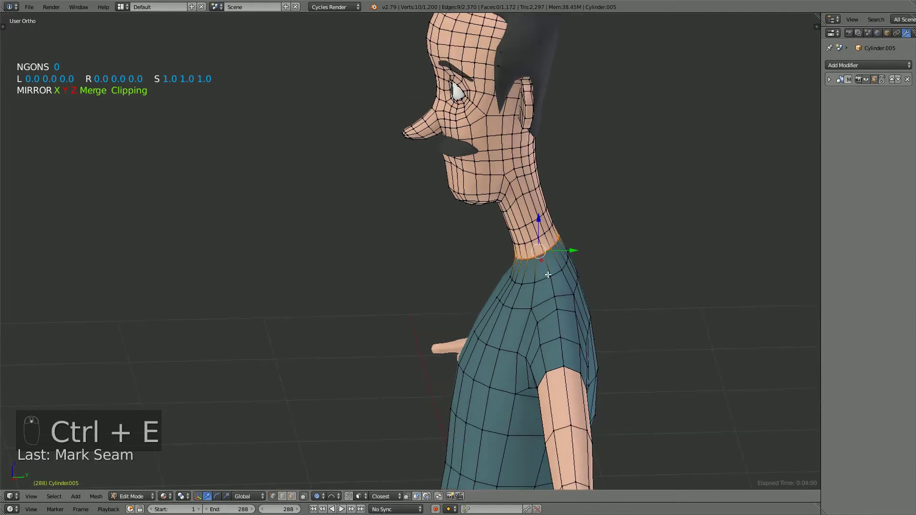
scroll(540, 275, up, 2)
middle_drag(540, 274, 643, 255)
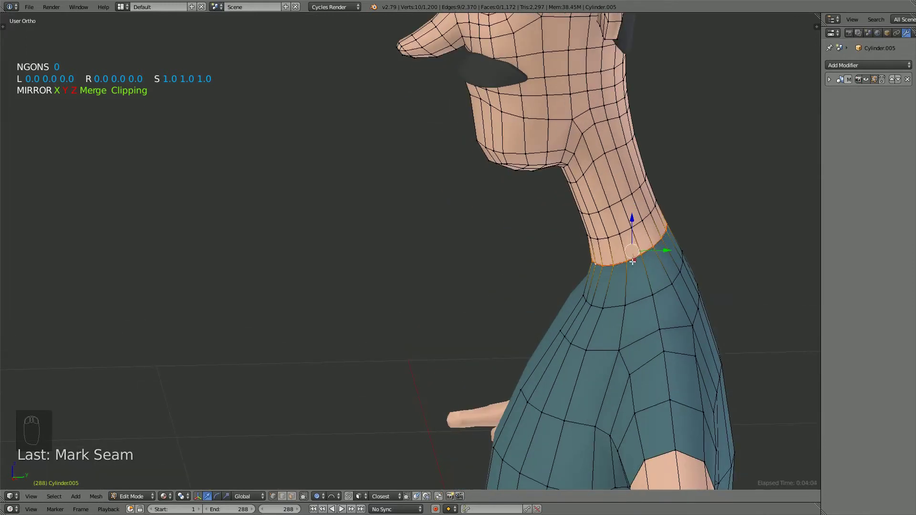
Select the edge loop where the shirt meets the top of the belt and mark it as a seam
scroll(629, 268, down, 3)
middle_drag(629, 269, 495, 272)
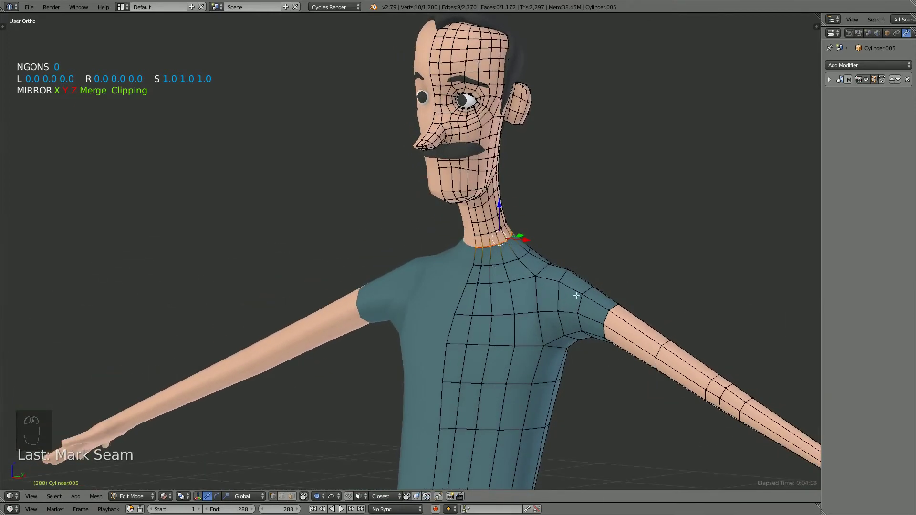
shift+middle_drag(565, 353, 500, 289)
scroll(460, 357, down, 3)
shift+middle_drag(463, 343, 474, 277)
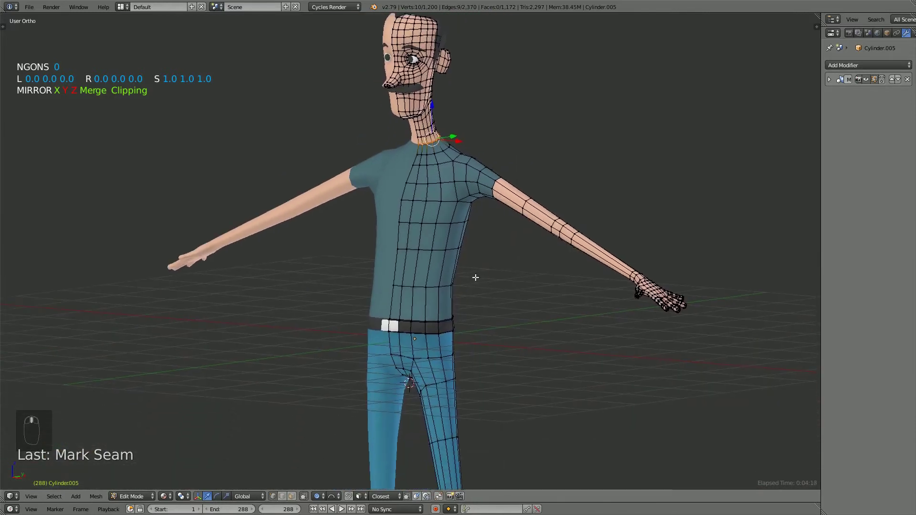
scroll(473, 281, up, 2)
shift+middle_drag(453, 325, 424, 252)
scroll(425, 251, up, 3)
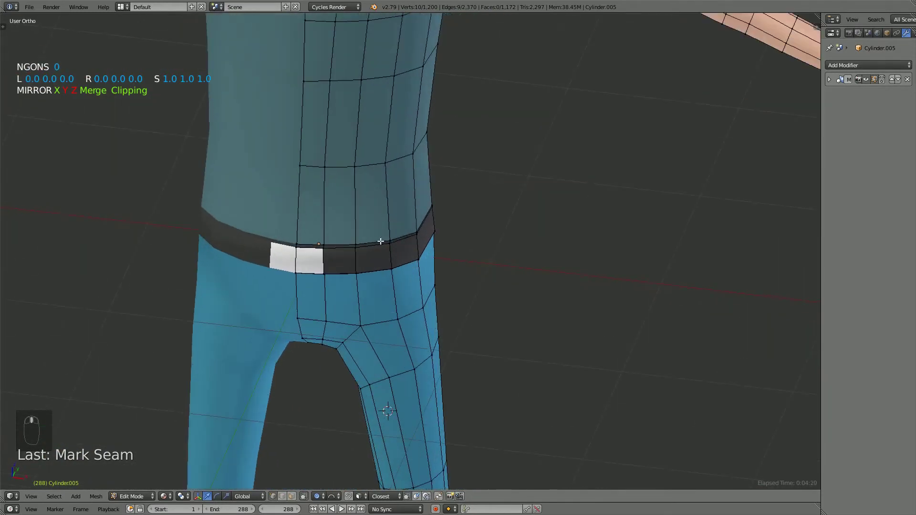
alt+right_click(381, 243)
key(ctrl+e)
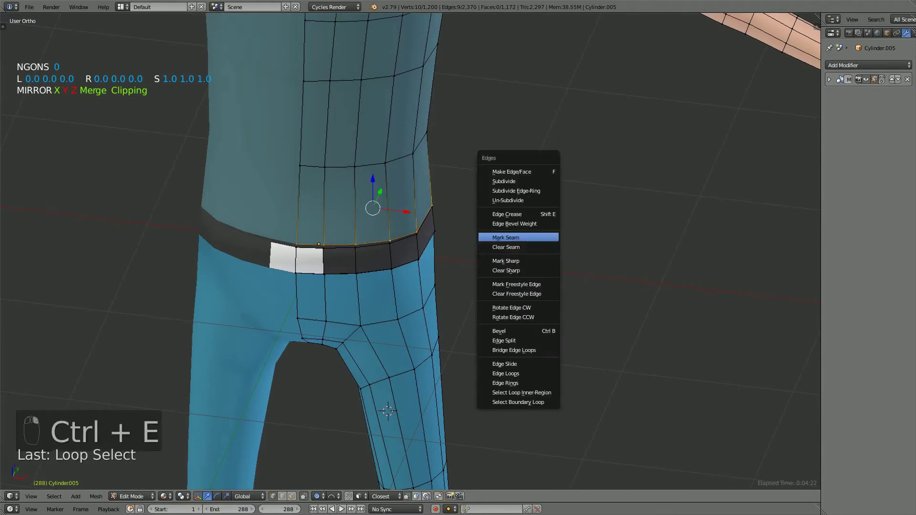
click(546, 239)
Select the complete edge loop around the ankle where the trousers meet the shoe and mark it as a seam
scroll(462, 321, down, 3)
middle_drag(462, 321, 494, 301)
shift+middle_drag(486, 305, 490, 143)
middle_drag(393, 216, 423, 188)
scroll(458, 310, down, 3)
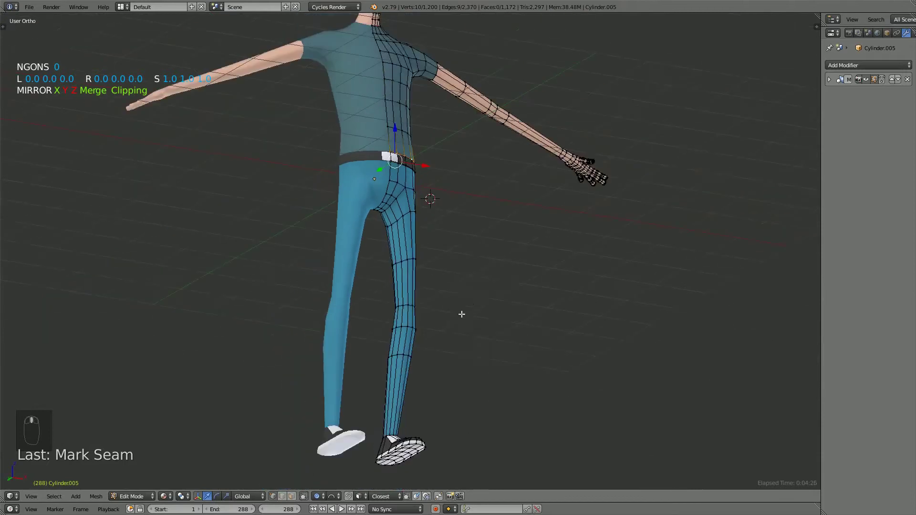
shift+middle_drag(448, 384, 542, 255)
scroll(369, 315, up, 5)
scroll(464, 298, up, 5)
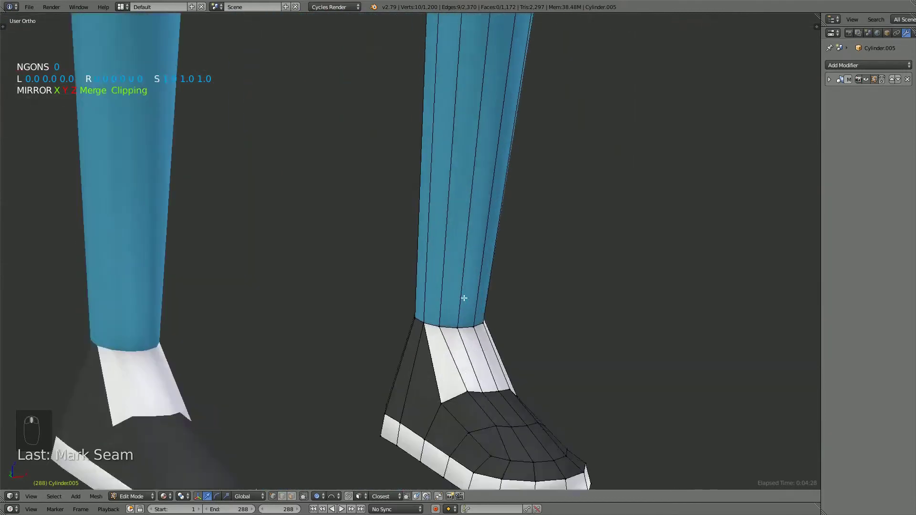
alt+right_click(459, 340)
middle_drag(637, 332, 668, 377)
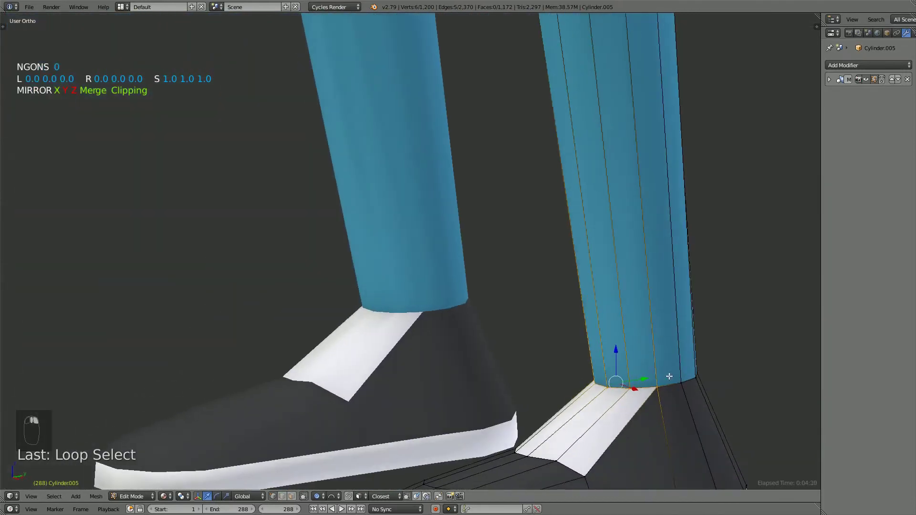
alt+shift+right_click(676, 385)
middle_drag(559, 361, 353, 367)
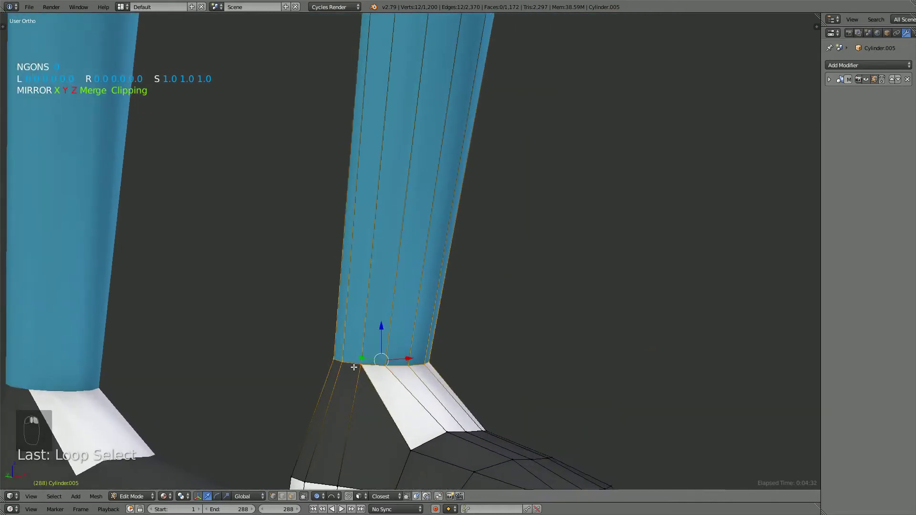
key(ctrl+e)
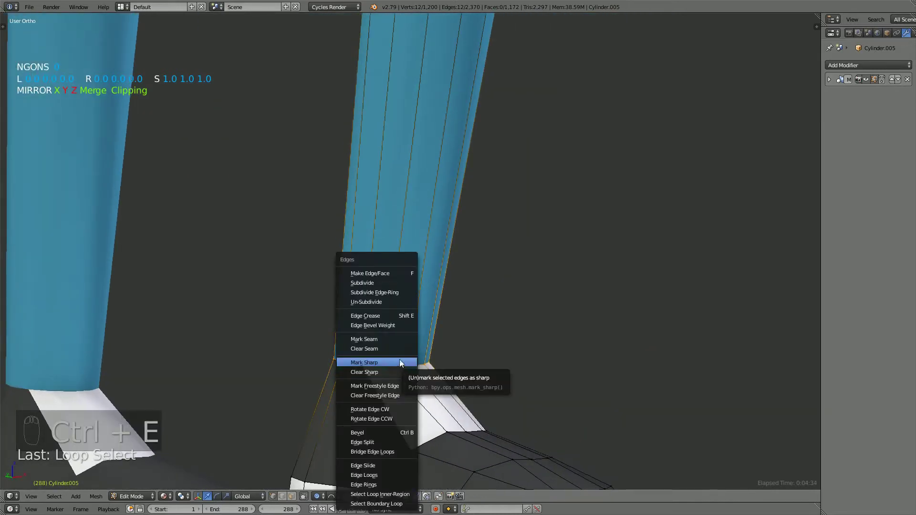
click(397, 337)
Add a loop cut around the lower trouser leg and slide it down close to the hem
scroll(494, 317, down, 4)
middle_drag(486, 297, 454, 289)
scroll(454, 277, down, 3)
scroll(454, 296, up, 4)
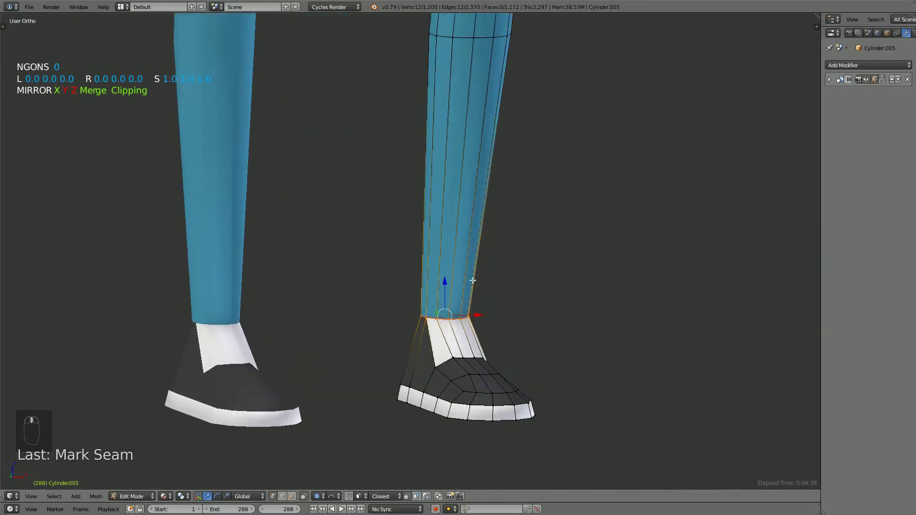
key(ctrl+r)
click(474, 255)
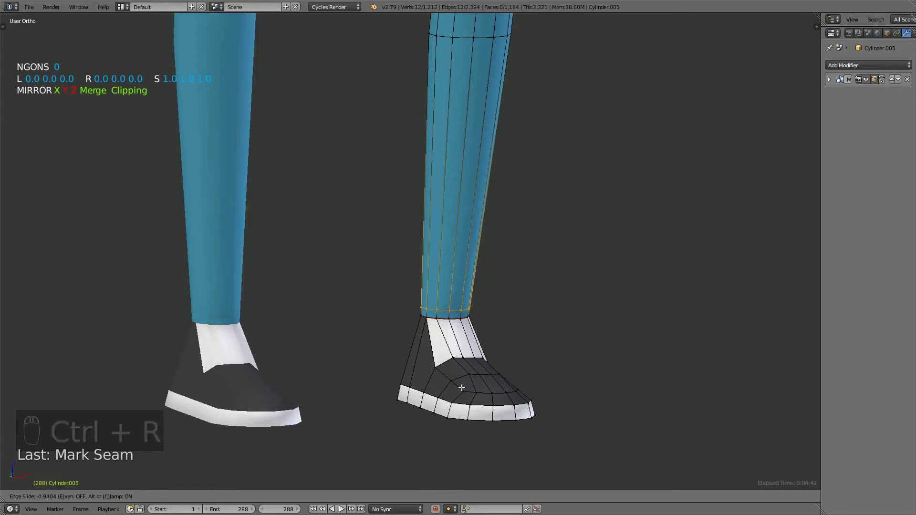
click(461, 387)
Add a single loop cut around the shoe, crossing the white tongue and the side of the sole
middle_drag(461, 388, 417, 360)
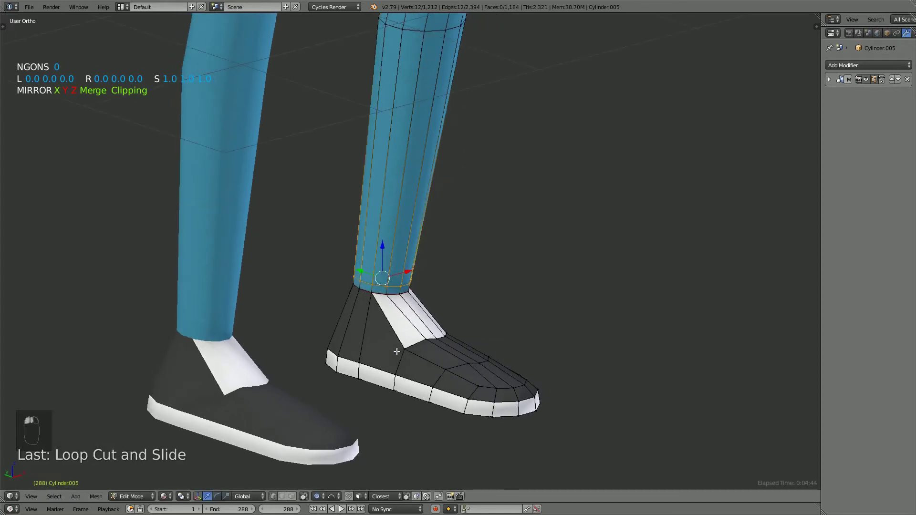
key(ctrl+r)
scroll(397, 351, up, 1)
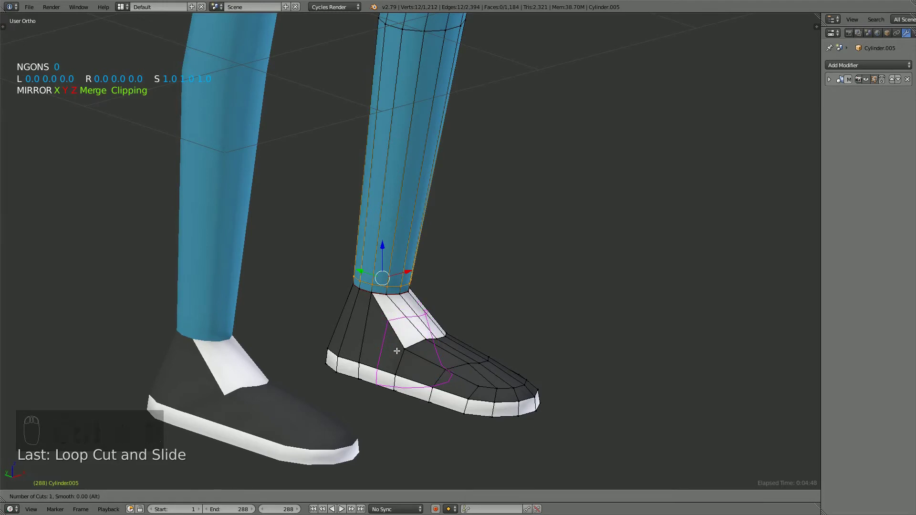
click(396, 350)
click(398, 349)
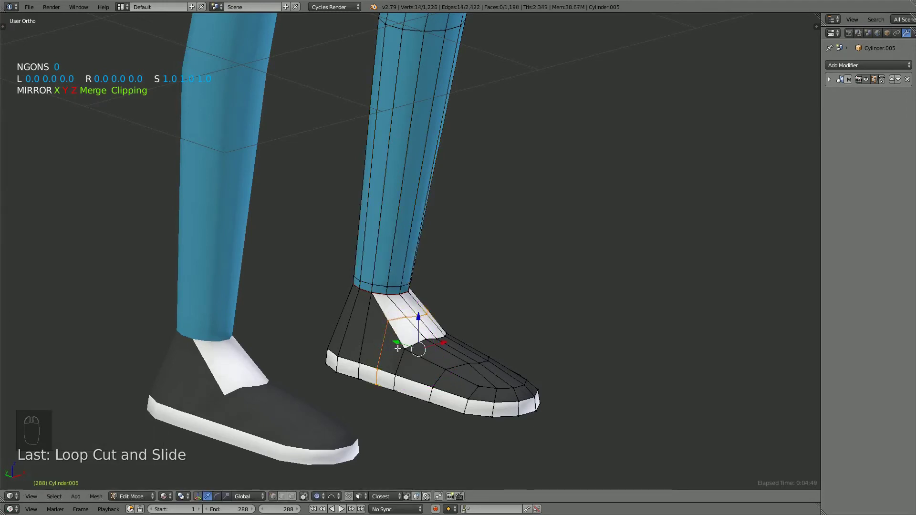
Add another loop cut around the shoe, nearer the toe, and deselect everything
key(ctrl+r)
click(447, 363)
click(447, 364)
middle_drag(447, 364, 460, 333)
key(a)
middle_drag(468, 263, 464, 271)
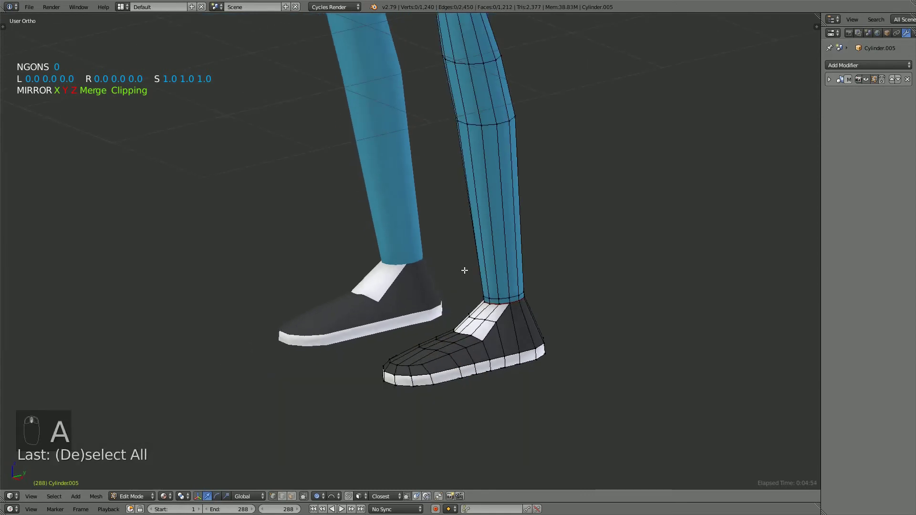
Add two evenly spaced loop cuts around the knee, in the band just above the knee's widest loop, and deselect everything
shift+middle_drag(464, 213, 449, 307)
scroll(449, 305, down, 4)
shift+middle_drag(426, 159, 493, 266)
key(KP_1)
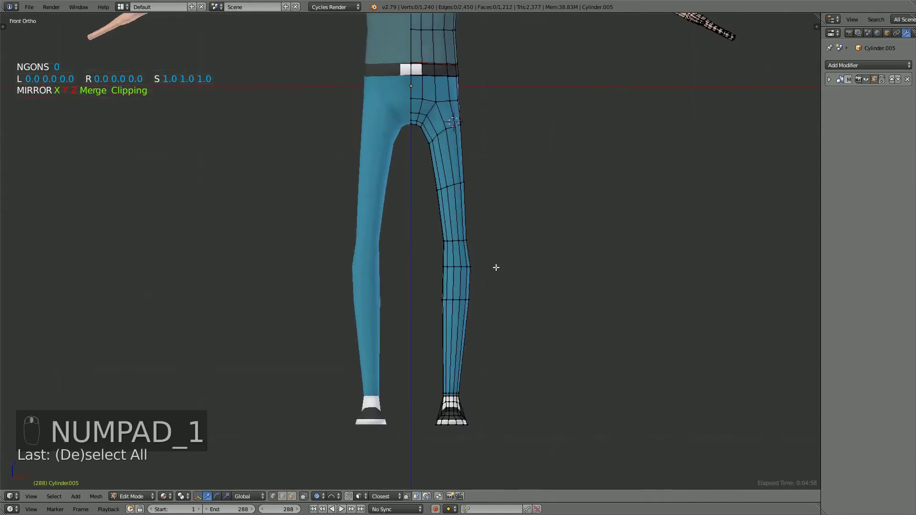
scroll(496, 267, up, 3)
key(ctrl+r)
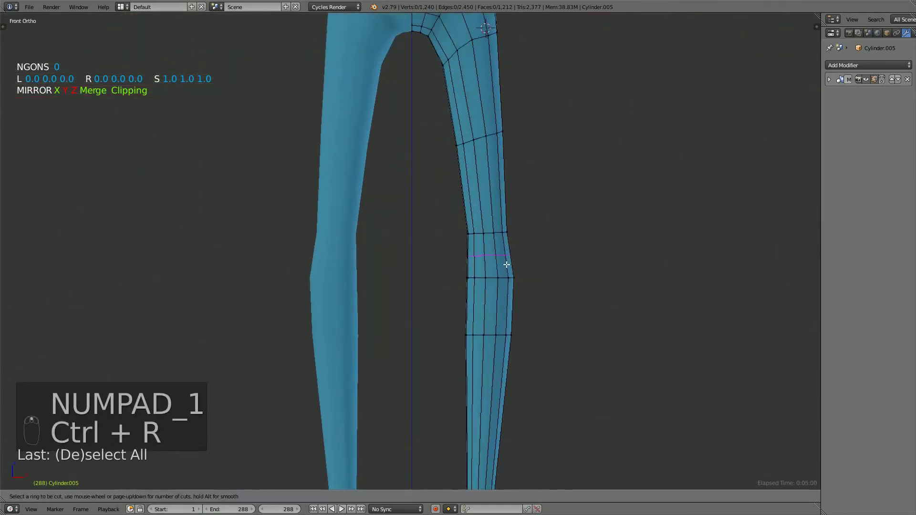
click(504, 264)
right_click(505, 264)
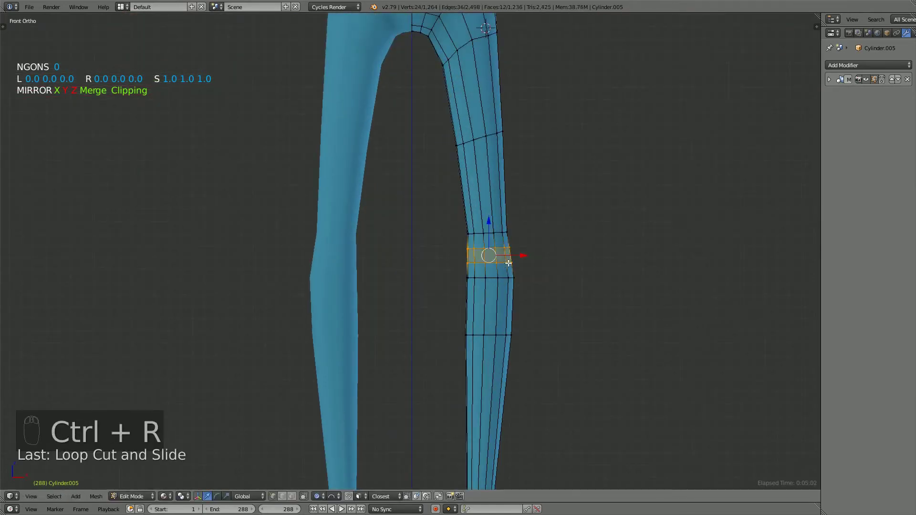
middle_drag(504, 265, 480, 318)
key(a)
Add three evenly spaced loop cuts around the top of the thigh where the leg meets the hip, and deselect everything
scroll(499, 227, down, 2)
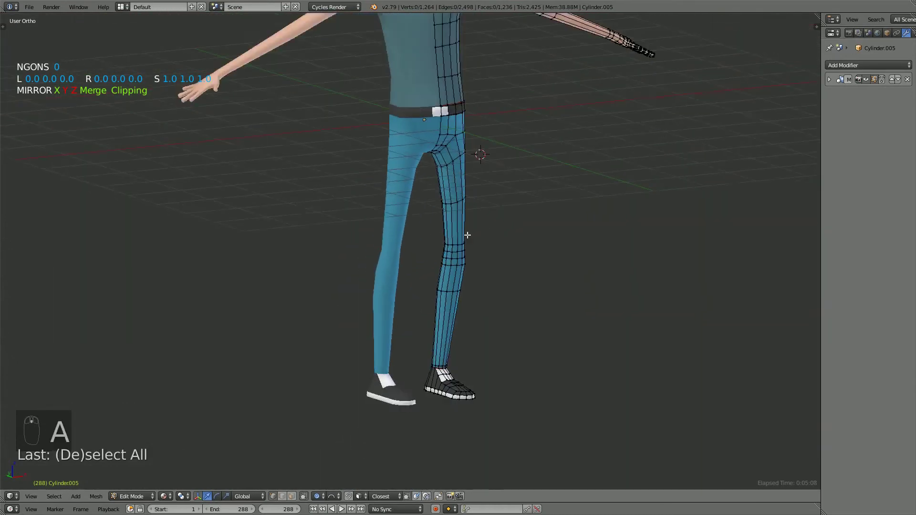
middle_drag(466, 234, 413, 228)
scroll(447, 168, down, 2)
middle_drag(447, 168, 458, 234)
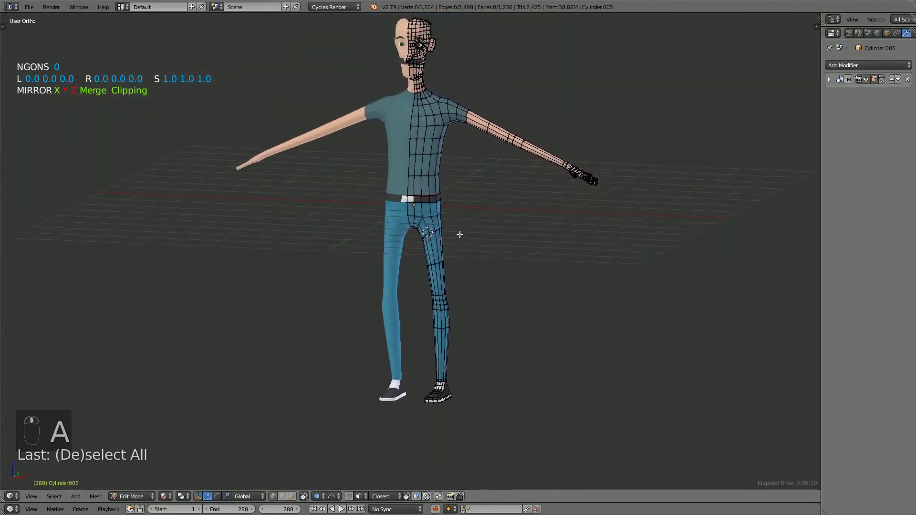
key(KP_1)
scroll(505, 210, up, 1)
scroll(505, 210, up, 3)
scroll(474, 234, down, 1)
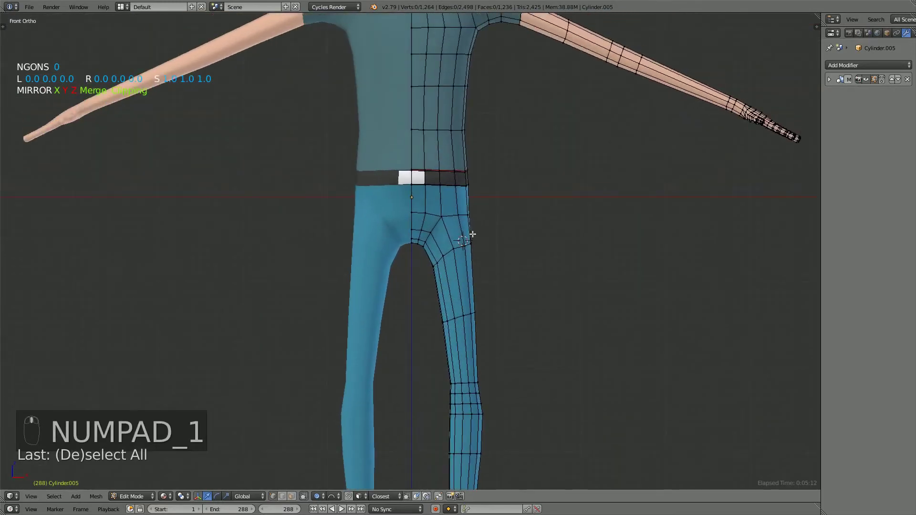
scroll(466, 250, up, 1)
alt+right_click(462, 254)
scroll(487, 246, up, 1)
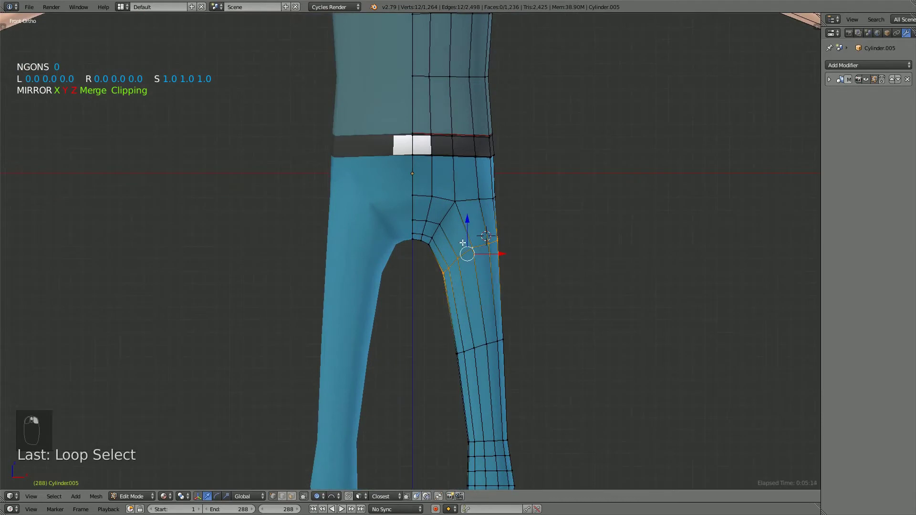
key(ctrl+r)
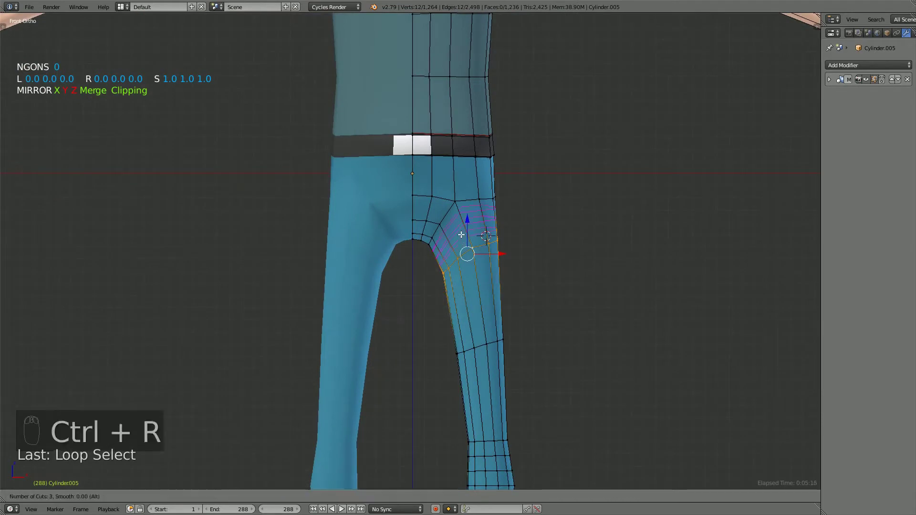
click(461, 234)
right_click(461, 235)
scroll(514, 227, down, 2)
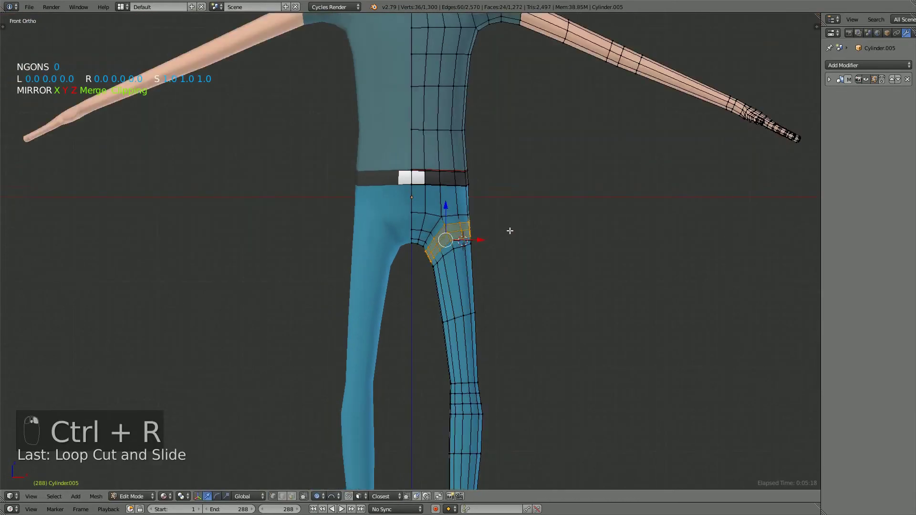
key(a)
Turn off proportional editing and edge-slide the forearm loop below the elbow up closer to the elbow
scroll(585, 120, down, 2)
middle_drag(581, 131, 512, 240)
scroll(512, 239, up, 4)
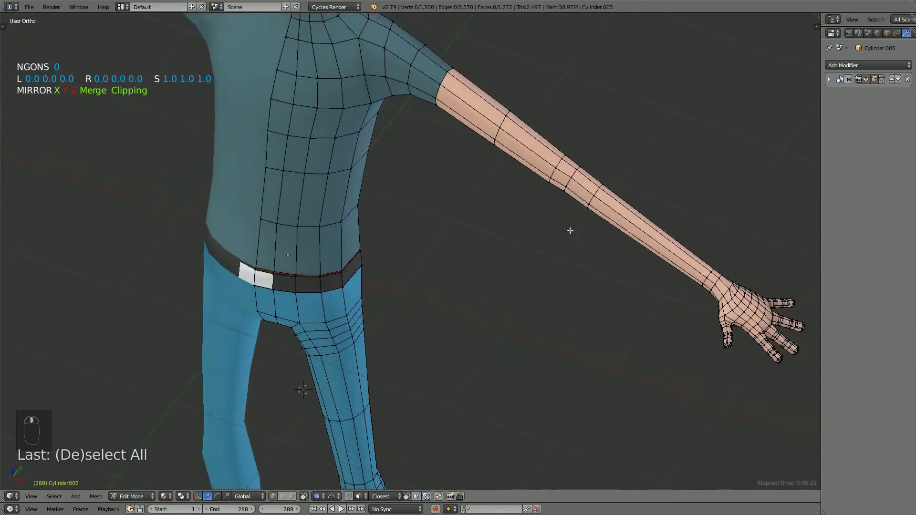
alt+right_click(564, 262)
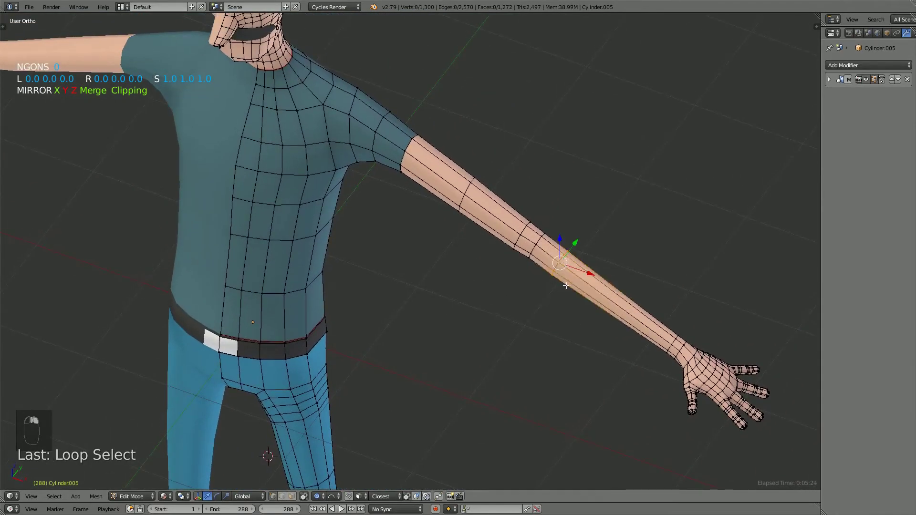
key(g)
key(g)
click(571, 279)
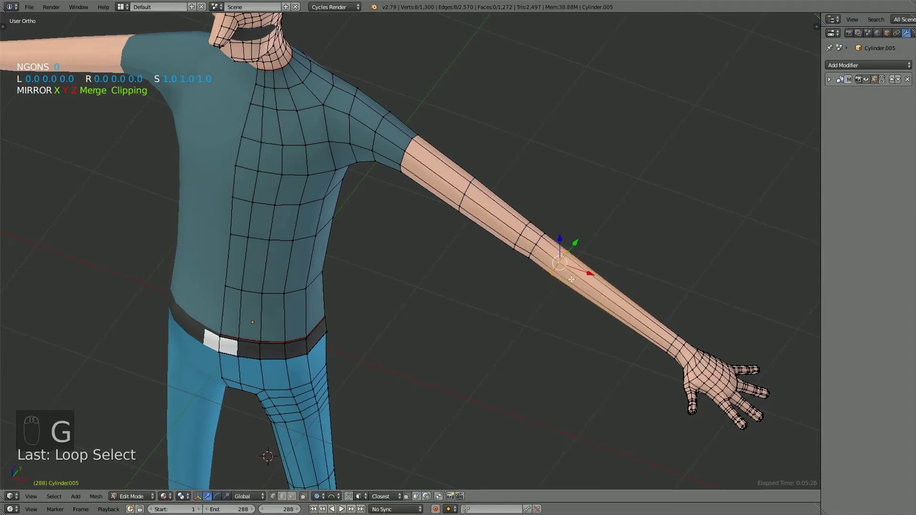
key(o)
key(g)
key(g)
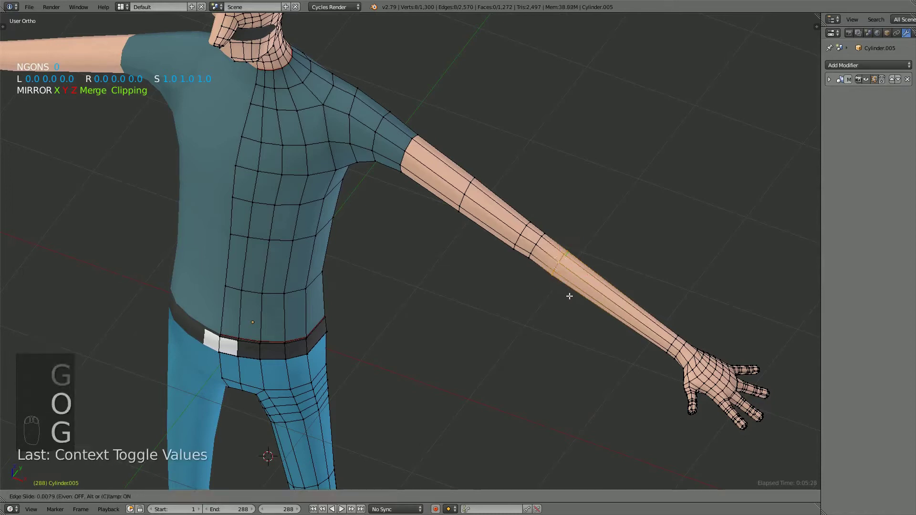
click(548, 248)
middle_drag(553, 239, 587, 133)
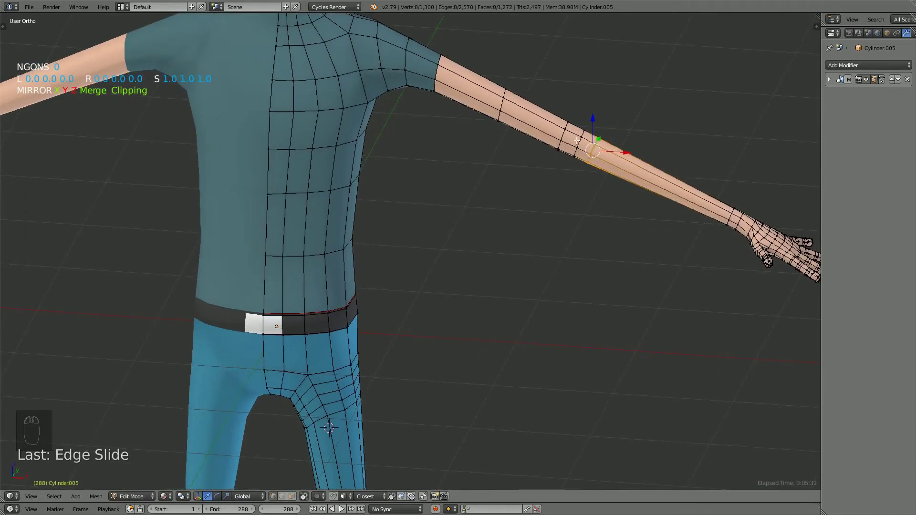
Edge-slide the loop just above the elbow slightly towards the middle elbow loop, and deselect everything
alt+right_click(570, 137)
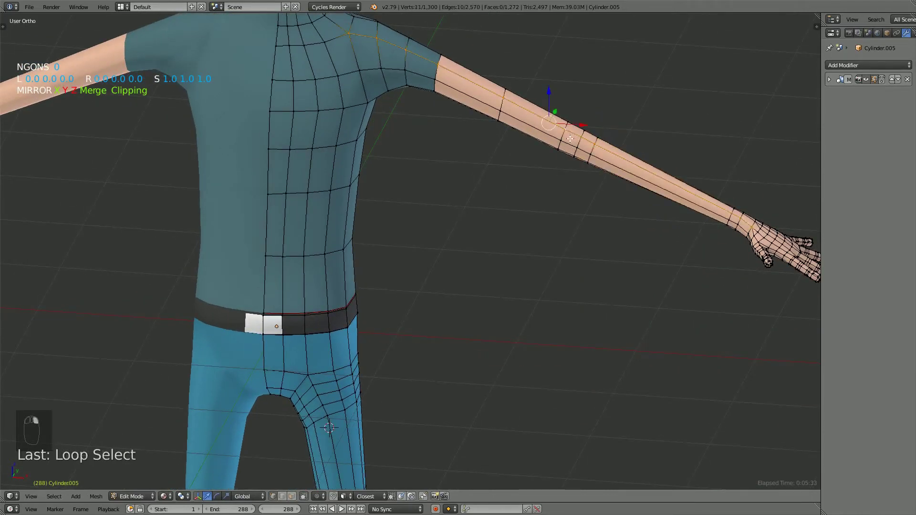
key(g)
key(g)
click(601, 183)
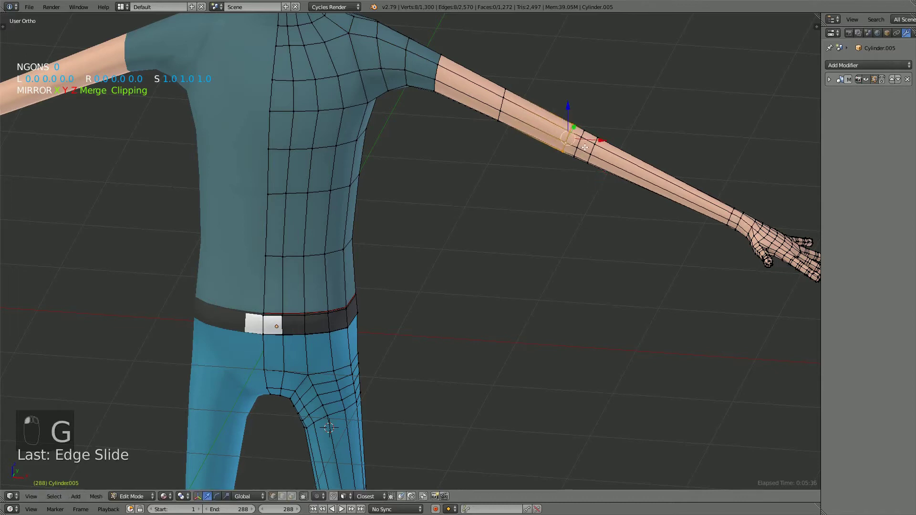
scroll(577, 172, down, 3)
middle_drag(563, 194, 505, 219)
key(a)
Add a single centred loop cut around the shirt sleeve near the shoulder
scroll(467, 196, up, 2)
shift+middle_drag(390, 150, 417, 262)
key(ctrl+r)
click(409, 277)
right_click(408, 278)
Try a second loop cut beside the new one at the shoulder and undo it
key(ctrl+r)
click(380, 263)
right_click(380, 263)
key(a)
key(ctrl+z)
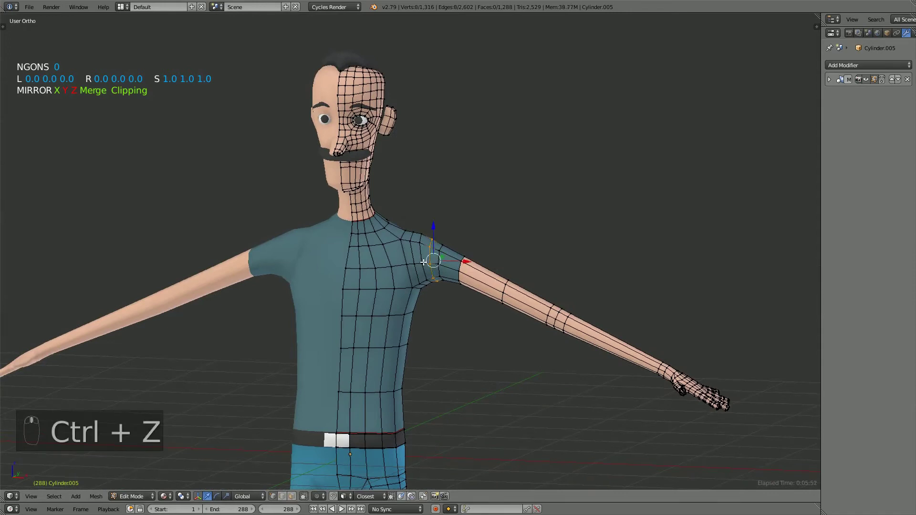
key(ctrl+z)
key(a)
Hide the vertex on the sole's upper edge near the inner heel to see inside the shoe
middle_drag(416, 217, 419, 293)
scroll(420, 293, up, 3)
middle_drag(443, 384, 492, 367)
shift+middle_drag(492, 367, 414, 126)
middle_drag(413, 126, 458, 262)
scroll(482, 340, up, 4)
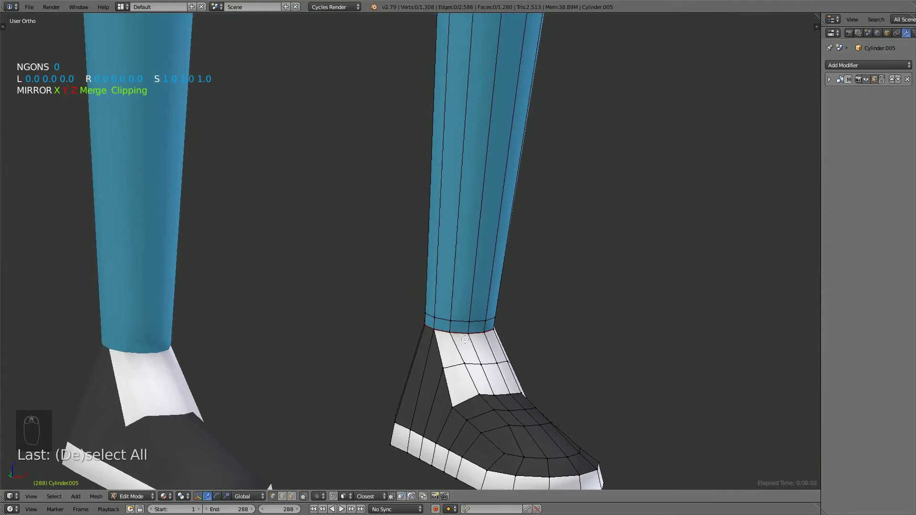
scroll(464, 339, down, 3)
middle_drag(465, 339, 505, 135)
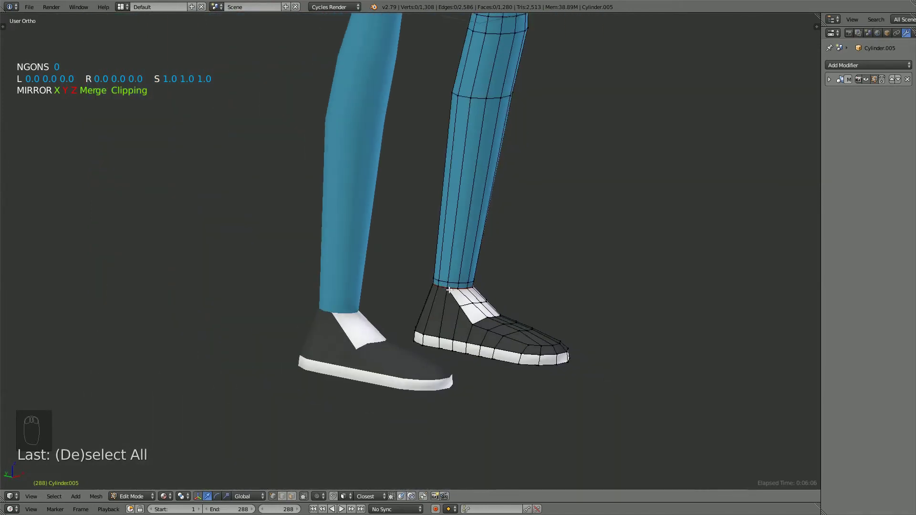
scroll(449, 289, up, 4)
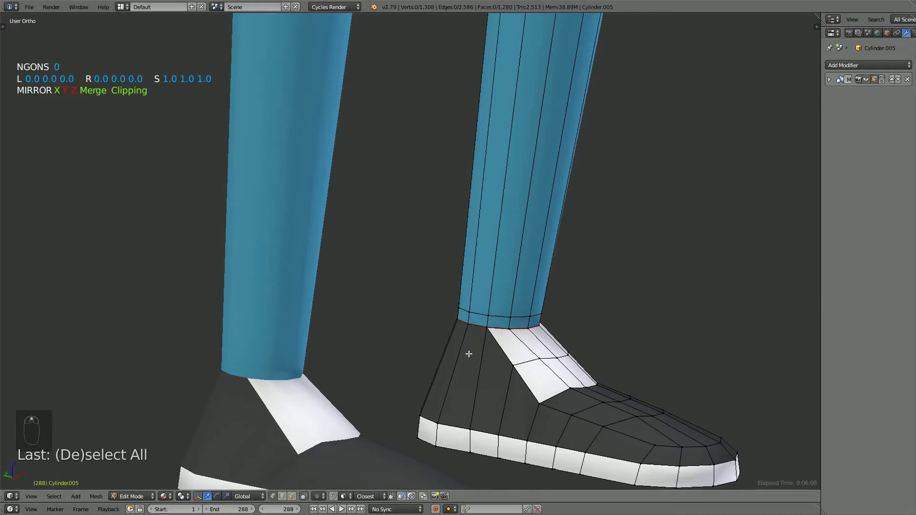
right_click(443, 424)
key(h)
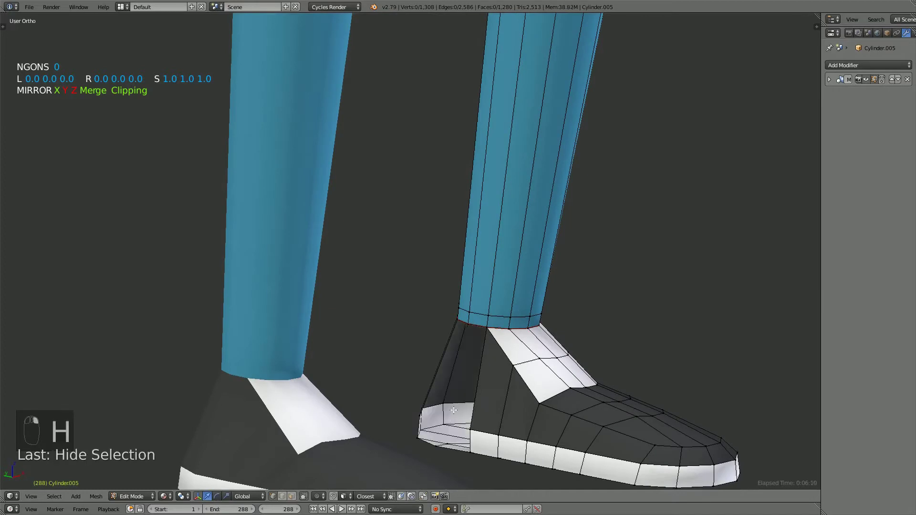
Select the edge loop running down the inside of the trouser leg and mark it as a seam
alt+right_click(477, 281)
scroll(491, 200, down, 7)
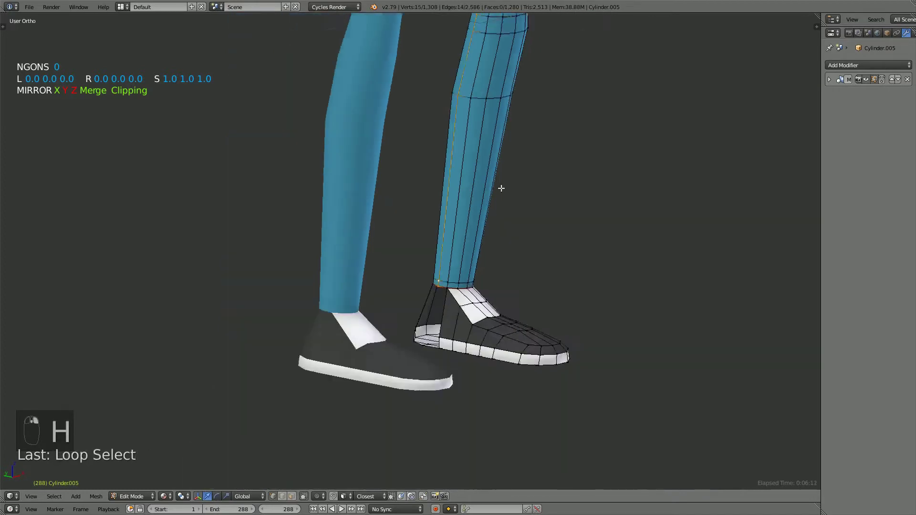
middle_drag(465, 180, 487, 226)
key(KP_1)
key(KP_Decimal)
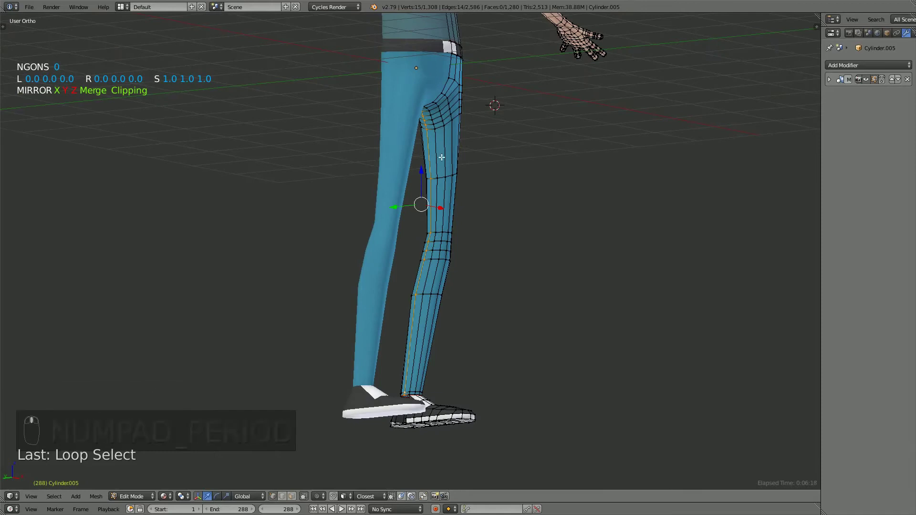
middle_drag(462, 163, 432, 272)
key(ctrl+e)
click(454, 159)
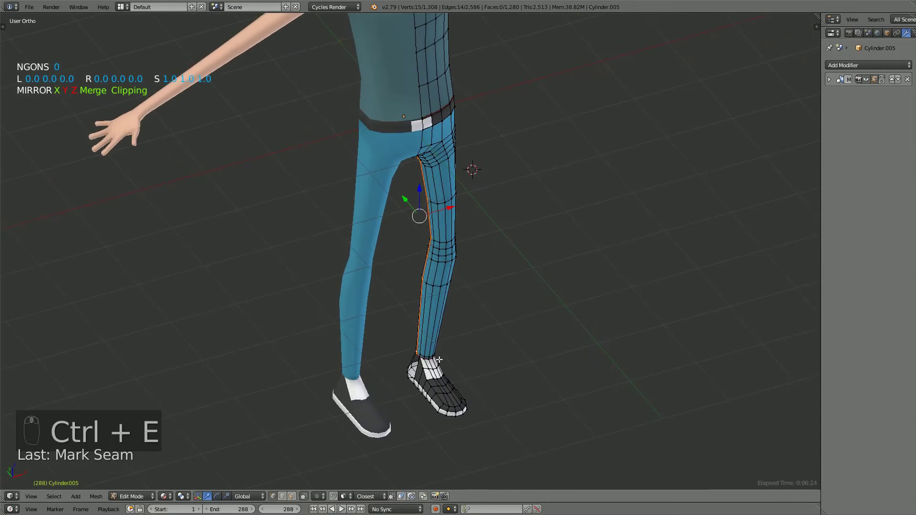
key(a)
Examine the hem vertex at the back of the ankle up close and reveal the hidden heel geometry
scroll(444, 372, up, 5)
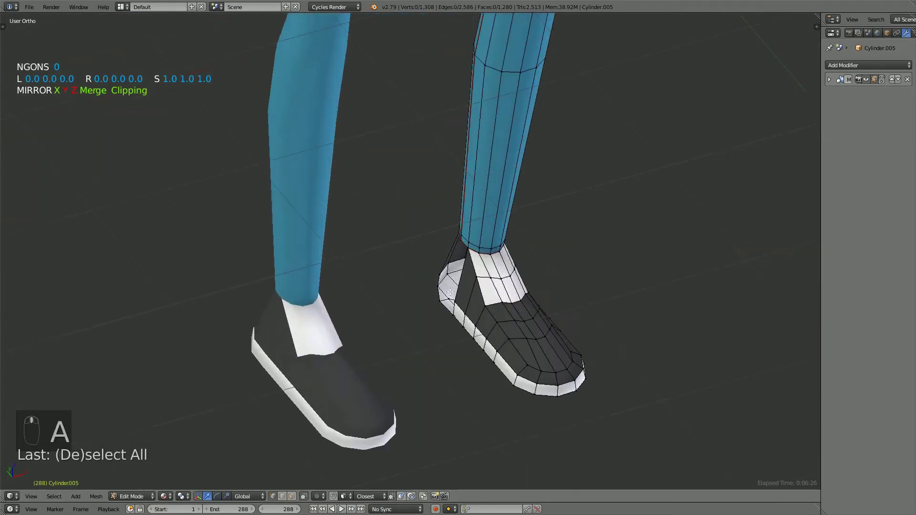
key(KP_5)
scroll(464, 283, up, 2)
middle_drag(468, 317, 449, 306)
right_click(449, 308)
key(KP_Decimal)
key(KP_5)
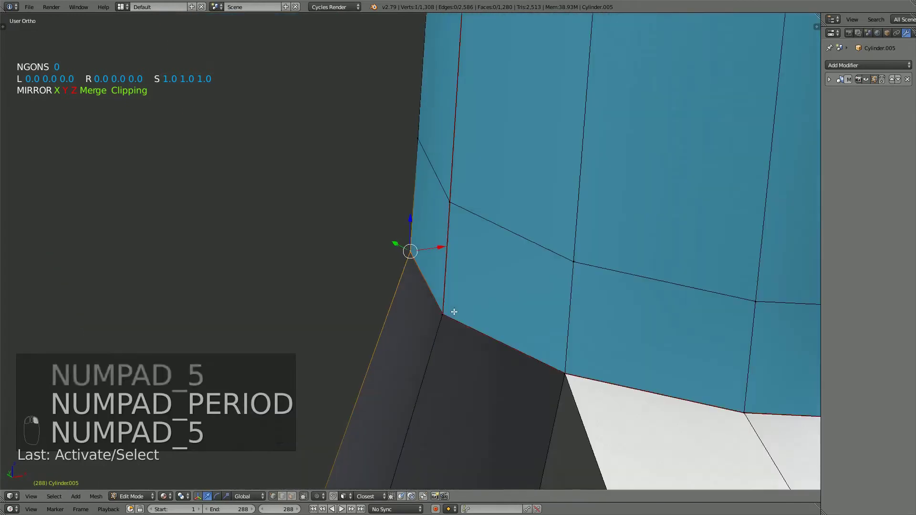
scroll(452, 303, down, 6)
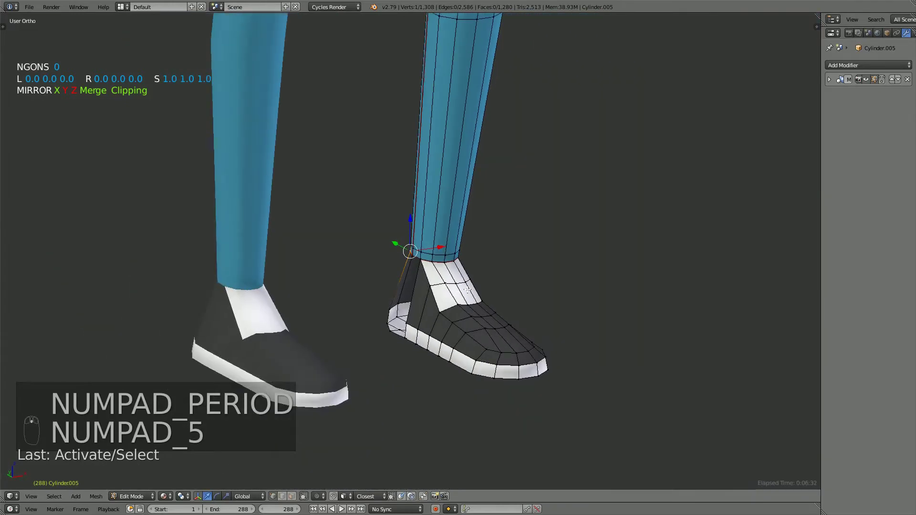
key(alt+h)
scroll(436, 336, up, 4)
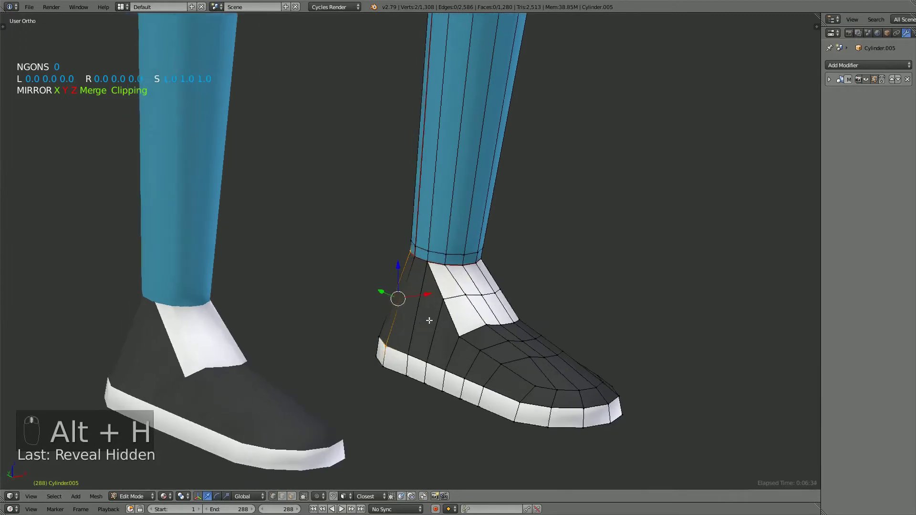
Hide the trouser hem vertex at the leg seam, and mark the sole's upper edge loop and the edge up to the ankle as a seam
right_click(432, 259)
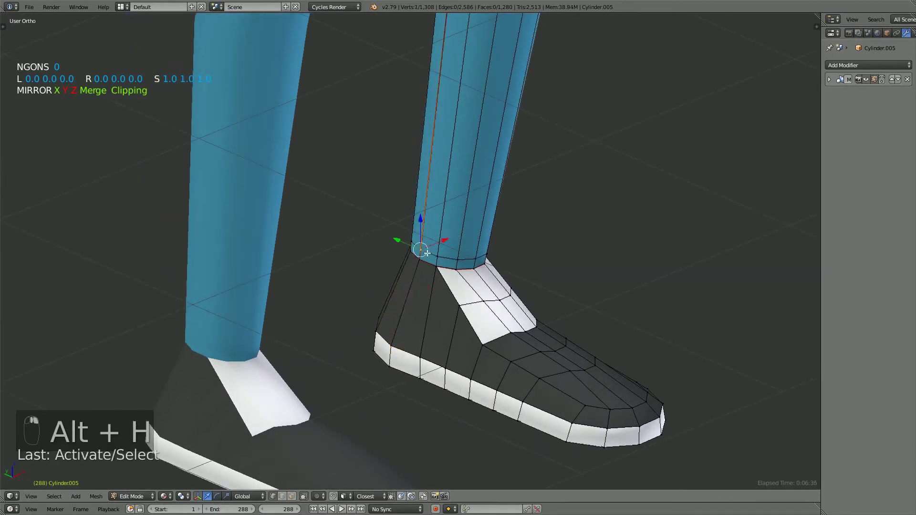
key(h)
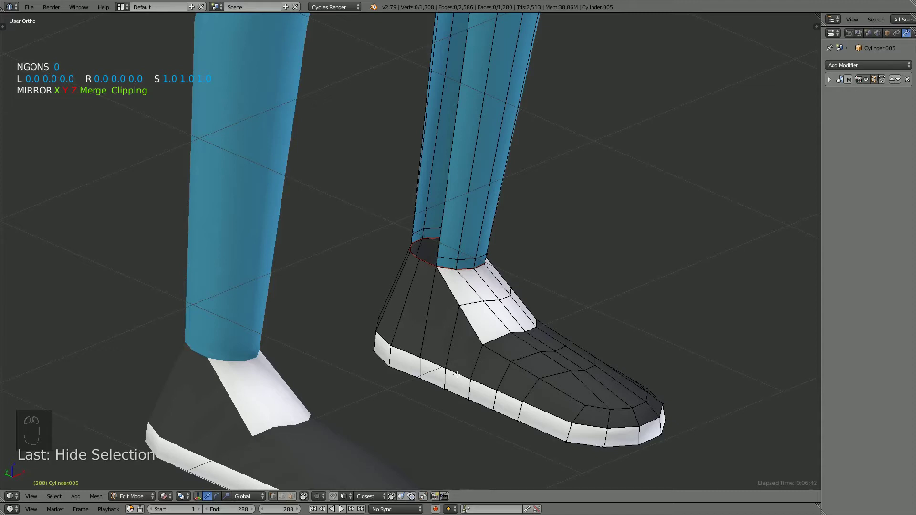
alt+right_click(437, 366)
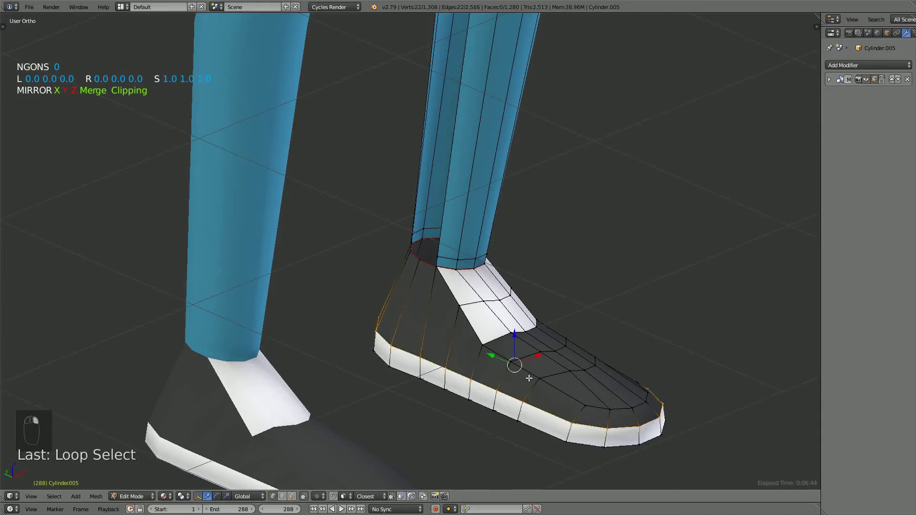
middle_drag(529, 378, 508, 353)
shift+right_click(428, 265)
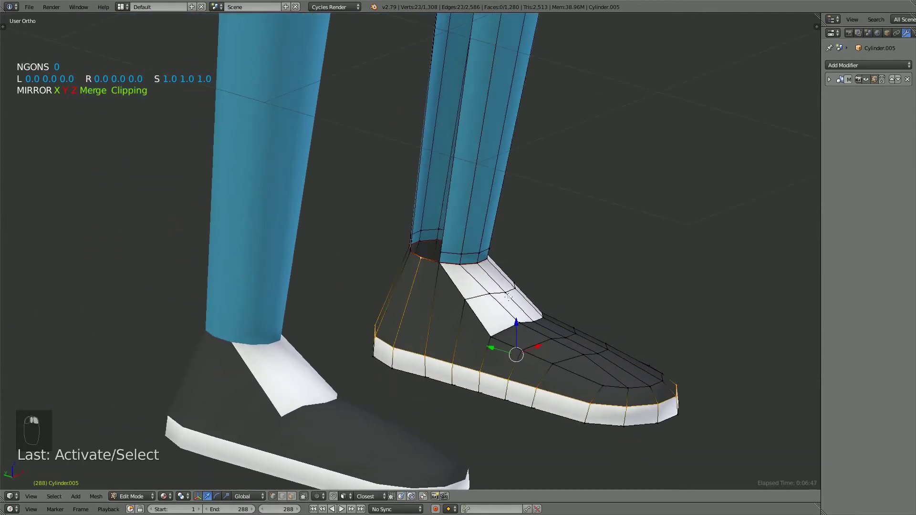
key(ctrl+e)
click(504, 293)
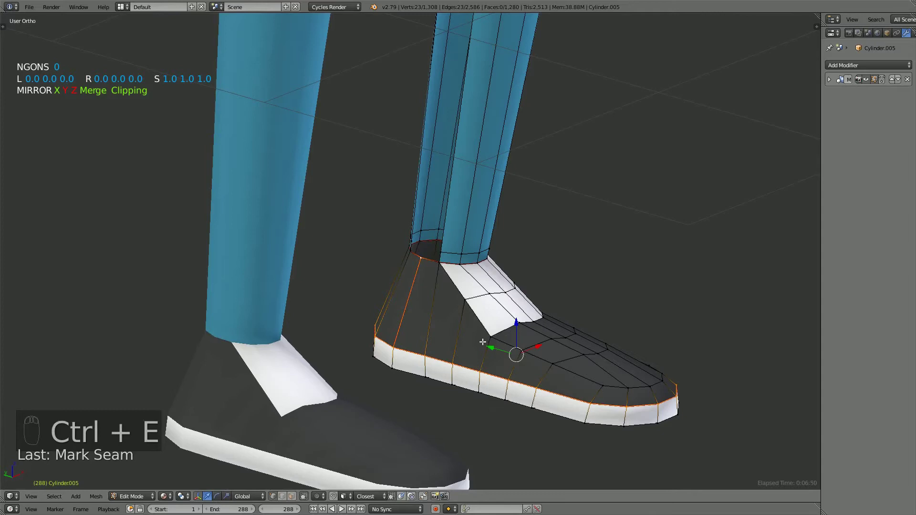
key(a)
alt+right_click(425, 356)
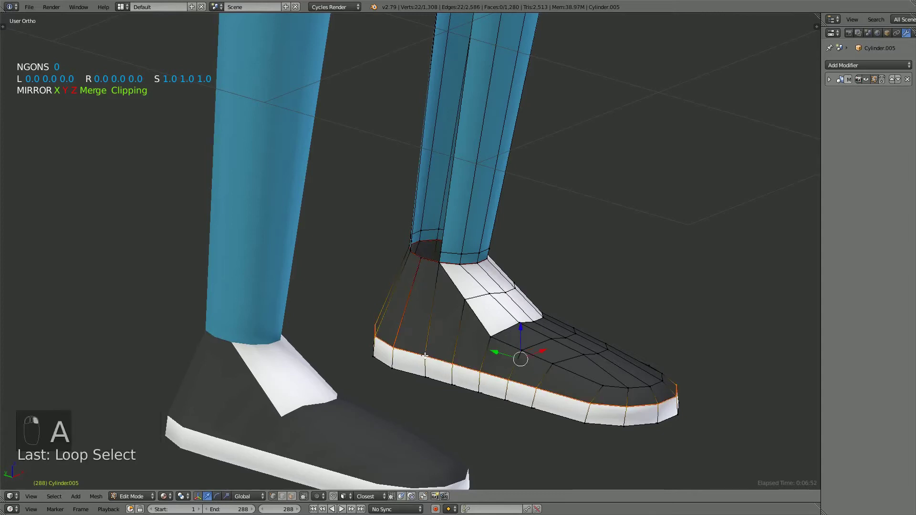
key(g)
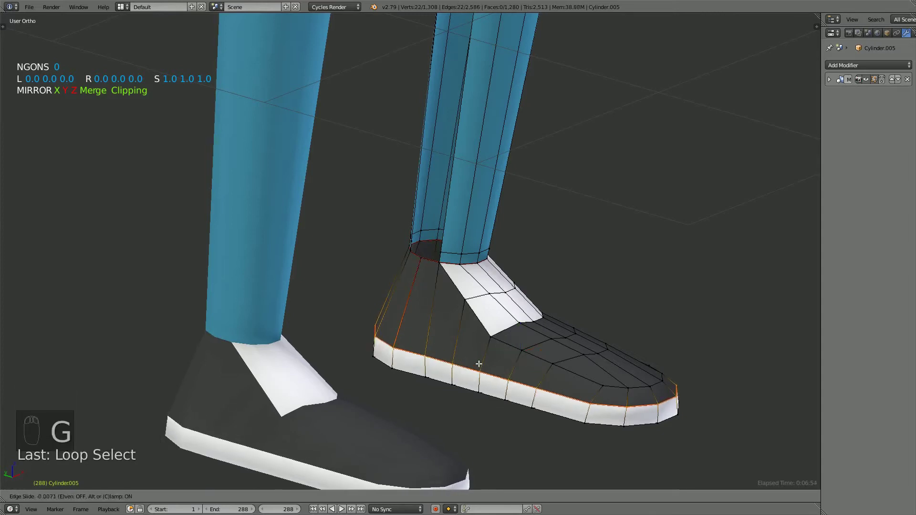
right_click(477, 366)
Clear the shoe selection and reveal all hidden geometry of the mesh
scroll(477, 356, down, 2)
key(a)
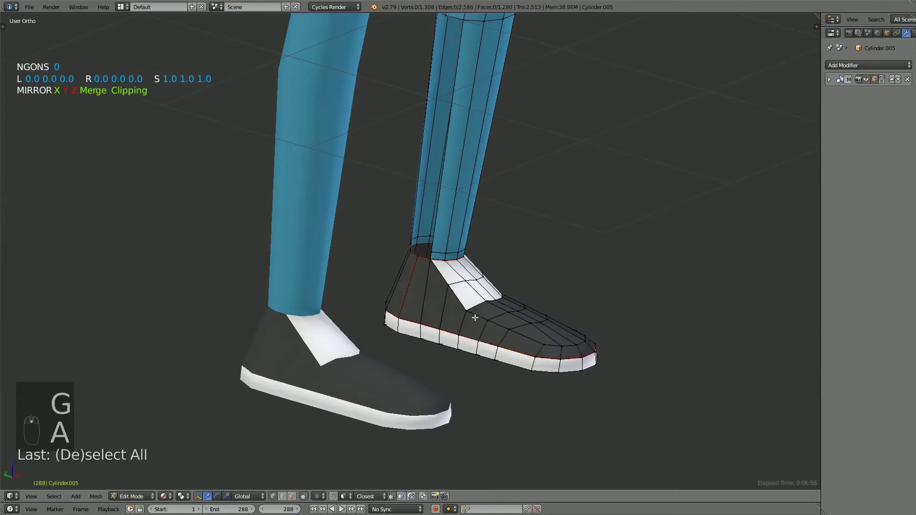
key(a)
key(a)
key(a)
key(alt+h)
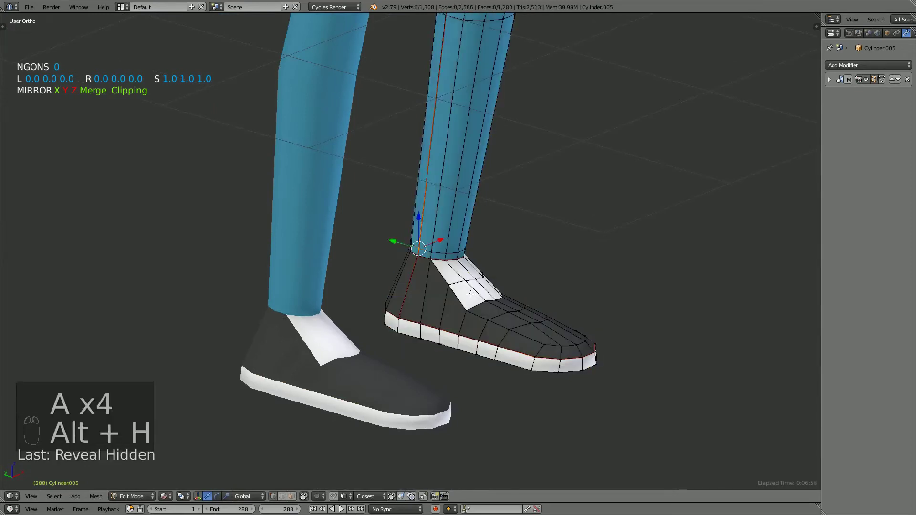
Select the entire mesh and run Remove Doubles on it
scroll(471, 294, down, 4)
key(a)
key(a)
key(a)
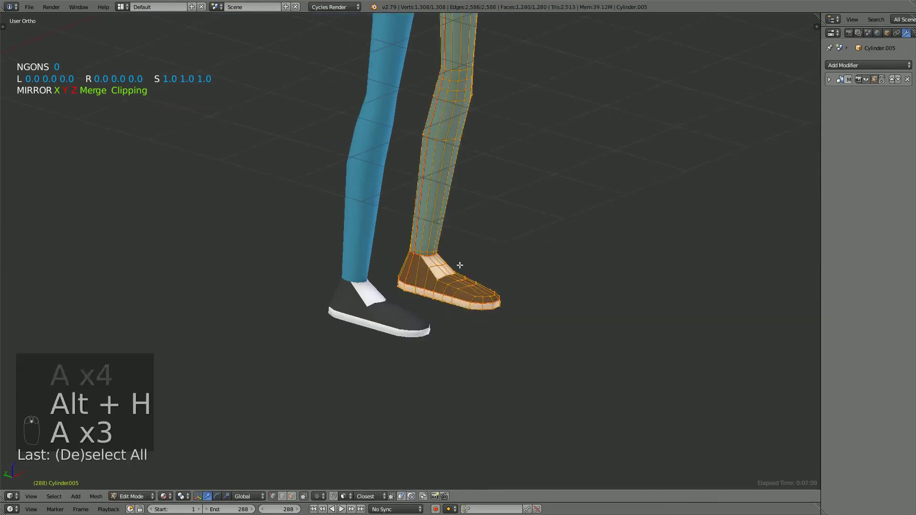
key(t)
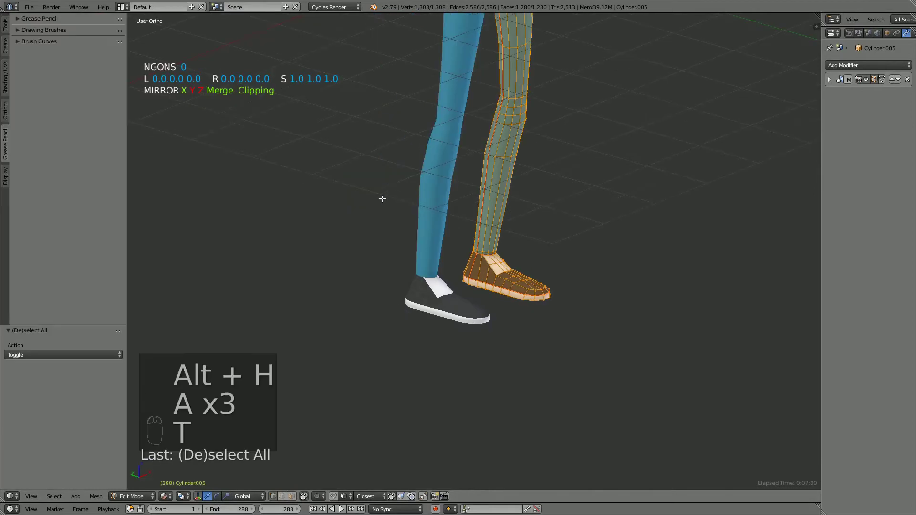
click(3, 24)
click(21, 62)
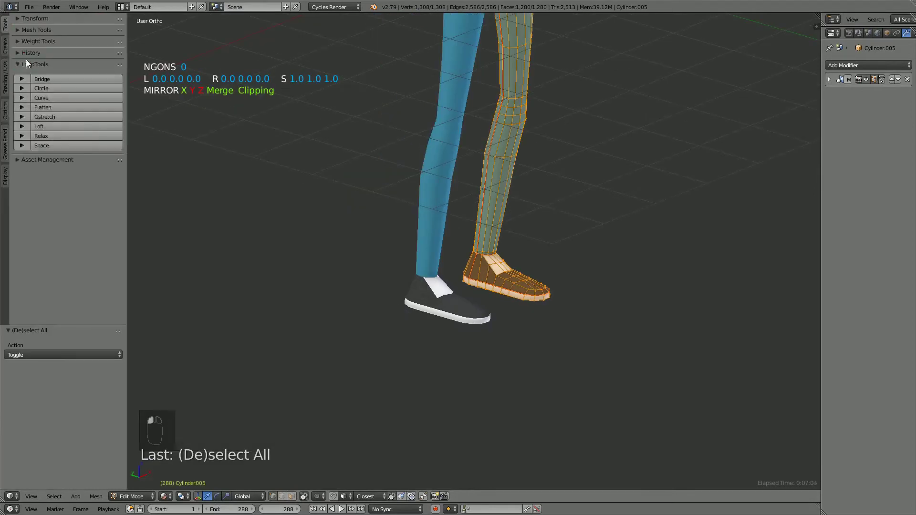
click(25, 63)
click(38, 30)
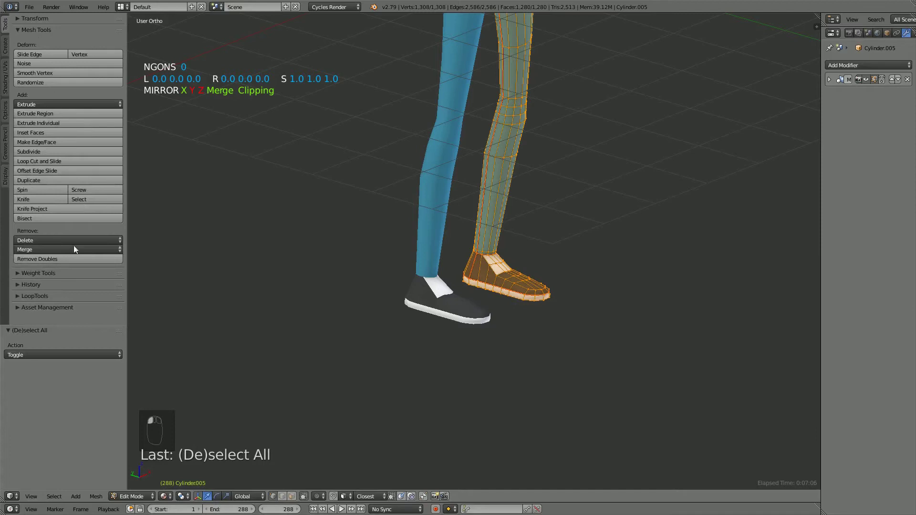
click(64, 258)
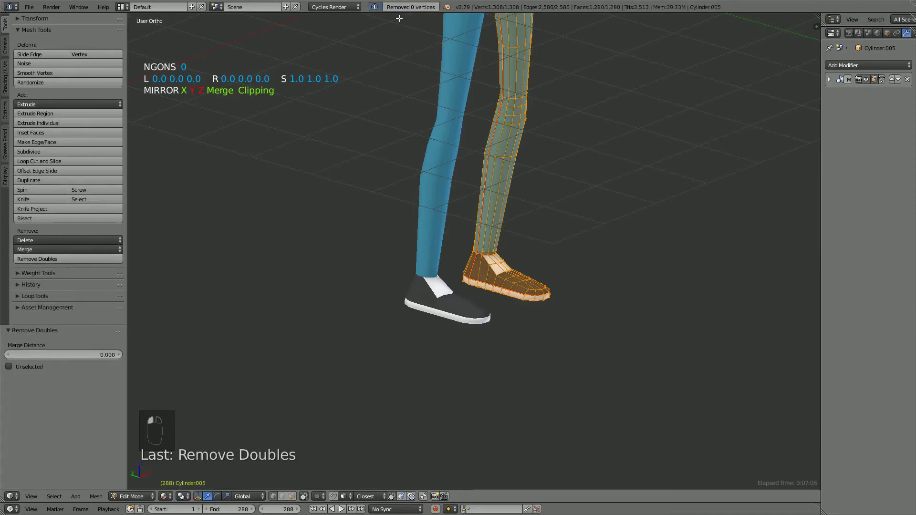
key(t)
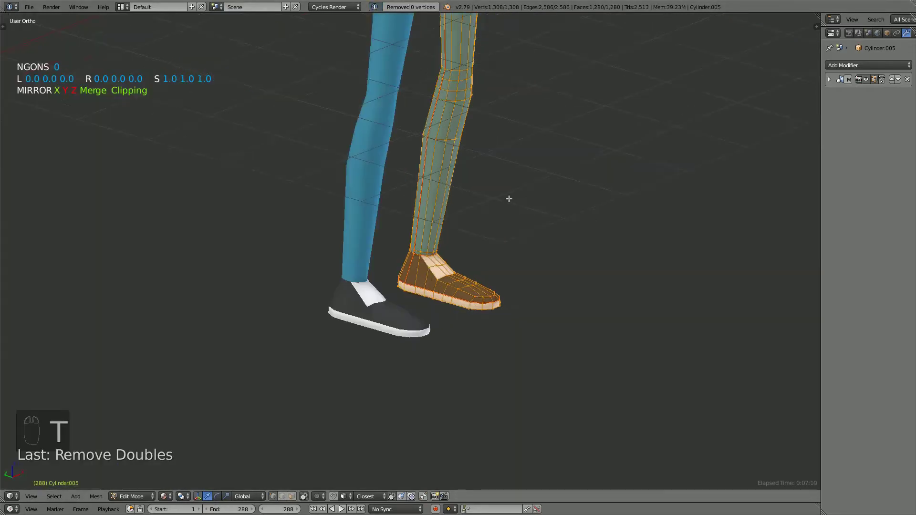
Deselect the mesh, leave Edit Mode and examine the whole character from the front
shift+middle_drag(418, 176, 499, 268)
key(a)
key(Tab)
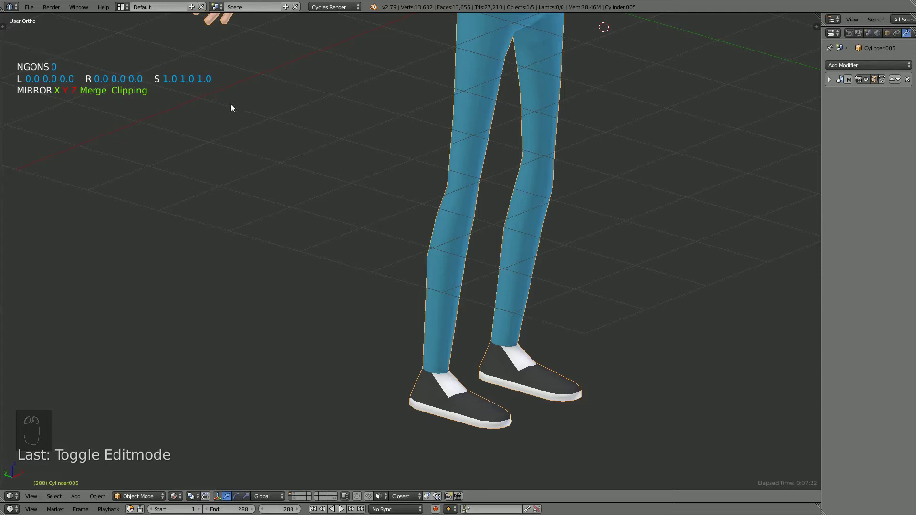
scroll(190, 143, down, 2)
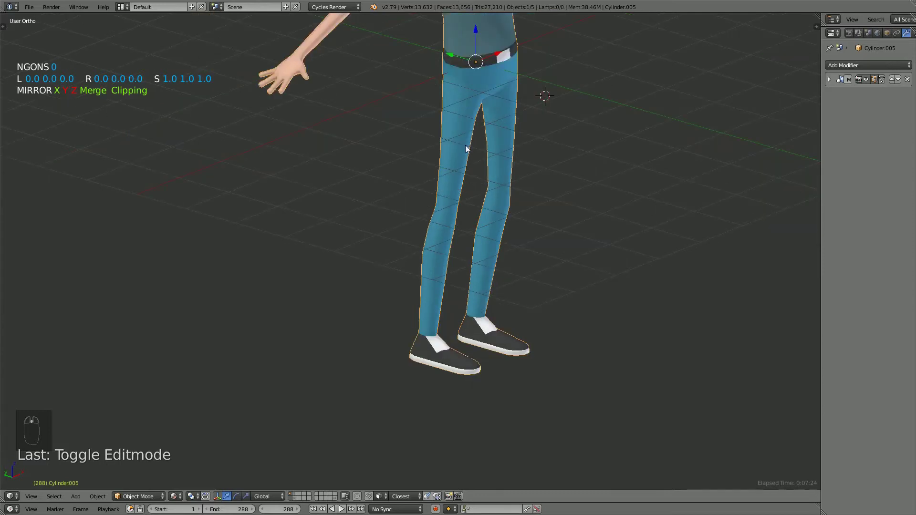
key(KP_1)
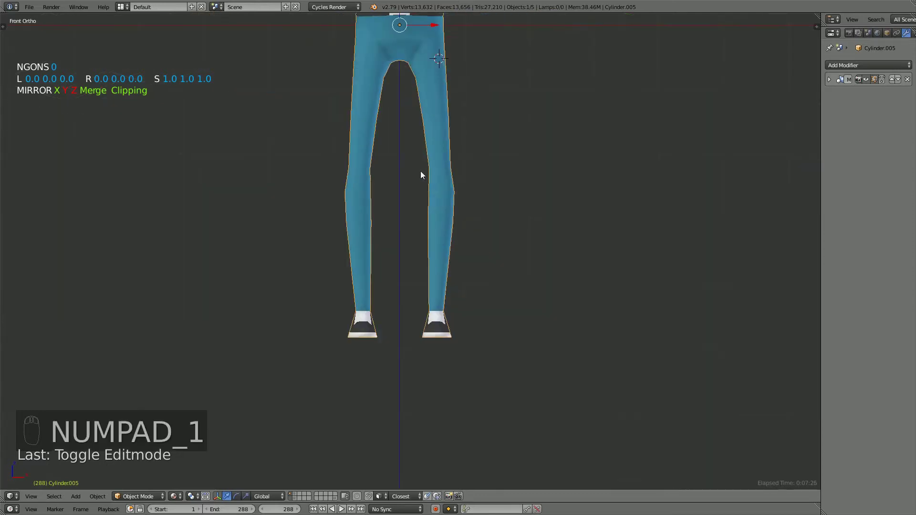
scroll(422, 143, down, 2)
shift+middle_drag(459, 253, 467, 275)
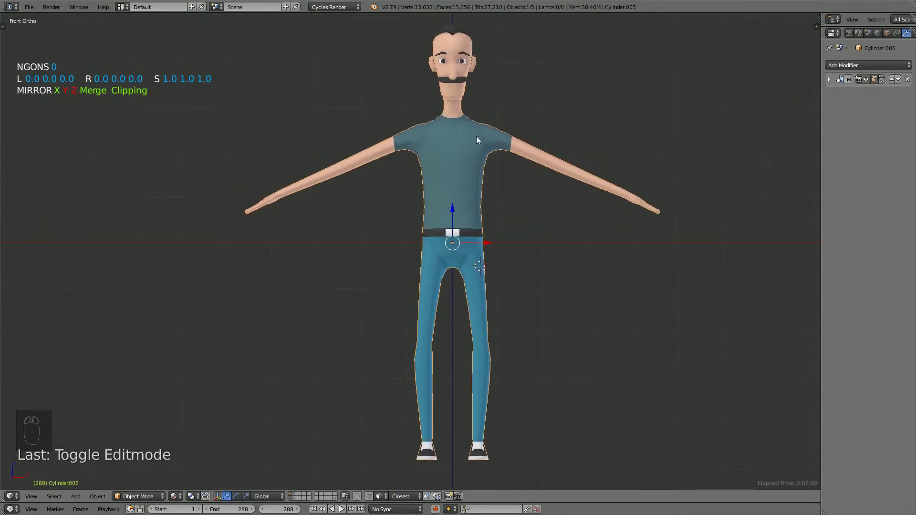
shift+middle_drag(476, 139, 482, 181)
Return to Edit Mode and hide the vertex on the belt's upper edge at the side of the hip
key(Tab)
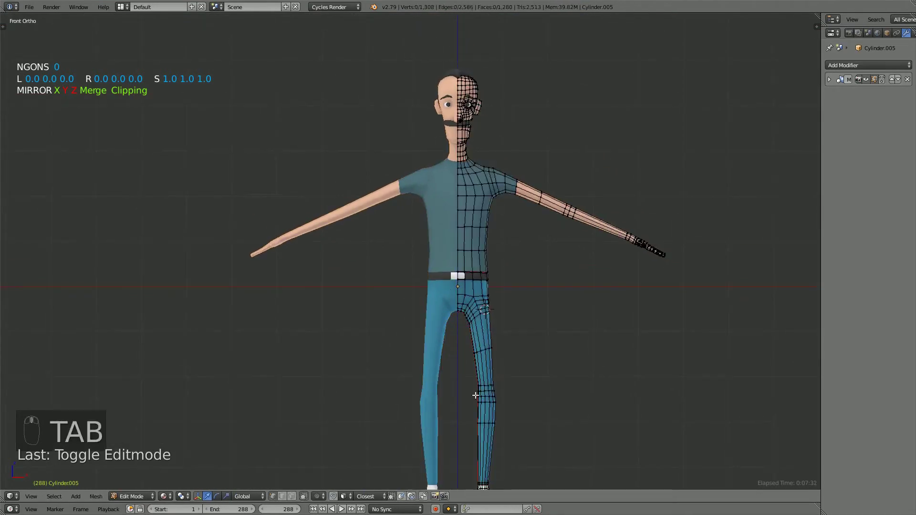
middle_drag(476, 394, 426, 233)
scroll(448, 357, up, 4)
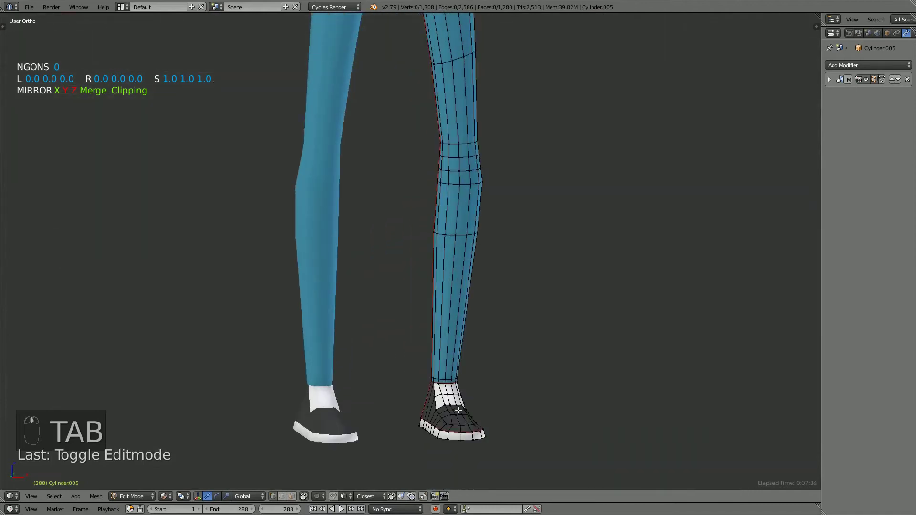
scroll(458, 409, down, 2)
middle_drag(457, 408, 416, 403)
shift+middle_drag(438, 110, 472, 399)
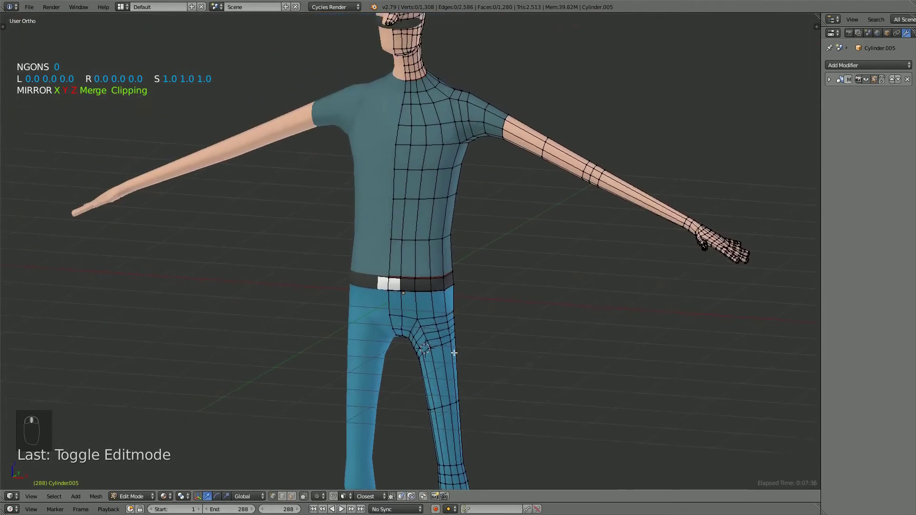
scroll(453, 353, up, 4)
mouse_move(453, 353)
middle_down()
mouse_move(458, 282)
mouse_move(462, 366)
middle_up()
scroll(511, 278, down, 1)
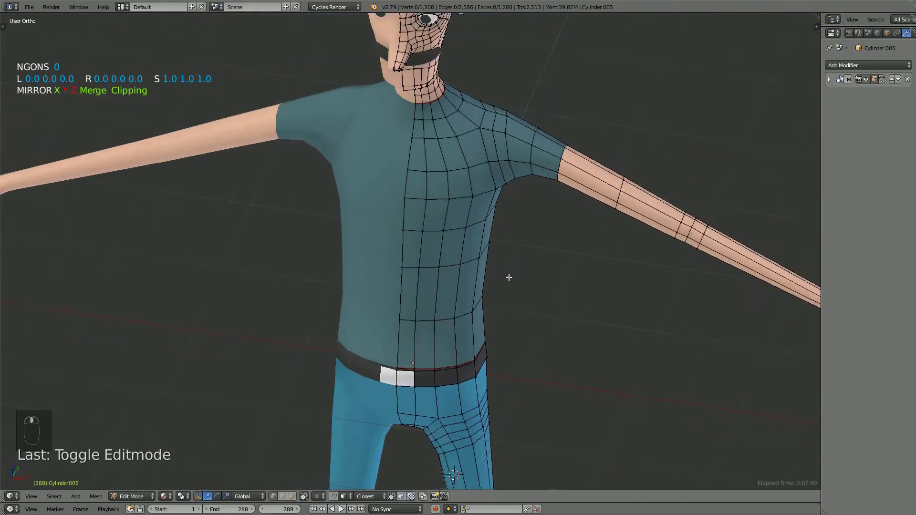
middle_drag(509, 276, 399, 289)
scroll(421, 333, up, 4)
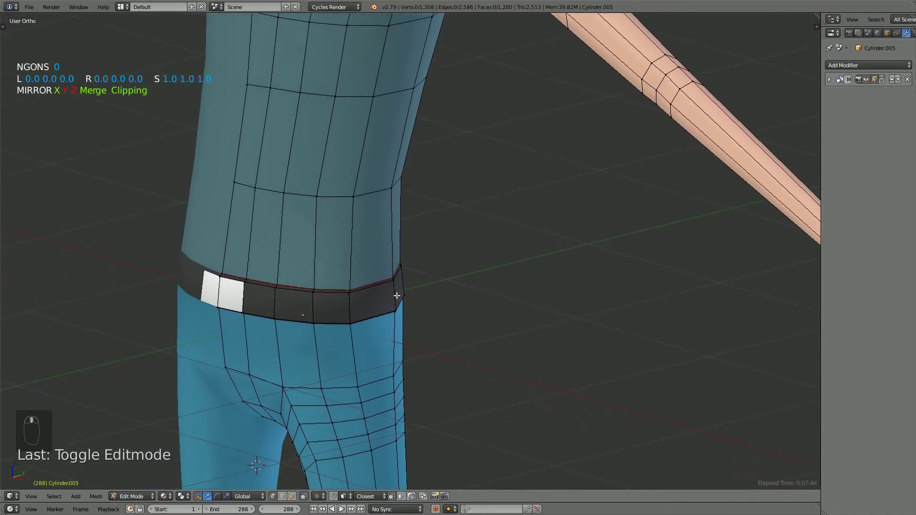
right_click(397, 293)
key(KP_Decimal)
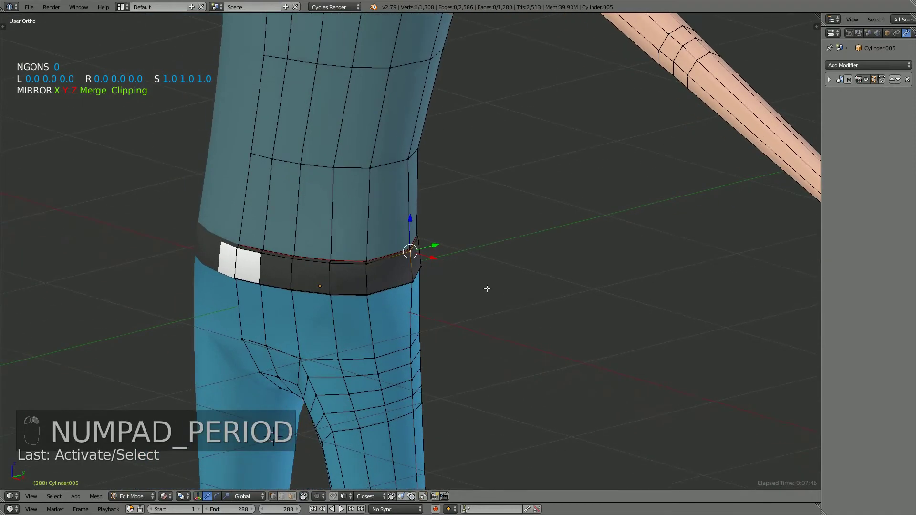
key(h)
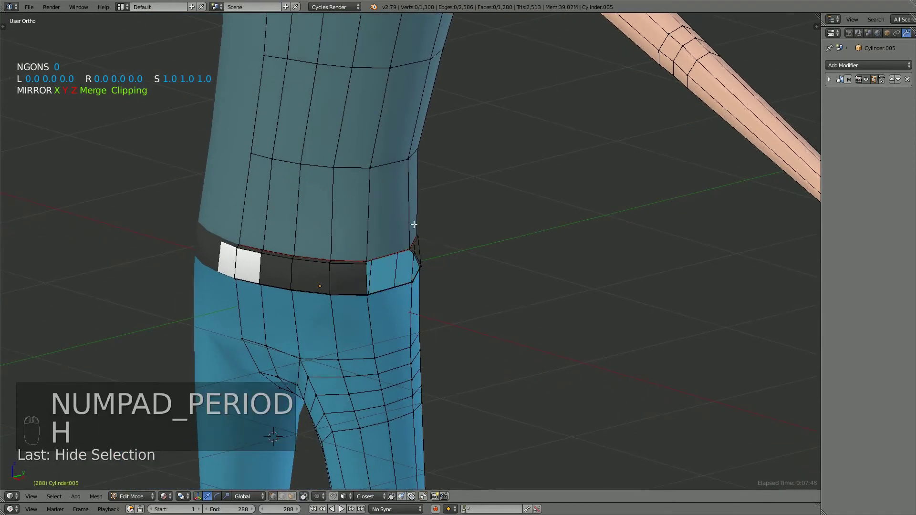
Select the edge loop running up the shirt's side and along the underside of the arm, and mark it as a seam
scroll(417, 226, down, 3)
middle_drag(704, 281, 366, 177)
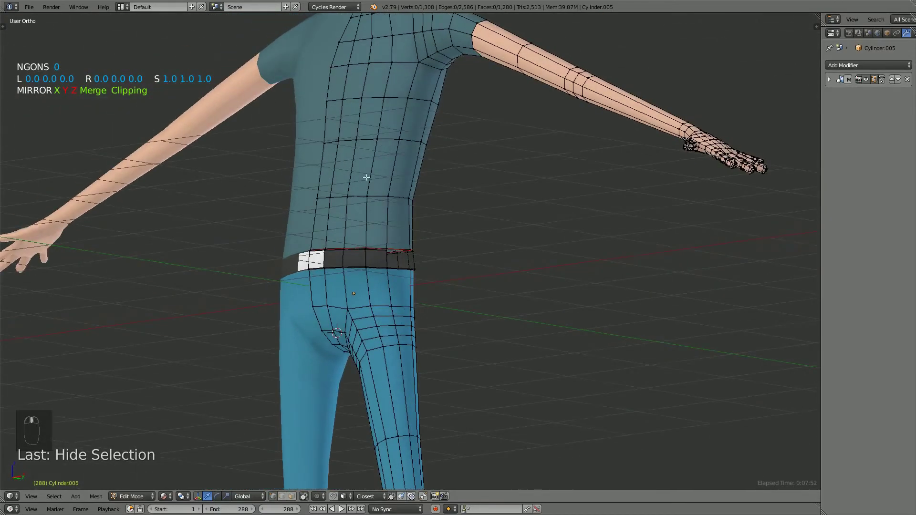
alt+right_click(417, 161)
middle_drag(419, 164, 622, 255)
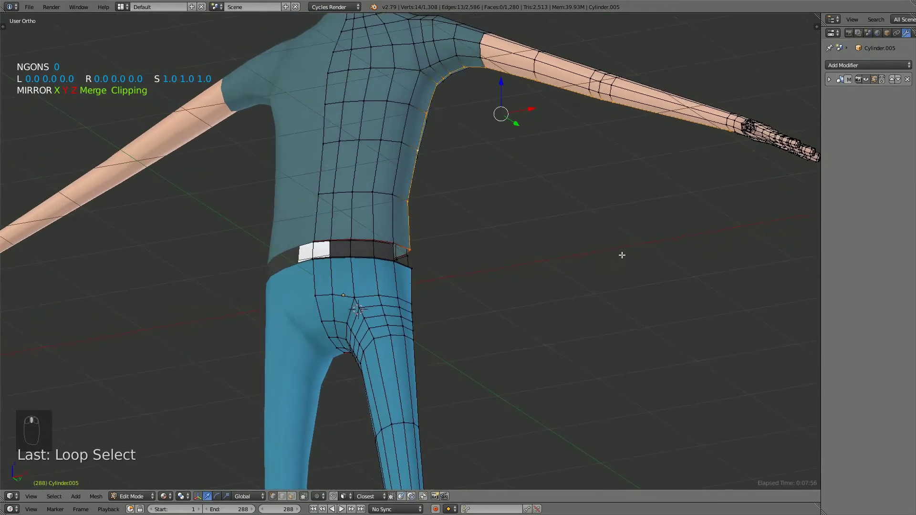
key(ctrl+e)
click(620, 253)
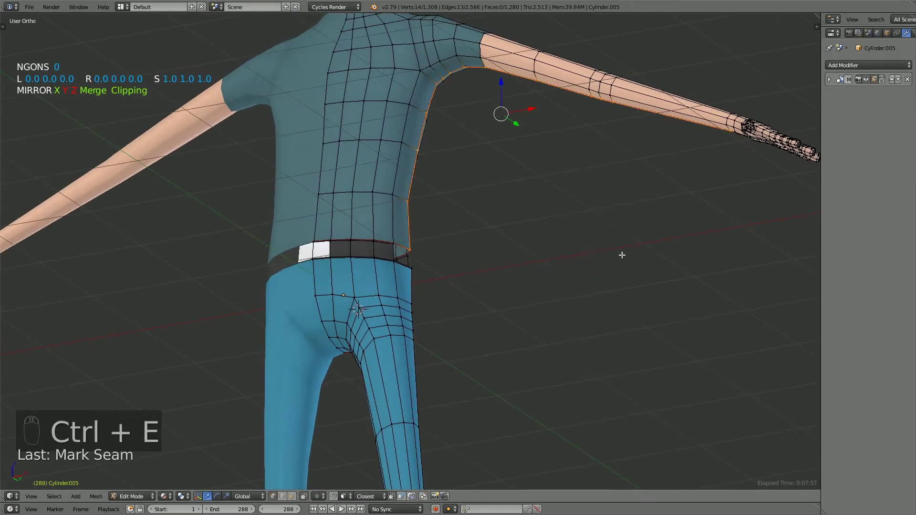
Select the edge loop at the border between the sleeve and the bare arm and mark it as a seam
alt+right_click(482, 52)
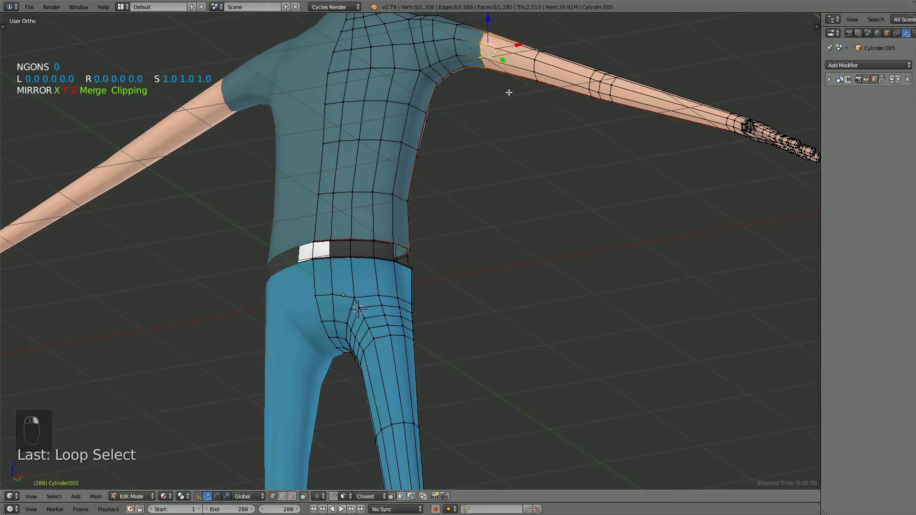
middle_drag(483, 52, 386, 156)
key(ctrl+e)
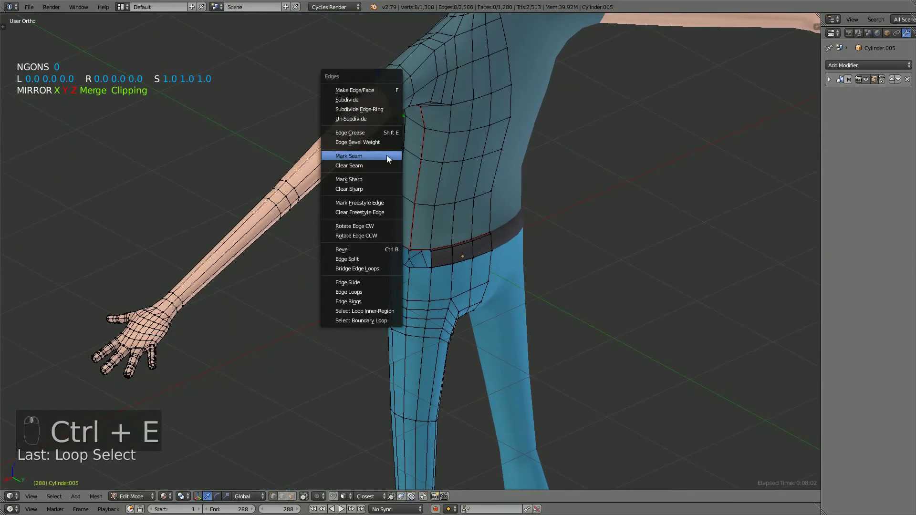
click(386, 156)
middle_drag(397, 206, 523, 141)
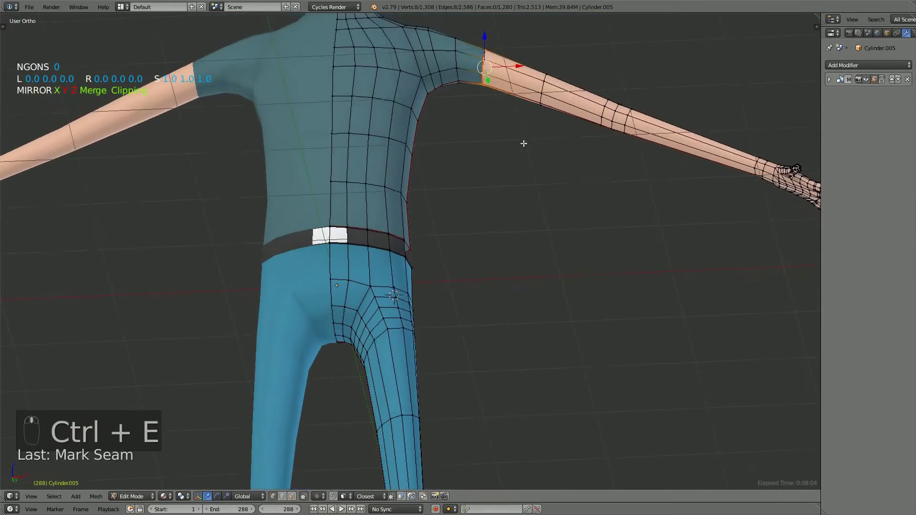
Mark the edge loop around the wrist as a seam and clear the selection
middle_drag(628, 190, 337, 242)
scroll(565, 215, up, 3)
middle_drag(565, 215, 586, 204)
alt+right_click(523, 201)
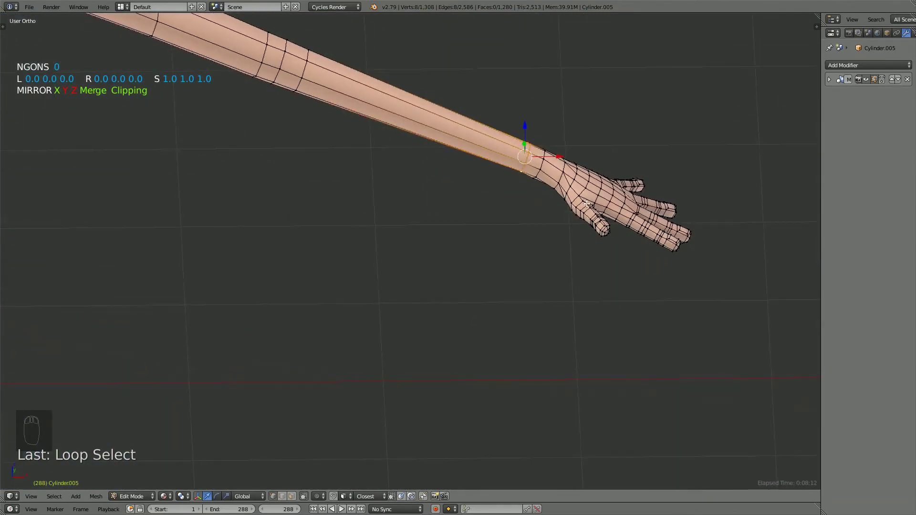
key(ctrl+e)
click(545, 200)
scroll(523, 253, down, 4)
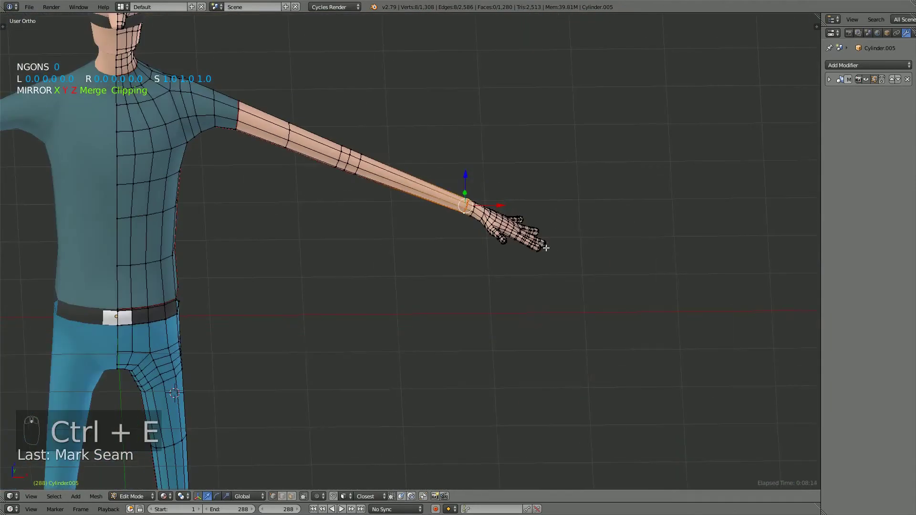
scroll(505, 251, up, 4)
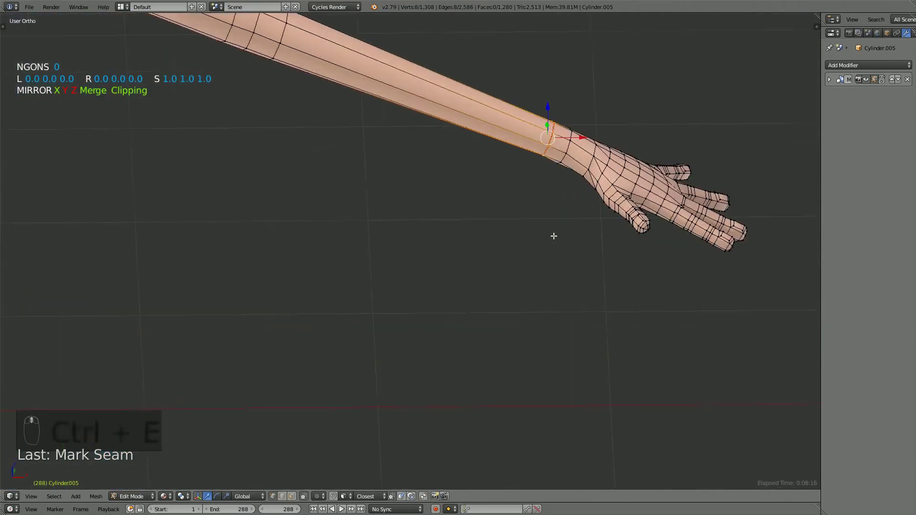
key(a)
Hide the forearm vertex just below the elbow to open a view inside the arm
middle_drag(596, 180, 417, 267)
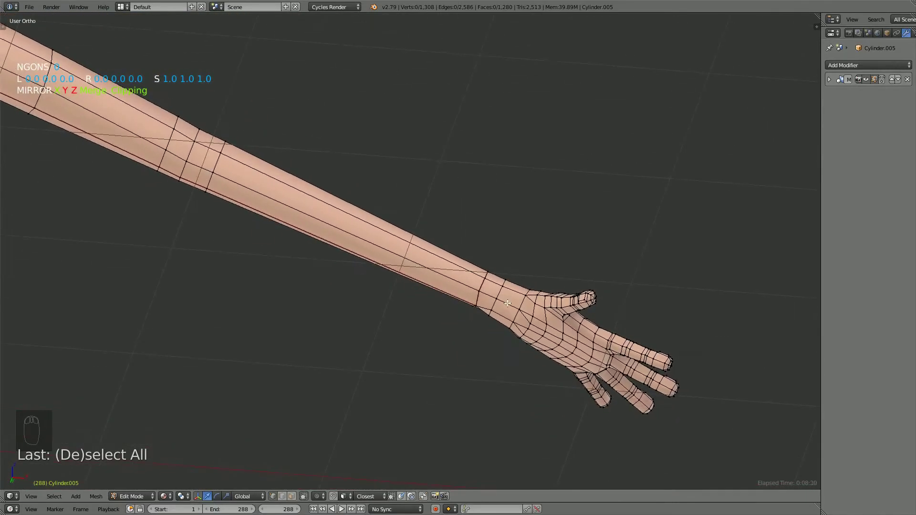
middle_drag(507, 302, 223, 216)
right_click(192, 143)
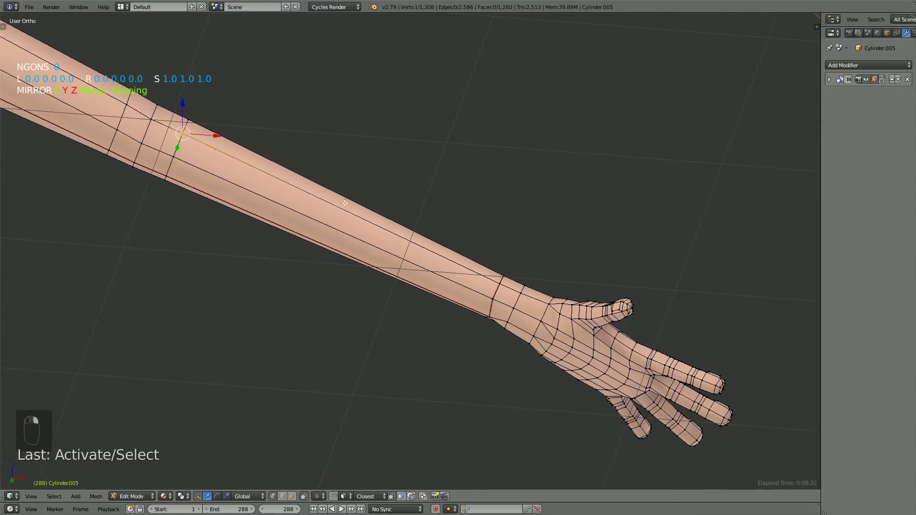
key(h)
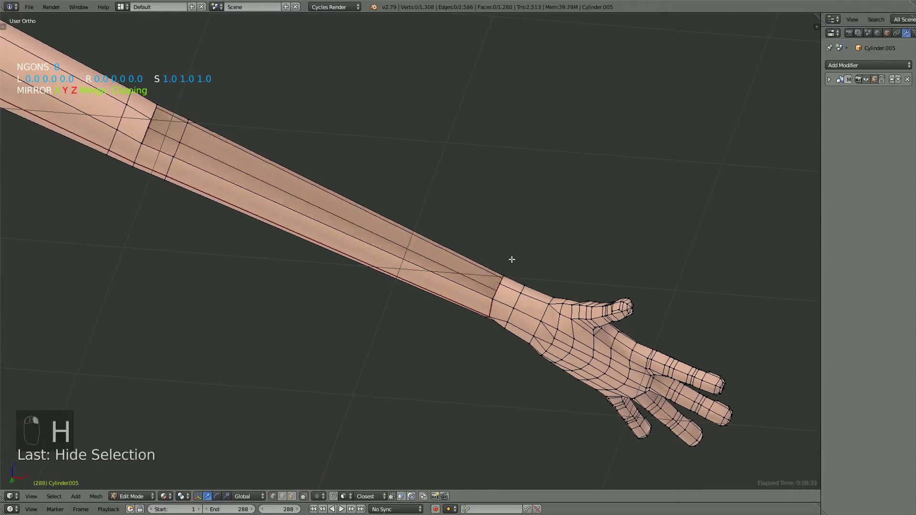
Select the edge path running from the wrist seam along the outer side of the hand and thumb towards the thumb tip
alt+right_click(518, 294)
middle_drag(547, 301, 467, 296)
scroll(517, 317, up, 4)
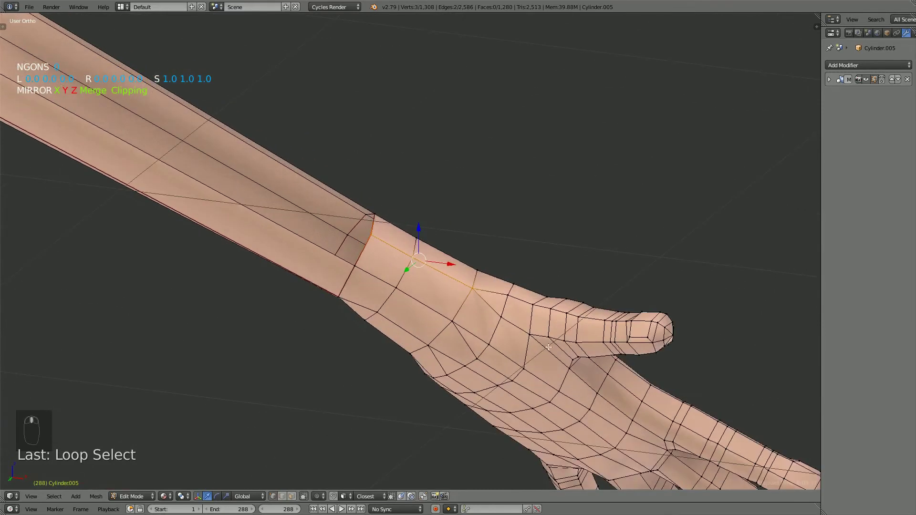
middle_drag(549, 347, 527, 349)
alt+shift+right_click(526, 350)
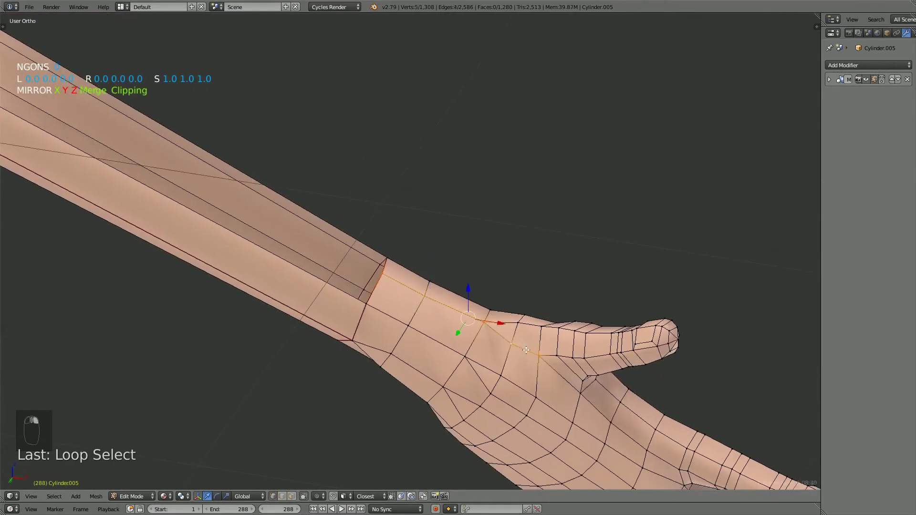
alt+shift+right_click(576, 360)
alt+shift+right_click(651, 349)
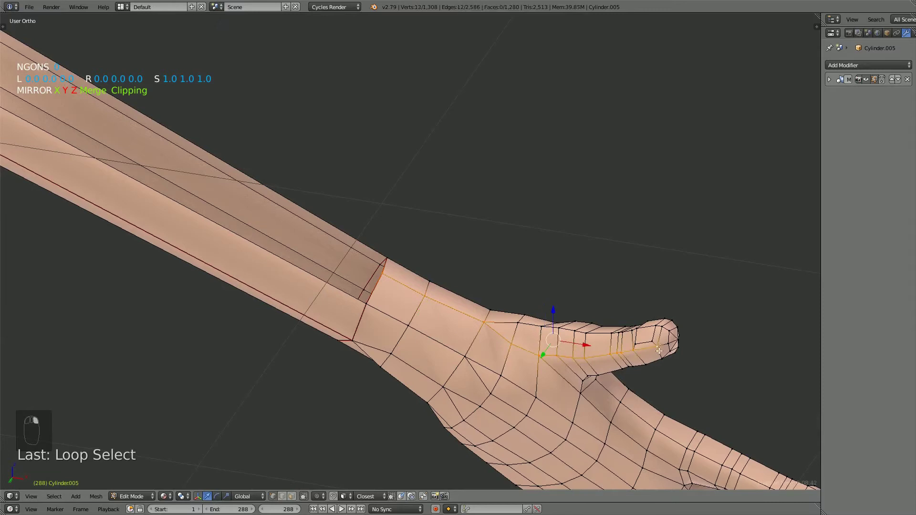
Extend the selected edge path across the tip of the thumb
middle_drag(651, 349, 690, 352)
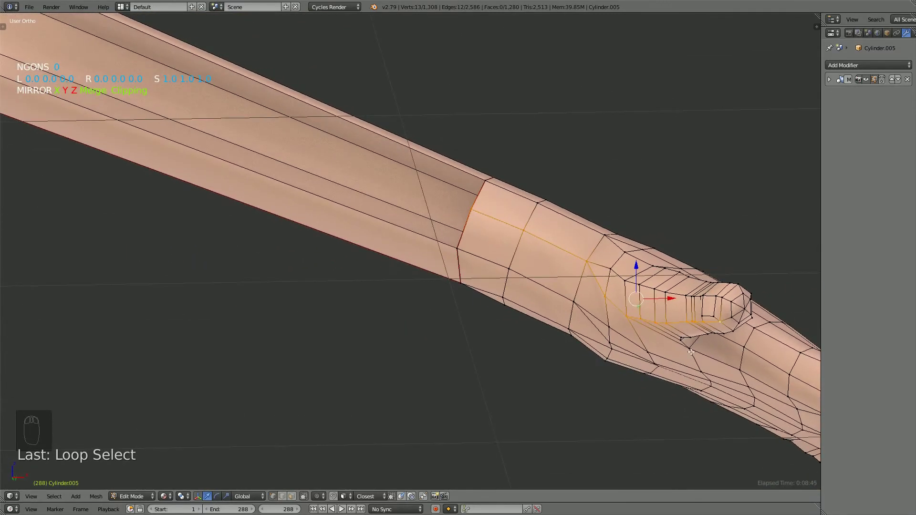
alt+shift+right_click(737, 315)
alt+shift+right_click(745, 302)
mouse_move(744, 300)
middle_down()
mouse_move(713, 332)
mouse_move(734, 303)
middle_up()
alt+shift+right_click(717, 287)
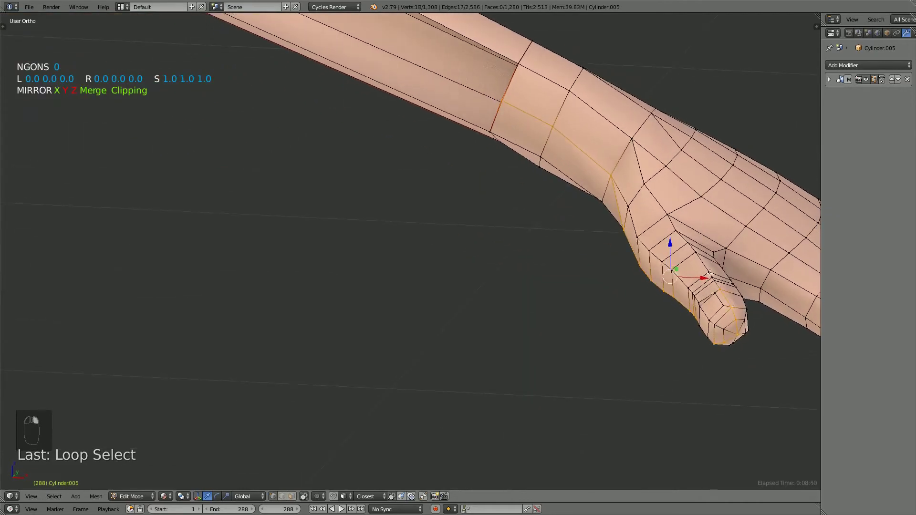
alt+shift+right_click(706, 266)
scroll(703, 270, down, 3)
middle_drag(701, 271, 571, 271)
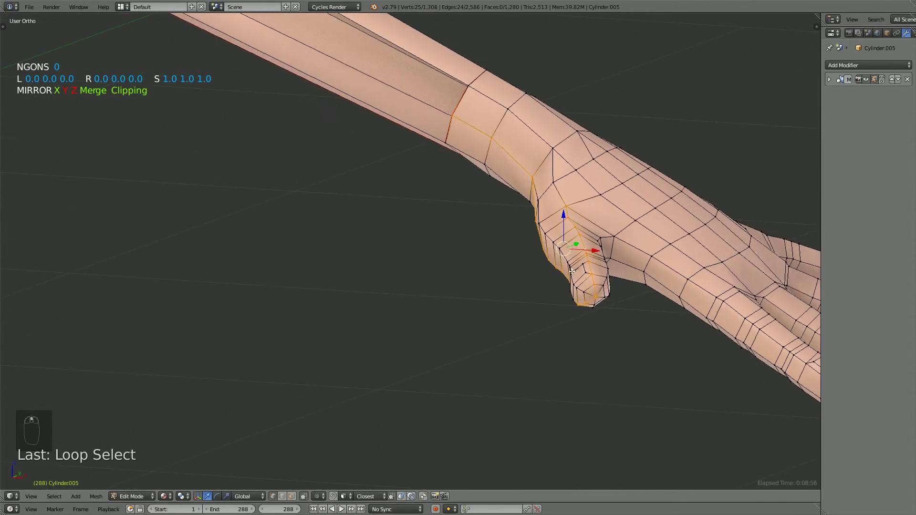
key(ctrl+z)
key(ctrl+z)
key(ctrl+z)
key(ctrl+z)
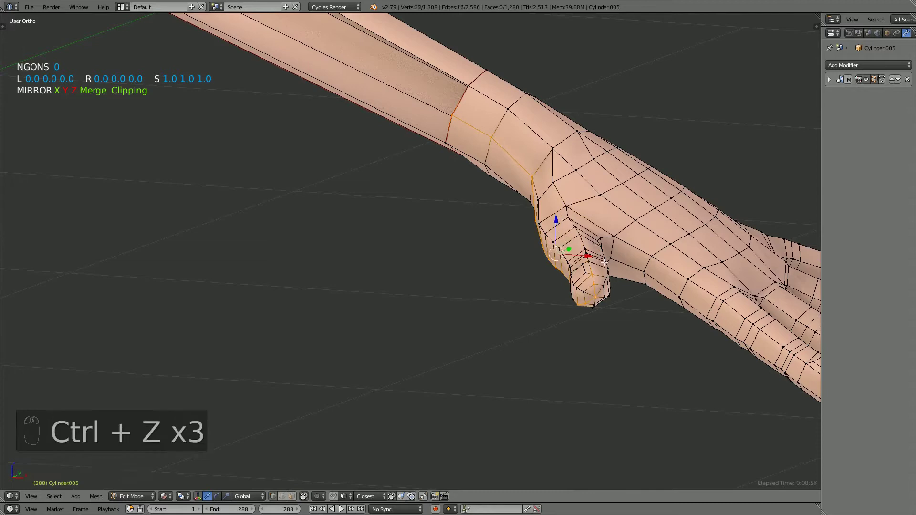
Add the edge loops along the thumb's inner side, the web and the thumb-facing side of the index finger to the selection
middle_drag(618, 291, 530, 288)
alt+right_click(530, 287)
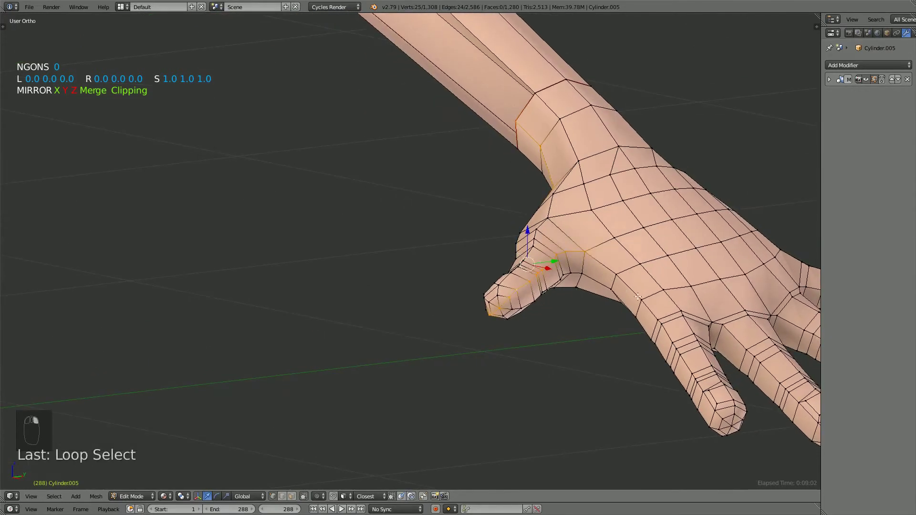
middle_drag(611, 276, 655, 297)
alt+shift+right_click(644, 263)
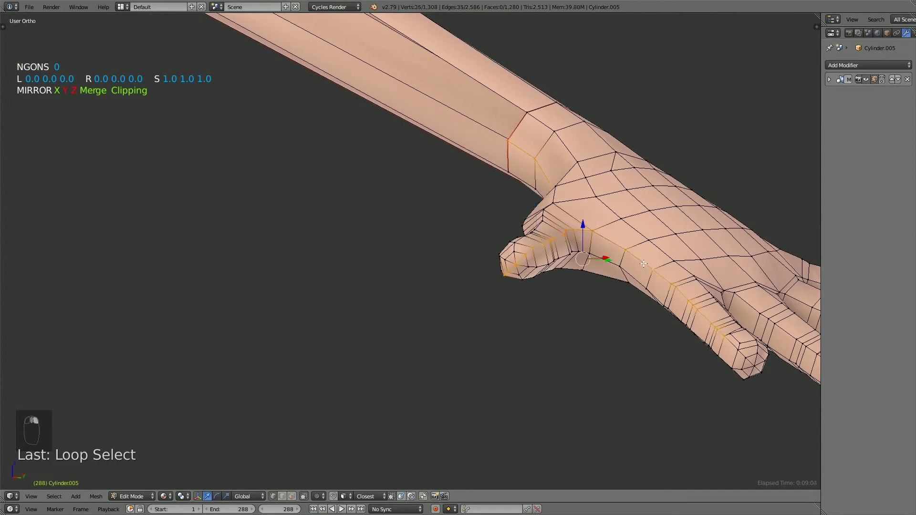
Continue the selected edge path across the tip of the index finger
shift+right_click(752, 360)
alt+shift+right_click(745, 361)
key(ctrl+z)
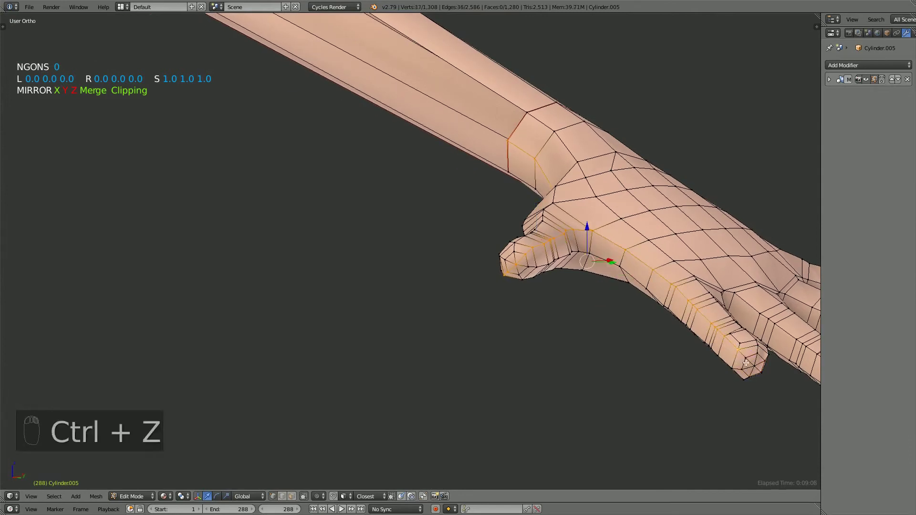
middle_drag(738, 364, 708, 368)
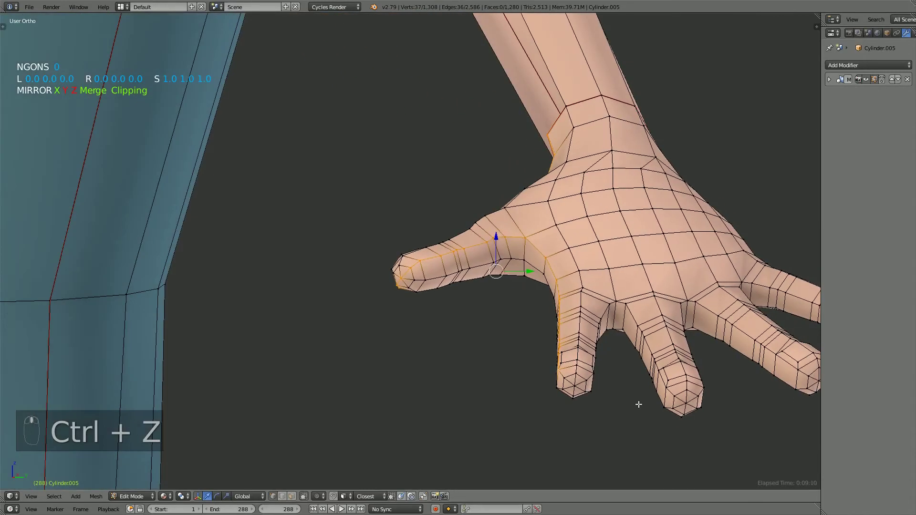
shift+middle_drag(638, 404, 591, 335)
scroll(592, 335, up, 2)
shift+right_click(593, 331)
shift+right_click(606, 343)
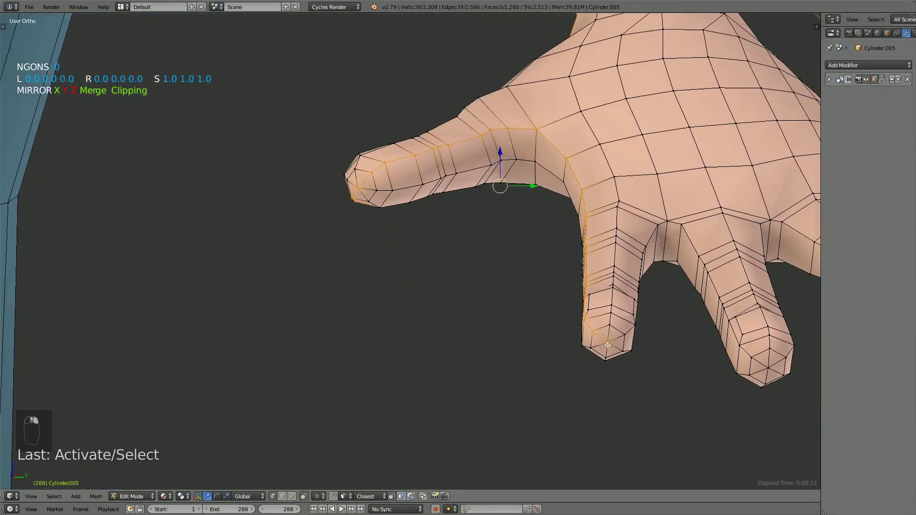
shift+right_click(626, 336)
middle_drag(648, 335, 616, 336)
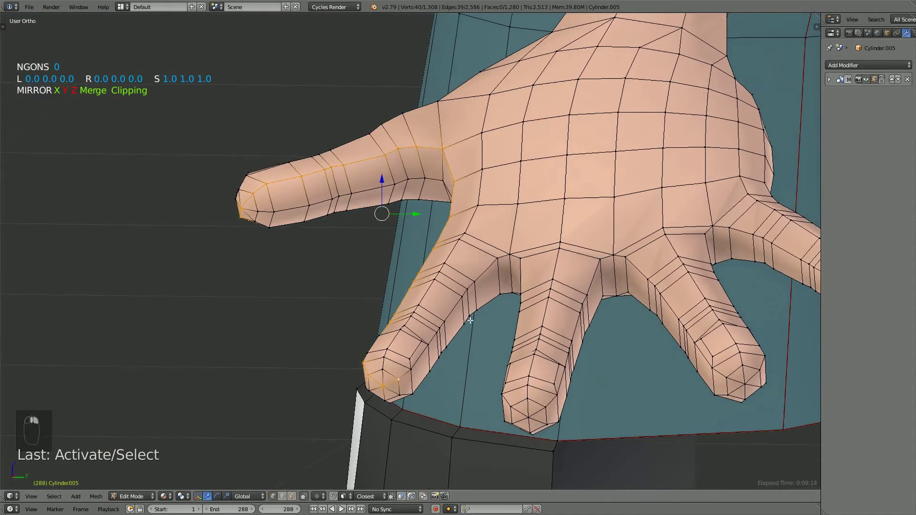
Add the edge loops on the index finger's inner side, both sides of the middle finger and the near side of the ring finger
alt+shift+right_click(453, 313)
middle_drag(524, 277, 557, 295)
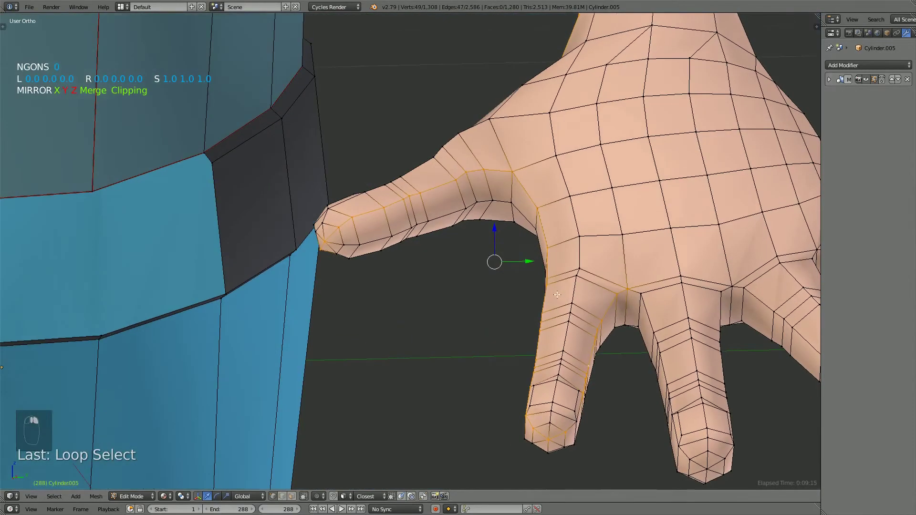
alt+shift+right_click(654, 328)
alt+shift+right_click(723, 326)
alt+shift+right_click(768, 304)
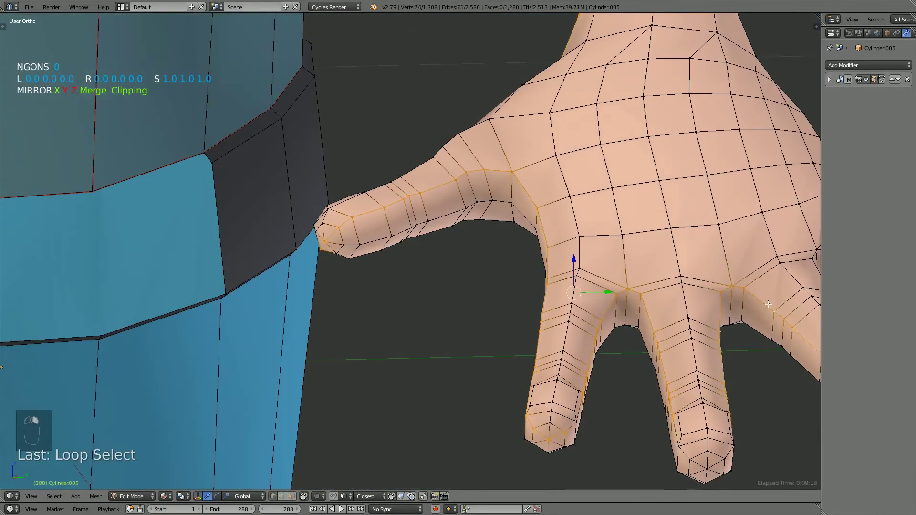
Connect the selected path across the middle fingertip and fill the remaining gap at the index fingertip
shift+middle_drag(723, 368, 652, 267)
shift+right_click(610, 348)
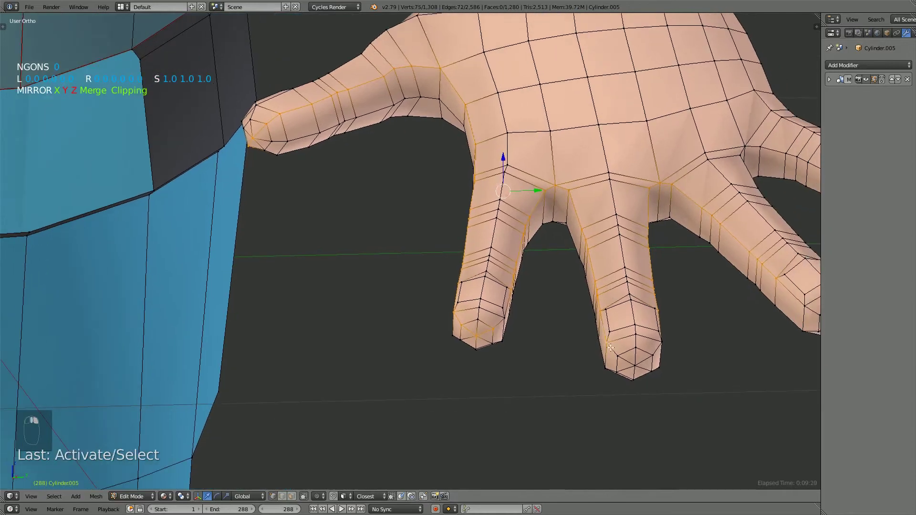
shift+right_click(618, 357)
shift+right_click(635, 366)
shift+right_click(654, 355)
shift+right_click(662, 347)
middle_drag(663, 336, 608, 349)
shift+right_click(205, 304)
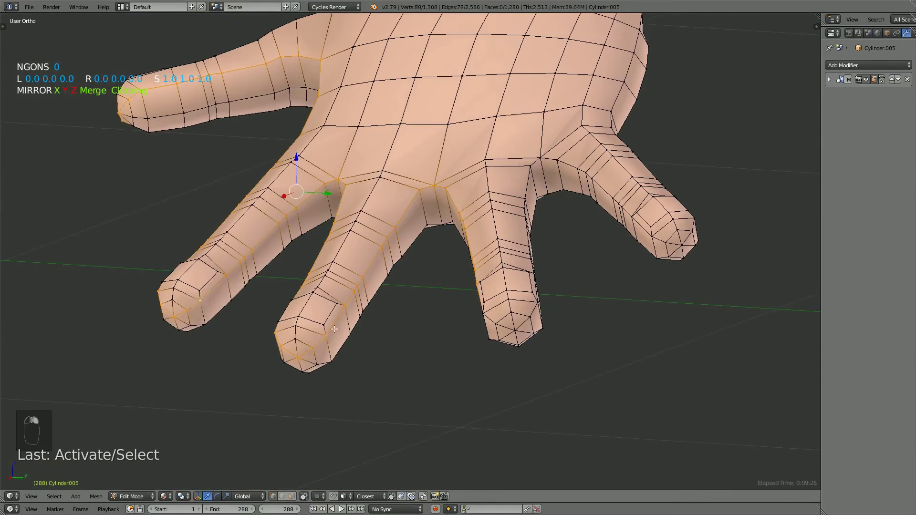
Continue the selected path across the ring fingertip and along the side of the ring finger facing the little finger
middle_drag(487, 270, 528, 297)
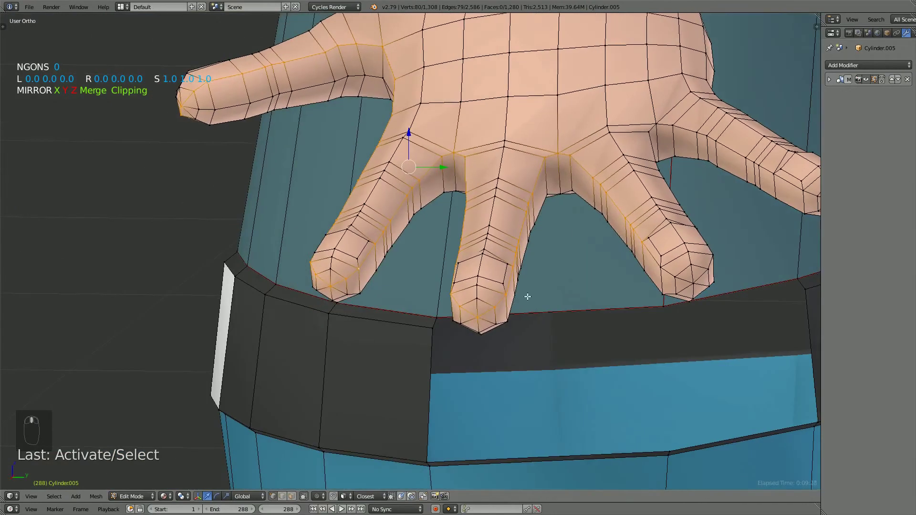
shift+right_click(666, 273)
shift+right_click(677, 278)
shift+right_click(693, 282)
shift+right_click(709, 270)
alt+shift+right_click(666, 190)
scroll(673, 229, down, 2)
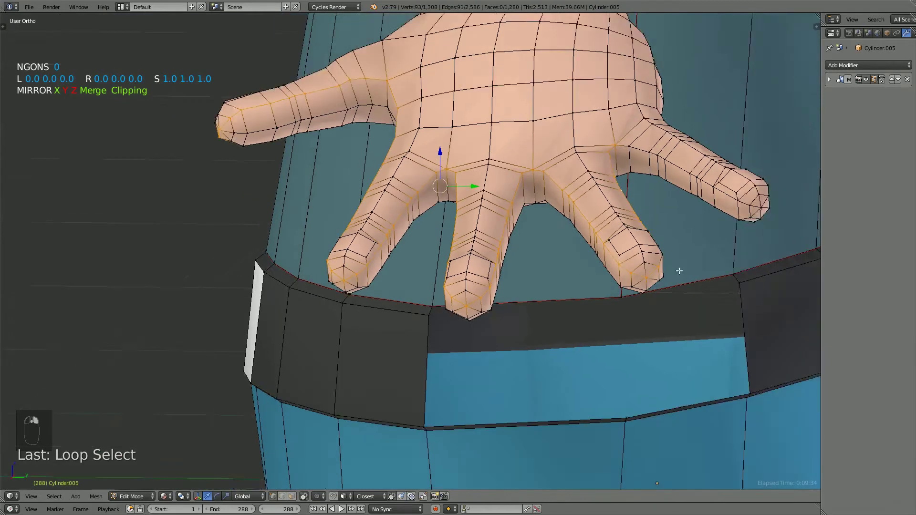
middle_drag(678, 268, 395, 293)
scroll(394, 293, up, 2)
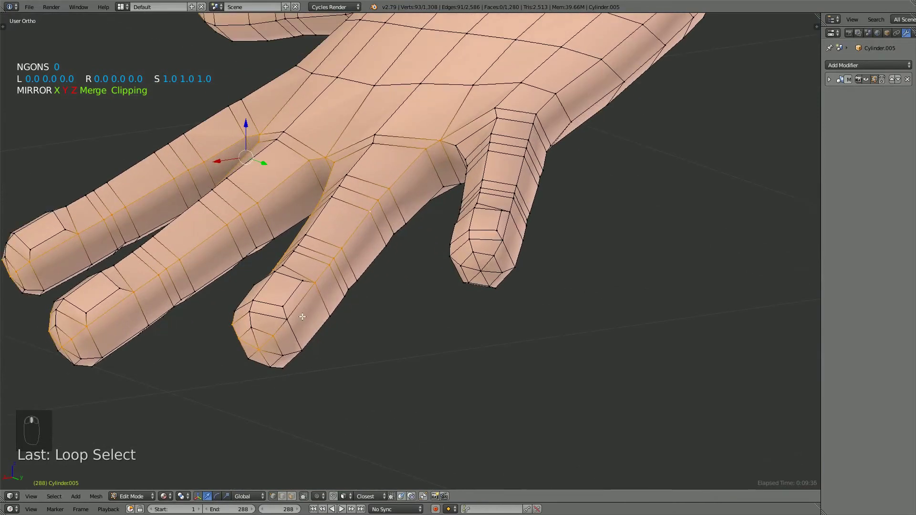
shift+right_click(300, 317)
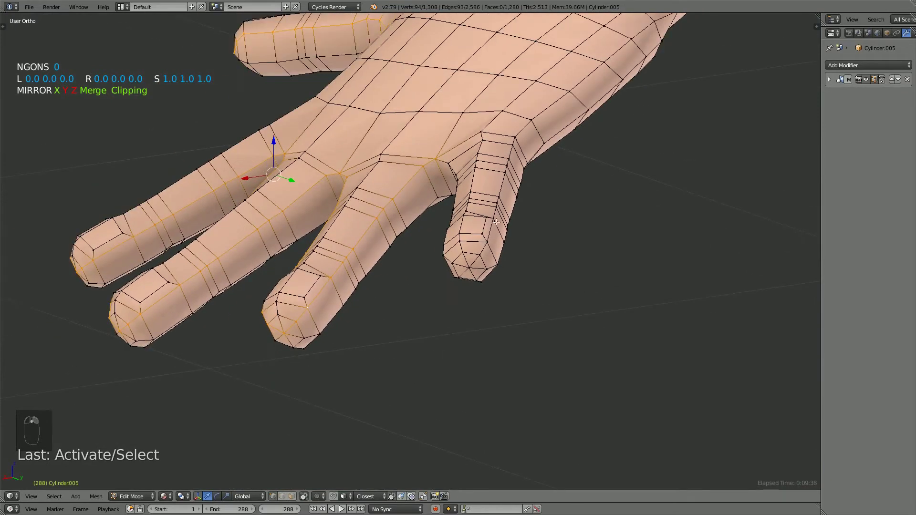
Add the edge loop along the inner side of the little finger and continue the selection across its tip
middle_drag(496, 222, 571, 181)
alt+shift+right_click(562, 174)
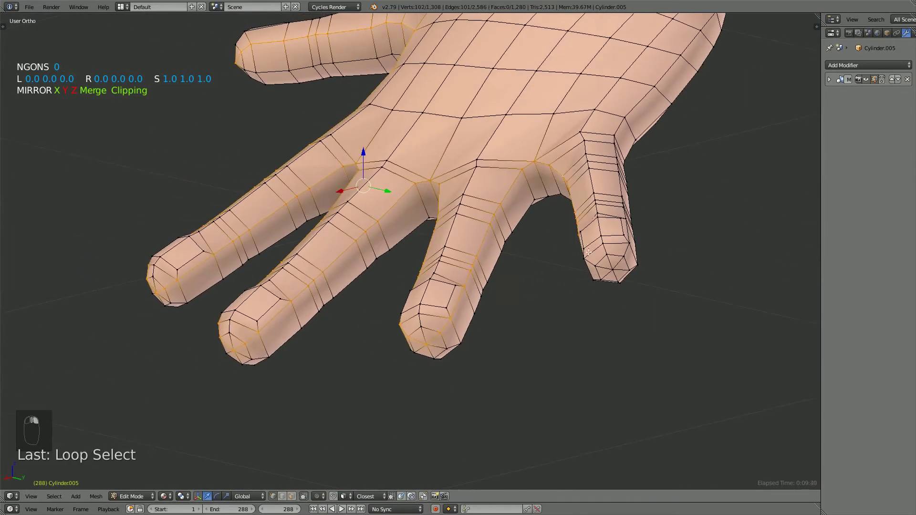
middle_drag(663, 271, 685, 271)
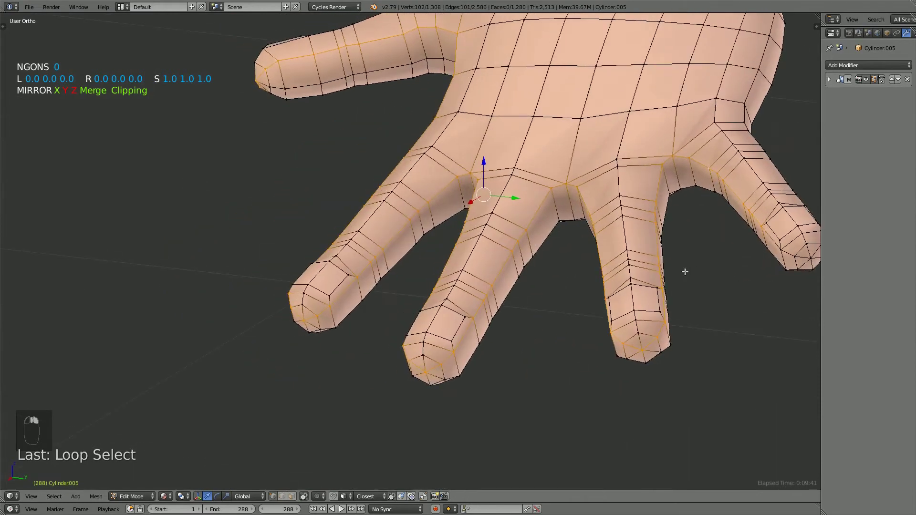
shift+right_click(784, 254)
shift+right_click(792, 257)
middle_drag(725, 278, 507, 323)
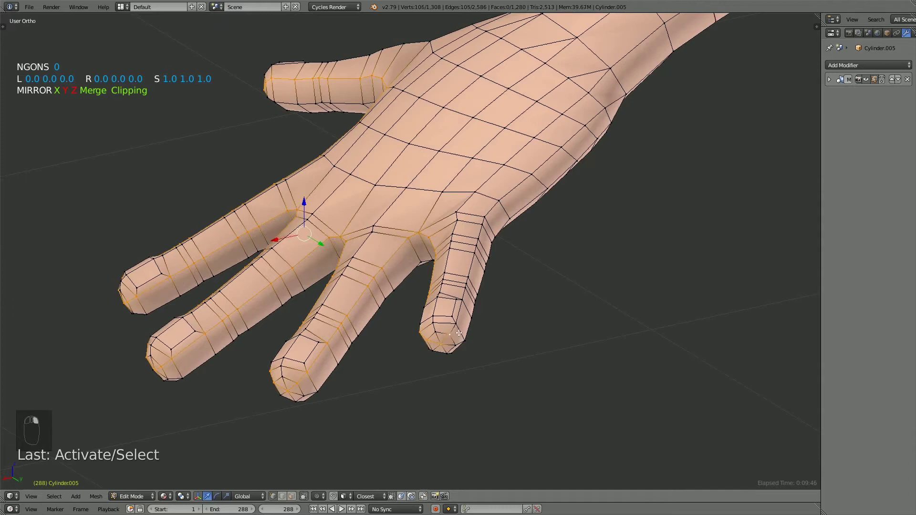
Extend the selection along the little finger's outer side and the edge of the palm up to the wrist seam
alt+shift+right_click(477, 266)
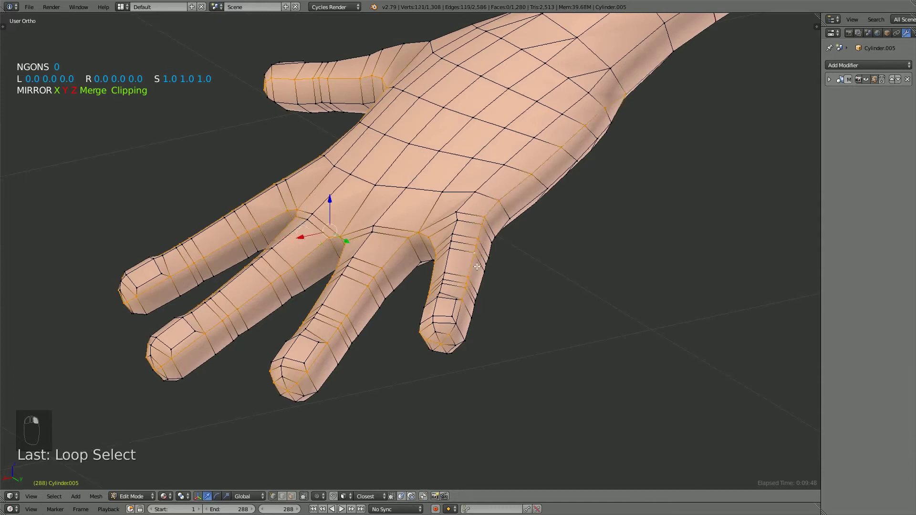
shift+right_click(459, 329)
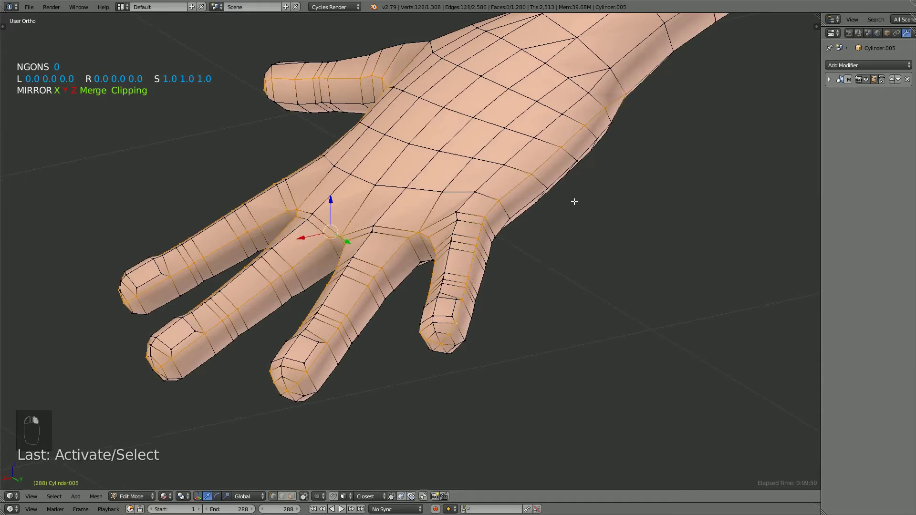
scroll(584, 198, down, 3)
middle_drag(565, 217, 522, 185)
shift+middle_drag(472, 155, 466, 225)
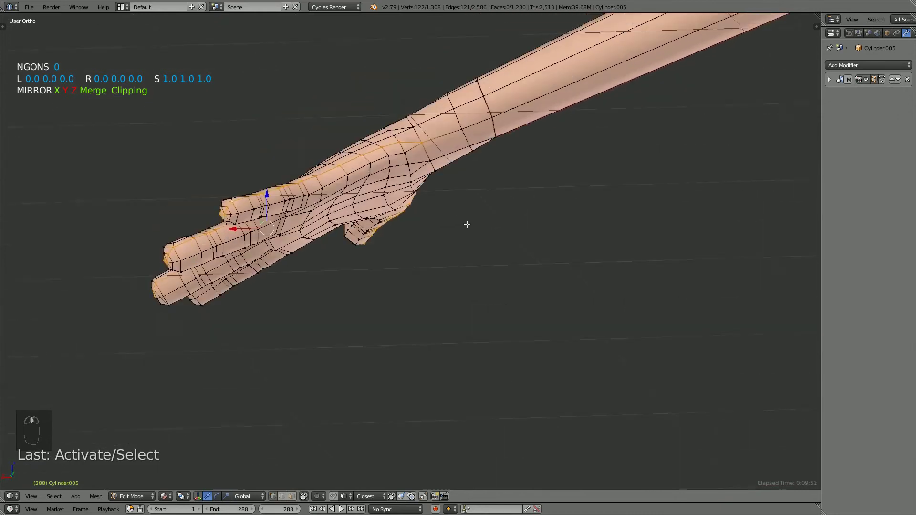
scroll(467, 224, up, 3)
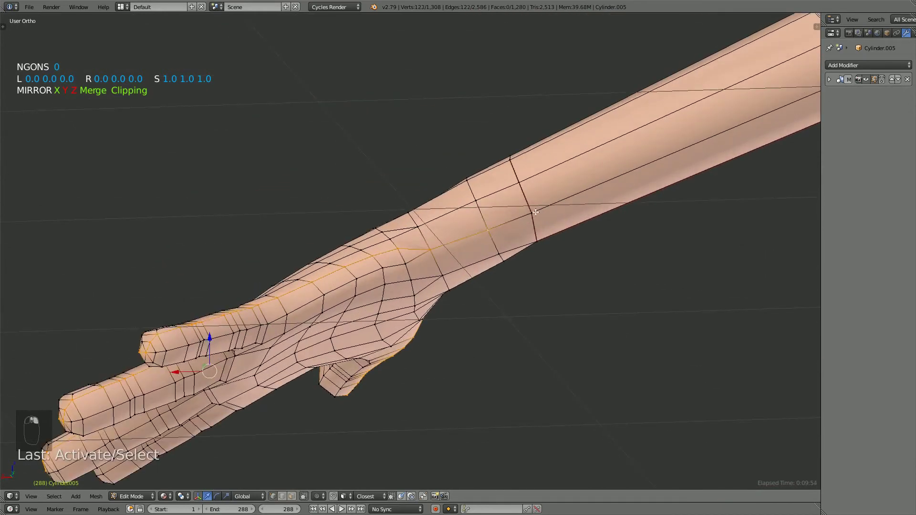
scroll(503, 262, down, 2)
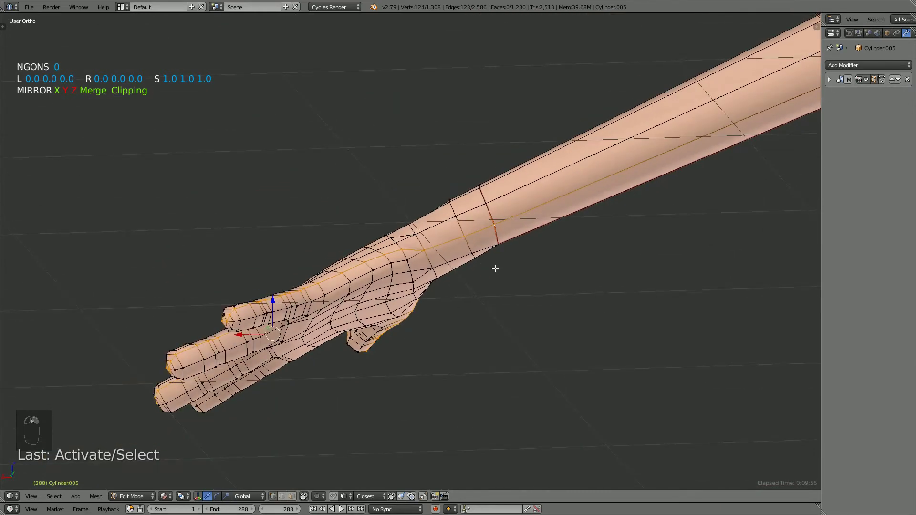
Mark the selected path around the hand and fingers as a seam, check it from both sides and clear the selection
key(ctrl+e)
click(492, 266)
scroll(431, 288, down, 2)
scroll(571, 315, up, 3)
middle_drag(491, 304, 612, 325)
scroll(470, 365, up, 4)
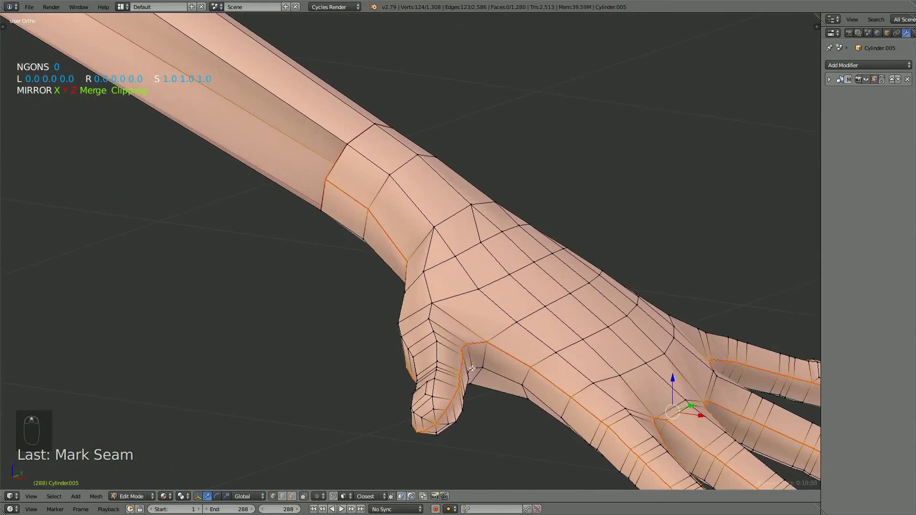
middle_drag(471, 368, 357, 358)
scroll(506, 256, down, 7)
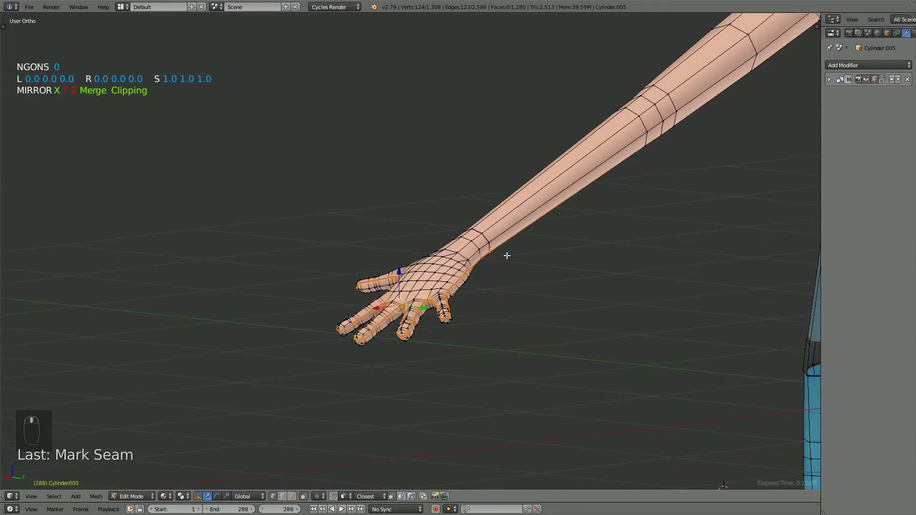
key(a)
Reveal the hidden forearm geometry and leave nothing selected
key(Tab)
middle_drag(478, 221, 462, 326)
key(Tab)
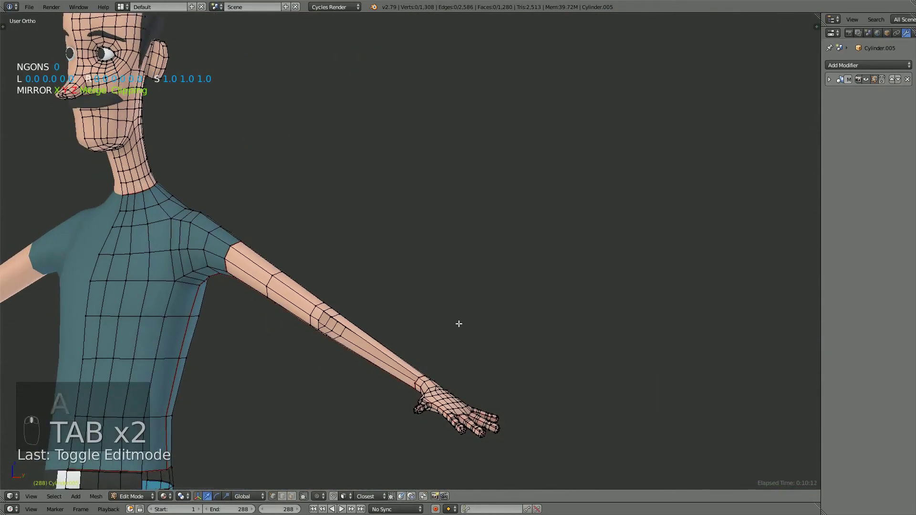
key(alt+h)
key(a)
key(a)
key(a)
key(a)
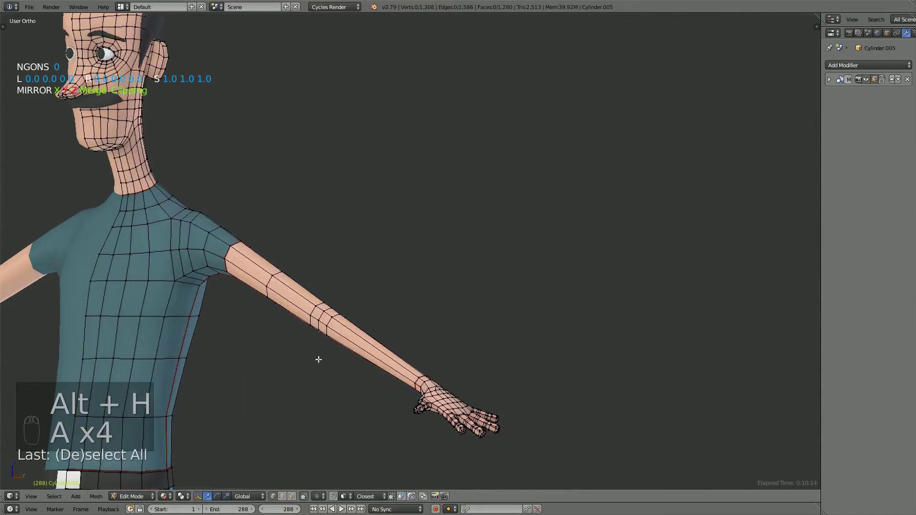
Select the edge loop on the shirt just below the neckline and hide it to separate the neck from the torso
middle_drag(317, 358, 419, 358)
scroll(418, 344, up, 3)
mouse_move(415, 327)
middle_down()
mouse_move(327, 342)
mouse_move(302, 333)
mouse_move(352, 343)
mouse_move(309, 339)
mouse_move(352, 337)
mouse_move(358, 262)
mouse_move(420, 317)
middle_up()
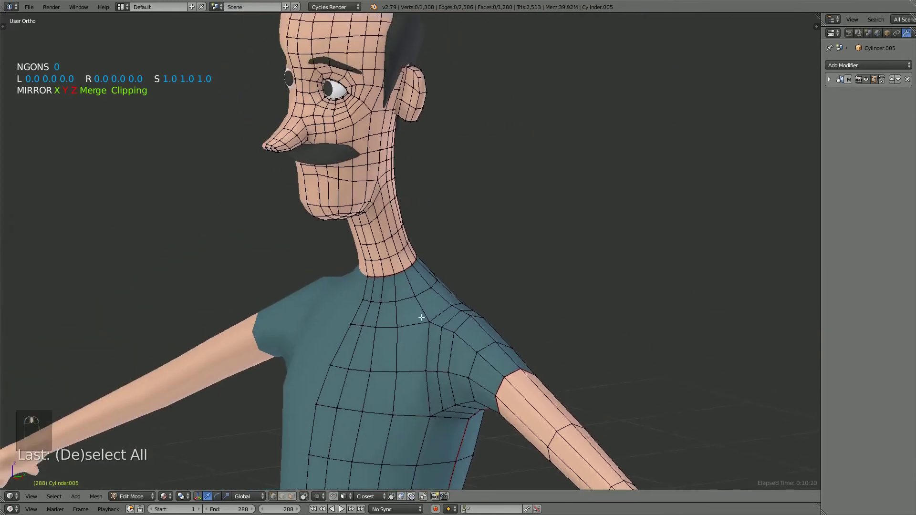
scroll(434, 330, up, 2)
alt+right_click(435, 324)
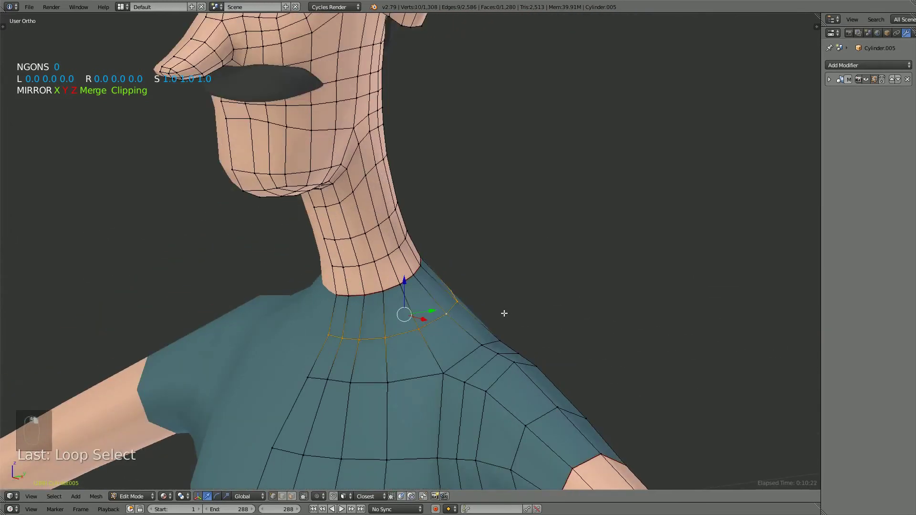
key(h)
scroll(500, 310, down, 7)
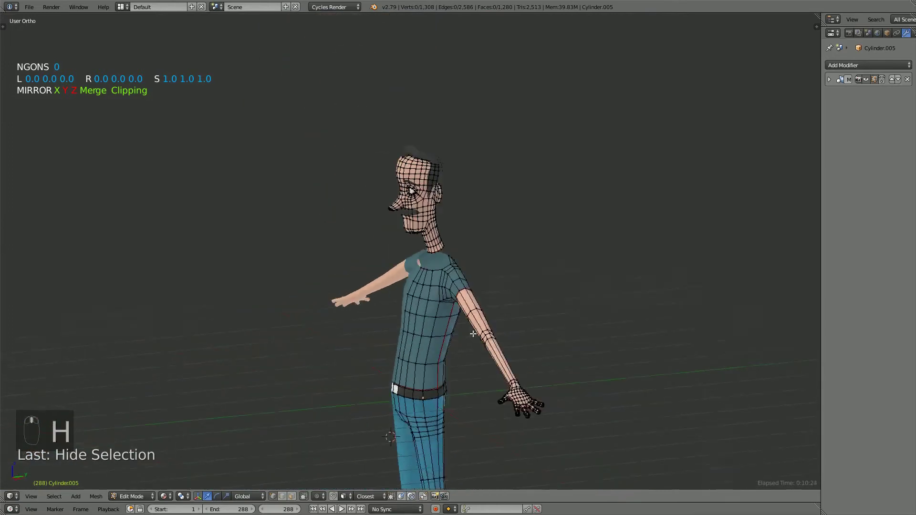
Select the edge loops where the upper neck meets the jaw and head, mark them as a seam and clear the selection
middle_drag(473, 334, 463, 315)
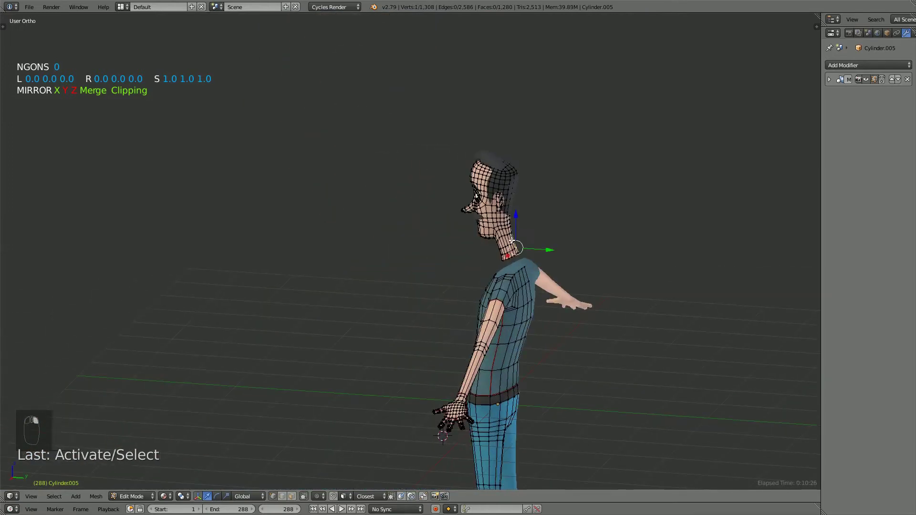
key(KP_3)
key(KP_Decimal)
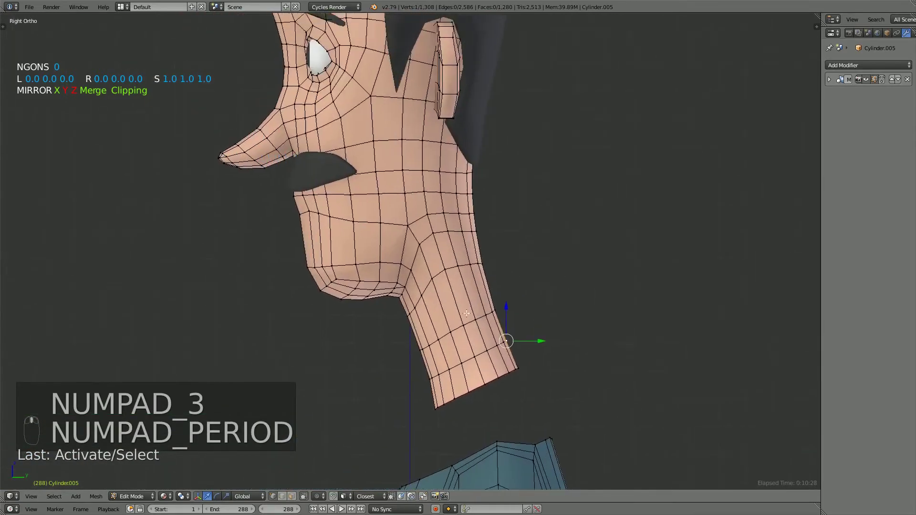
scroll(409, 296, up, 2)
alt+right_click(405, 293)
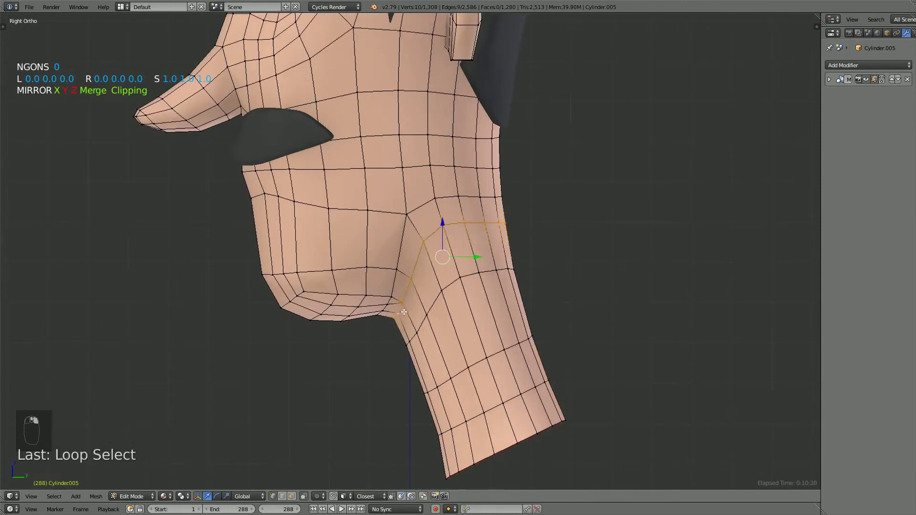
middle_drag(451, 246, 444, 263)
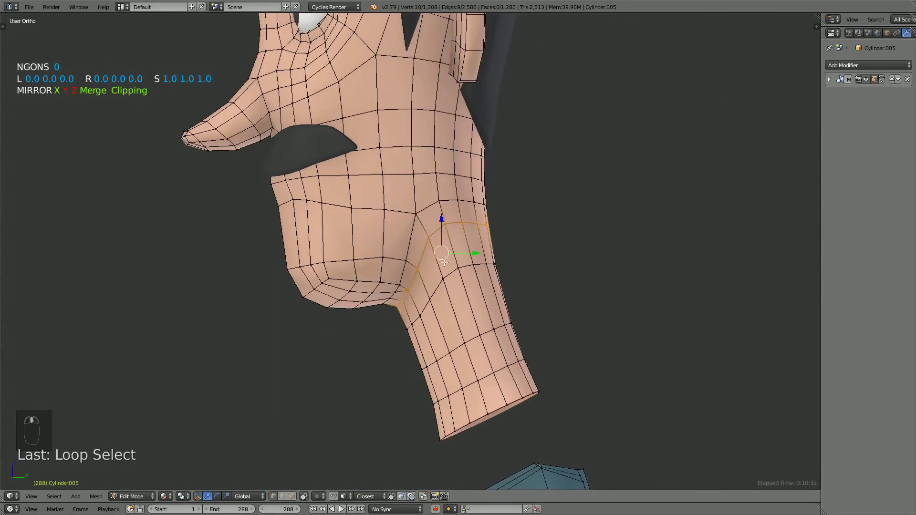
alt+right_click(407, 275)
alt+shift+right_click(434, 208)
middle_drag(435, 210, 453, 73)
key(ctrl+e)
click(536, 257)
key(a)
Leave mesh editing and hide the hair object to expose the back of the head
key(Tab)
right_click(453, 73)
key(h)
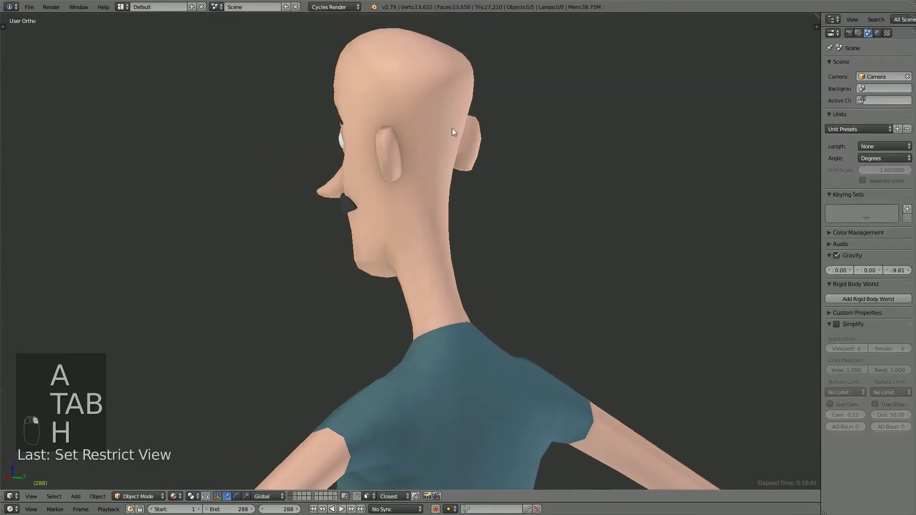
In Edit Mode on the body mesh, select the mirror centre line along the back of the head and neck, excluding its topmost vertex
right_click(434, 98)
key(Tab)
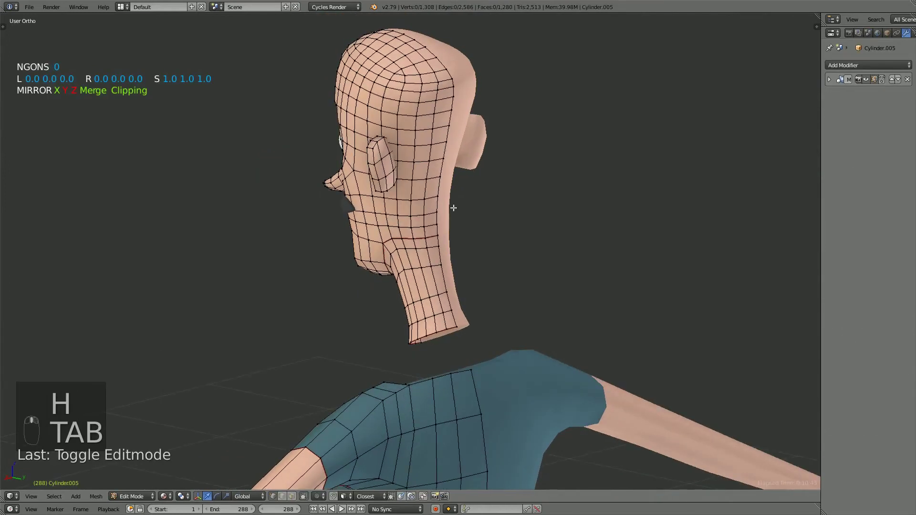
key(v)
key(c)
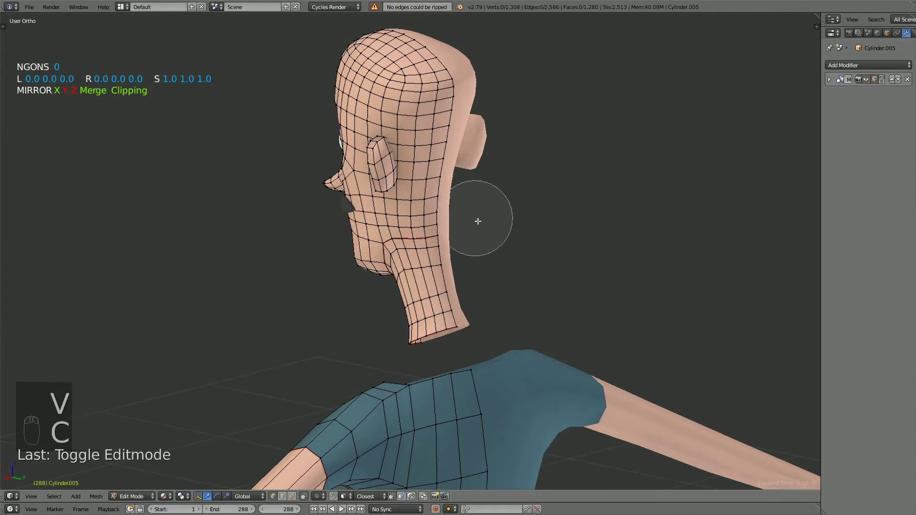
drag(470, 219, 477, 59)
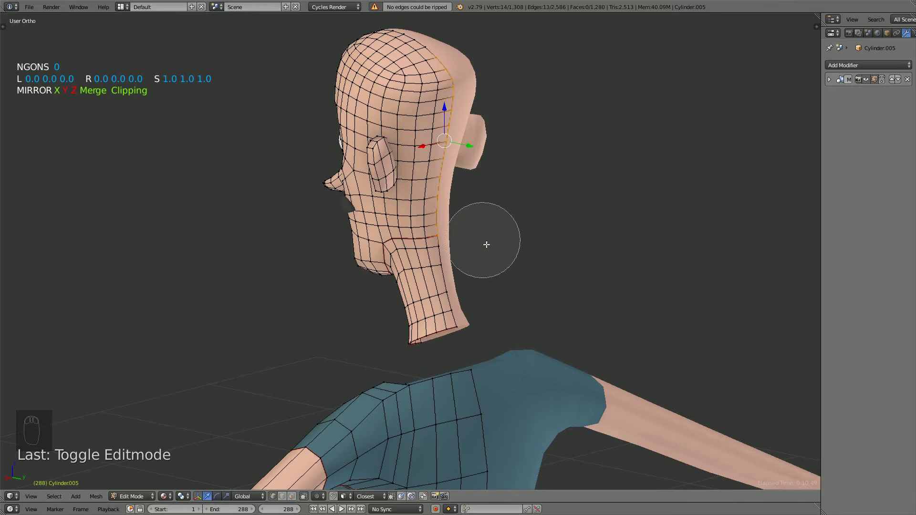
right_click(547, 182)
mouse_move(478, 249)
middle_down()
mouse_move(596, 231)
mouse_move(481, 244)
middle_up()
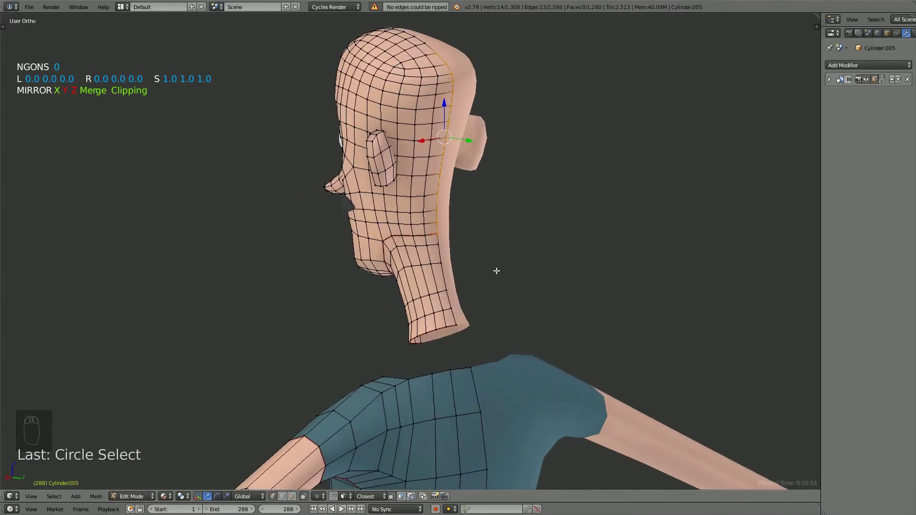
key(c)
mouse_move(493, 297)
mouse_down()
mouse_move(484, 296)
mouse_move(473, 248)
mouse_up()
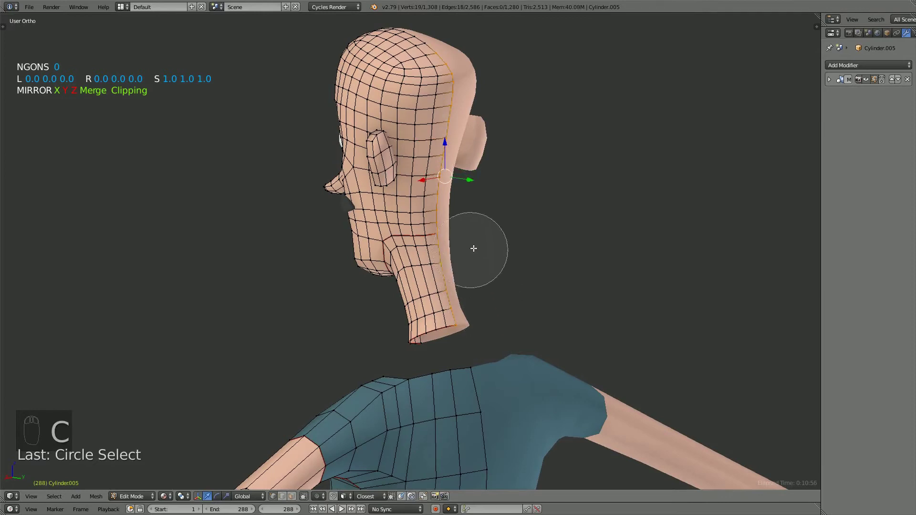
right_click(480, 227)
shift+middle_drag(460, 131, 473, 309)
scroll(474, 309, up, 3)
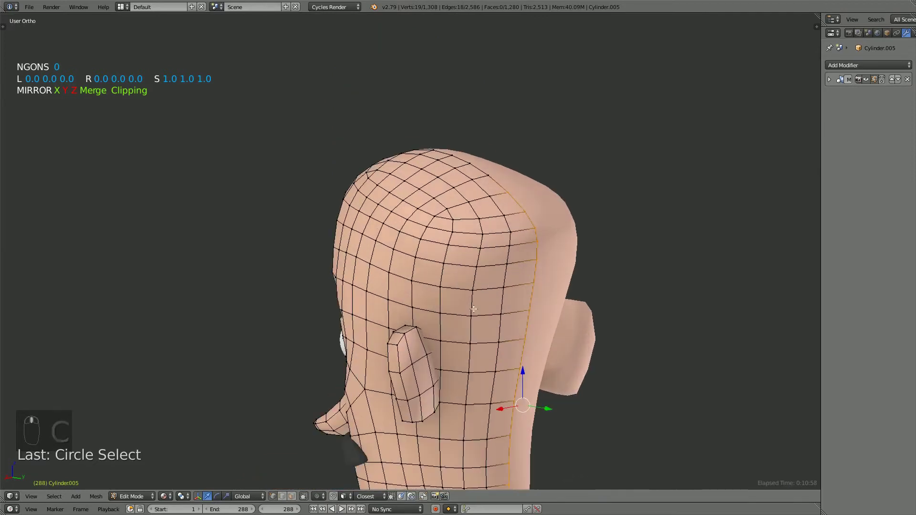
shift+right_click(513, 199)
middle_drag(513, 198, 532, 239)
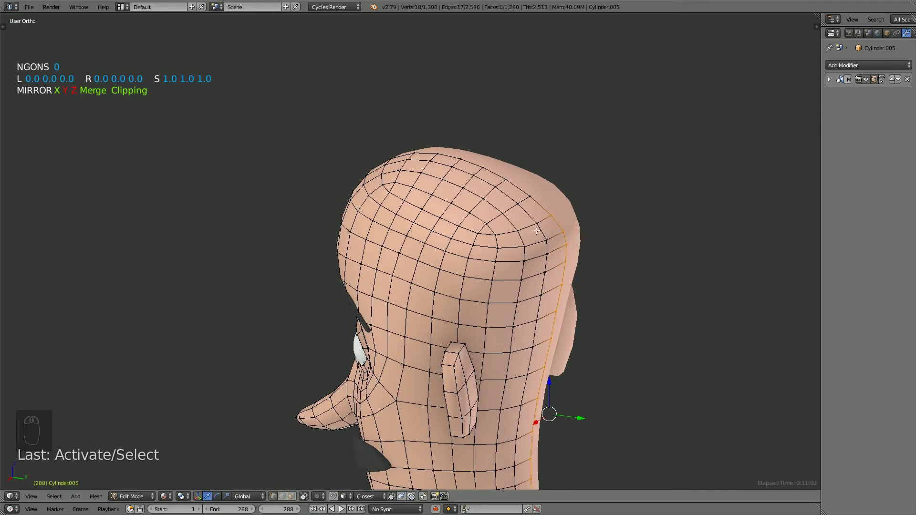
alt+shift+right_click(538, 246)
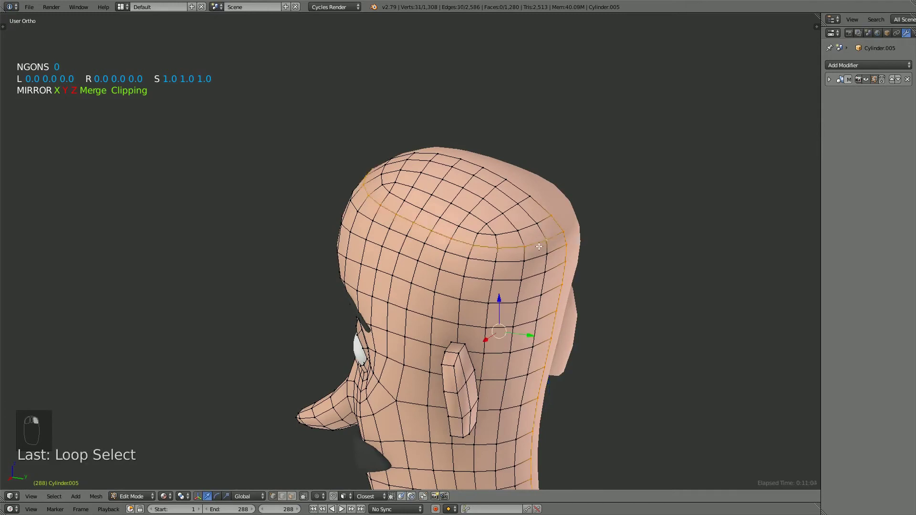
shift+right_click(555, 218)
middle_drag(352, 194, 406, 205)
key(c)
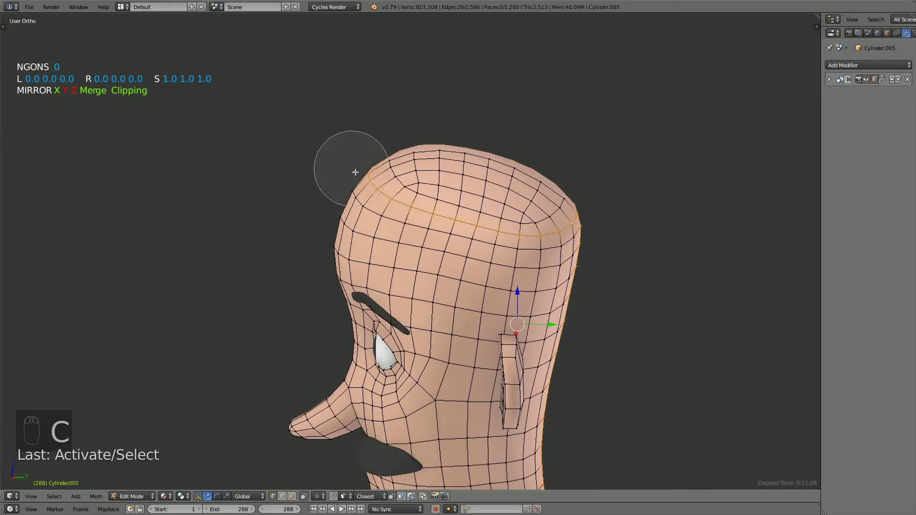
middle_drag(353, 169, 383, 198)
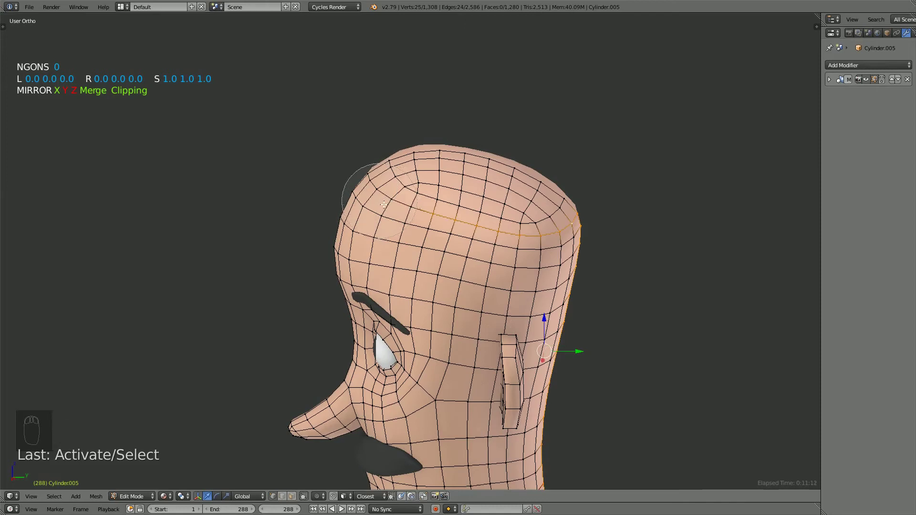
key(ctrl+z)
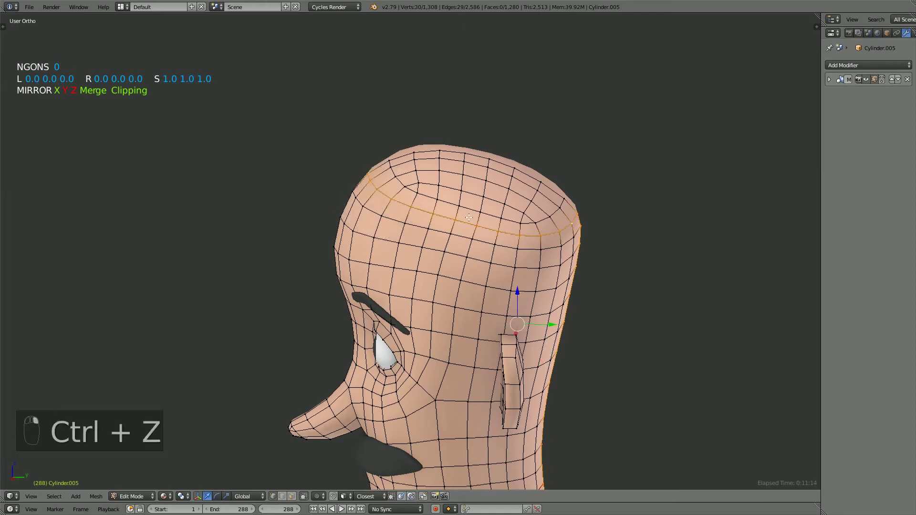
middle_drag(482, 224, 512, 232)
key(ctrl+z)
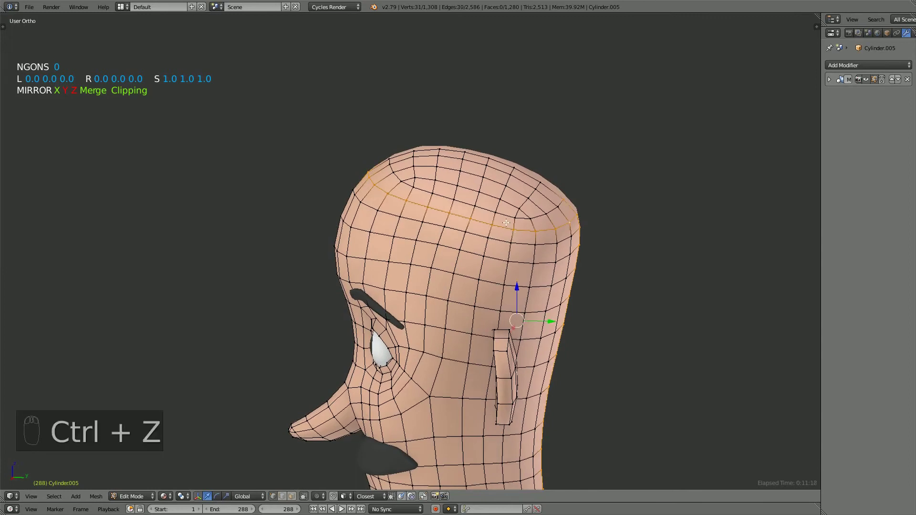
key(ctrl+z)
middle_drag(518, 237, 492, 239)
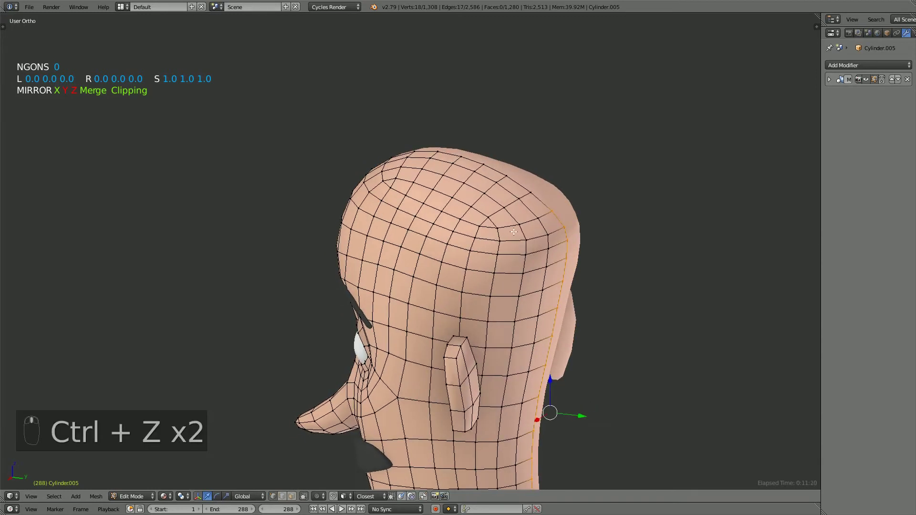
Extend the selection from the back centre line along the side edge row of the crown and mark it as a seam
shift+right_click(539, 220)
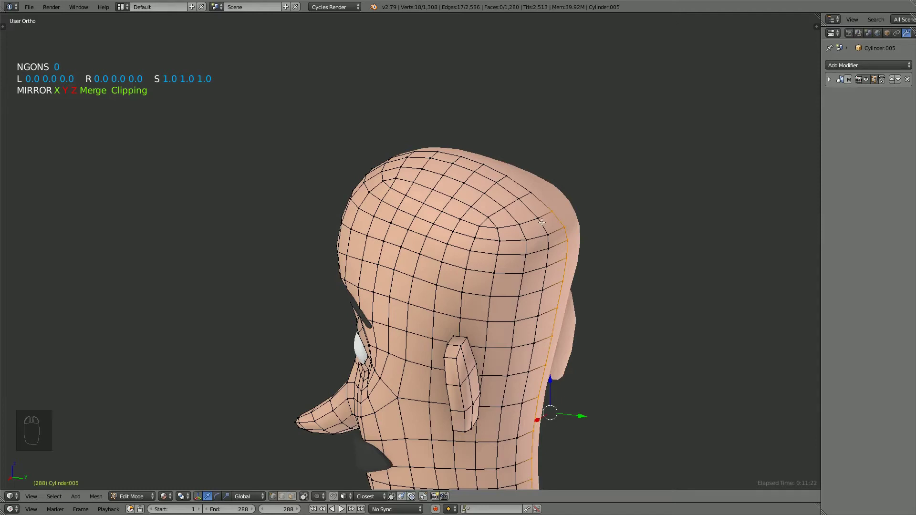
shift+right_click(496, 231)
scroll(501, 228, up, 2)
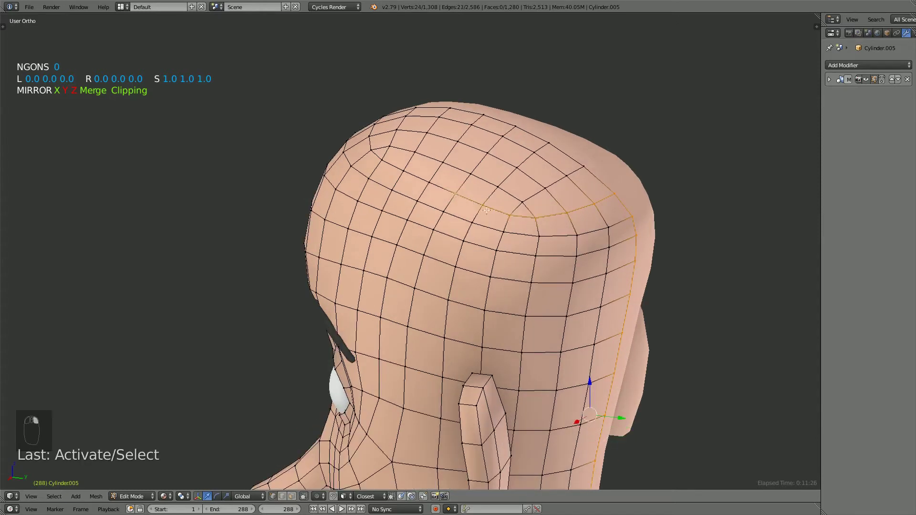
scroll(486, 211, down, 3)
mouse_move(486, 210)
middle_down()
mouse_move(577, 241)
mouse_move(540, 252)
mouse_move(481, 223)
middle_up()
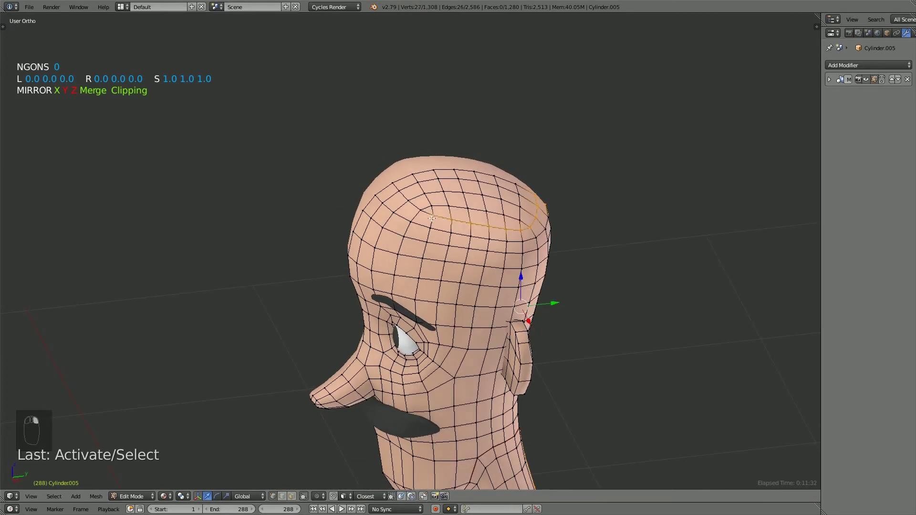
shift+right_click(425, 215)
mouse_move(425, 215)
middle_down()
mouse_move(404, 247)
mouse_move(461, 224)
mouse_move(427, 232)
middle_up()
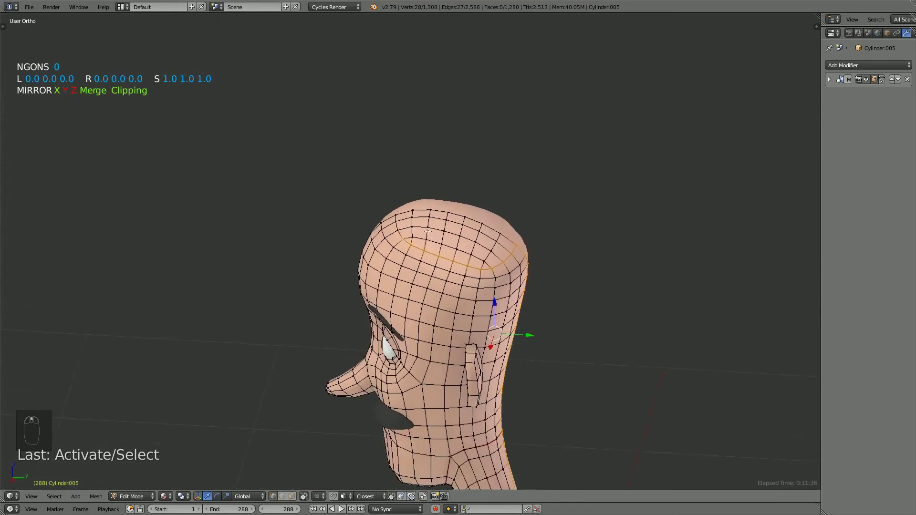
scroll(425, 249, up, 2)
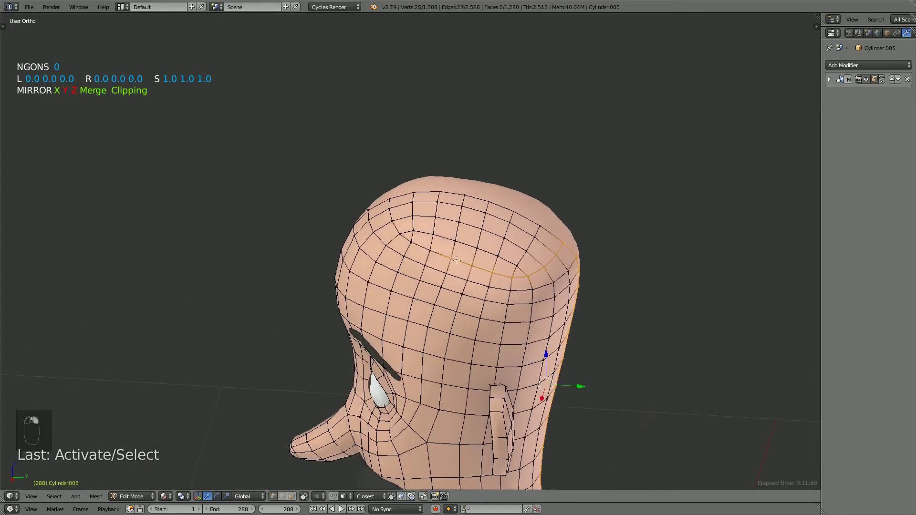
middle_drag(515, 280, 405, 305)
key(ctrl+e)
click(500, 267)
Select the edge loop around the ear's outer rim, mark it as a seam, and clear the selection
scroll(400, 376, up, 2)
scroll(406, 305, up, 2)
alt+click(392, 235)
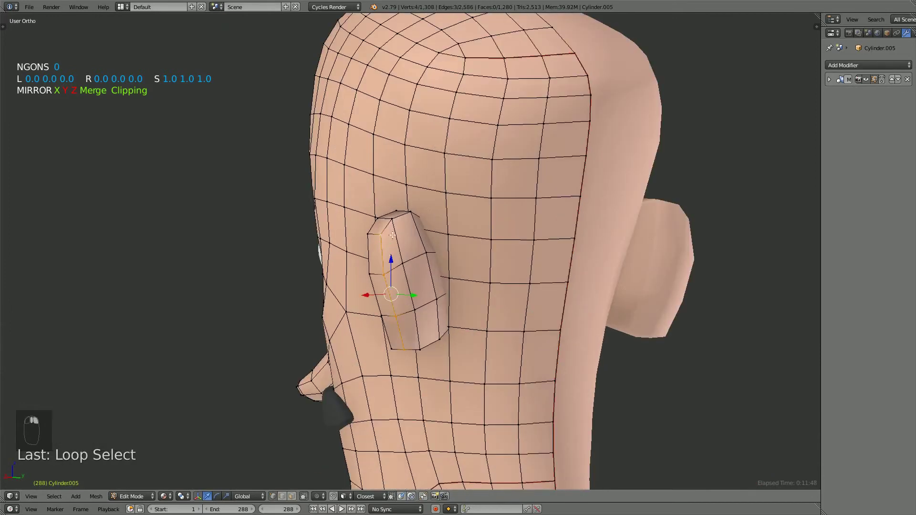
key(z)
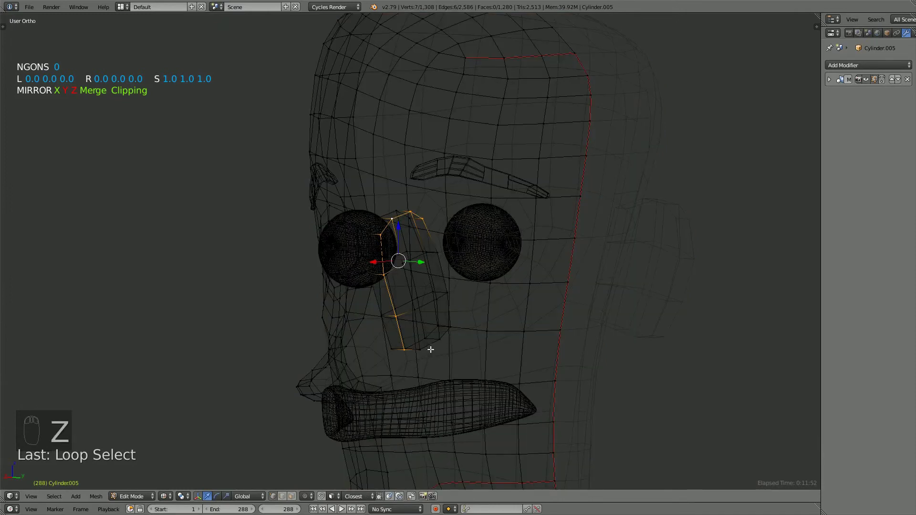
middle_drag(445, 274, 470, 294)
key(z)
key(z)
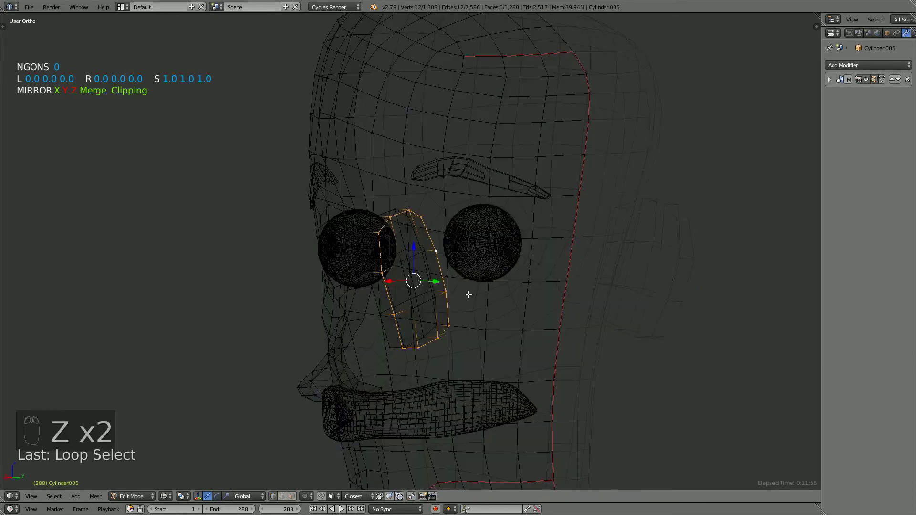
key(ctrl+e)
click(465, 292)
mouse_move(468, 292)
middle_down()
mouse_move(434, 288)
mouse_move(529, 282)
mouse_move(502, 247)
mouse_move(402, 329)
middle_up()
key(a)
key(z)
Return the body to Object Mode, unhide the hidden hair, and deselect all objects
scroll(407, 335, up, 3)
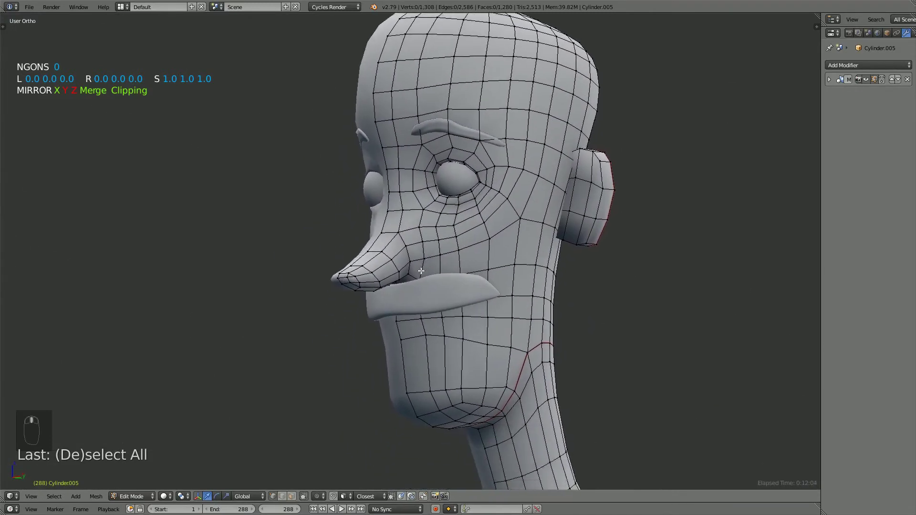
scroll(420, 263, down, 3)
middle_drag(420, 263, 410, 329)
scroll(407, 315, down, 3)
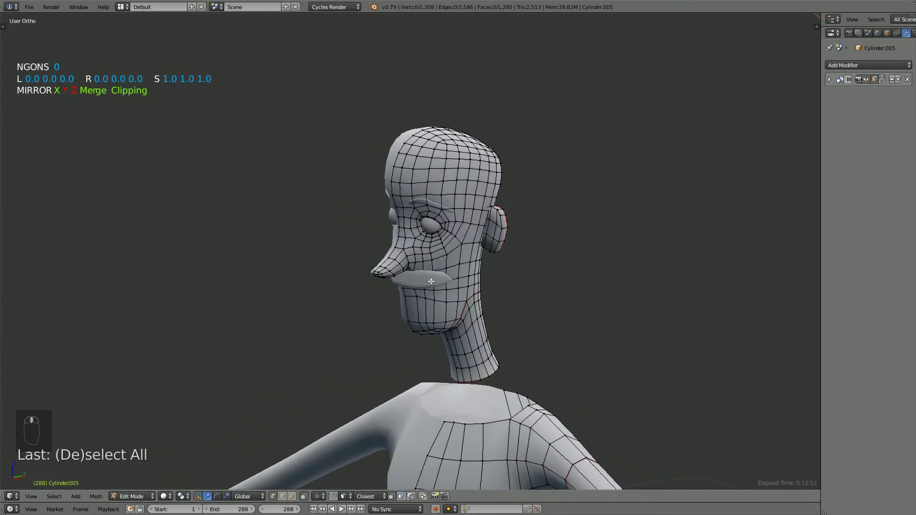
scroll(410, 328, up, 2)
key(Tab)
scroll(500, 261, down, 2)
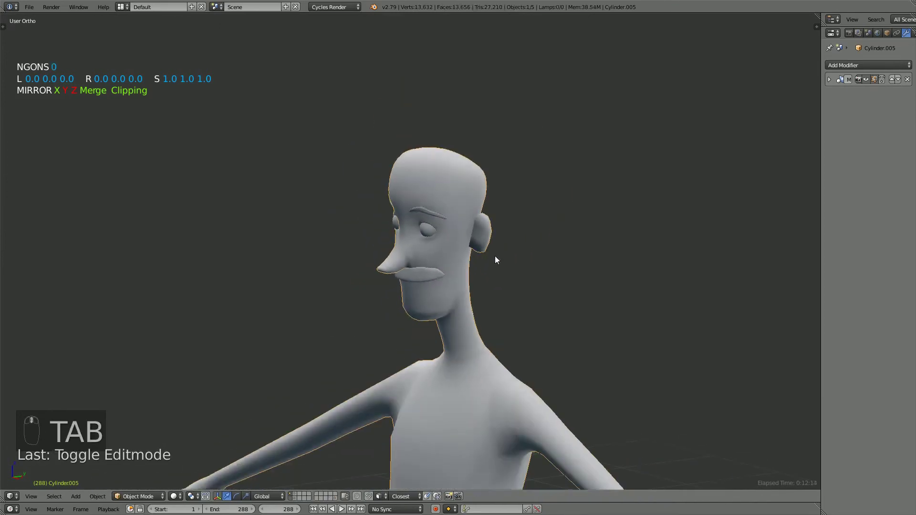
key(alt+g)
key(alt+h)
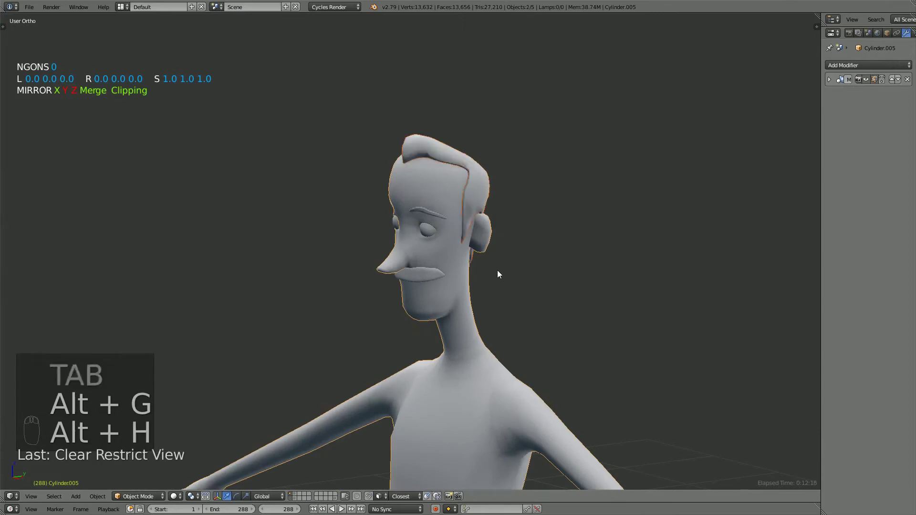
key(a)
Switch the viewport shading from plain grey to the display that shows the character's material colours
key(z)
key(z)
key(z)
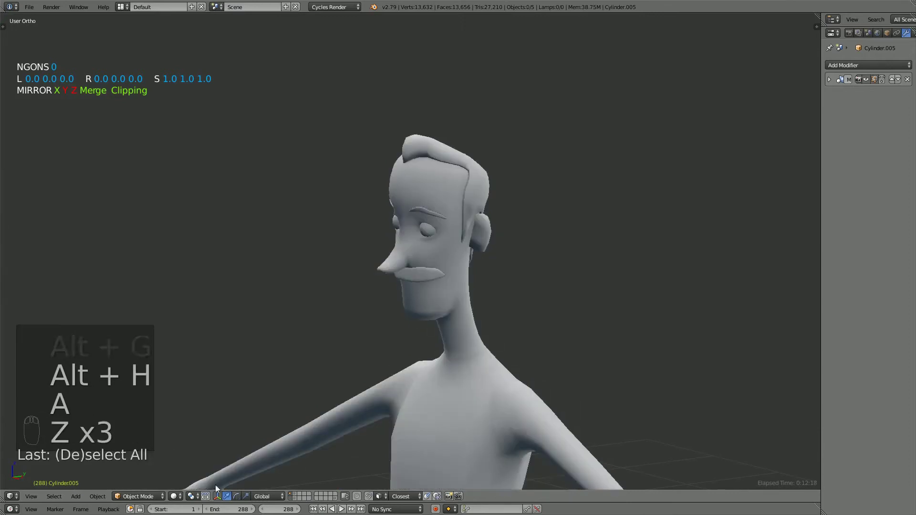
click(175, 496)
click(200, 446)
Remove the Subdivision Surface modifier from the moustache
scroll(426, 260, up, 5)
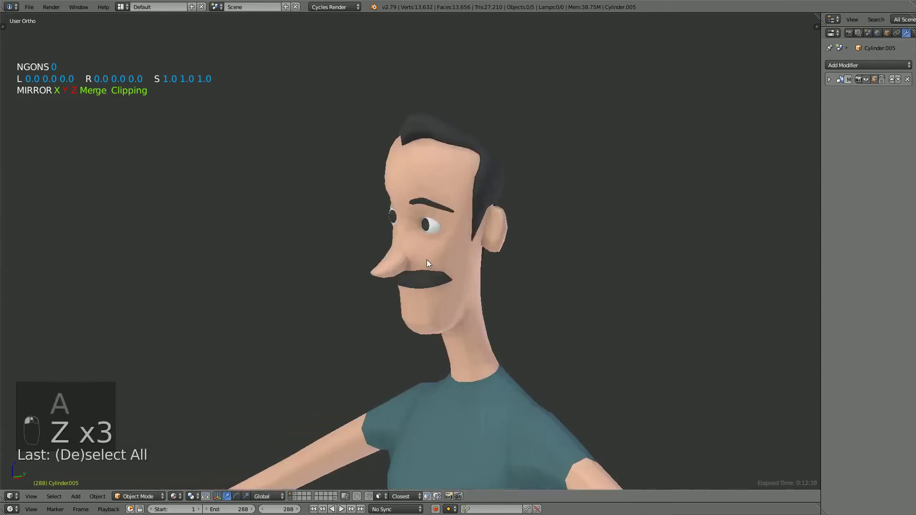
click(428, 304)
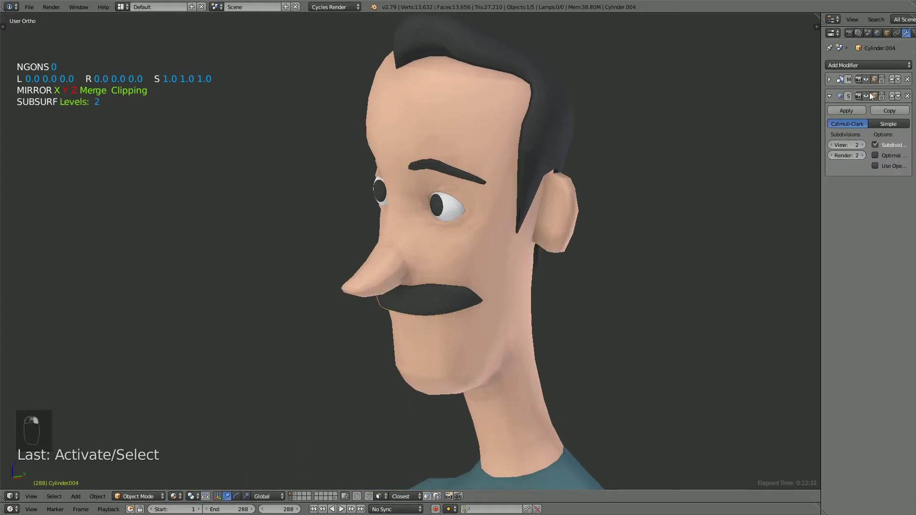
click(908, 97)
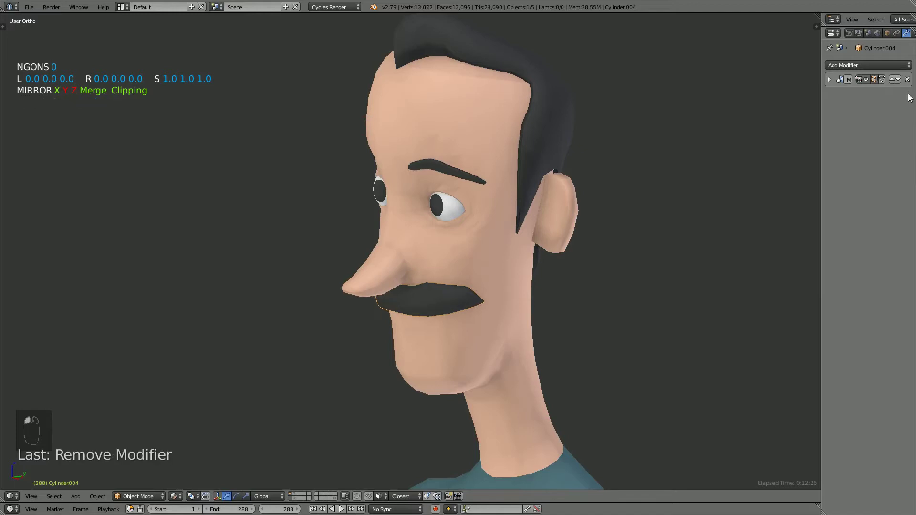
Hide every object except the moustache and open its mesh in Edit Mode, viewed from behind
key(Tab)
scroll(481, 334, up, 4)
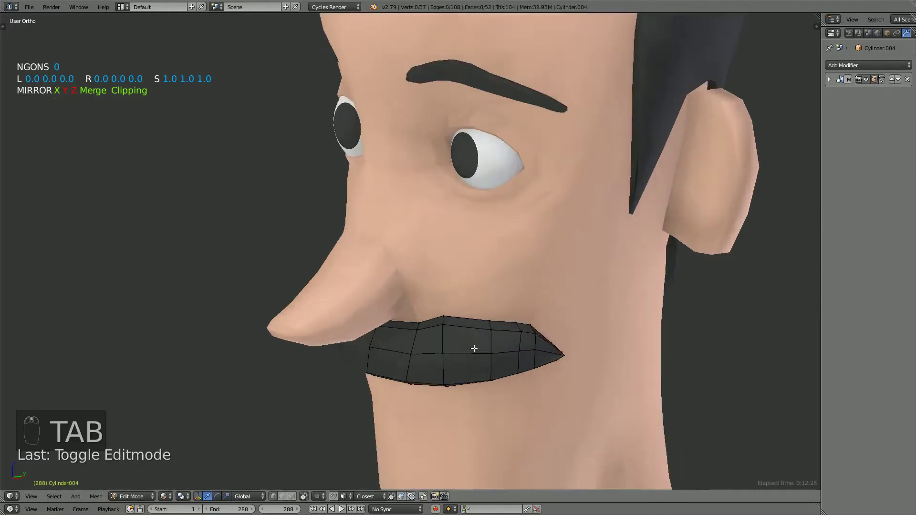
middle_drag(474, 347, 448, 354)
key(Tab)
scroll(440, 344, down, 3)
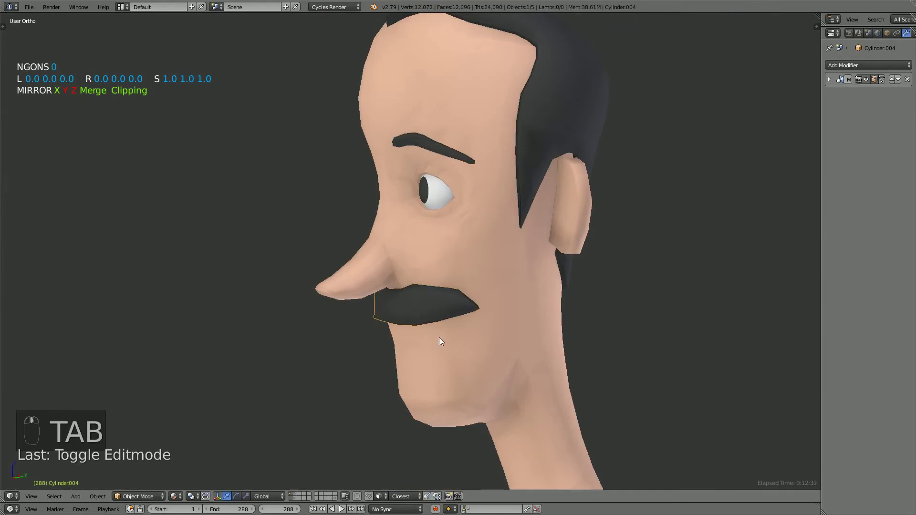
key(shift+h)
key(Tab)
middle_drag(439, 337, 364, 320)
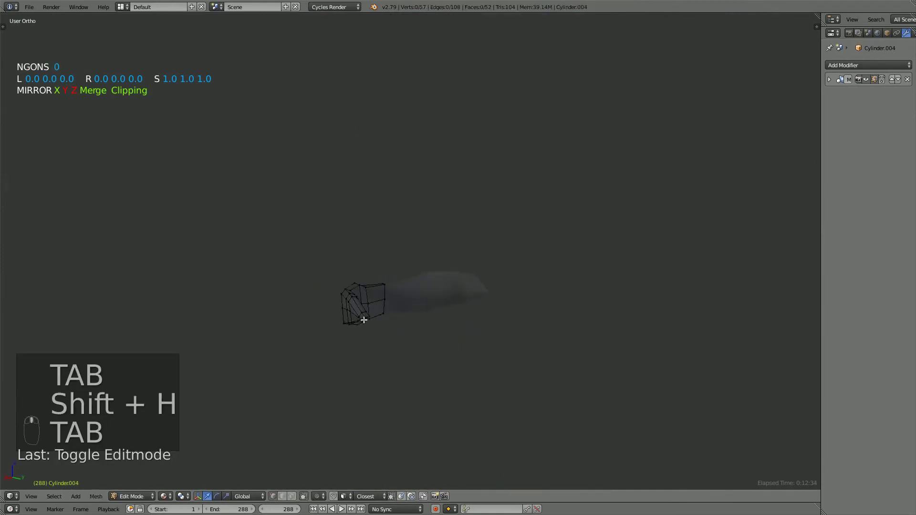
scroll(363, 319, up, 7)
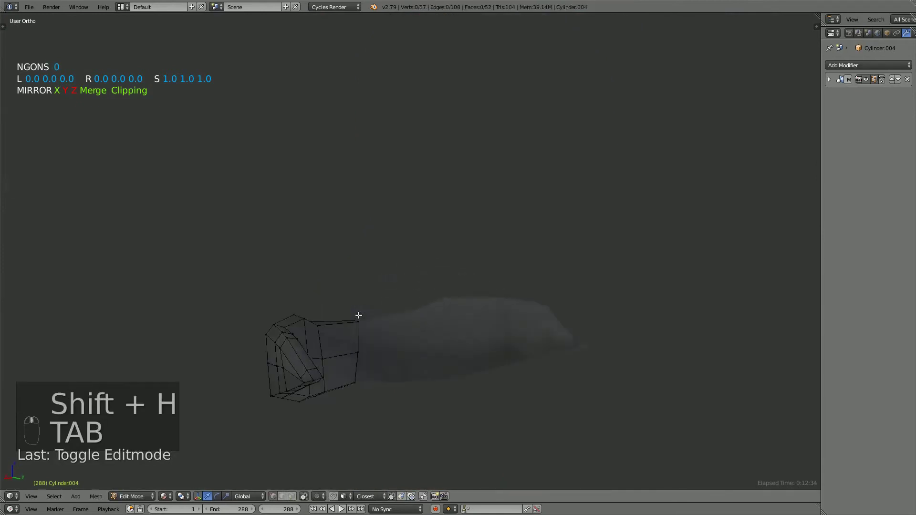
Mark the edge loop around the back of the moustache as a UV seam, including its open inner end
alt+right_click(300, 323)
alt+shift+right_click(268, 385)
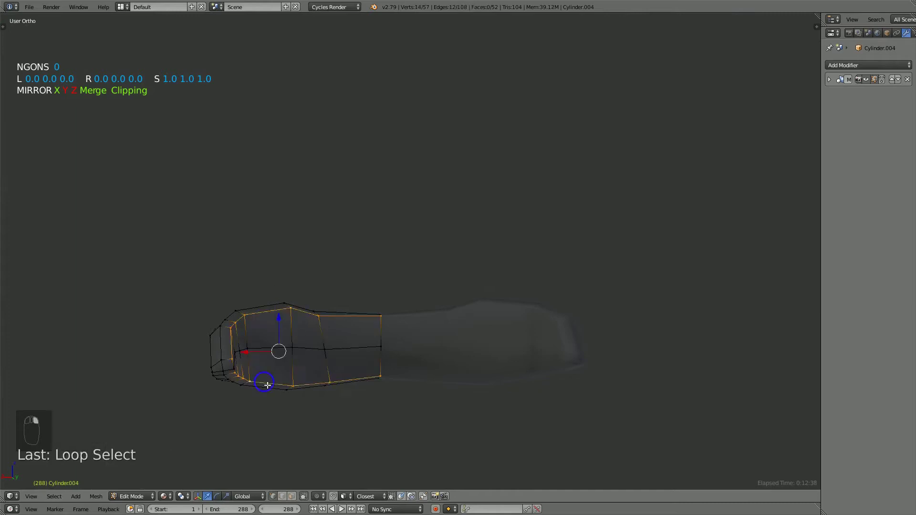
middle_drag(261, 368, 235, 378)
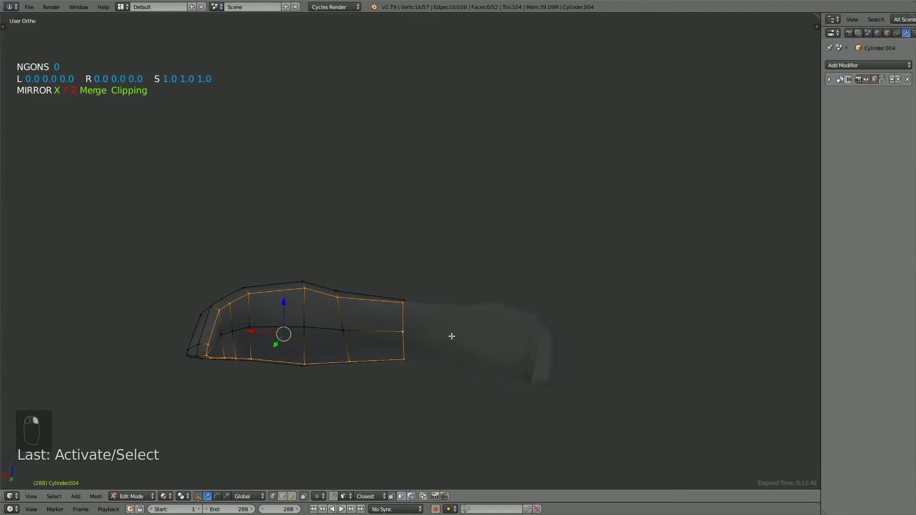
key(ctrl+e)
click(450, 333)
middle_drag(450, 333, 426, 329)
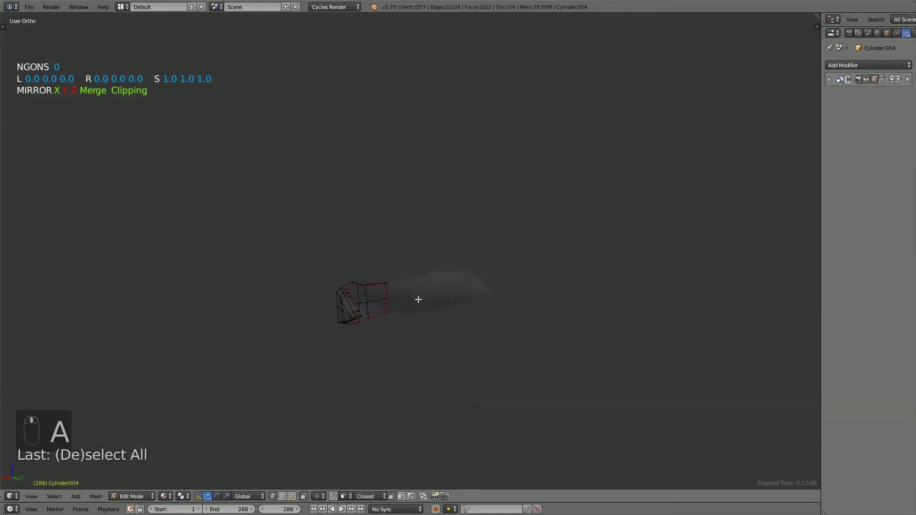
Mark a short additional seam across the thickness of the moustache near its outer tip, and clear the selection
scroll(367, 310, up, 4)
middle_drag(322, 351, 393, 276)
scroll(362, 323, up, 3)
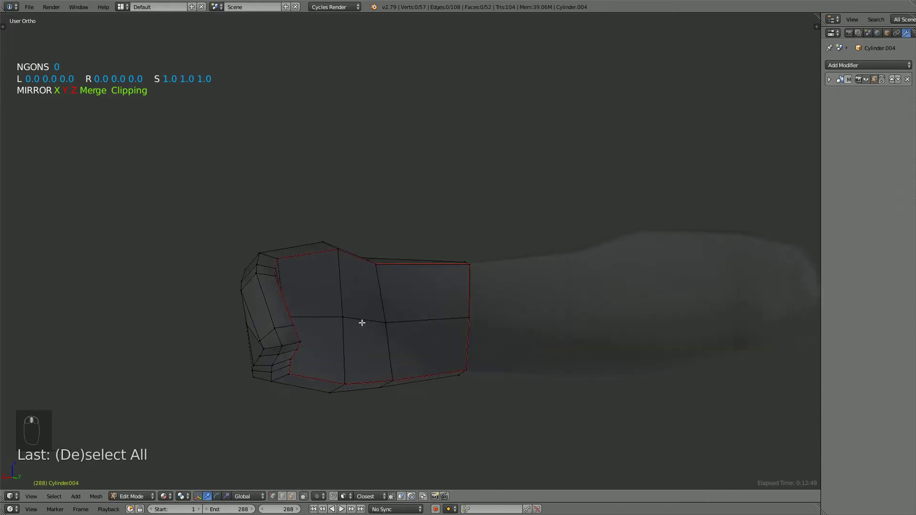
right_click(304, 346)
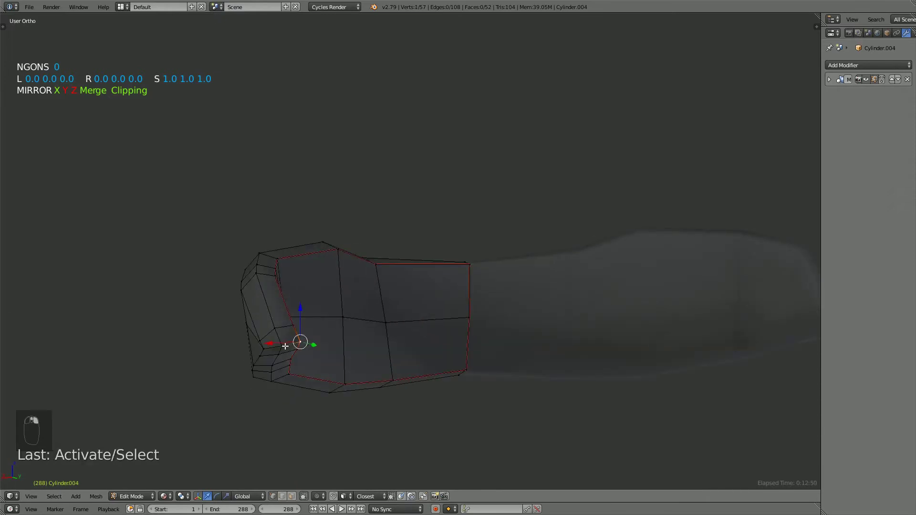
key(ctrl+e)
click(357, 340)
key(a)
scroll(333, 334, down, 2)
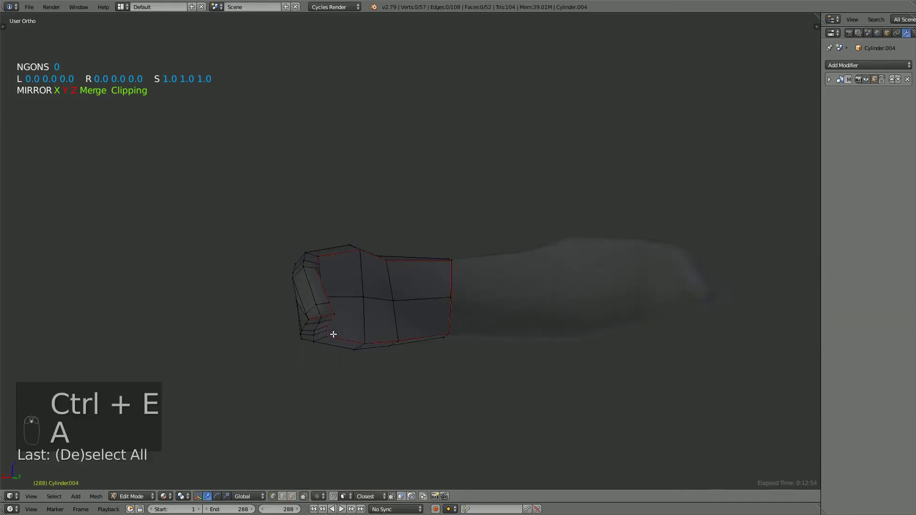
Return the moustache to Object Mode and unhide all the hidden objects
middle_drag(333, 334, 523, 278)
key(Tab)
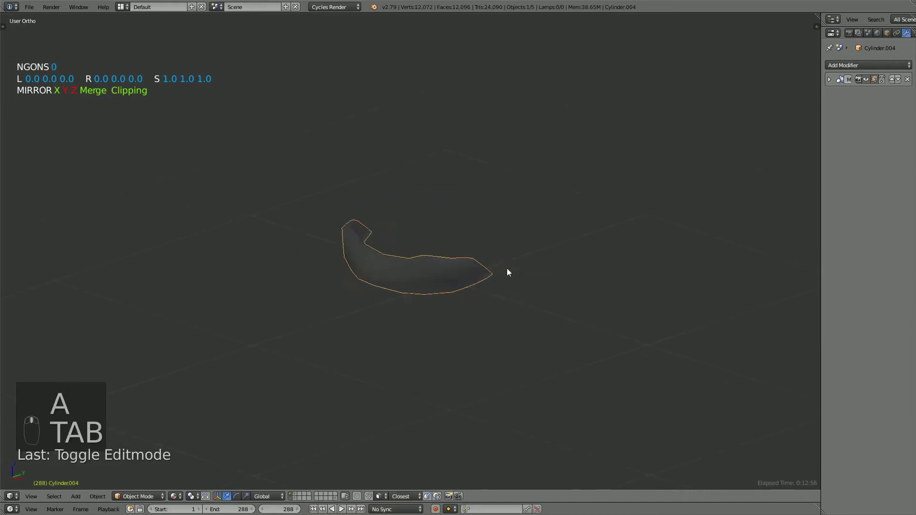
key(alt+h)
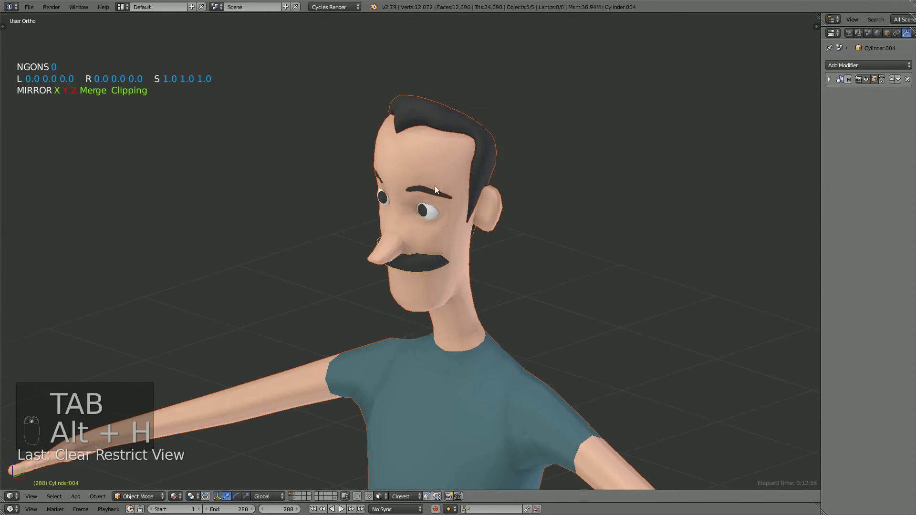
Hide every object except the eyebrows and open their mesh in Edit Mode, viewed from behind
right_click(431, 189)
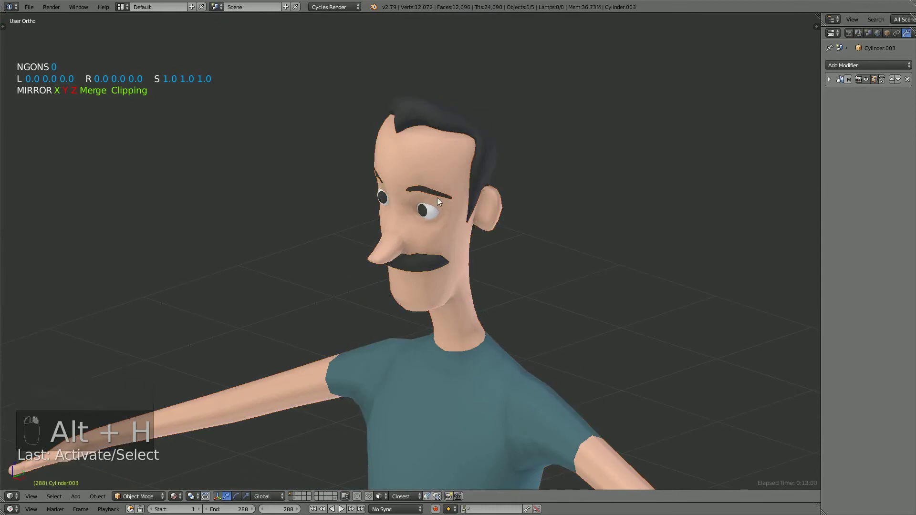
key(shift+h)
key(Tab)
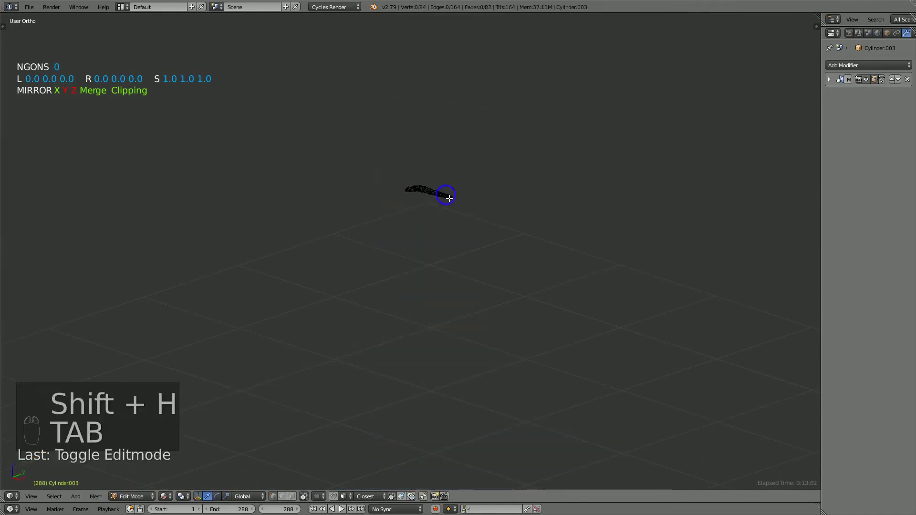
right_click(449, 198)
key(KP_Decimal)
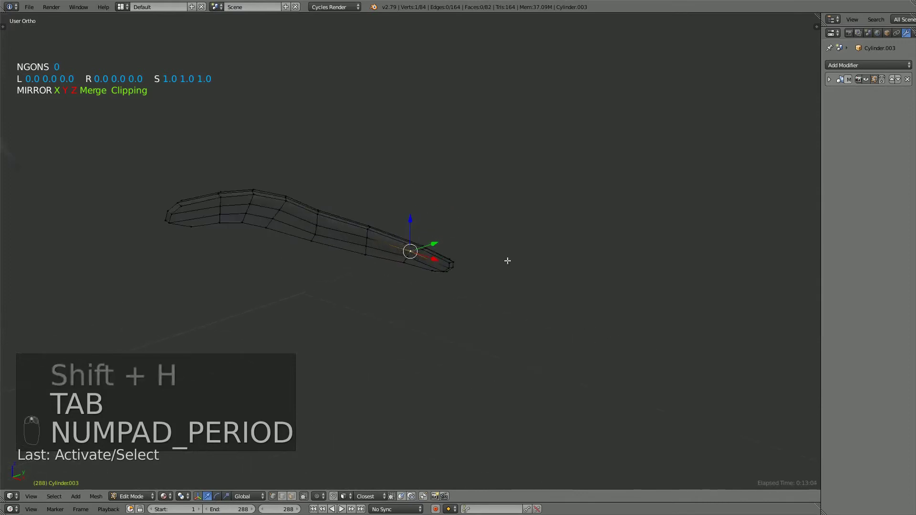
middle_drag(507, 260, 454, 268)
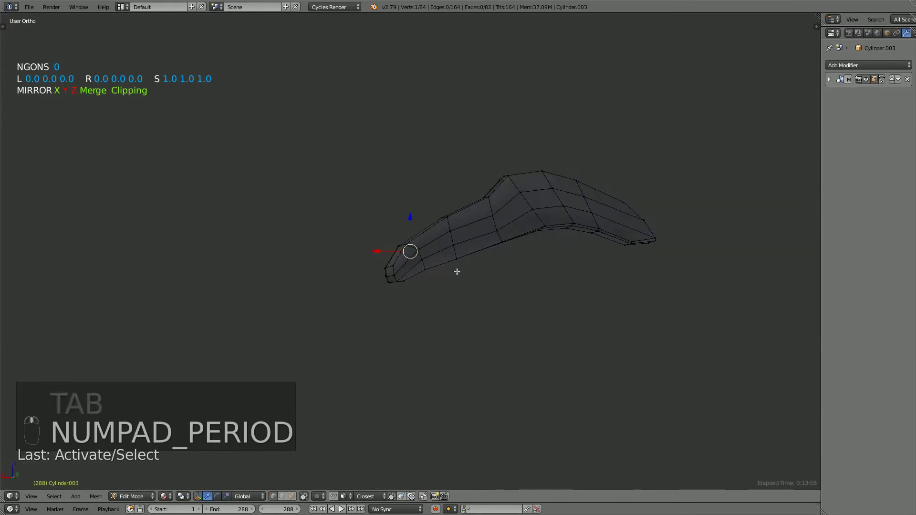
Mark the edge loop around the back of the eyebrow as a seam, including the edges at both ends
alt+right_click(439, 234)
alt+shift+right_click(398, 281)
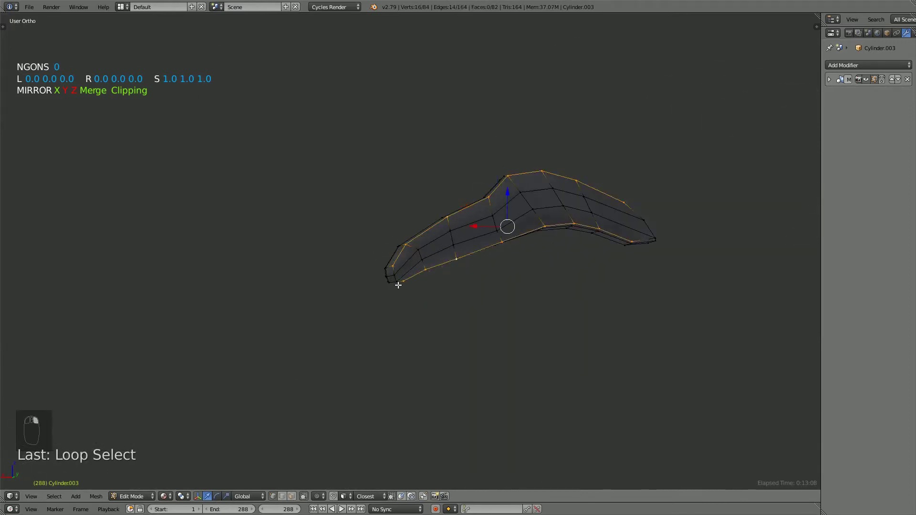
middle_drag(677, 196, 754, 217)
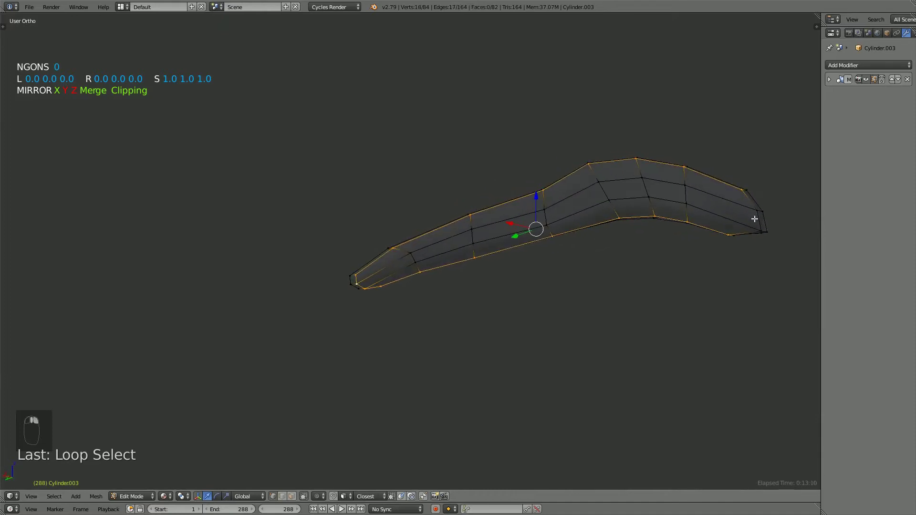
alt+shift+right_click(756, 218)
middle_drag(453, 279, 542, 264)
key(ctrl+e)
click(538, 258)
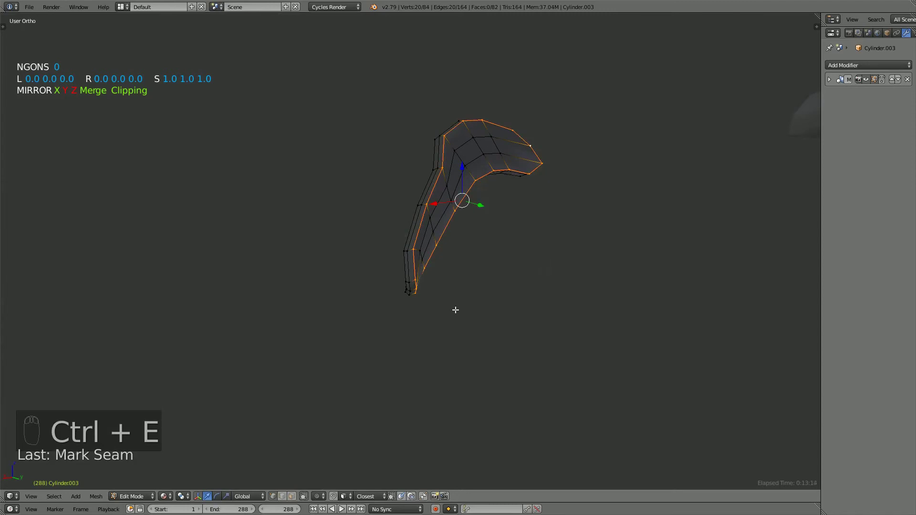
Mark extra seams on the short edges crossing the eyebrow's thickness at its ends and partway along its length
scroll(454, 310, up, 3)
middle_drag(440, 321, 501, 221)
shift+right_click(465, 287)
shift+right_click(450, 290)
scroll(462, 296, up, 3)
shift+right_click(478, 270)
shift+right_click(463, 270)
shift+right_click(506, 209)
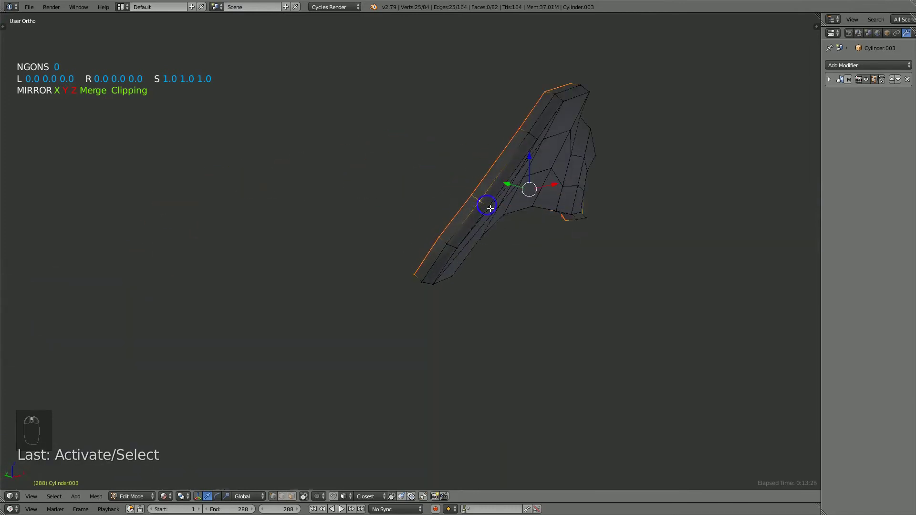
shift+right_click(489, 207)
scroll(441, 280, up, 4)
middle_drag(441, 280, 496, 295)
shift+right_click(451, 271)
shift+right_click(452, 279)
scroll(481, 280, down, 3)
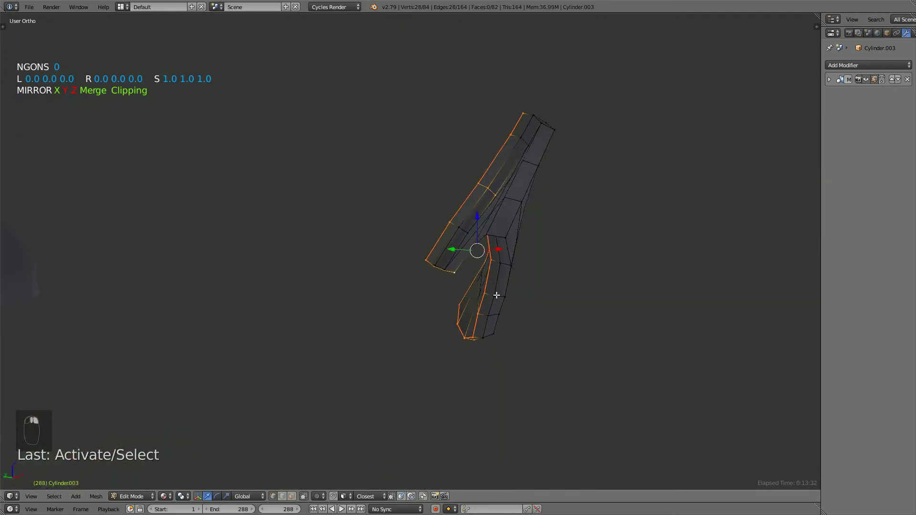
key(ctrl+e)
click(497, 266)
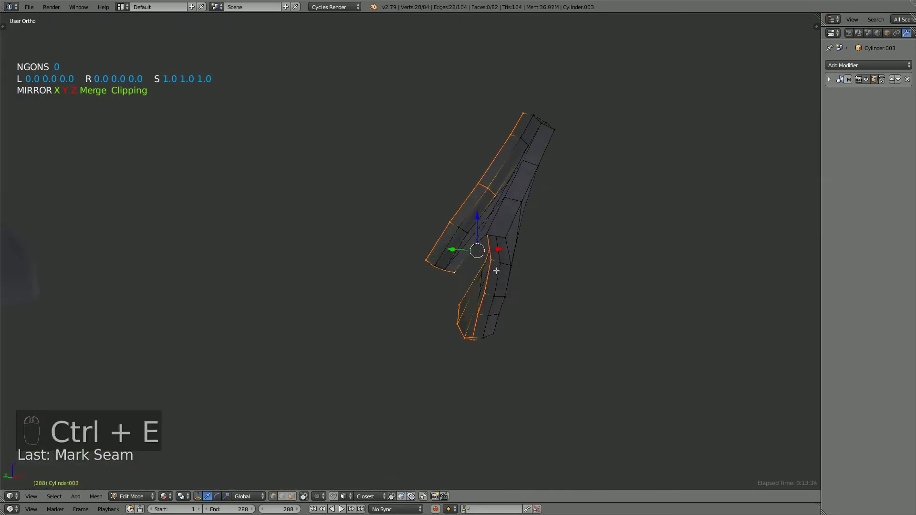
Return the eyebrows to Object Mode, unhide the rest of the character, and deselect all objects
scroll(496, 267, down, 4)
key(a)
key(Tab)
middle_drag(481, 231, 407, 267)
scroll(414, 269, down, 3)
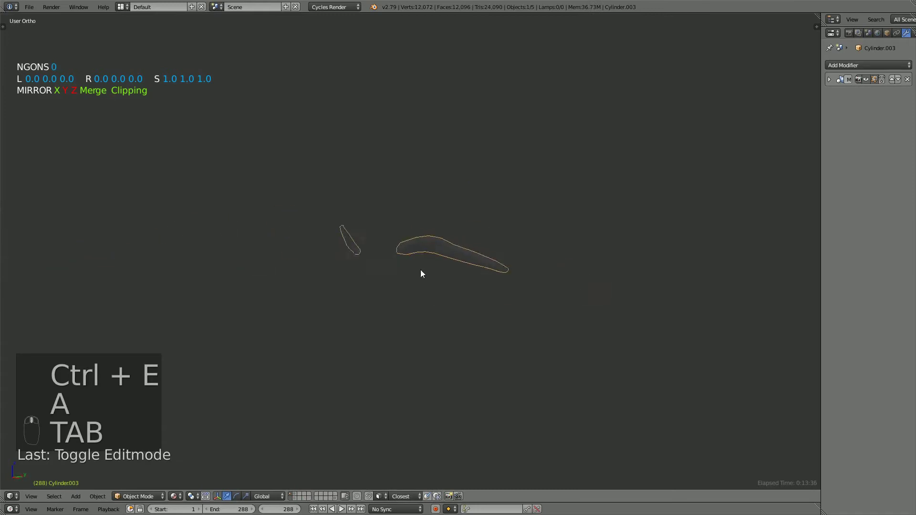
key(alt+h)
scroll(476, 260, down, 2)
key(a)
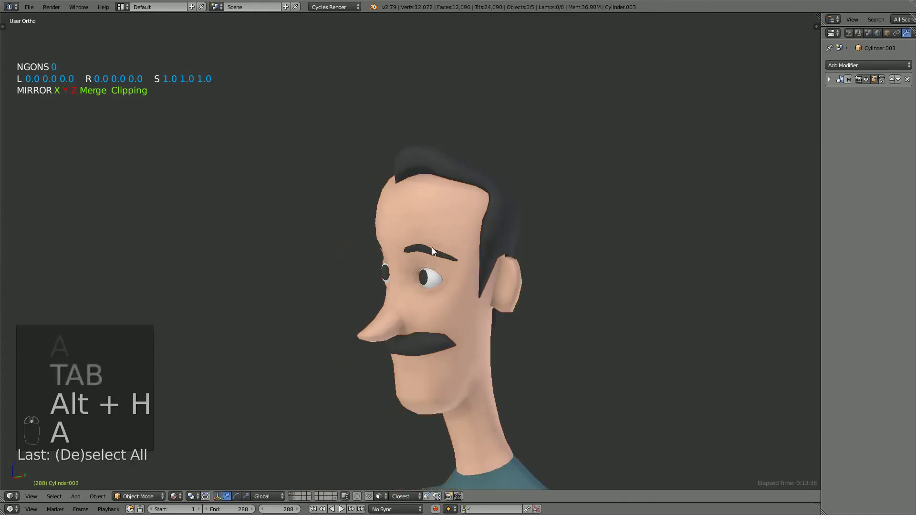
Save the character file with the marked seams
middle_drag(431, 247, 445, 259)
scroll(443, 267, down, 6)
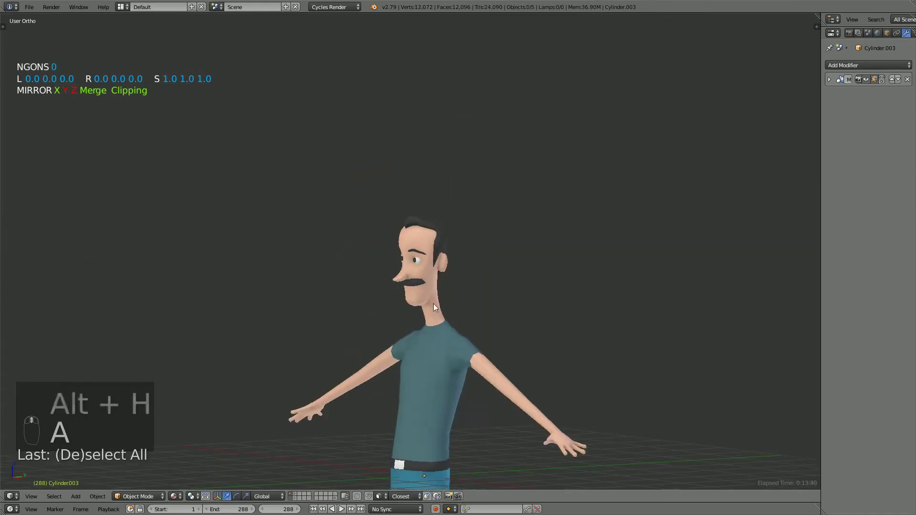
scroll(420, 365, up, 3)
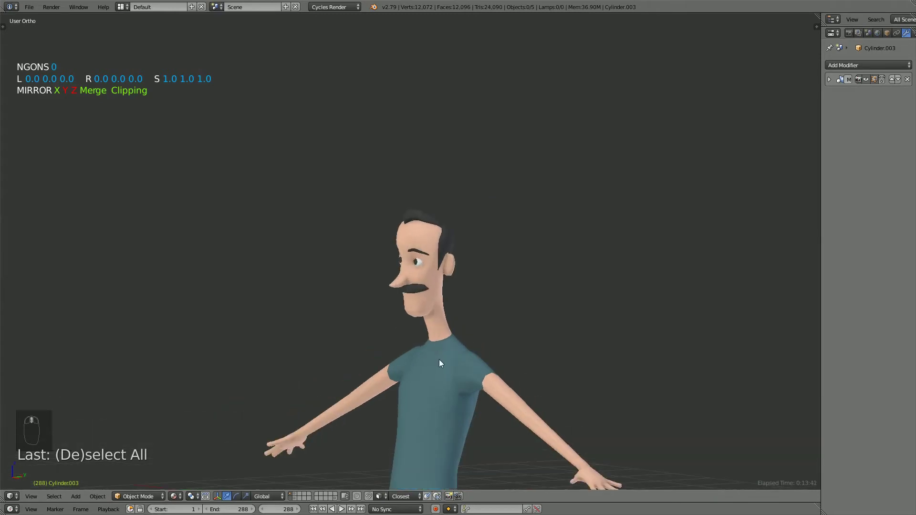
key(ctrl+s)
middle_drag(434, 370, 421, 270)
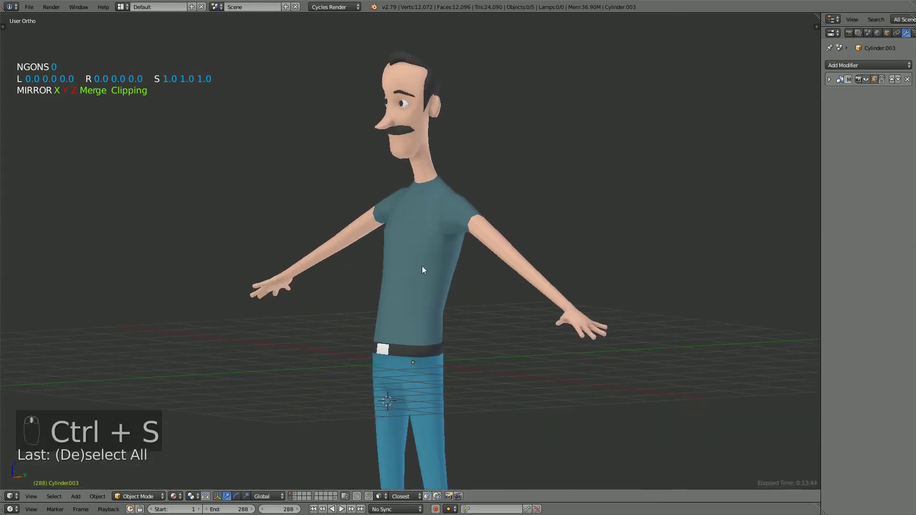
middle_drag(394, 192, 371, 263)
scroll(439, 277, down, 5)
scroll(436, 281, up, 5)
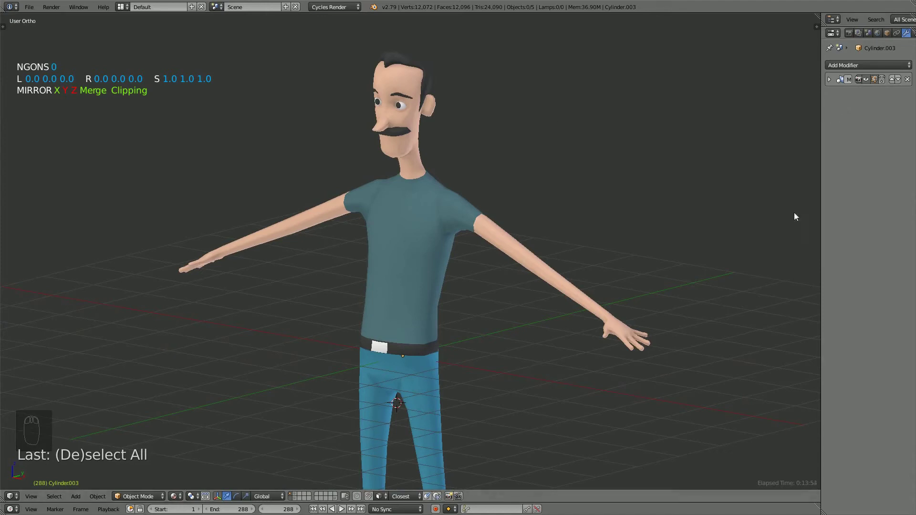
Enlarge the timeline area and change it into a UV/Image Editor
drag(571, 499, 570, 340)
click(12, 509)
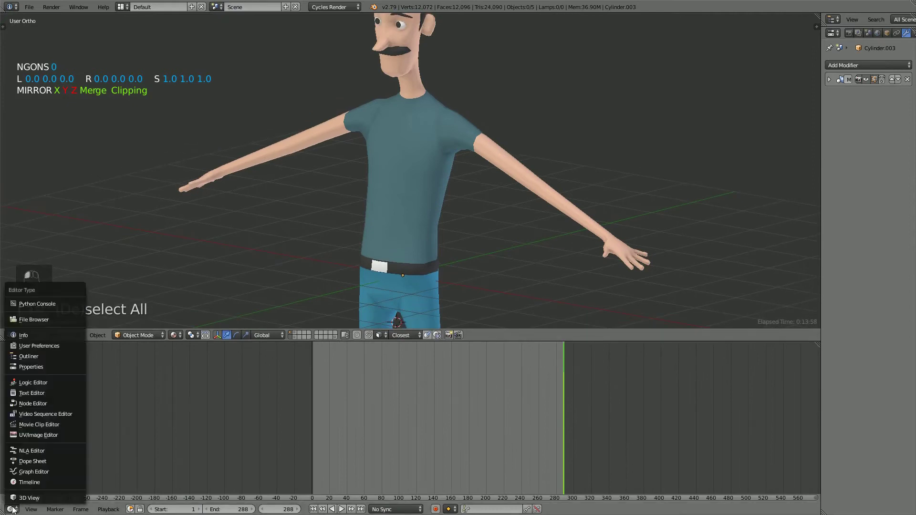
click(54, 435)
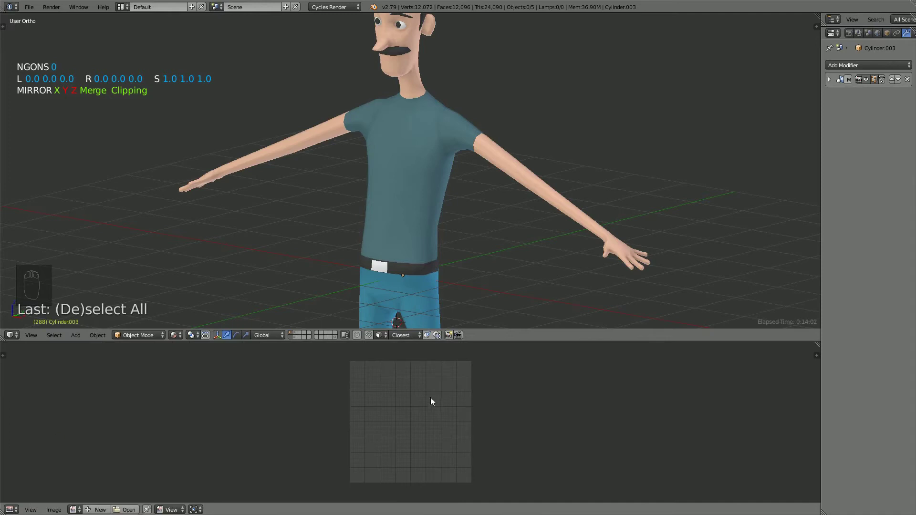
Reveal any hidden geometry in the body mesh, deselect it all, and return the body to Object Mode
scroll(448, 181, down, 3)
right_click(418, 202)
key(Tab)
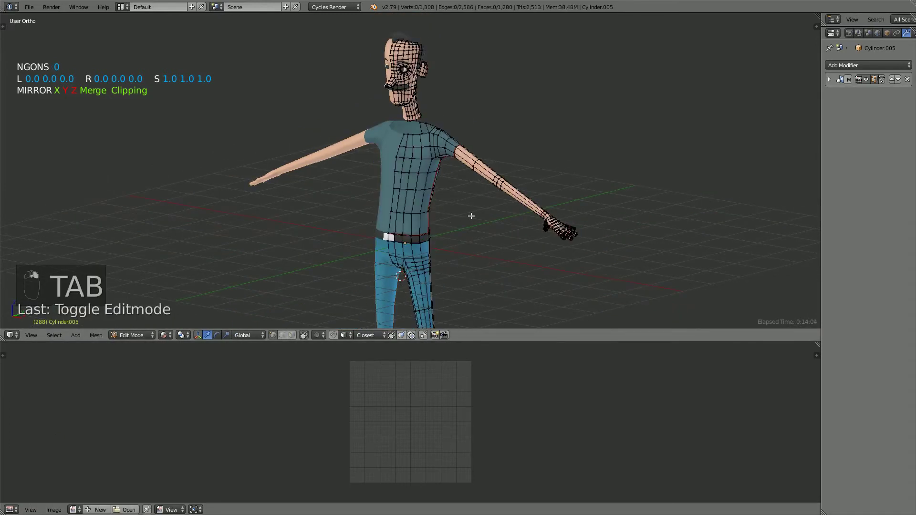
key(Tab)
key(Tab)
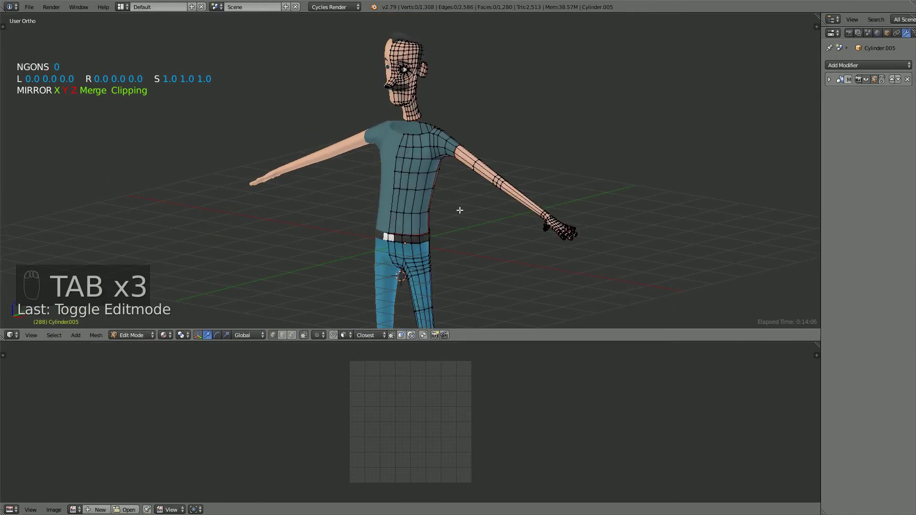
key(alt+h)
key(a)
key(Tab)
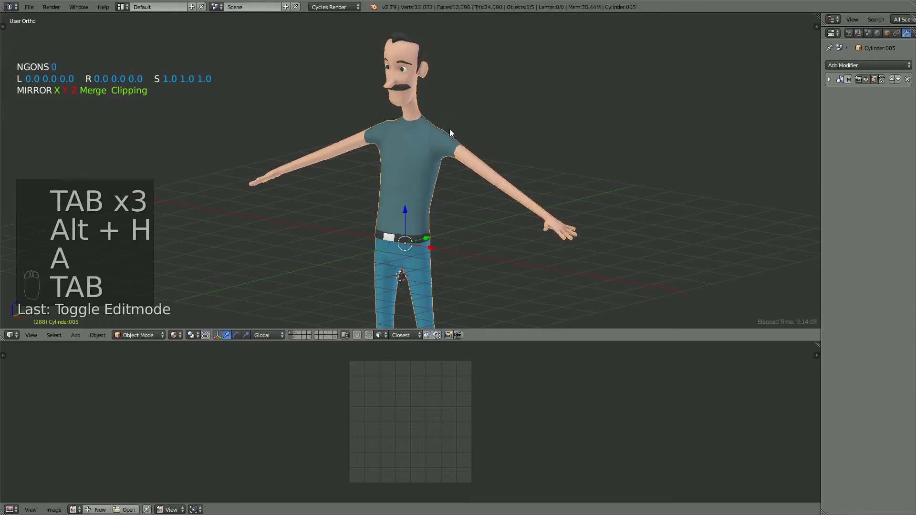
Apply the Mirror modifier to the body so both halves become real geometry
click(828, 79)
drag(823, 91, 789, 91)
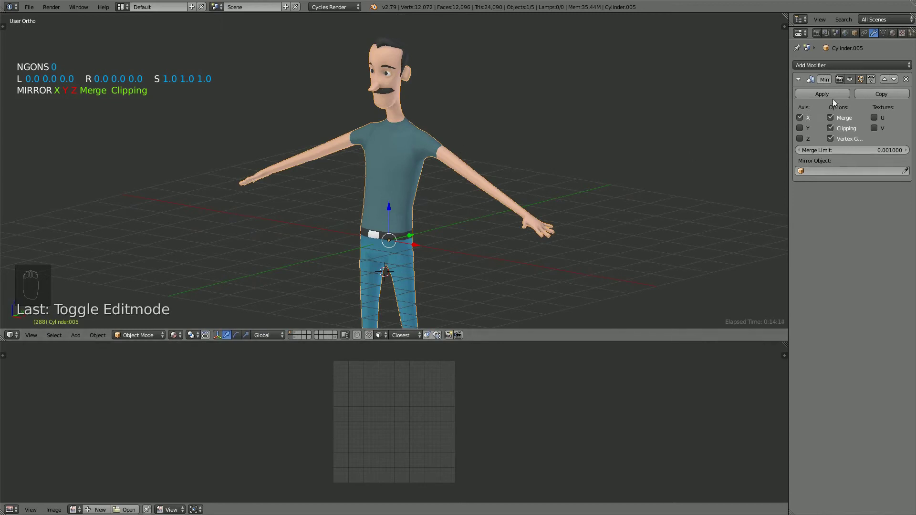
click(821, 94)
Return the body to Edit Mode with face selection and select all the linked shirt faces
key(Tab)
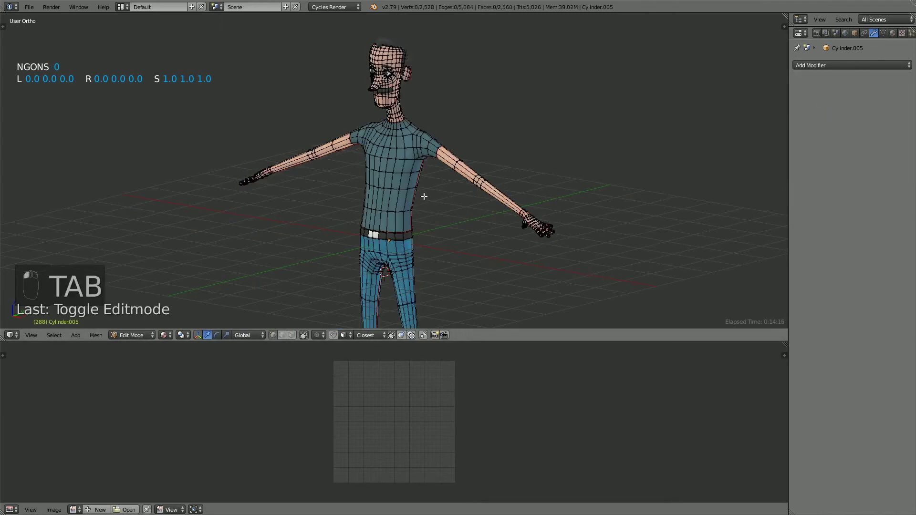
scroll(435, 201, up, 4)
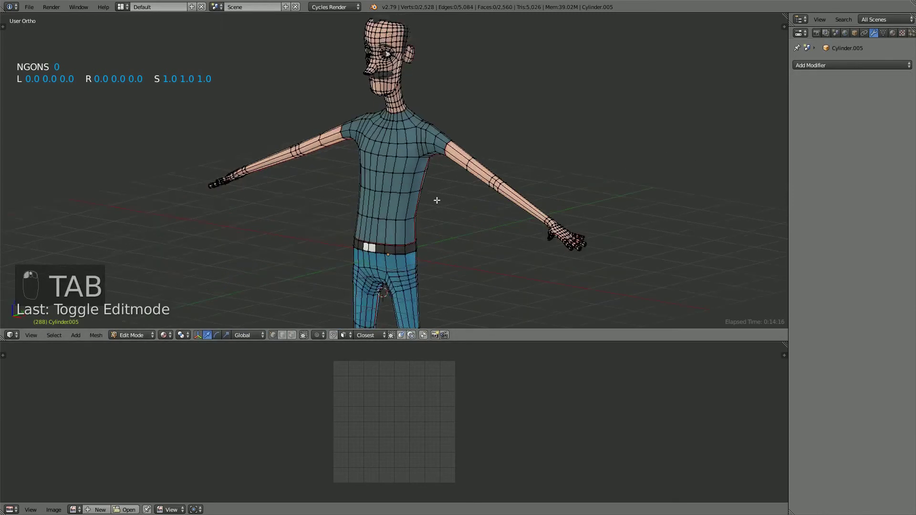
click(291, 335)
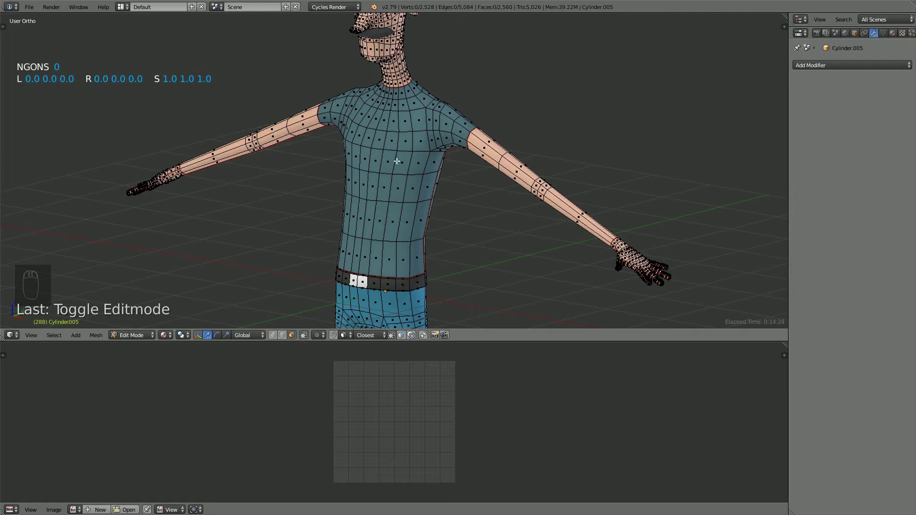
key(l)
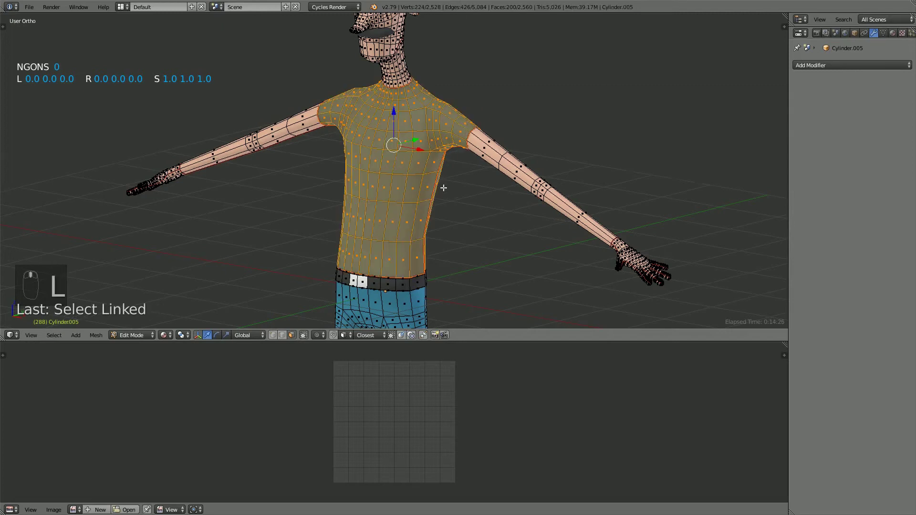
Unwrap the selected shirt faces along their marked seams
middle_drag(443, 188, 409, 157)
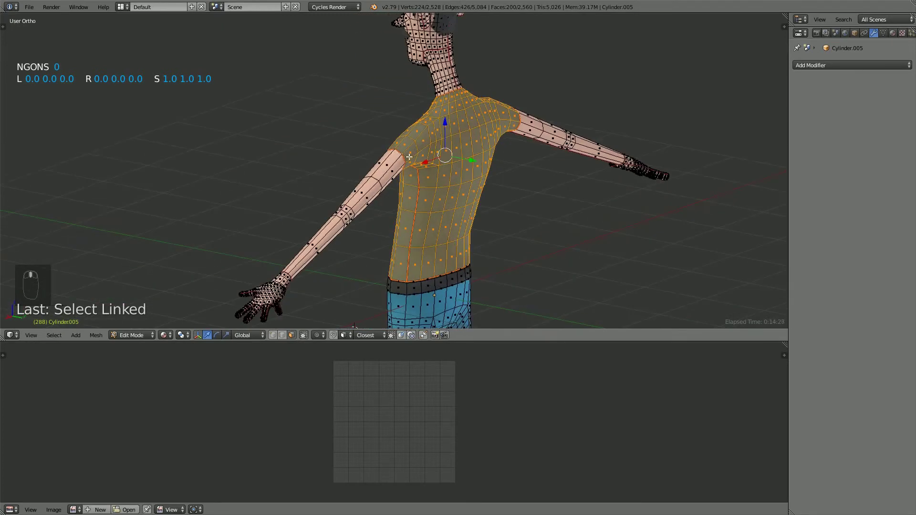
scroll(404, 176, up, 2)
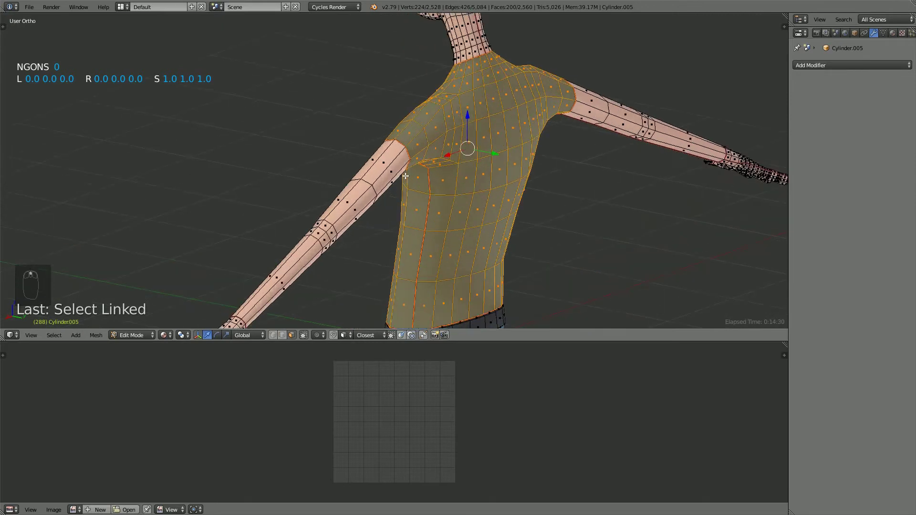
scroll(421, 191, down, 2)
middle_drag(443, 195, 539, 189)
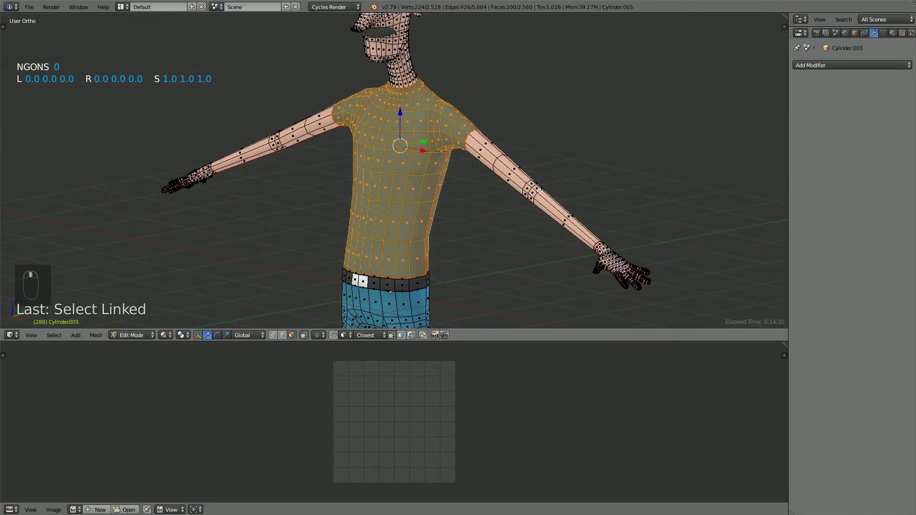
key(u)
click(409, 187)
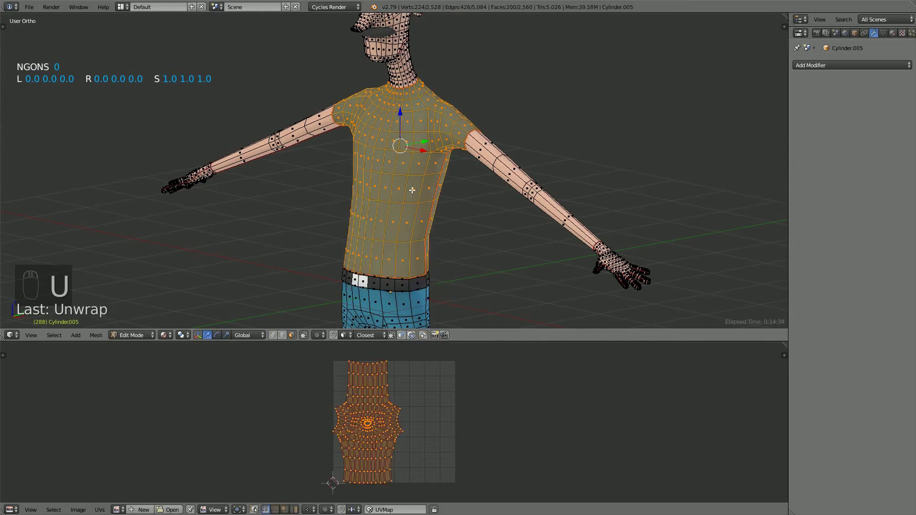
scroll(375, 430, up, 4)
scroll(376, 422, down, 3)
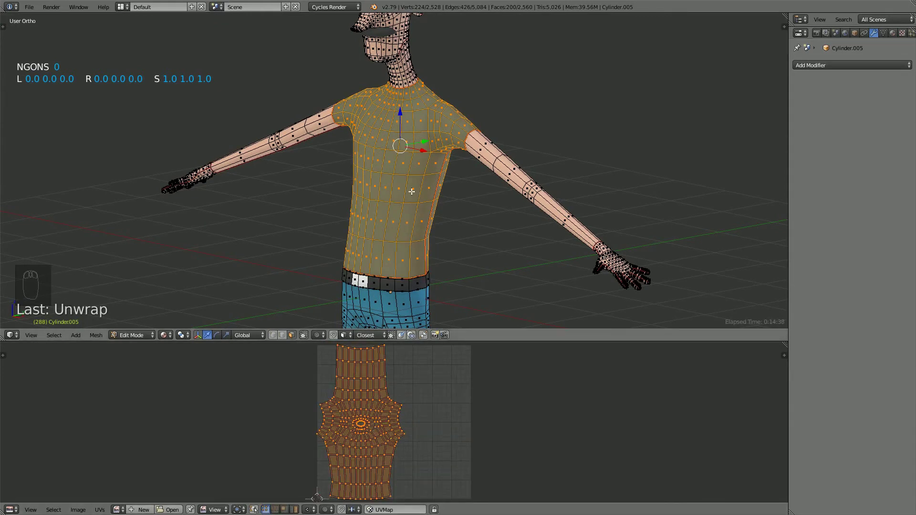
Select the entire body mesh, unwrap it, and enlarge the UV editor area
scroll(412, 191, down, 3)
middle_drag(393, 195, 444, 198)
key(a)
key(a)
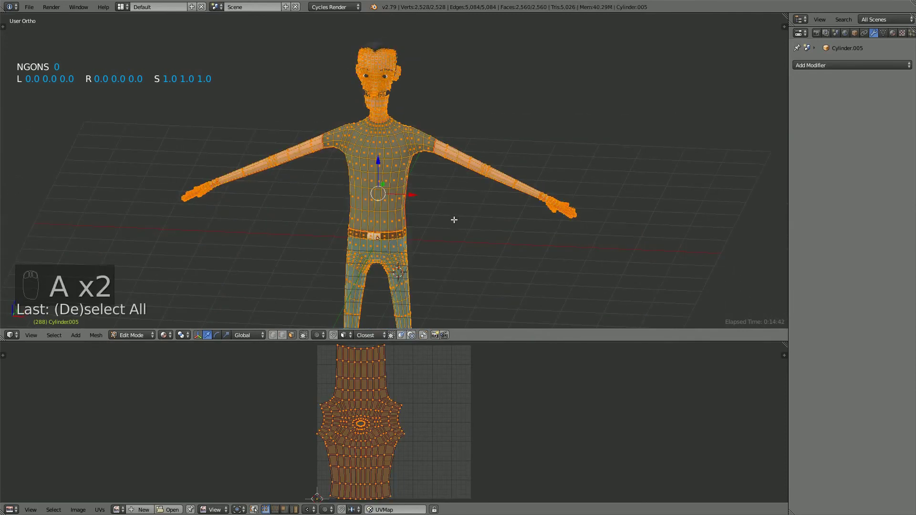
key(u)
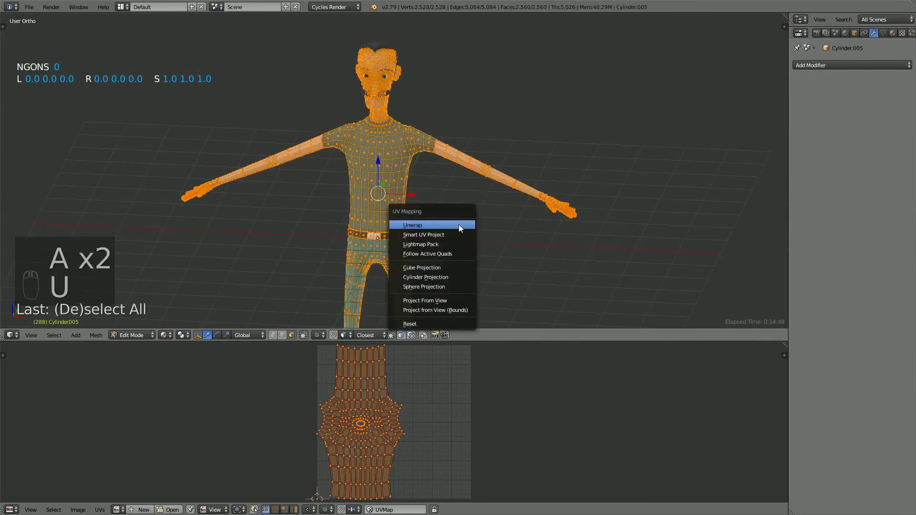
click(460, 224)
scroll(420, 410, up, 1)
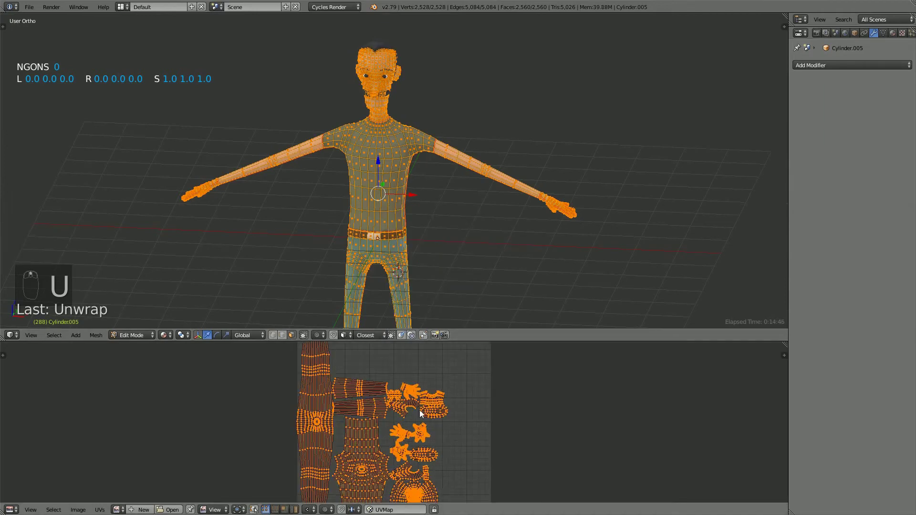
drag(479, 342, 486, 185)
scroll(362, 372, up, 2)
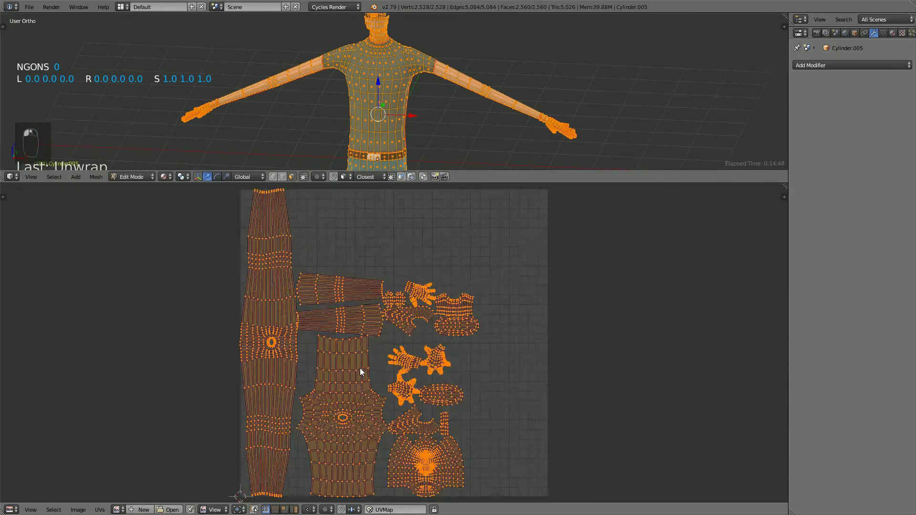
Examine the shapes and layout of the body's unwrapped UV islands
scroll(393, 302, up, 1)
scroll(385, 319, down, 1)
scroll(386, 319, up, 1)
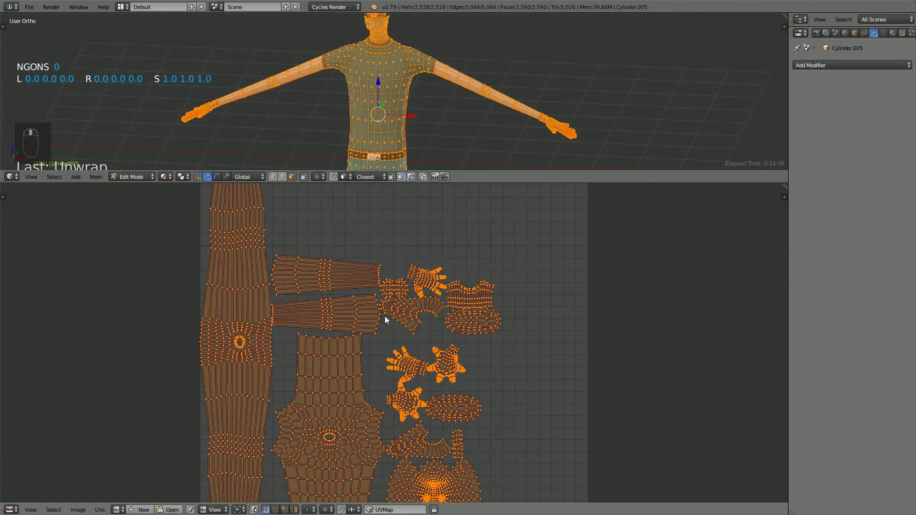
scroll(362, 387, down, 1)
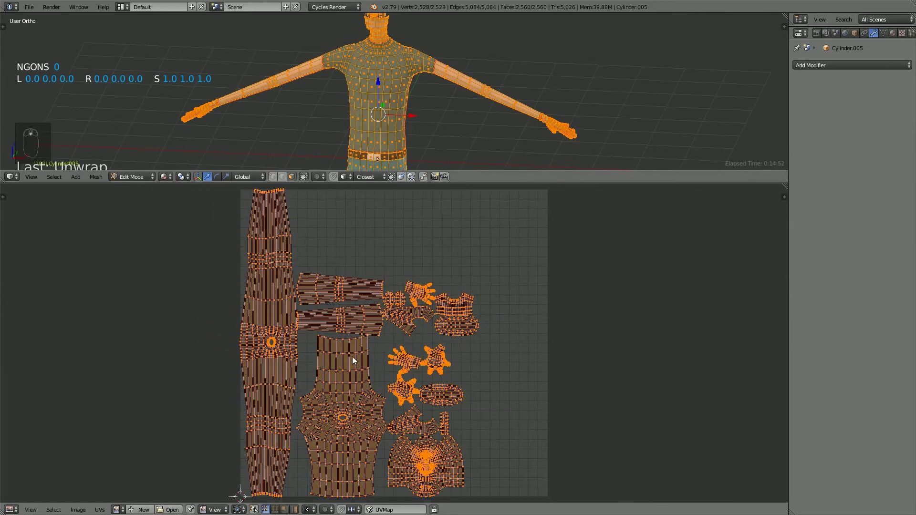
middle_drag(329, 268, 340, 303)
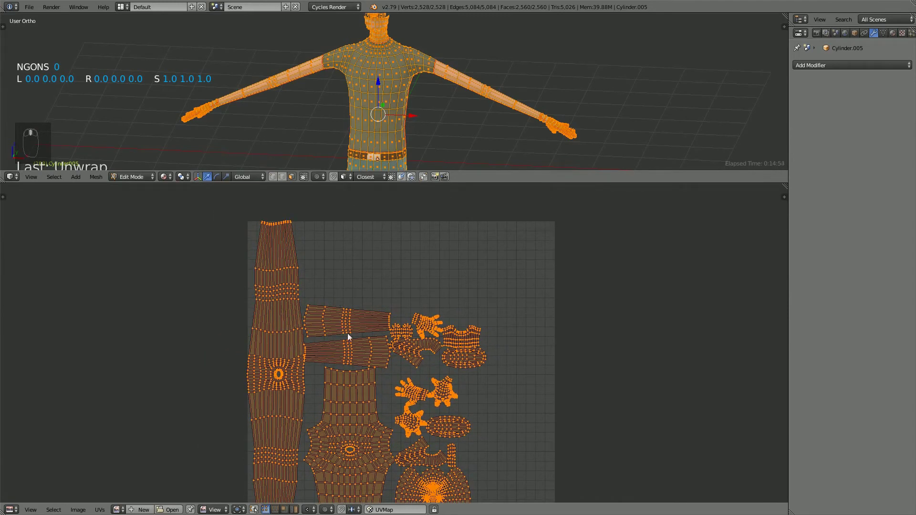
middle_drag(382, 414, 418, 368)
scroll(368, 344, up, 2)
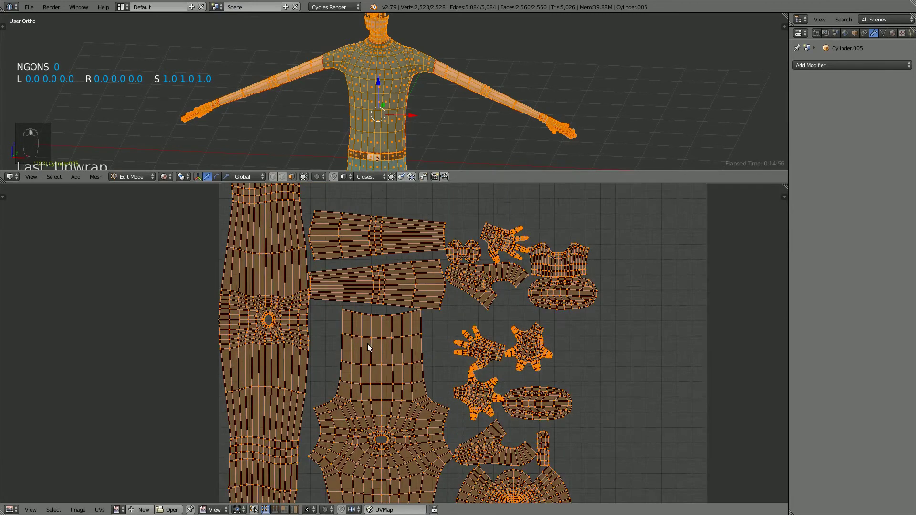
scroll(368, 343, up, 1)
scroll(452, 362, down, 2)
middle_drag(434, 315, 395, 409)
scroll(302, 336, up, 1)
scroll(302, 342, down, 1)
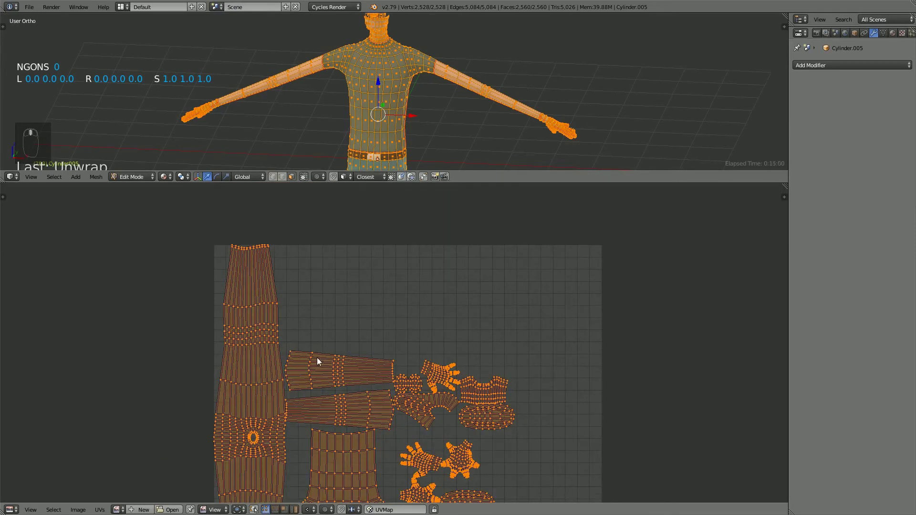
Select the upper of the two arm islands and move it to the empty upper-right area of the UV space
scroll(320, 360, up, 1)
scroll(329, 376, up, 1)
right_click(327, 380)
scroll(326, 381, down, 1)
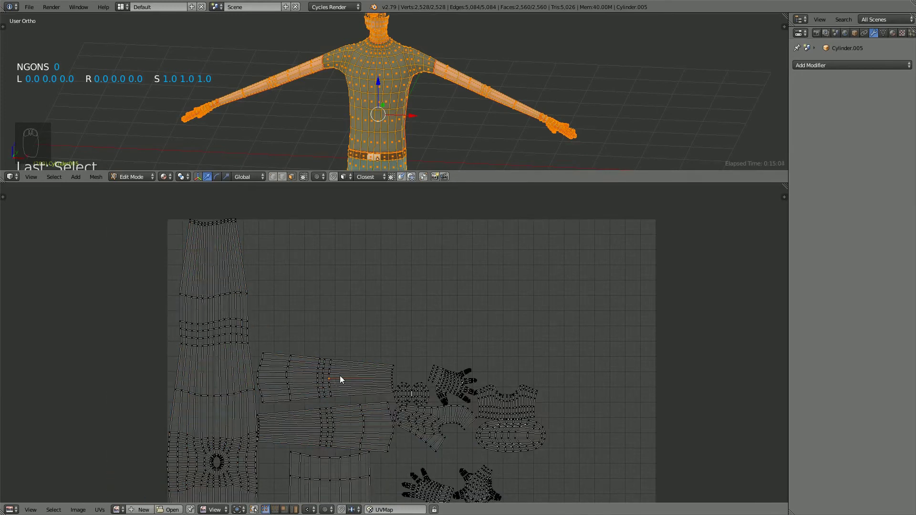
key(l)
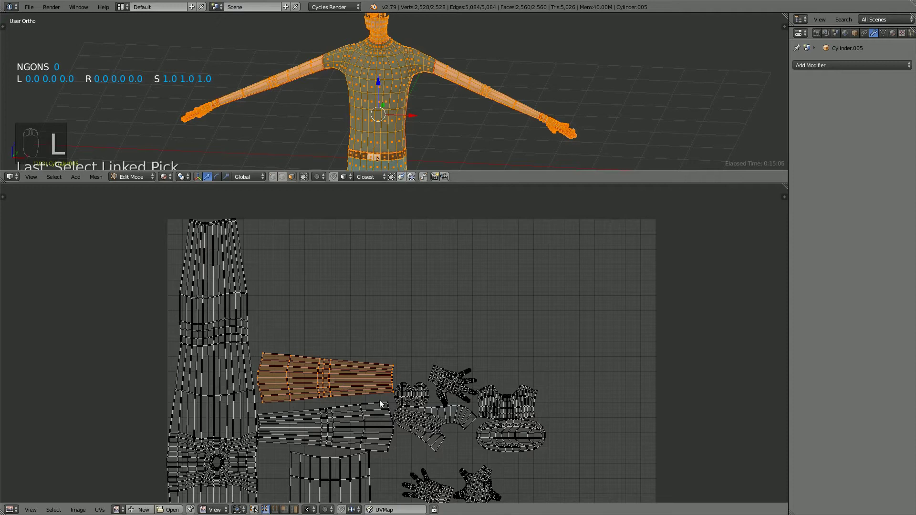
key(g)
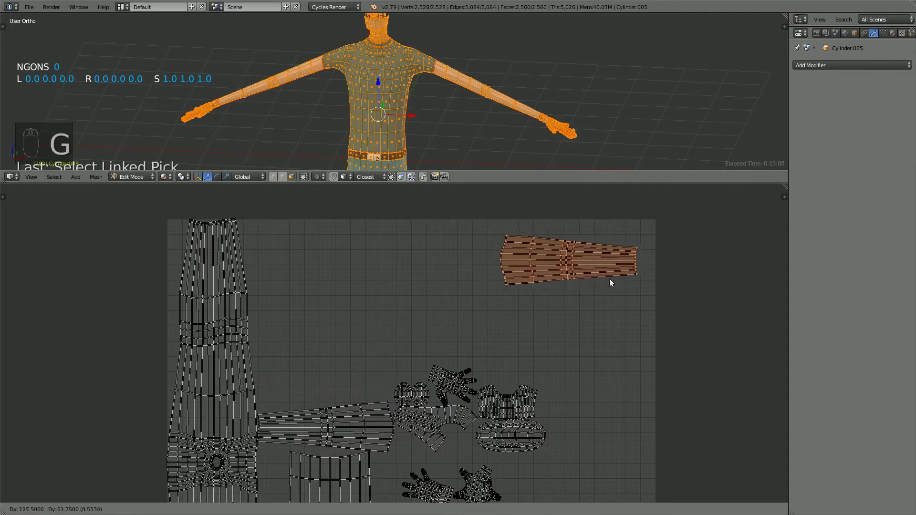
click(610, 277)
Enlarge the moved arm island and fit it into the upper-right corner of the UV space
key(s)
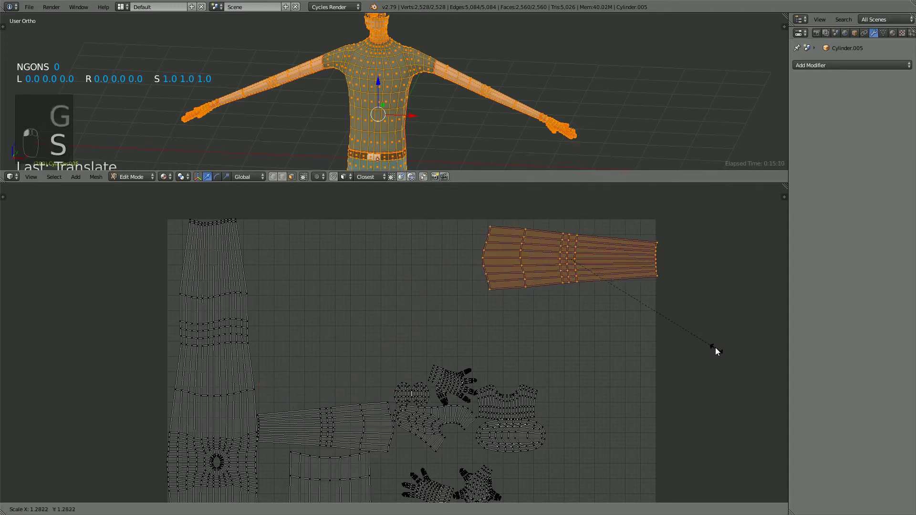
click(710, 346)
key(g)
click(687, 342)
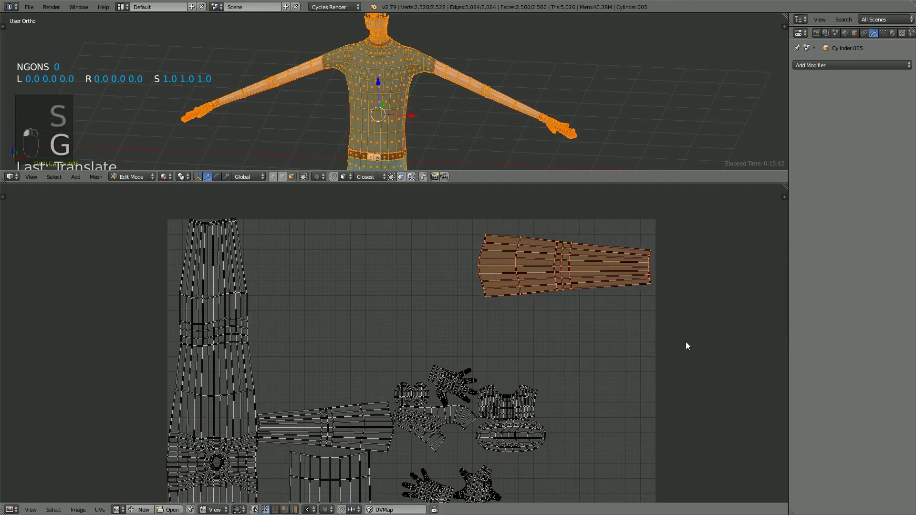
key(s)
click(701, 381)
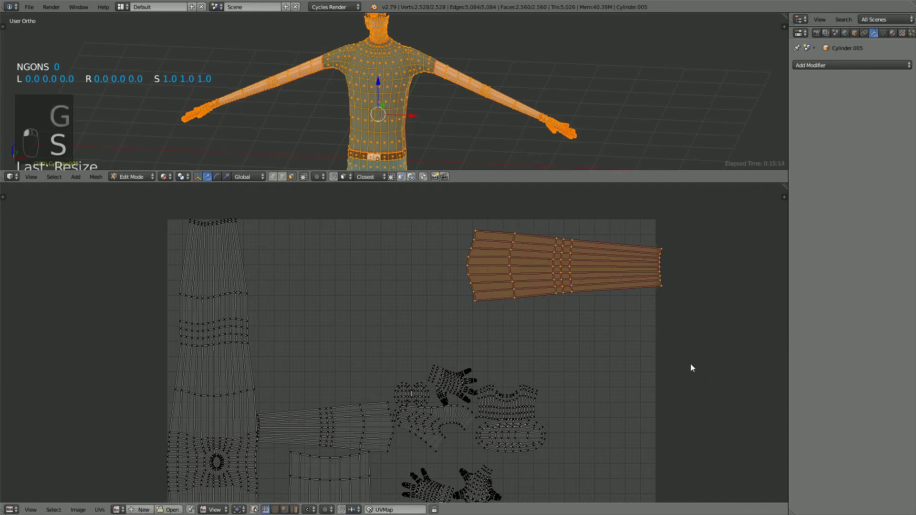
key(g)
click(677, 361)
Move the second arm island directly beneath the first and enlarge it to a matching size
scroll(336, 399, down, 2)
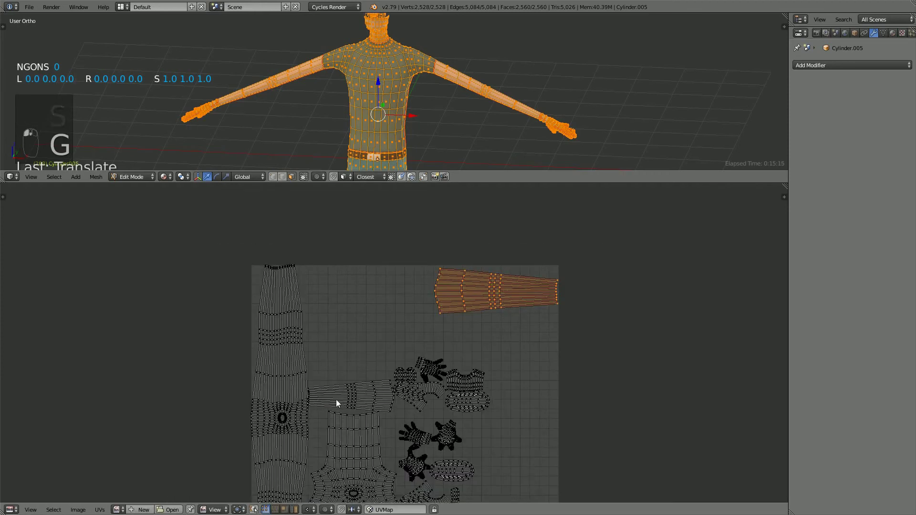
middle_drag(335, 399, 341, 334)
scroll(341, 333, up, 1)
click(349, 326)
key(l)
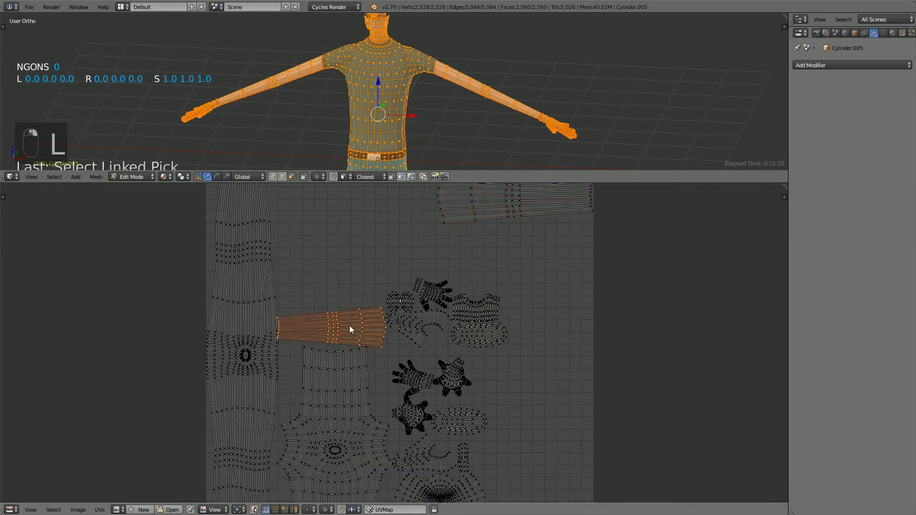
middle_drag(394, 356, 392, 397)
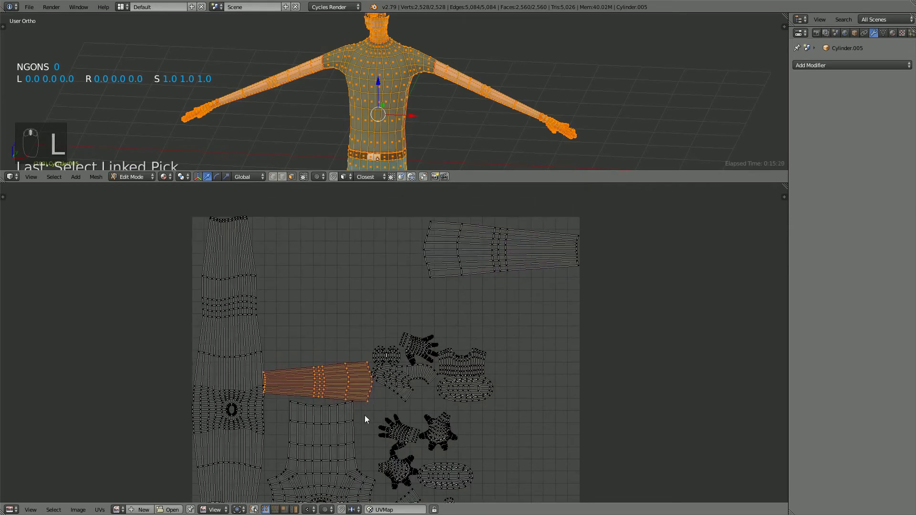
key(g)
click(561, 350)
key(s)
click(590, 387)
key(g)
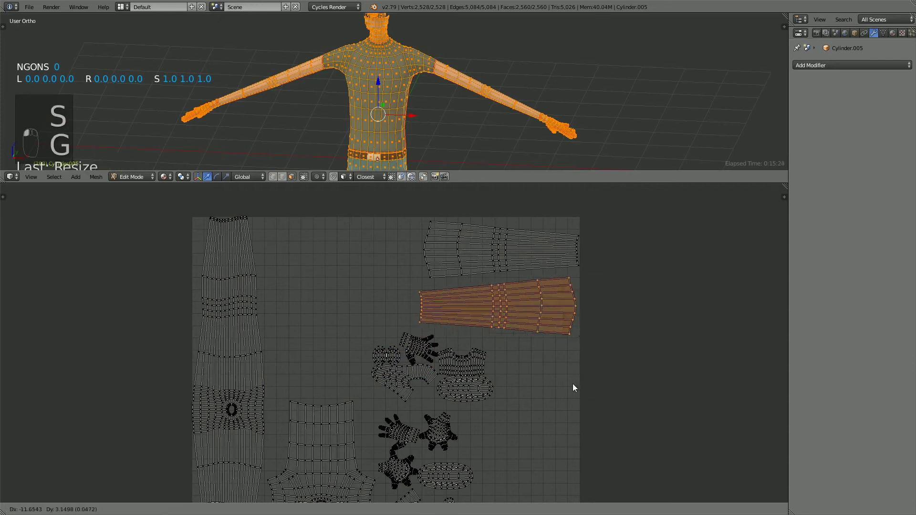
click(574, 386)
Enlarge the upper open-fingered hand island and place it beside the first arm island
key(l)
key(s)
click(480, 377)
key(g)
click(438, 291)
Move the upper curved island and one star-shaped hand island beneath the arm islands, near the UV space's right edge
scroll(396, 292, down, 3)
key(l)
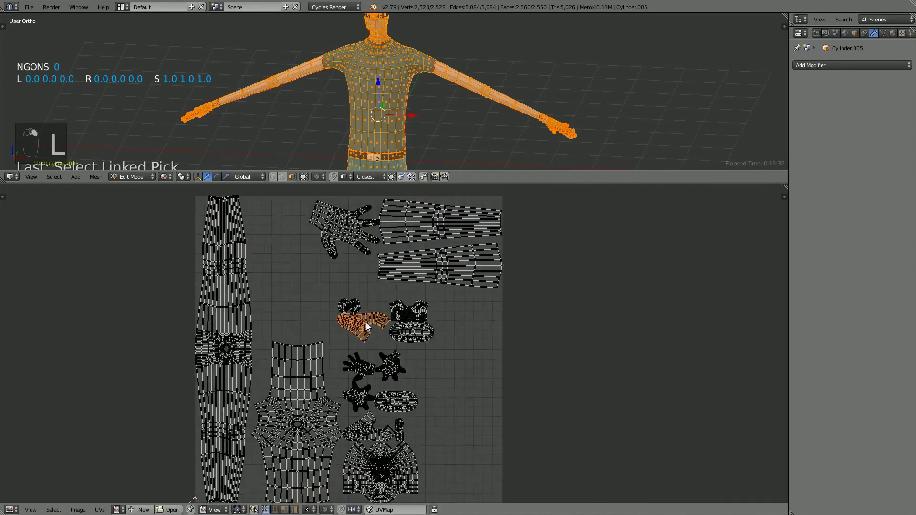
middle_drag(367, 323, 366, 352)
key(g)
click(477, 331)
key(l)
key(g)
click(483, 372)
Enlarge the pair of small round islands and place it beside the star-shaped island under the arms
scroll(391, 341, up, 3)
key(l)
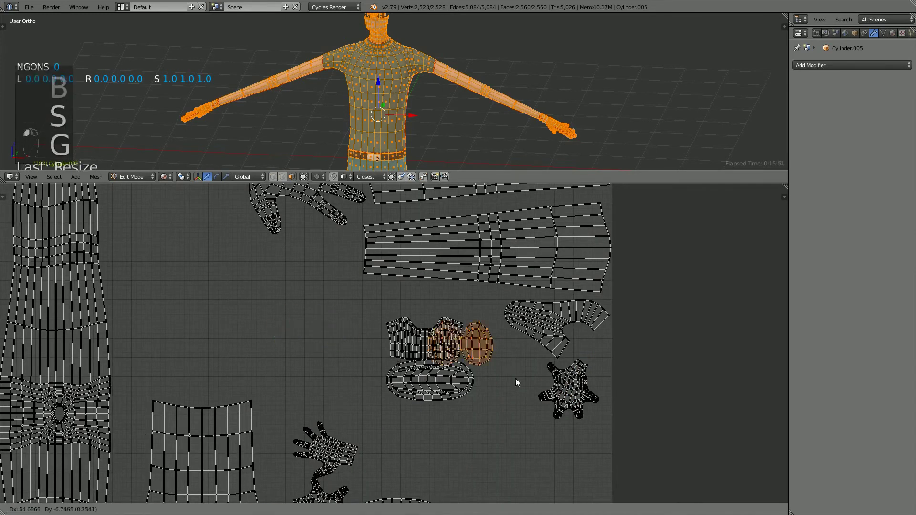
click(564, 400)
Shrink the first open-fingered hand island and reposition it beside the upper arm island
scroll(549, 382, down, 2)
right_click(349, 254)
key(l)
key(s)
click(439, 299)
key(g)
click(448, 288)
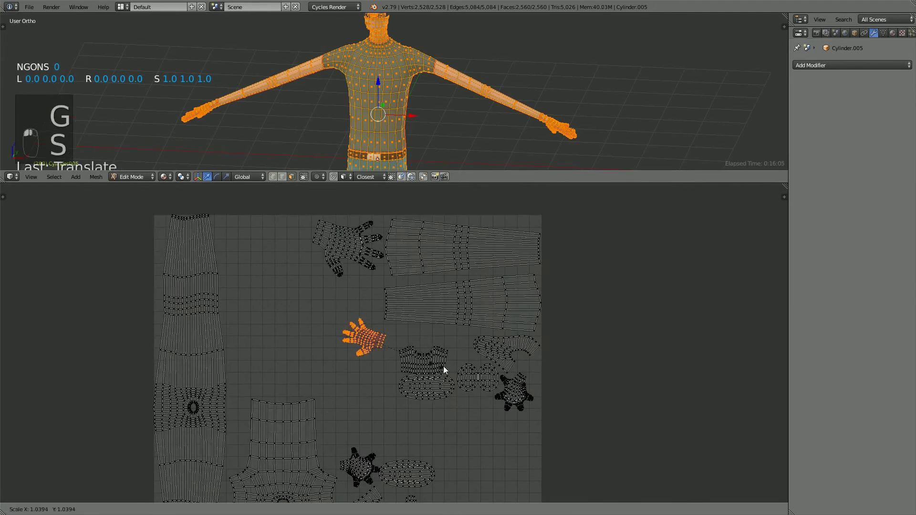
Enlarge and rotate the second open-fingered hand island, placing it directly beneath the first one
key(g)
key(r)
click(450, 346)
Enlarge the remaining star-shaped hand island and place it beneath the two open-fingered hand islands
key(l)
key(s)
click(395, 346)
key(g)
click(381, 304)
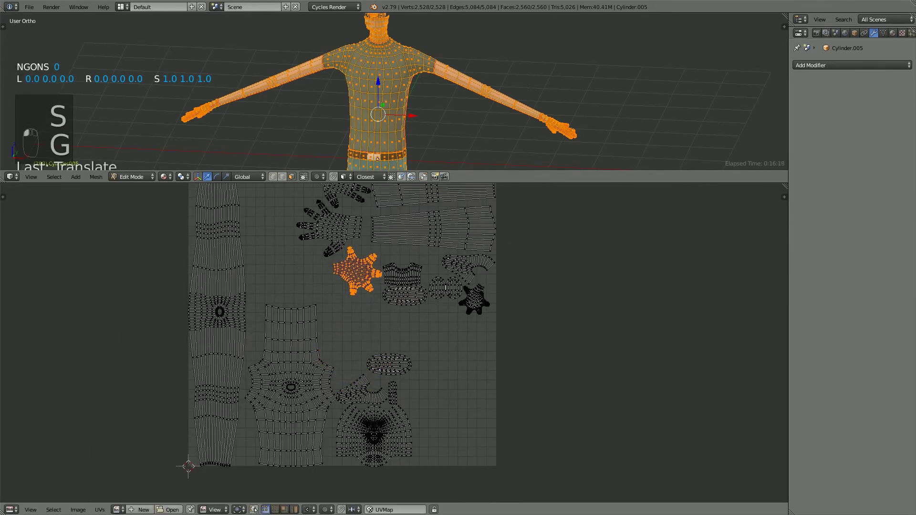
Shorten the long trousers island along the Y axis and move it up along the UV space's left edge
middle_drag(363, 310, 370, 352)
key(l)
key(s)
key(y)
click(324, 385)
key(g)
click(327, 335)
Shrink the shirt island and place it beside the trousers island
key(l)
scroll(345, 402, up, 1)
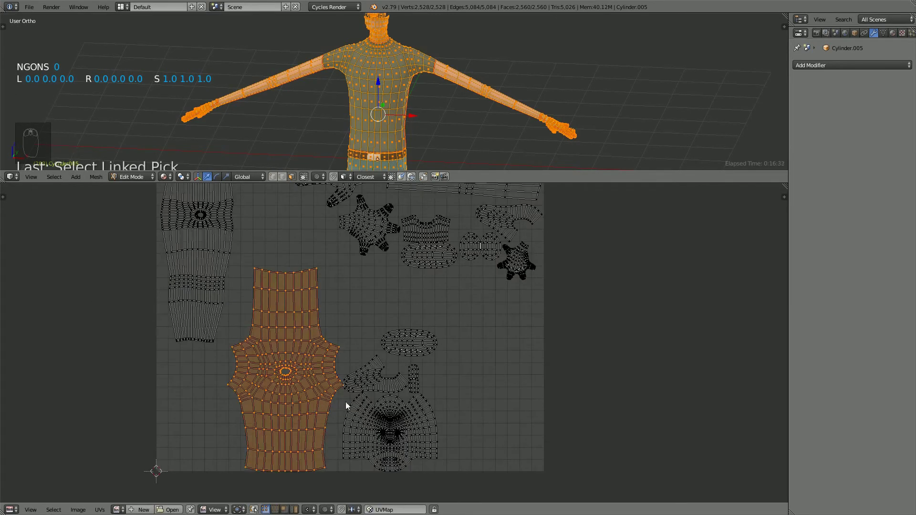
key(g)
click(354, 342)
scroll(301, 426, down, 2)
key(s)
click(381, 372)
key(g)
click(367, 336)
Move the two small strip-shaped islands above the islands grouped beneath the arms
right_click(352, 447)
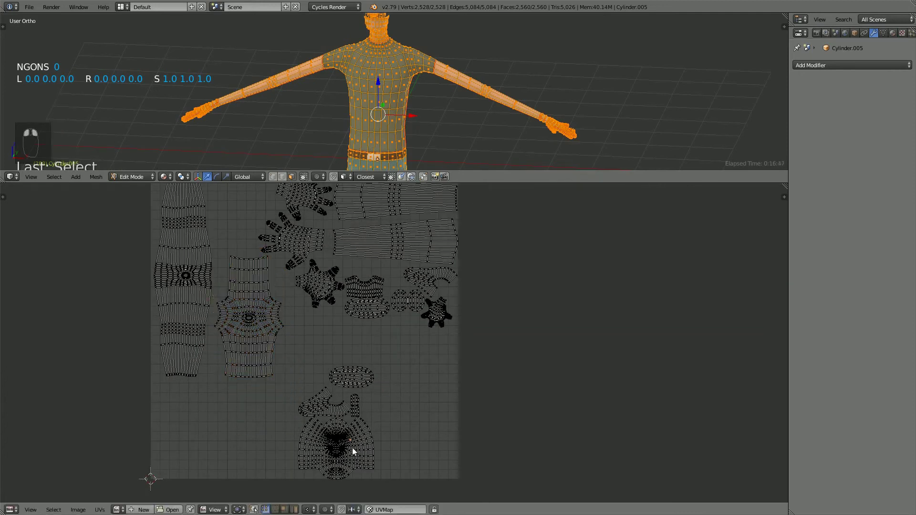
key(l)
key(g)
click(375, 277)
key(l)
key(g)
click(397, 271)
Move the separate oval island into the free space above the shirt island
key(l)
key(g)
click(263, 208)
Move the curved island beneath the arm islands, beside the shirt island, and rotate it
right_click(333, 414)
key(l)
key(g)
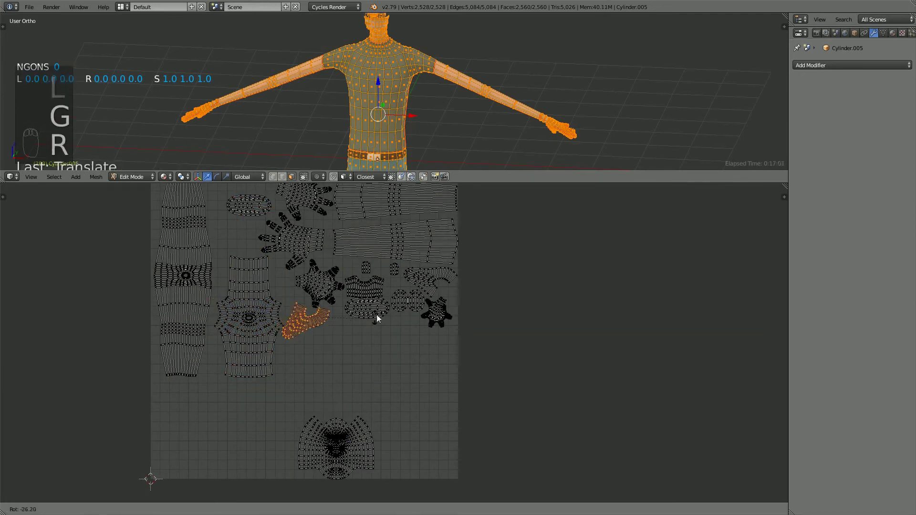
click(377, 319)
key(g)
click(380, 320)
Enlarge the head island and position it to fill the UV space's lower-right area
key(l)
key(g)
click(377, 409)
key(s)
click(549, 460)
key(g)
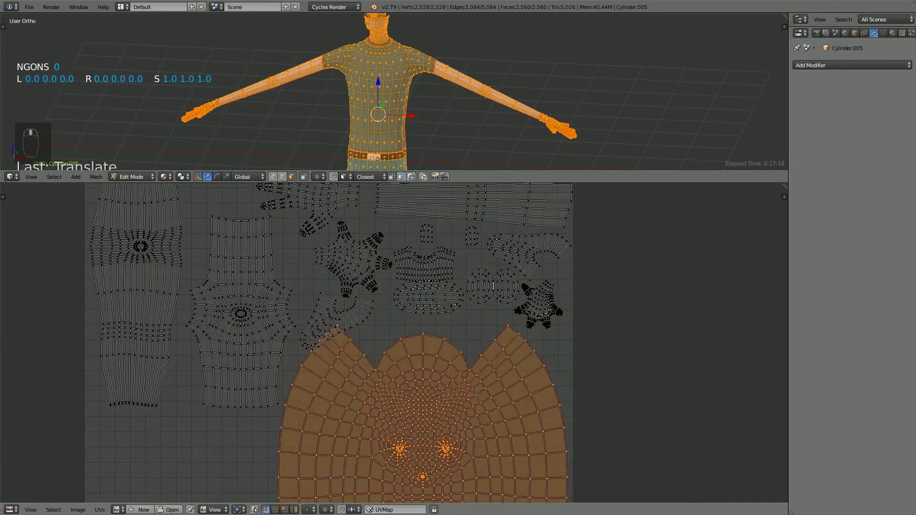
Rotate the curved island again and fit it between the oval island and the shirt island
key(l)
key(r)
click(337, 341)
key(g)
click(310, 295)
Stretch the trousers island along the Y axis and shift it vertically to span the UV space's full height
scroll(310, 298, down, 2)
key(l)
key(s)
key(y)
click(313, 333)
key(g)
key(y)
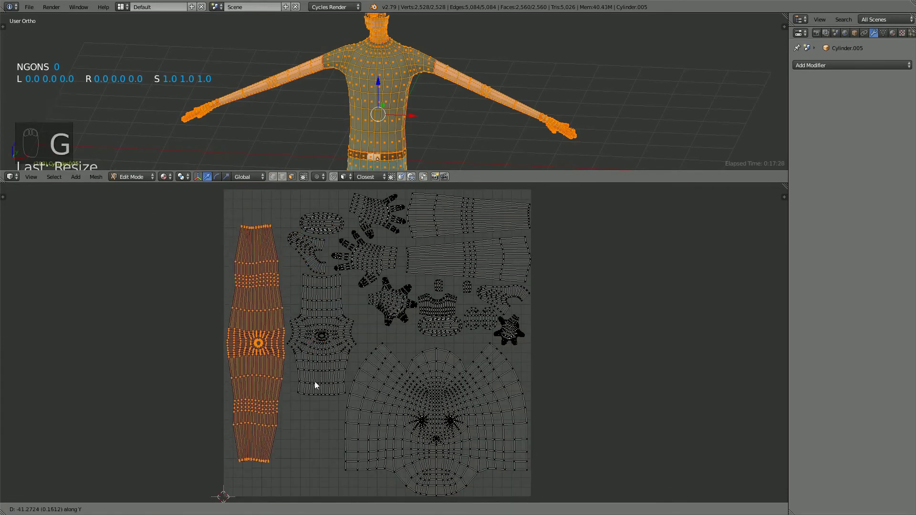
click(315, 385)
key(s)
key(y)
click(335, 387)
Review the completed UV island layout and look over the character in Object Mode
key(a)
key(a)
middle_drag(429, 344, 447, 353)
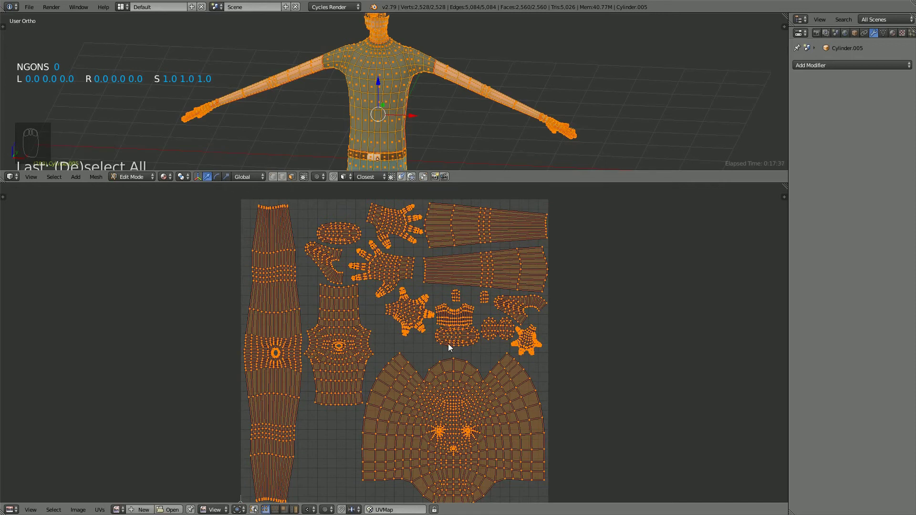
scroll(446, 343, down, 1)
scroll(446, 343, up, 1)
key(a)
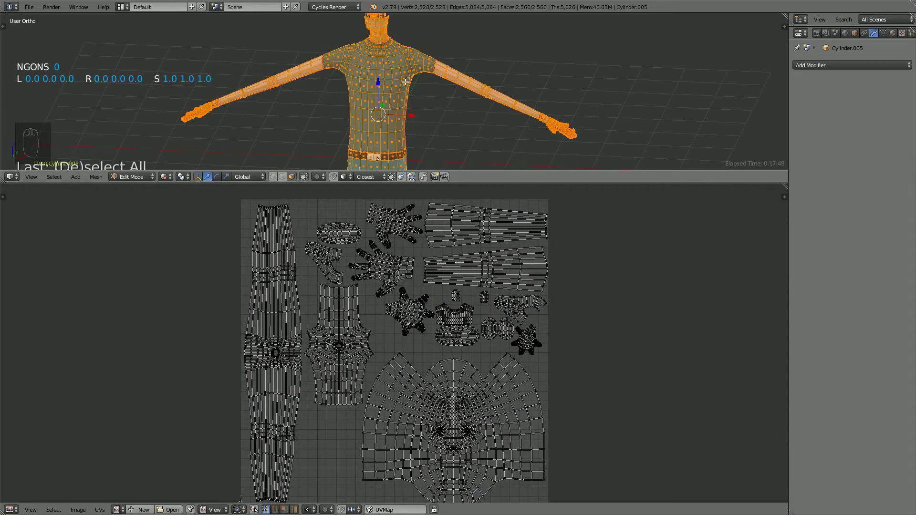
scroll(405, 82, down, 2)
key(Tab)
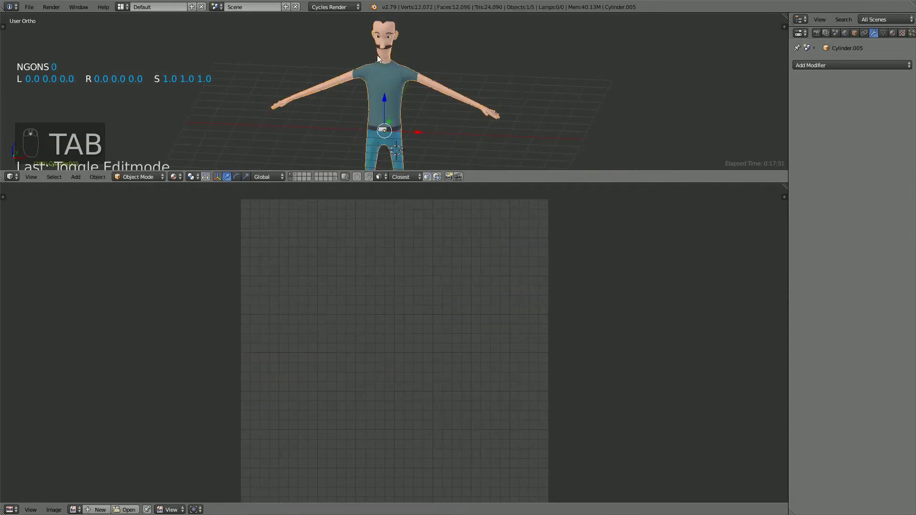
middle_drag(377, 55, 410, 120)
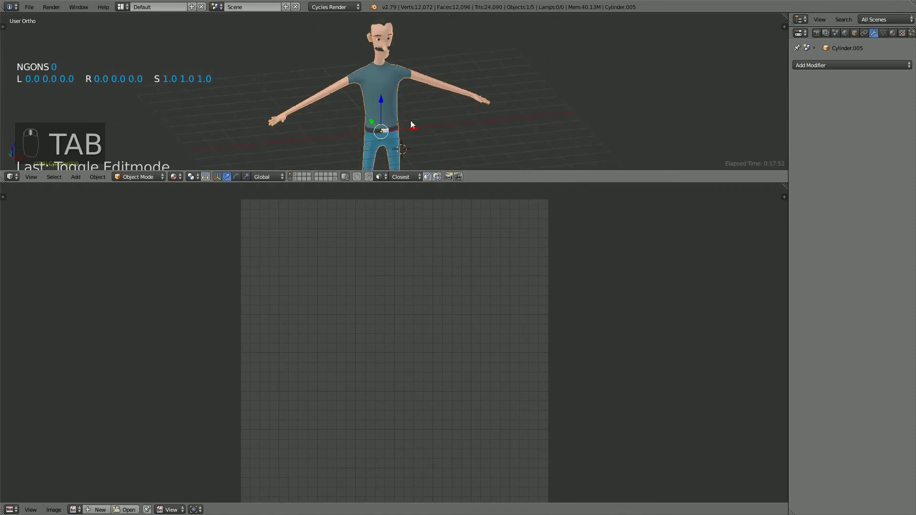
key(Tab)
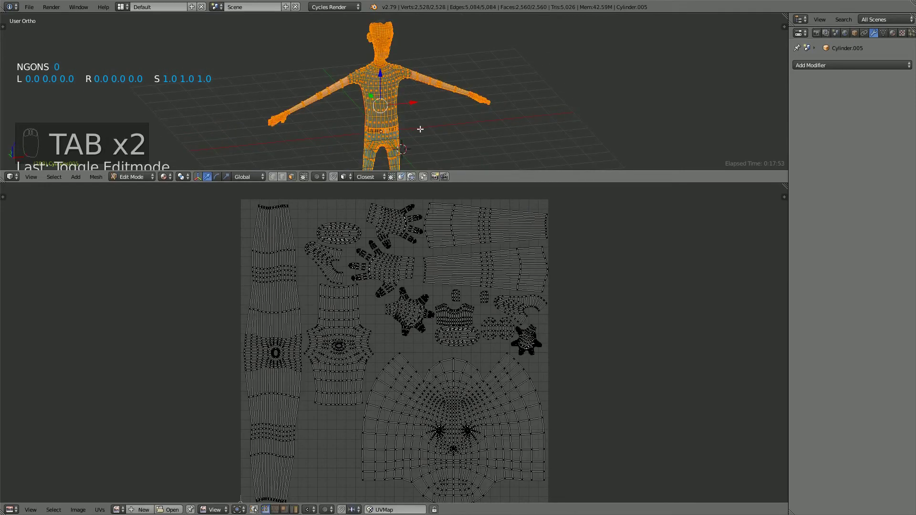
Create a blank 2048 × 2048 px image named "francis texture" for the UV layout
click(142, 508)
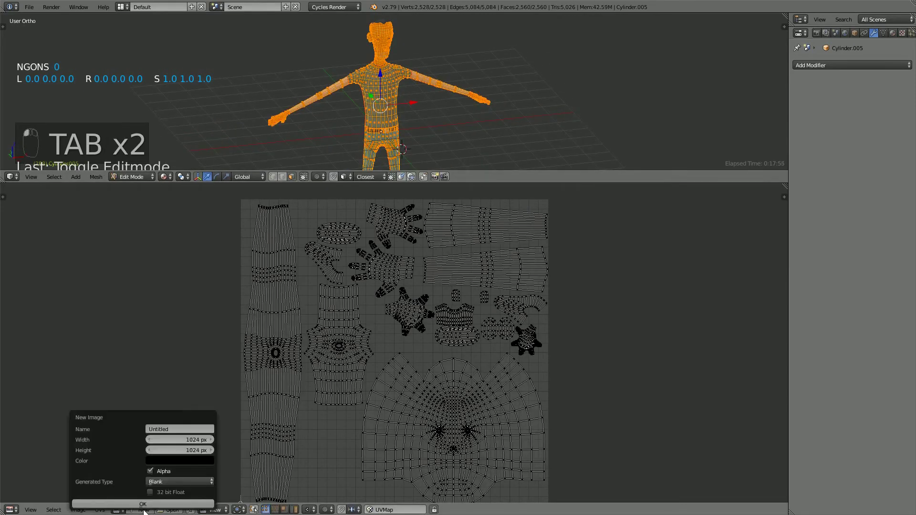
click(188, 440)
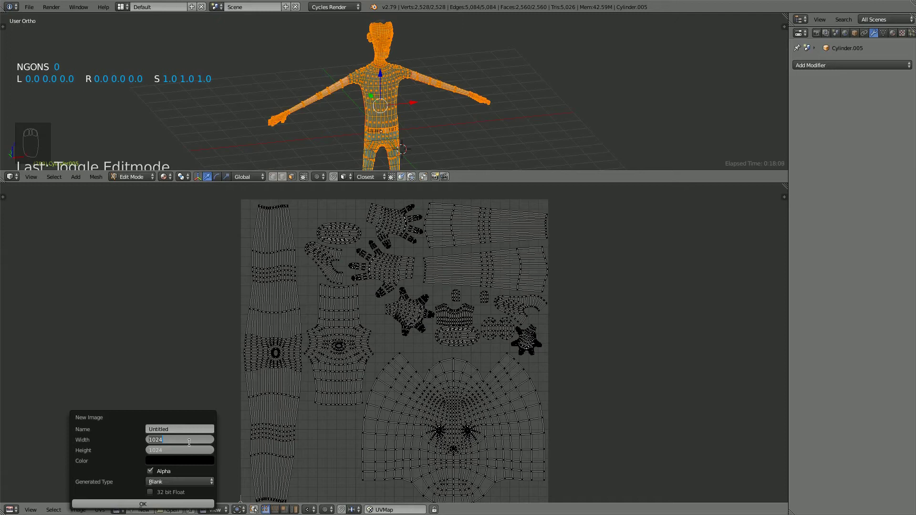
text(2000)
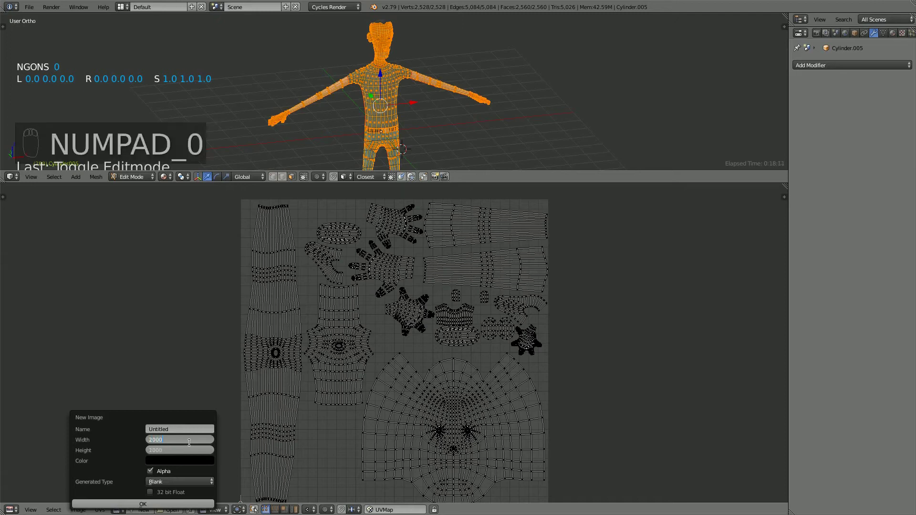
key(BackSpace)
key(BackSpace)
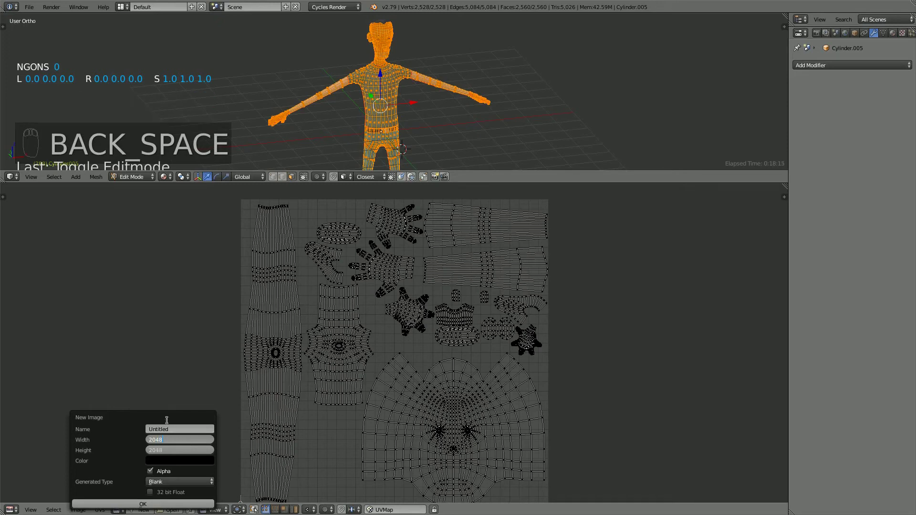
click(172, 430)
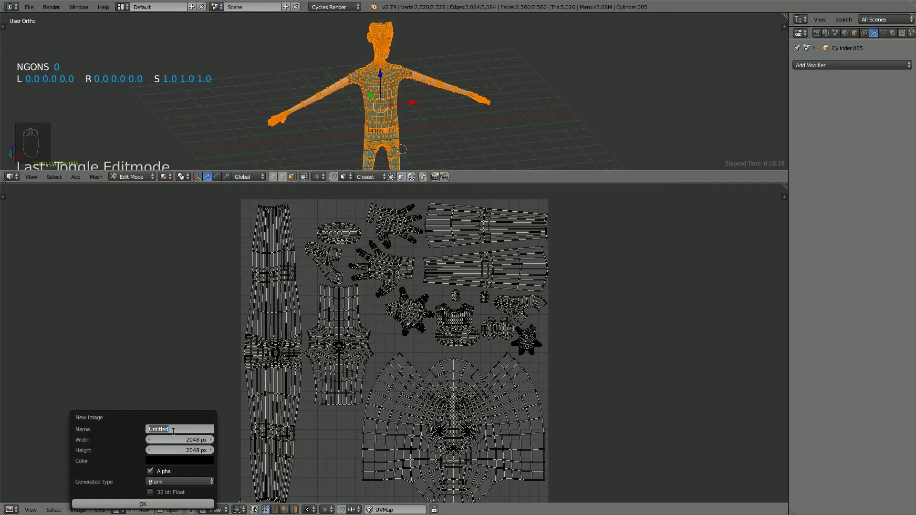
text(ft)
click(133, 504)
scroll(357, 379, down, 8)
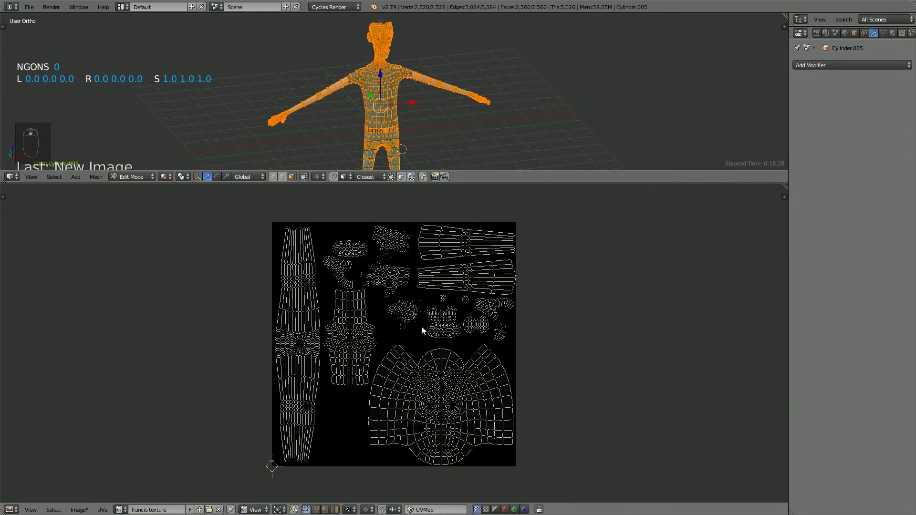
key(a)
key(a)
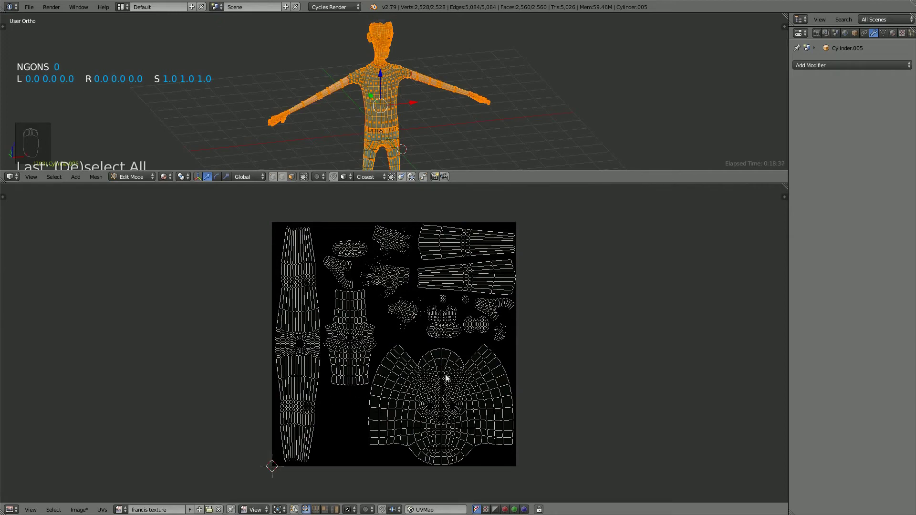
Leave Edit Mode, split the image editor in two and turn the new area into a Node Editor
key(Tab)
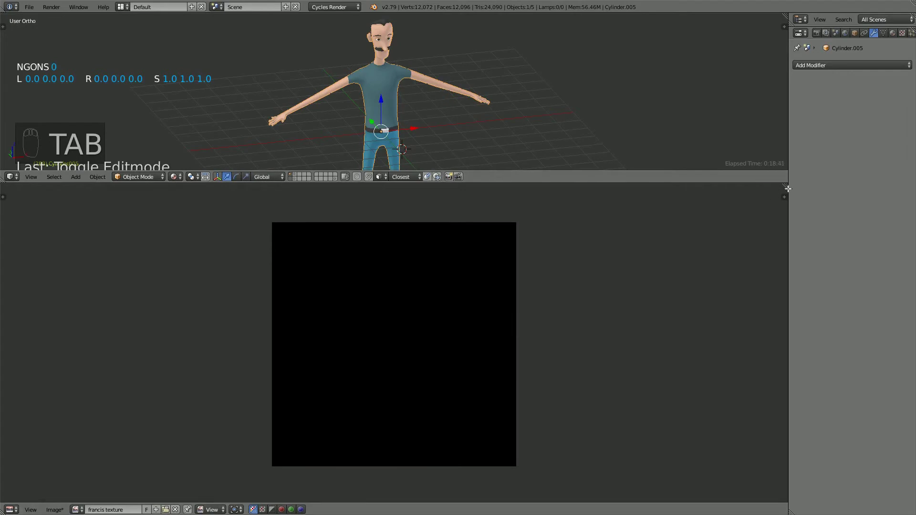
drag(786, 188, 465, 203)
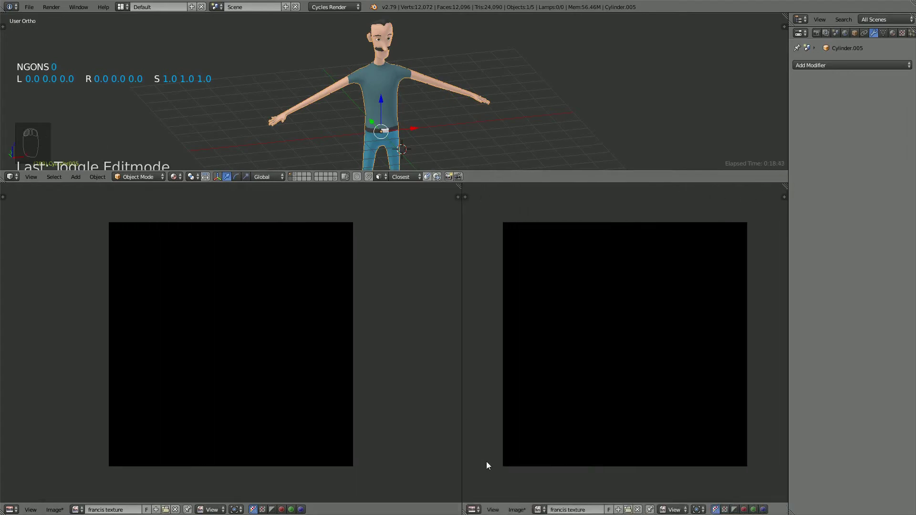
click(474, 509)
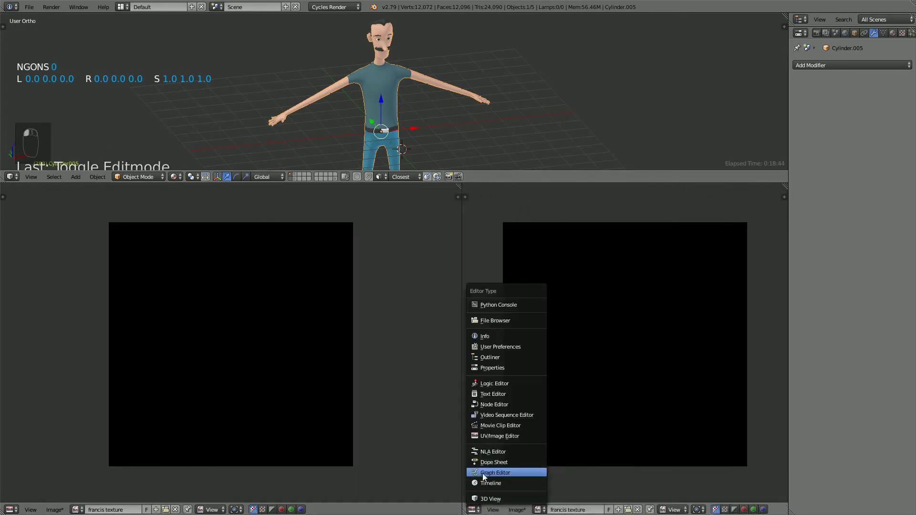
click(497, 405)
key(n)
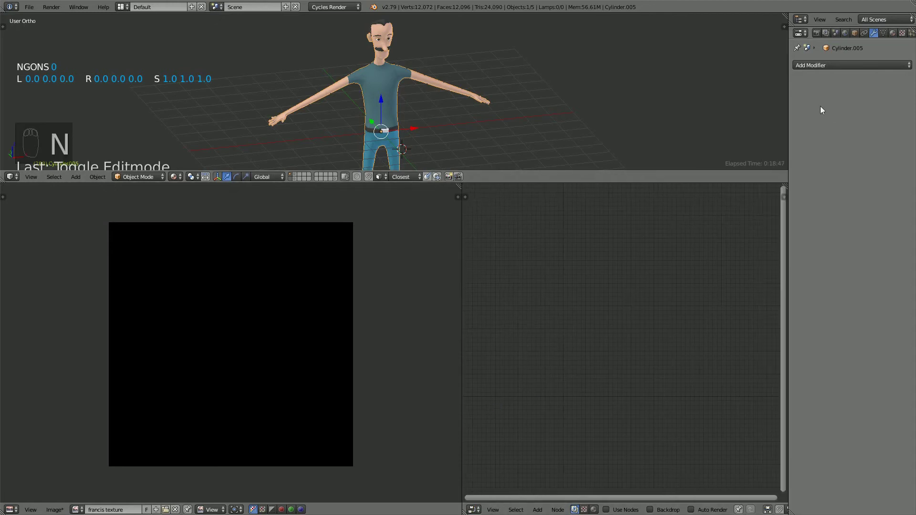
Show the material settings and display the corp material's shader nodes in the Node Editor
click(892, 33)
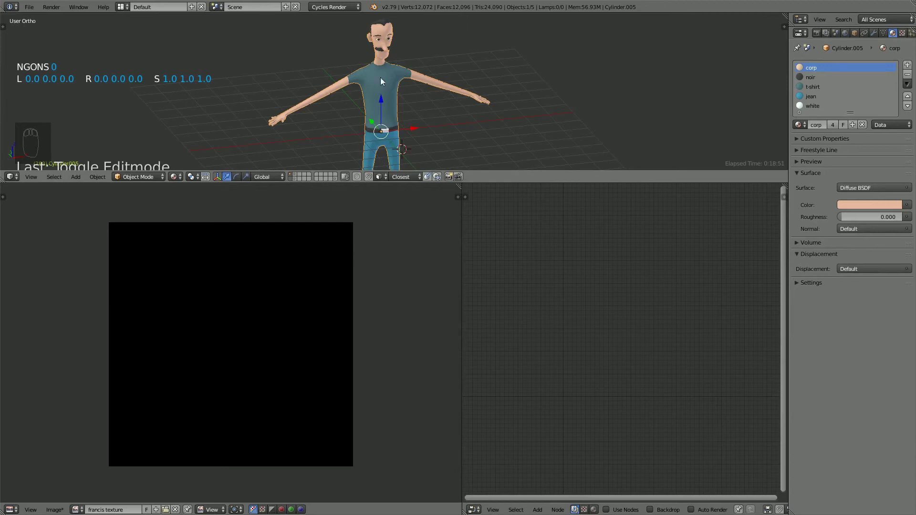
click(594, 509)
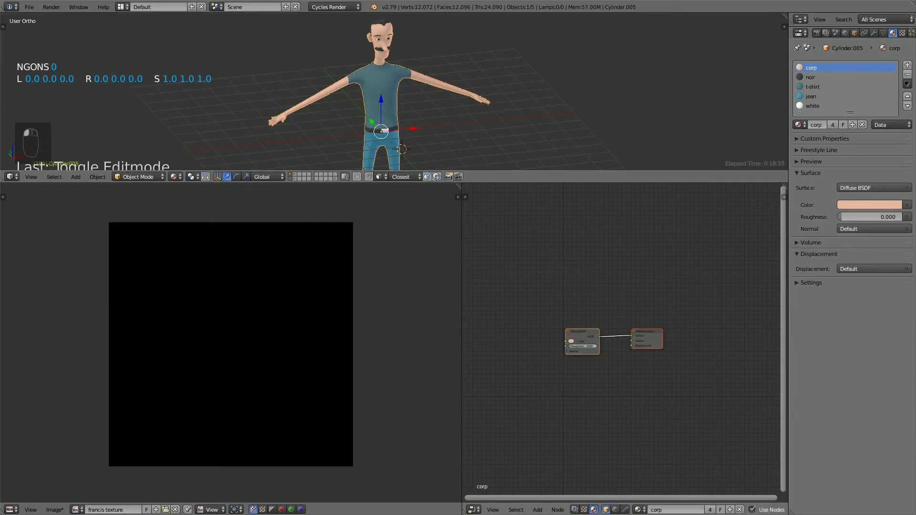
scroll(583, 307, up, 1)
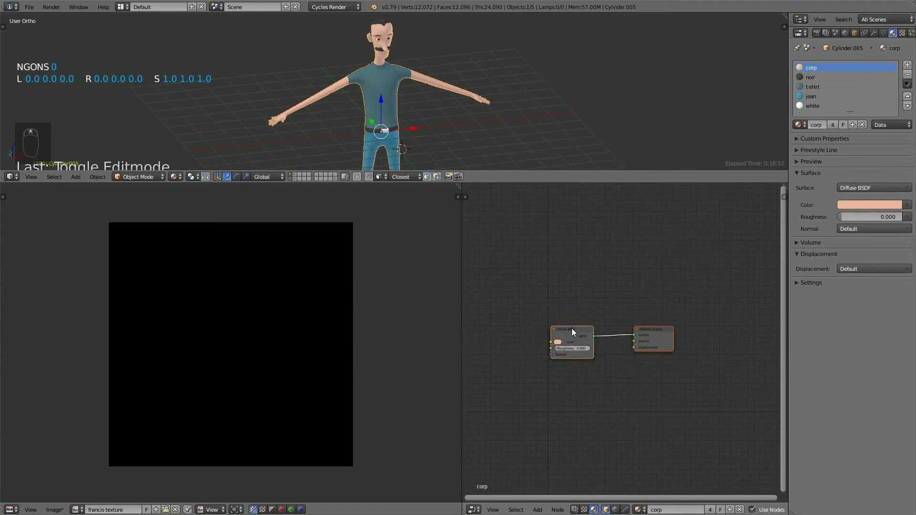
Add an Image Texture node above the Diffuse BSDF node in the corp material
key(a)
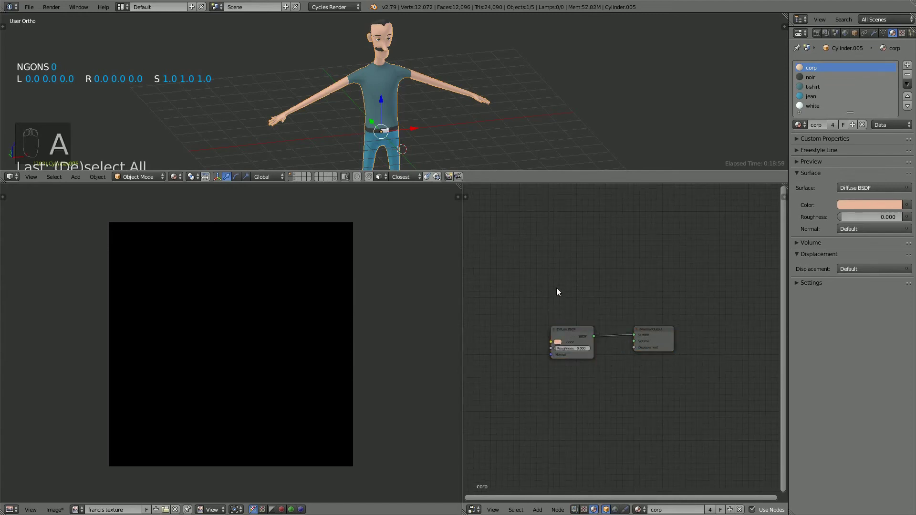
key(shift+a)
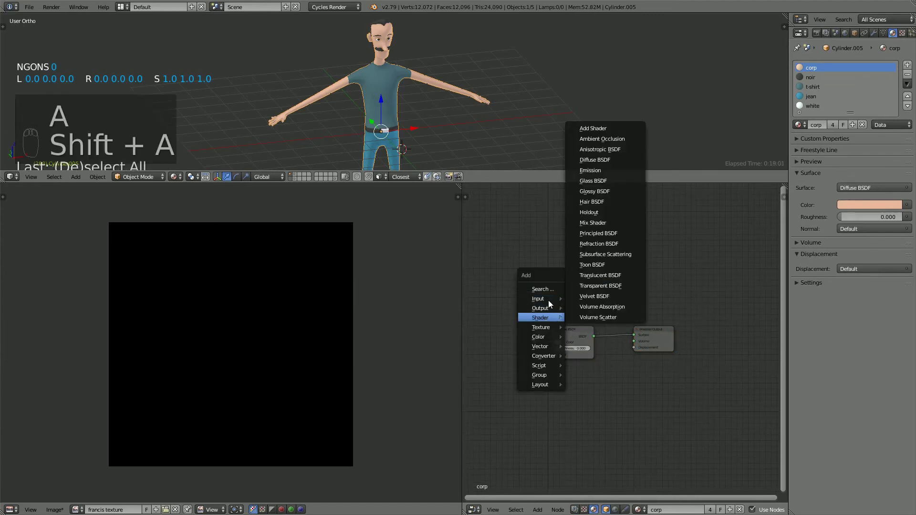
mouse_move(541, 318)
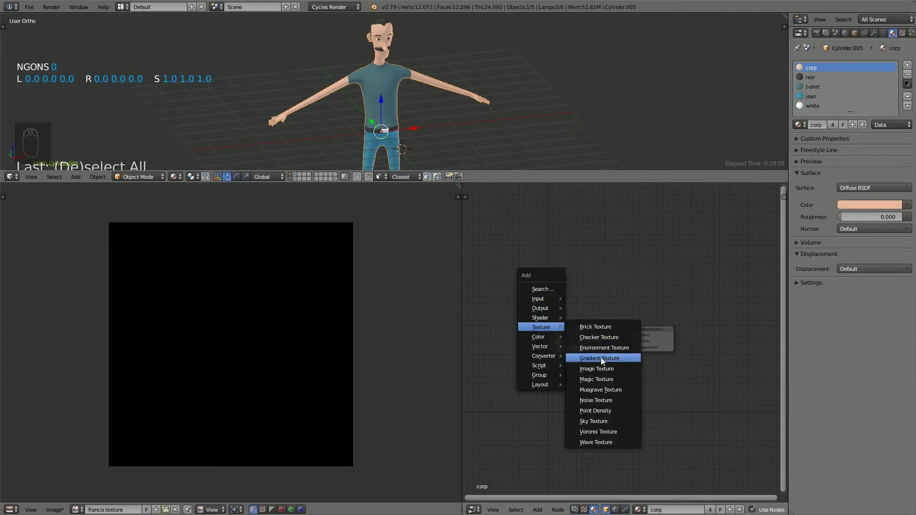
click(608, 369)
click(533, 261)
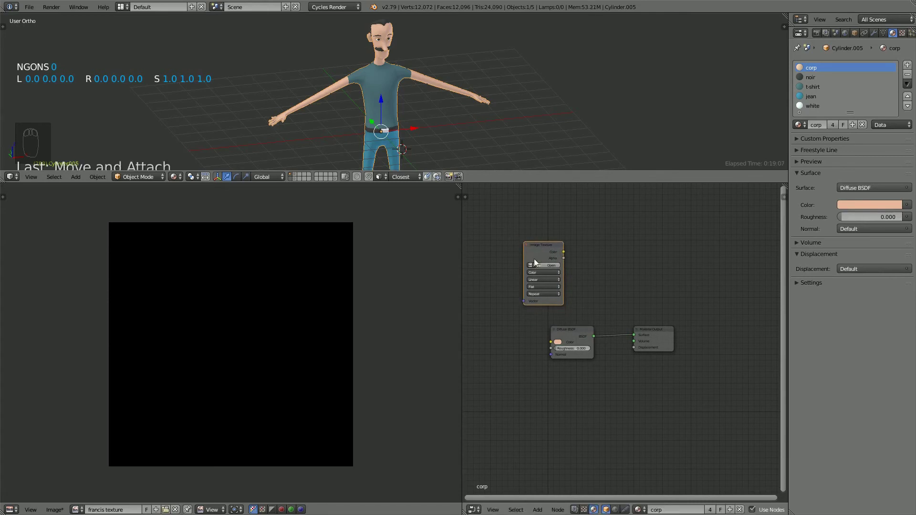
Assign the "francis texture" image to the Image Texture node
click(531, 265)
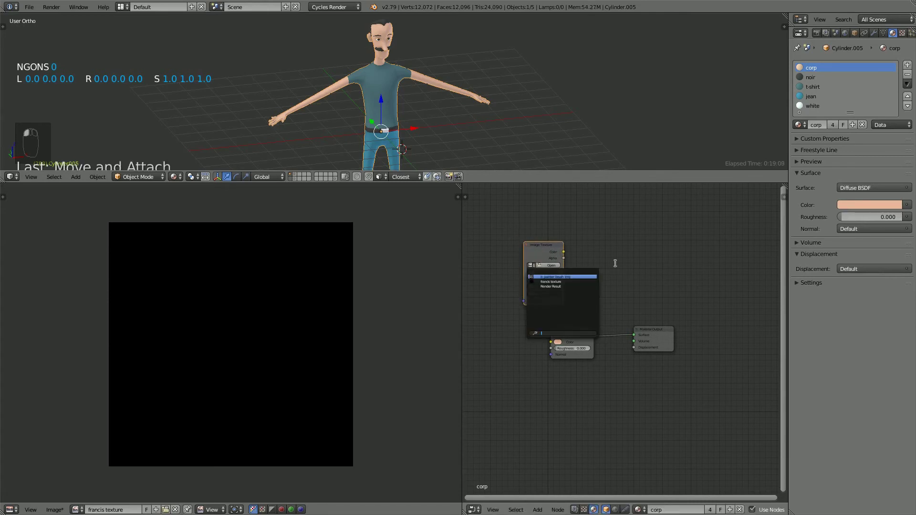
scroll(586, 239, up, 2)
middle_drag(586, 239, 603, 303)
scroll(605, 302, up, 4)
click(517, 278)
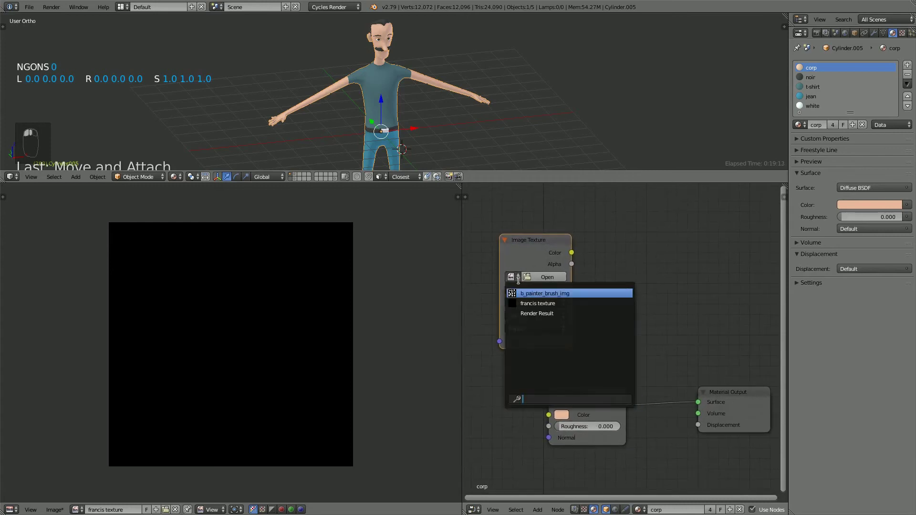
click(545, 304)
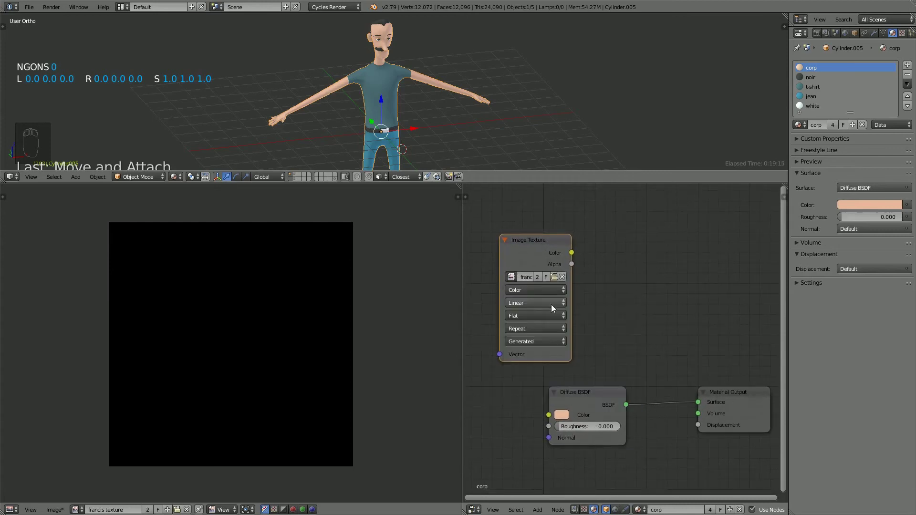
Position the unconnected Image Texture node directly above the Diffuse BSDF node
drag(536, 250, 585, 263)
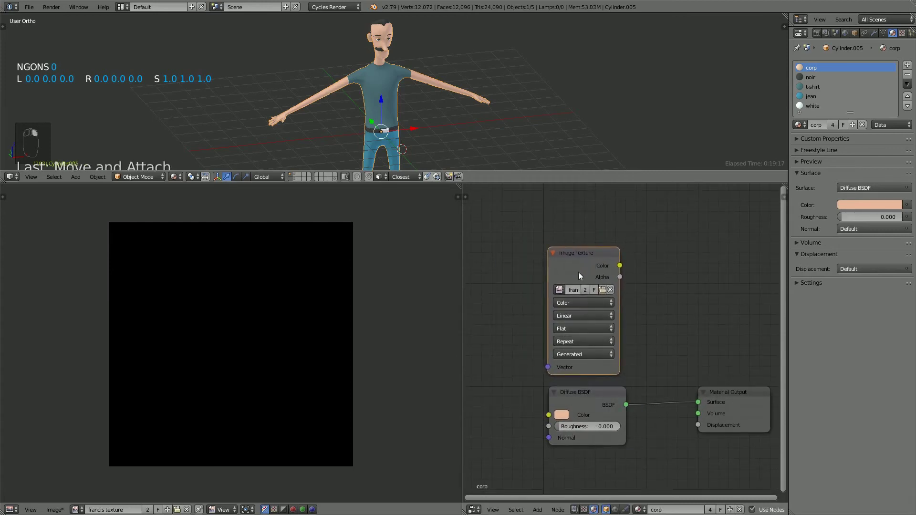
right_drag(598, 259, 579, 259)
right_click(596, 407)
Copy the corp material's Image Texture node, then reselect it as the active node and place it slightly farther above the Diffuse BSDF
right_click(583, 262)
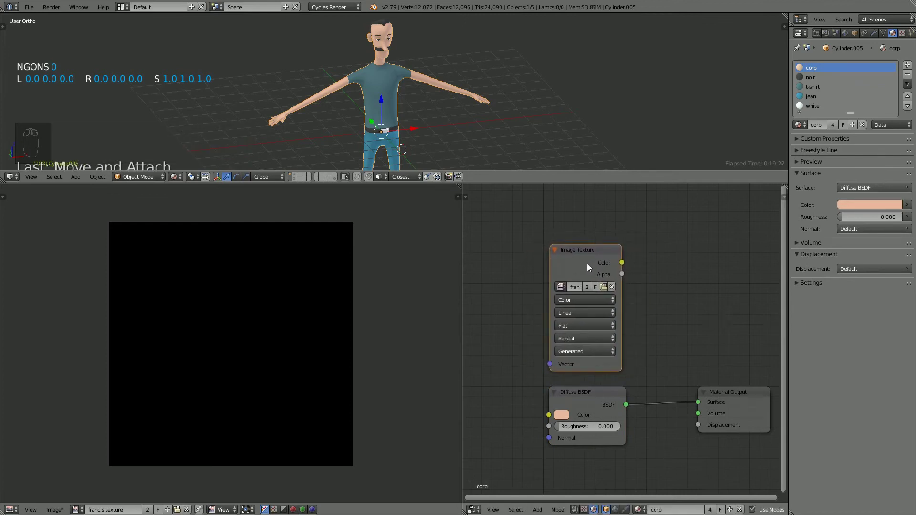
key(ctrl+c)
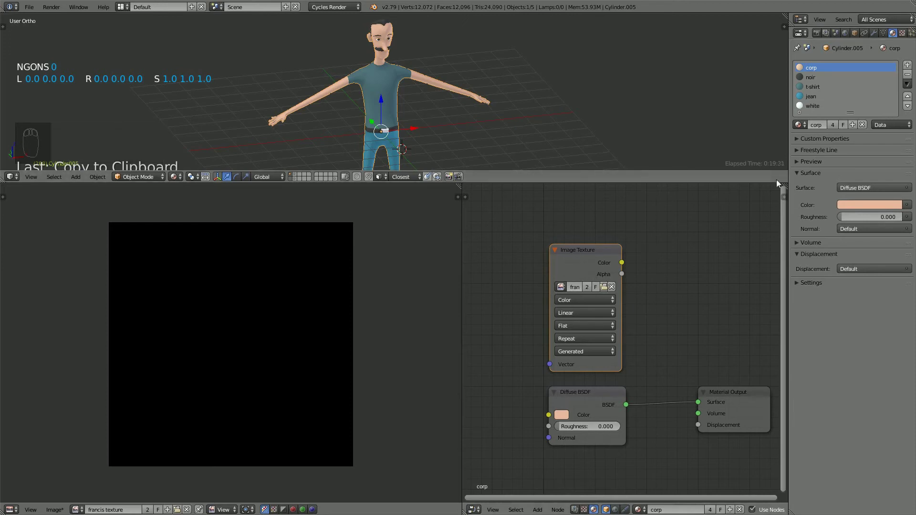
right_click(594, 406)
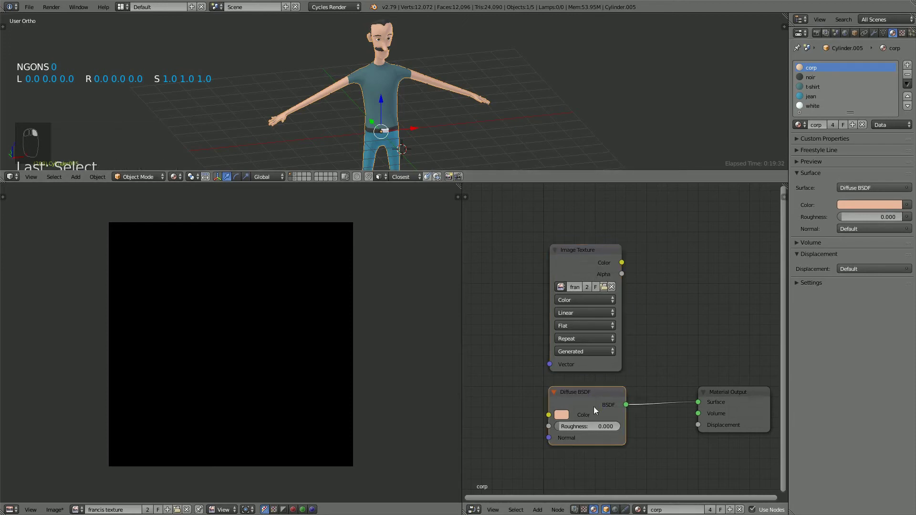
right_click(585, 253)
mouse_move(591, 249)
right_down()
mouse_move(603, 241)
mouse_move(594, 214)
mouse_move(579, 241)
mouse_move(600, 255)
right_up()
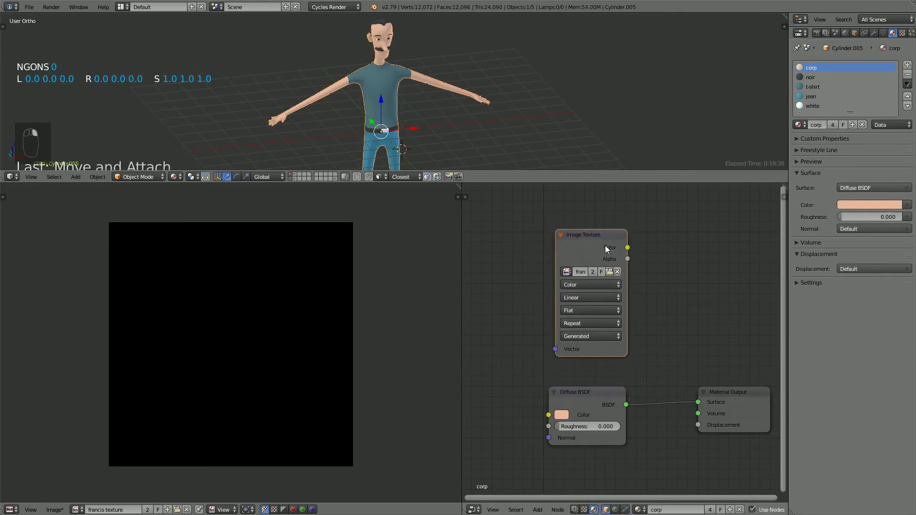
Paste the copied Image Texture node into the noir, t-shirt, jean and white materials
click(808, 78)
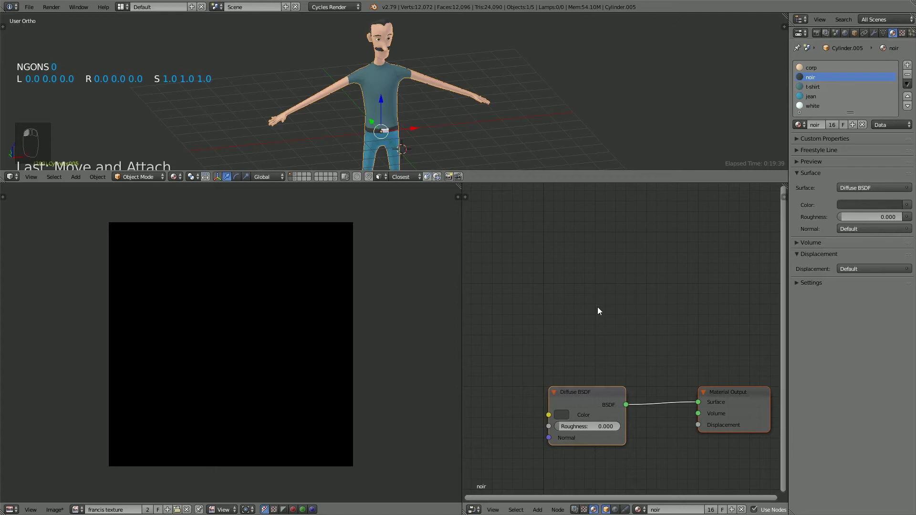
key(ctrl+v)
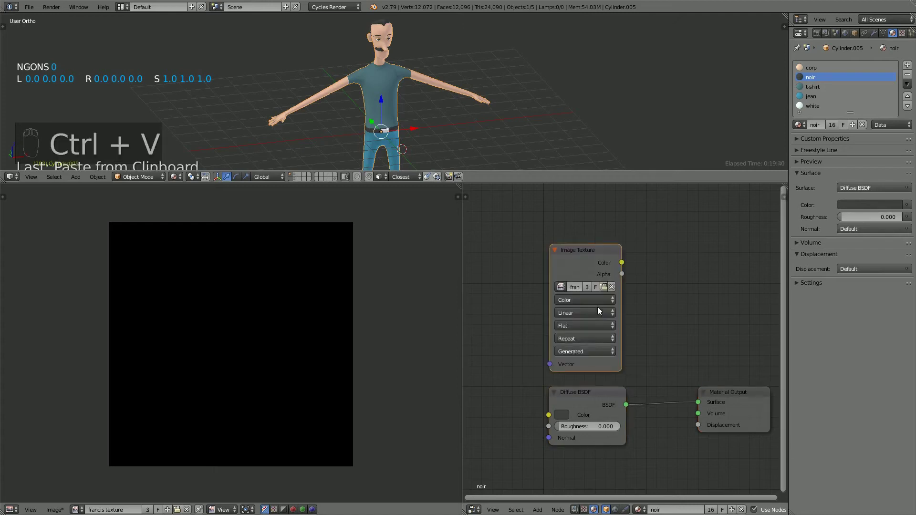
click(813, 87)
key(ctrl+v)
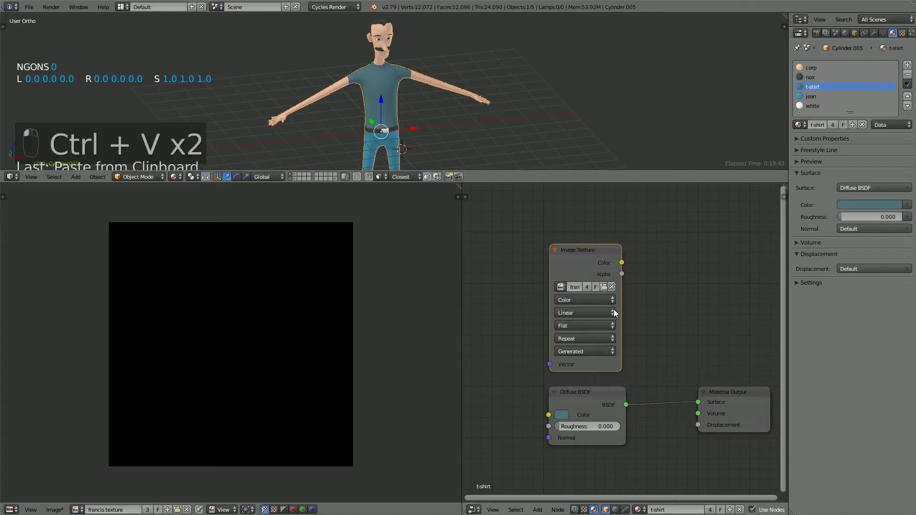
click(809, 97)
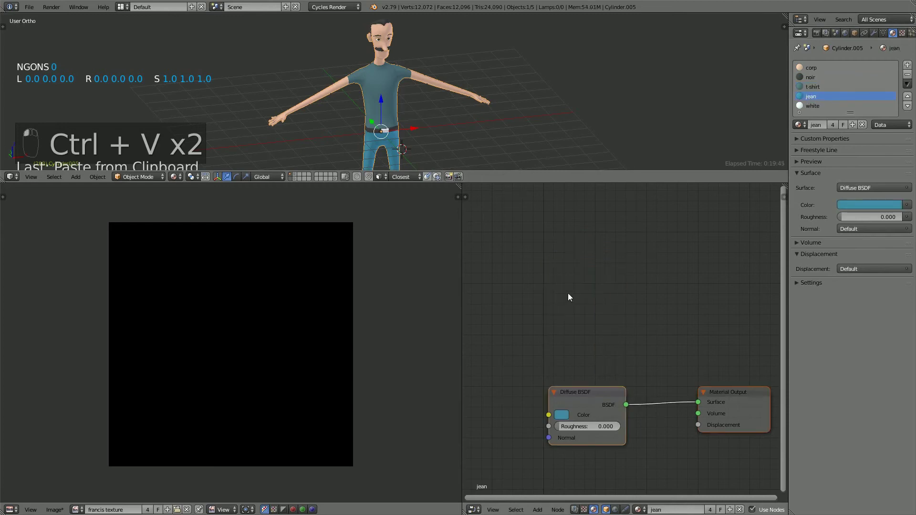
key(ctrl+v)
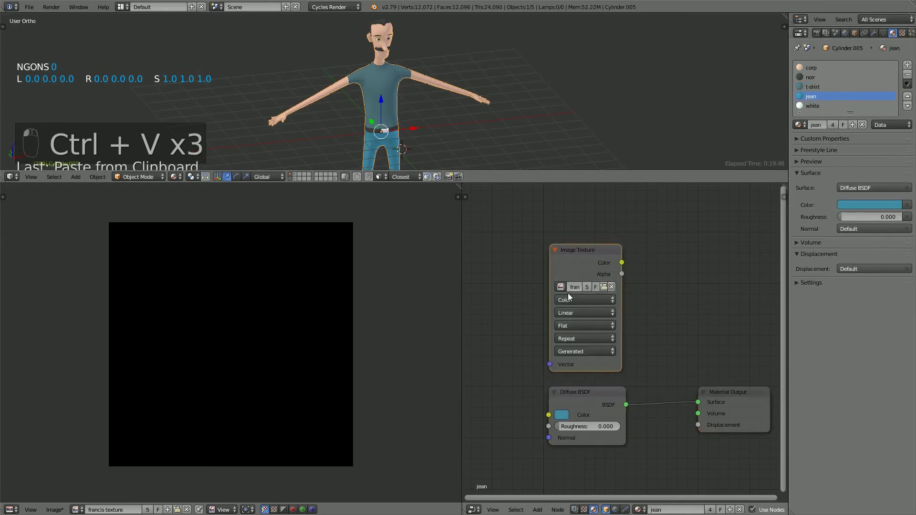
click(811, 106)
key(ctrl+v)
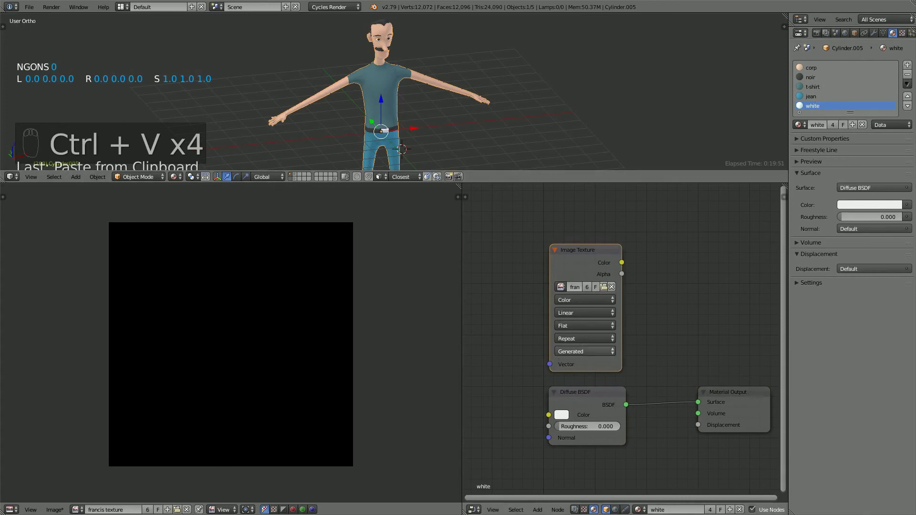
Show the render bake settings and set the bake type to Diffuse with only the Color contribution enabled
click(816, 33)
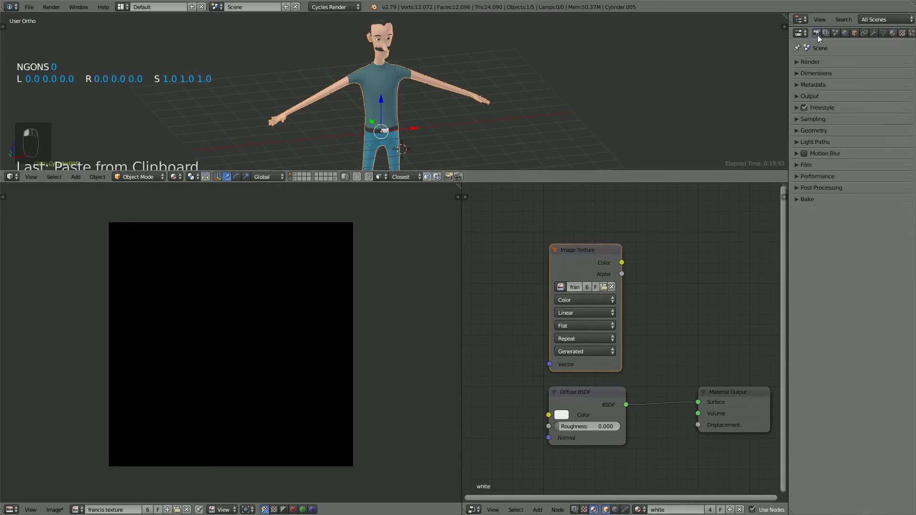
click(804, 200)
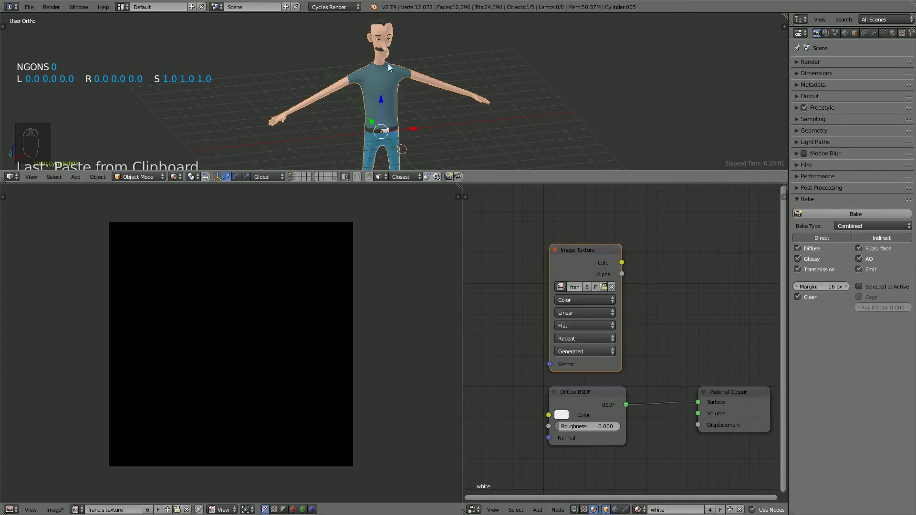
click(868, 226)
click(849, 226)
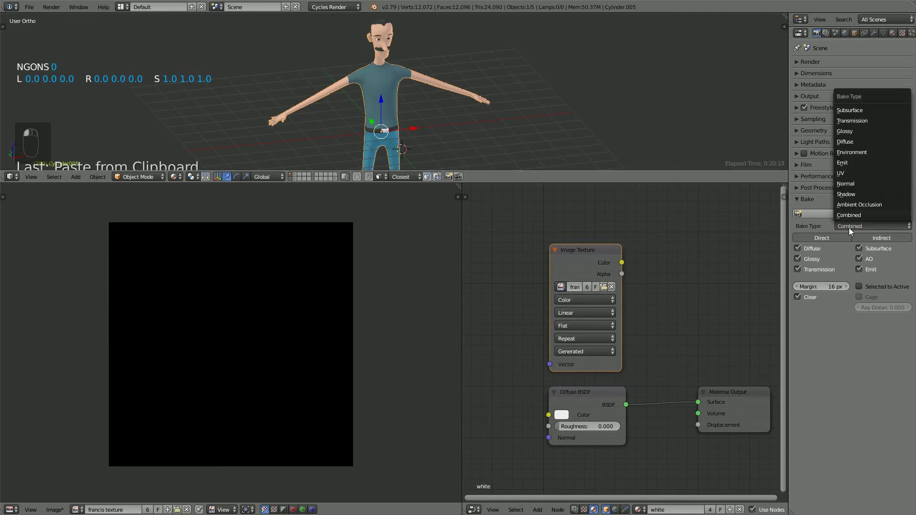
click(854, 142)
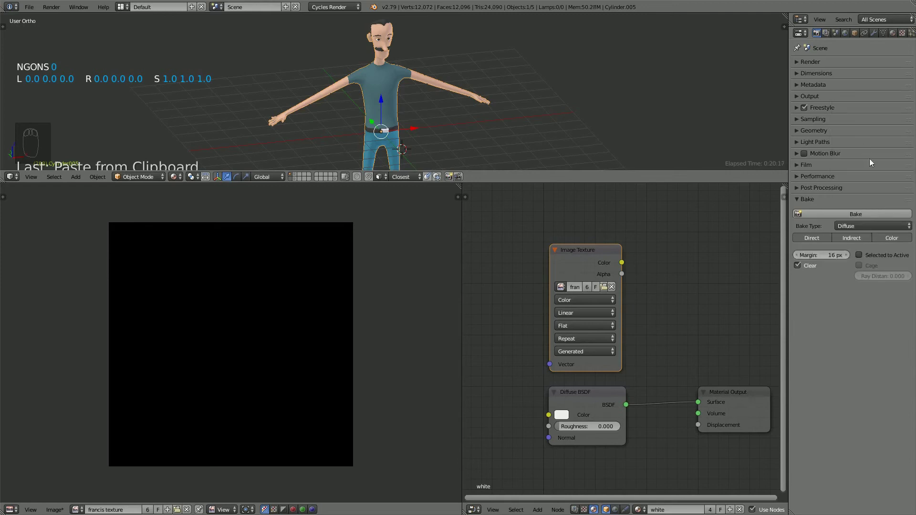
click(812, 238)
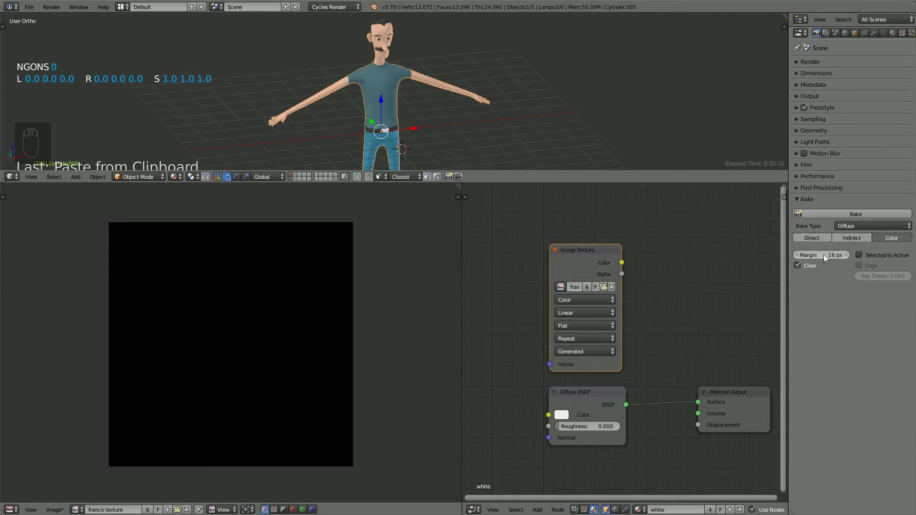
Display the character's UV layout over the image and set the bake margin to 10 px
key(Tab)
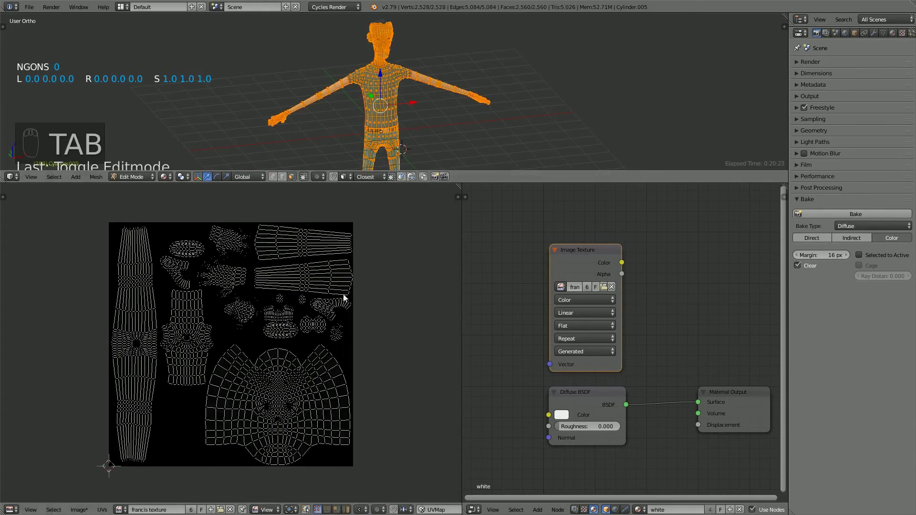
scroll(252, 367, up, 3)
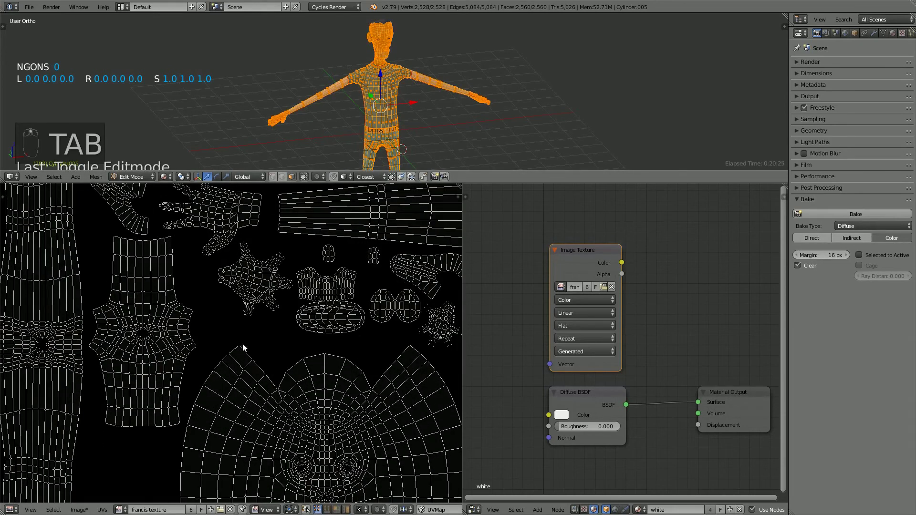
click(831, 255)
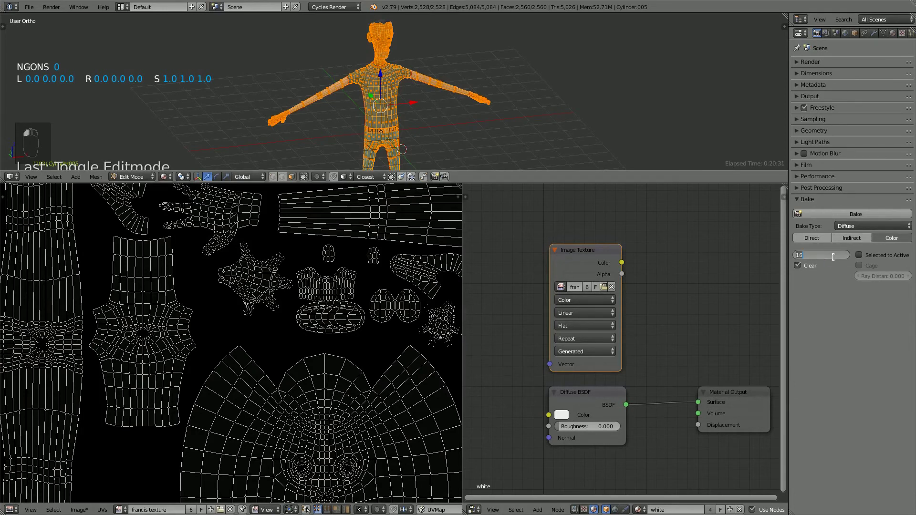
text(10)
key(Return)
Enlarge the 3D view, save over the existing blend file, and bake the diffuse color into the francis texture image
scroll(430, 125, down, 3)
key(Tab)
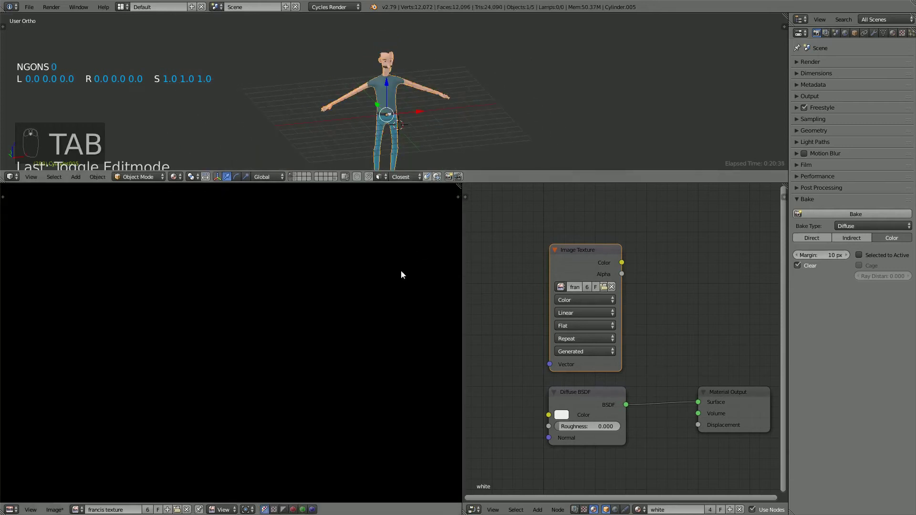
key(Tab)
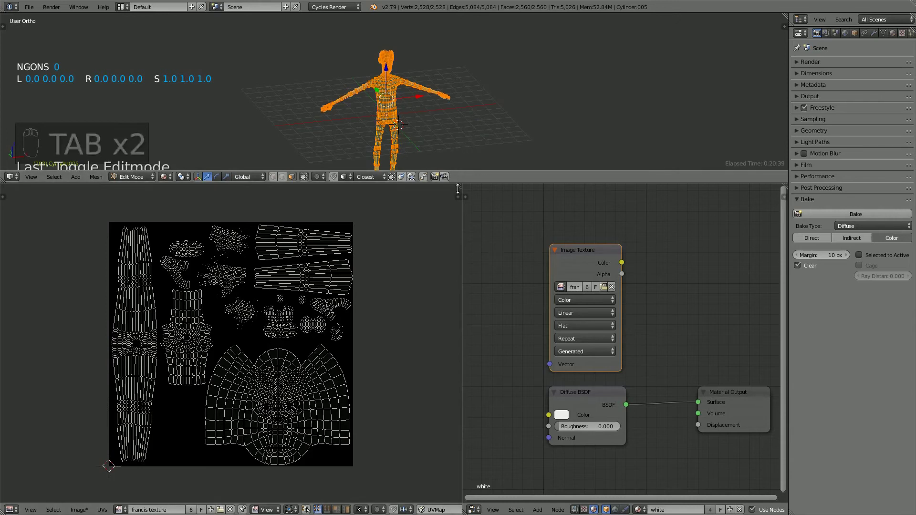
drag(457, 189, 460, 246)
key(ctrl+s)
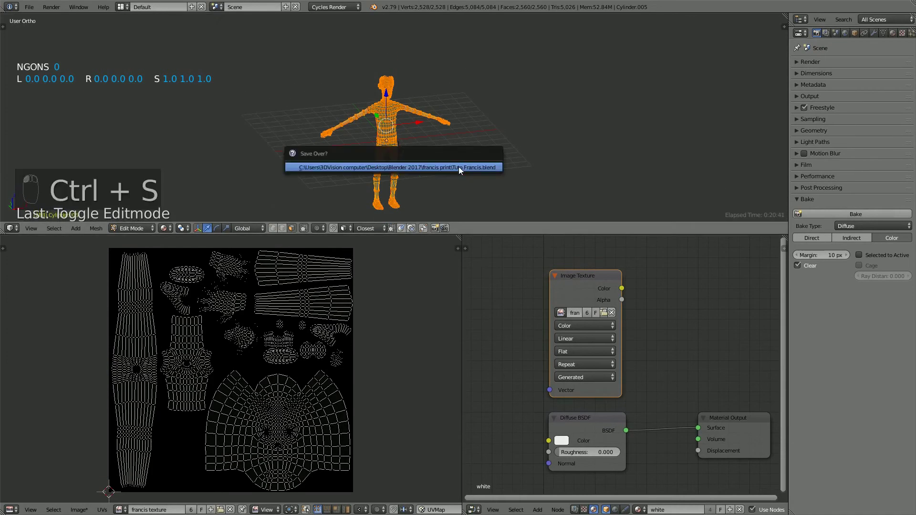
click(842, 214)
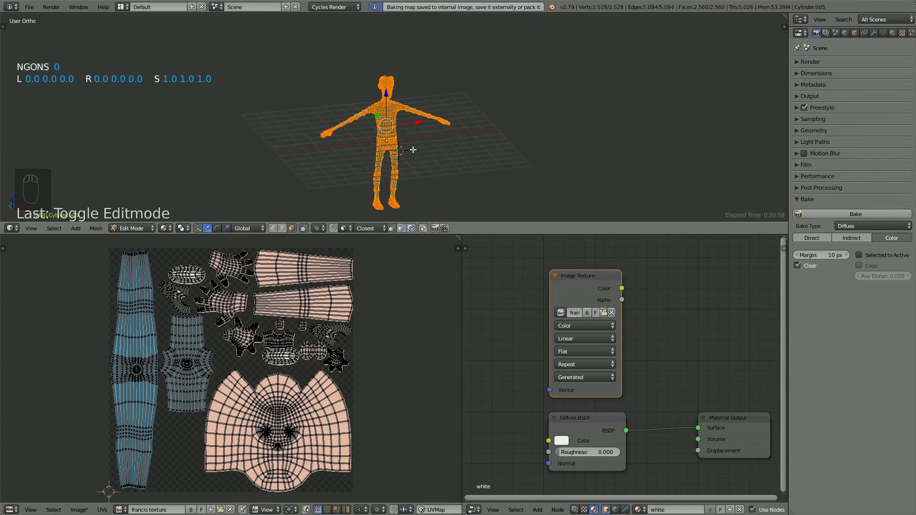
Examine the baked colors and margins around the UV islands for overlaps between neighboring islands
scroll(230, 408, up, 1)
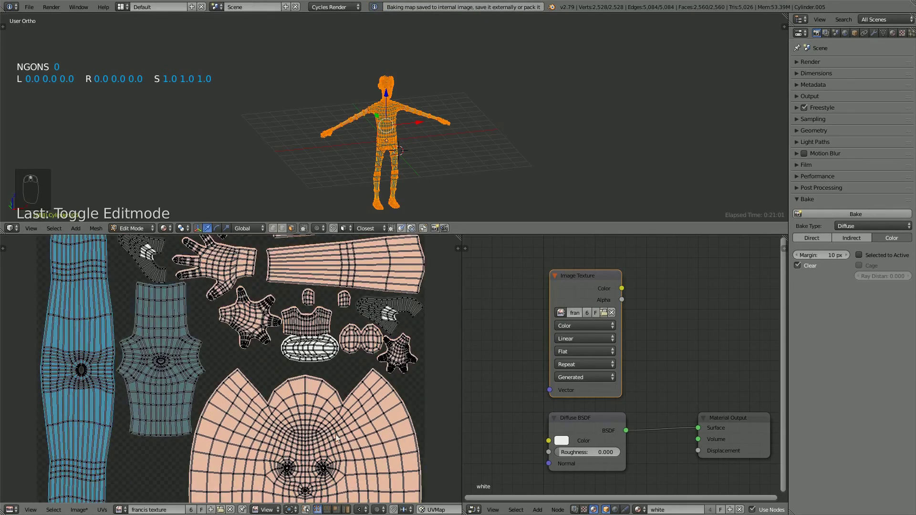
scroll(337, 436, up, 3)
scroll(344, 301, down, 3)
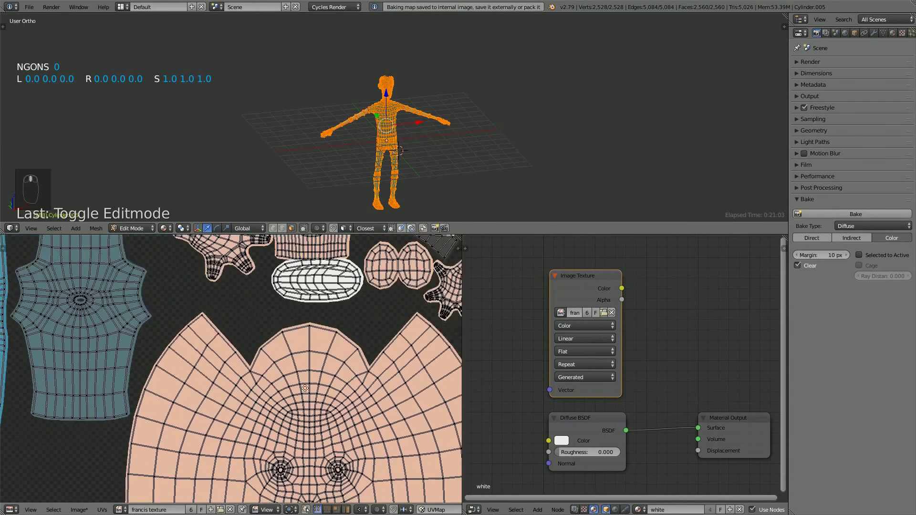
scroll(308, 356, up, 2)
scroll(311, 340, down, 1)
middle_drag(288, 321, 273, 340)
scroll(292, 411, up, 4)
scroll(273, 341, up, 1)
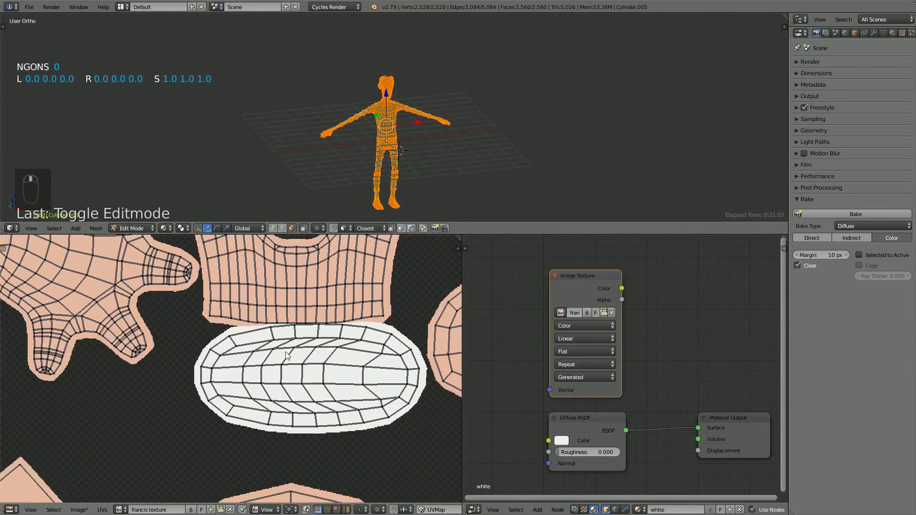
scroll(331, 333, up, 2)
scroll(331, 333, down, 5)
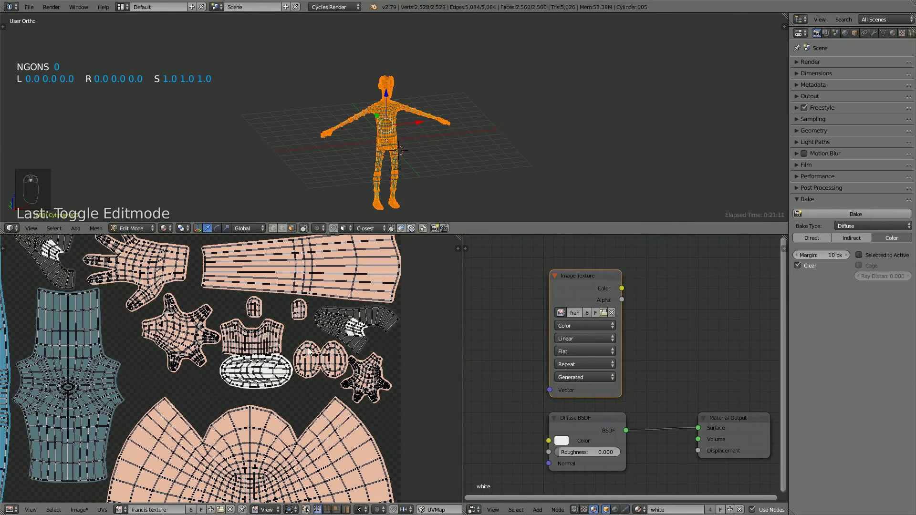
Move the white oval UV island down, away from the skin-colored island directly above it
scroll(309, 353, up, 3)
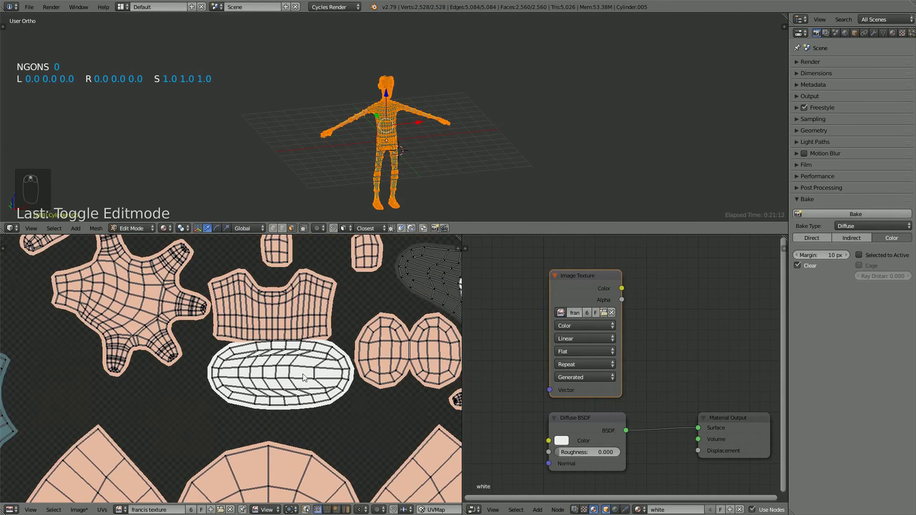
key(l)
key(g)
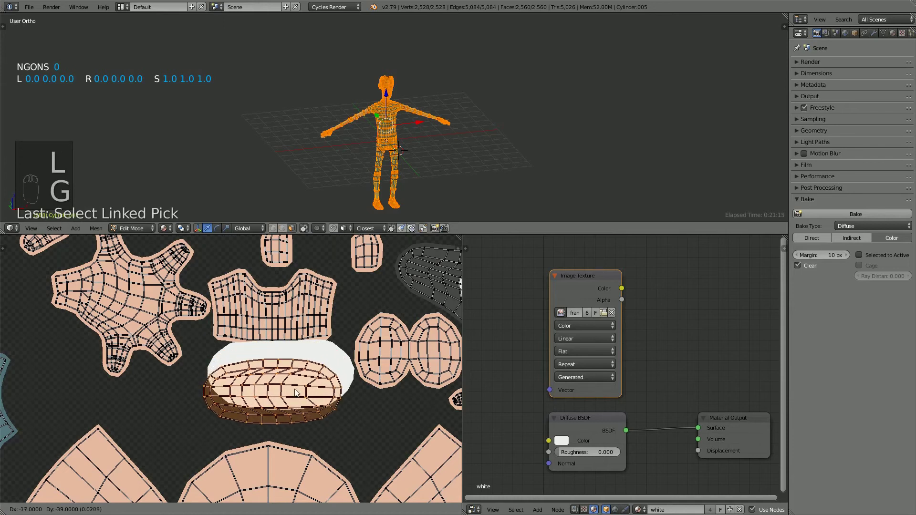
click(296, 390)
scroll(295, 390, down, 3)
scroll(252, 346, up, 4)
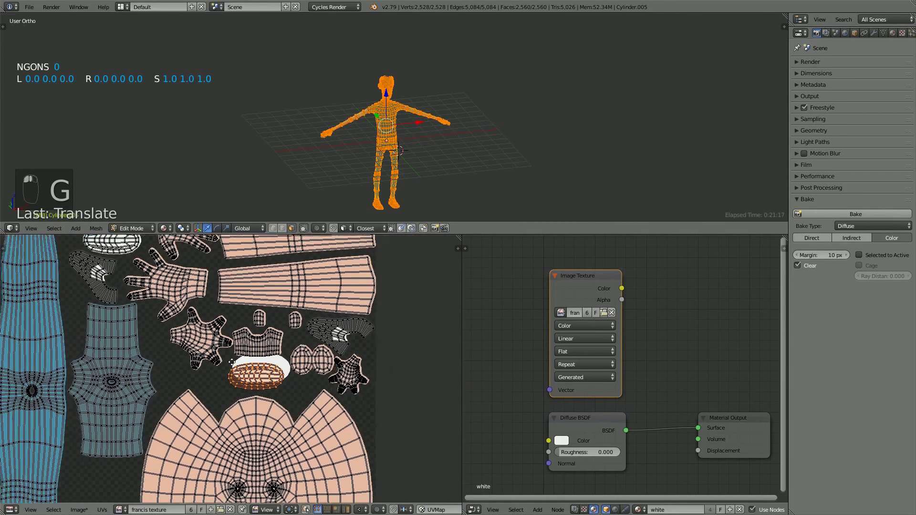
Move the left one of the two touching skin-colored oval UV islands away from its twin
scroll(217, 378, up, 2)
scroll(217, 379, down, 1)
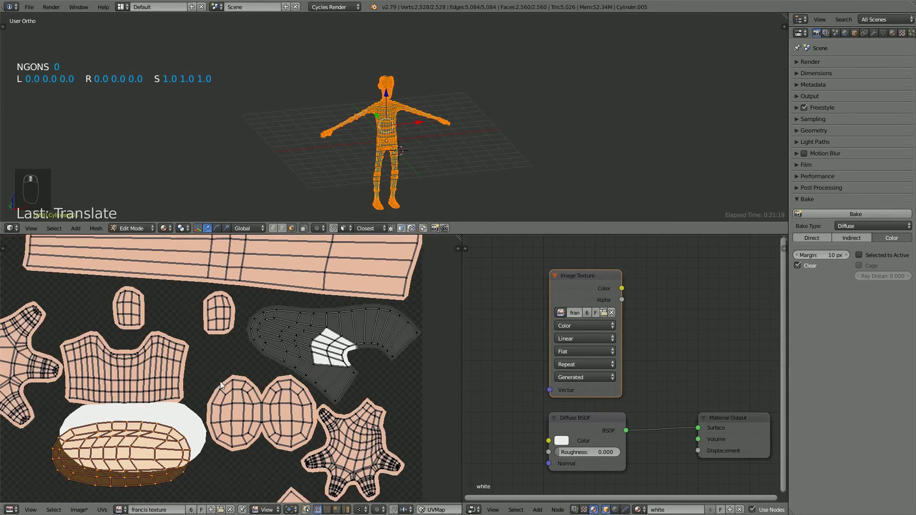
scroll(313, 412, up, 1)
middle_drag(277, 411, 305, 344)
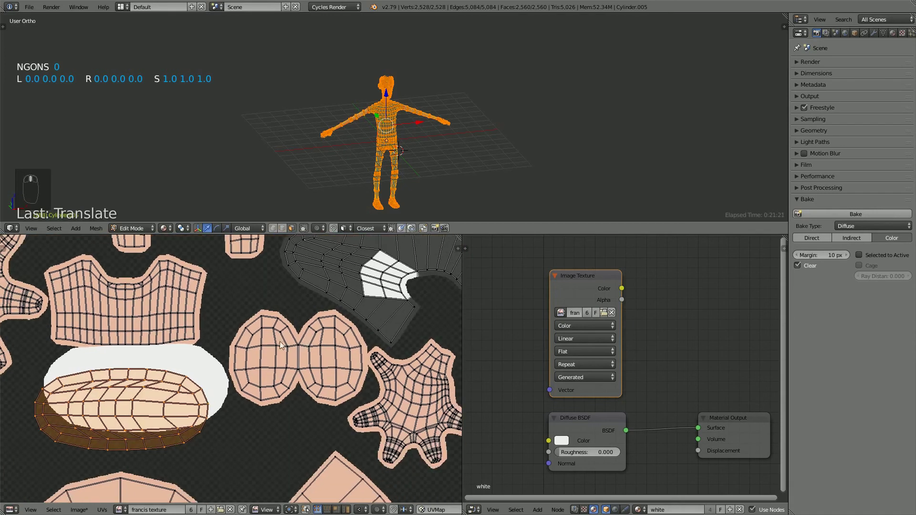
right_click(284, 346)
key(l)
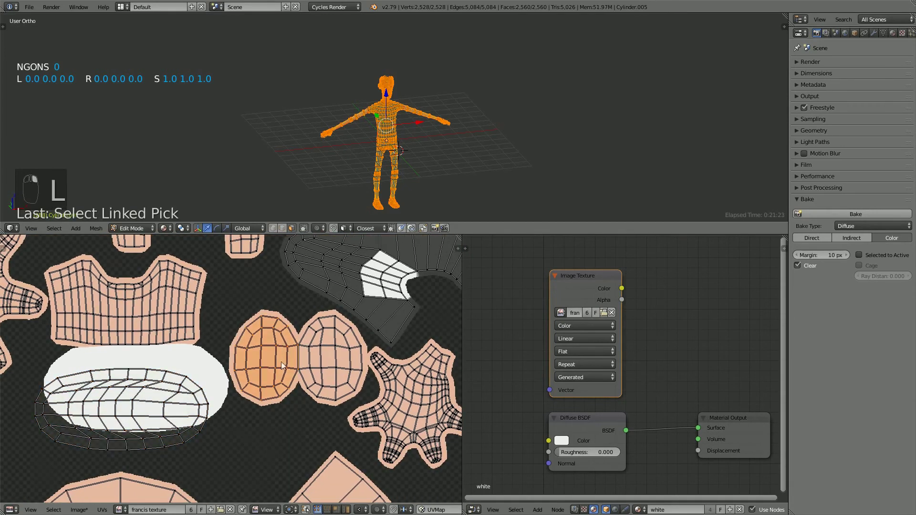
key(g)
click(278, 342)
Examine the spacing between the remaining UV islands, including the hands, feet, arms and shoes
scroll(248, 358, down, 3)
middle_drag(224, 369, 412, 334)
middle_drag(207, 385, 282, 343)
scroll(281, 342, down, 4)
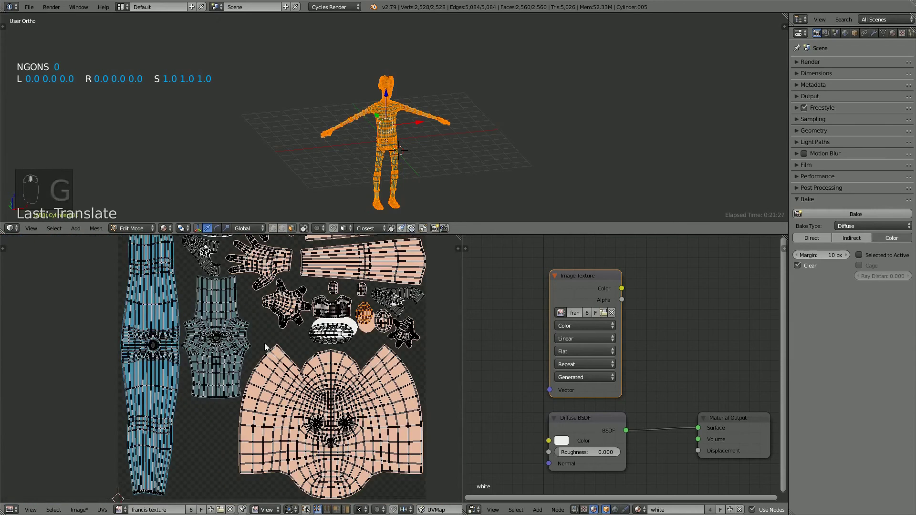
scroll(233, 353, up, 4)
scroll(234, 350, up, 1)
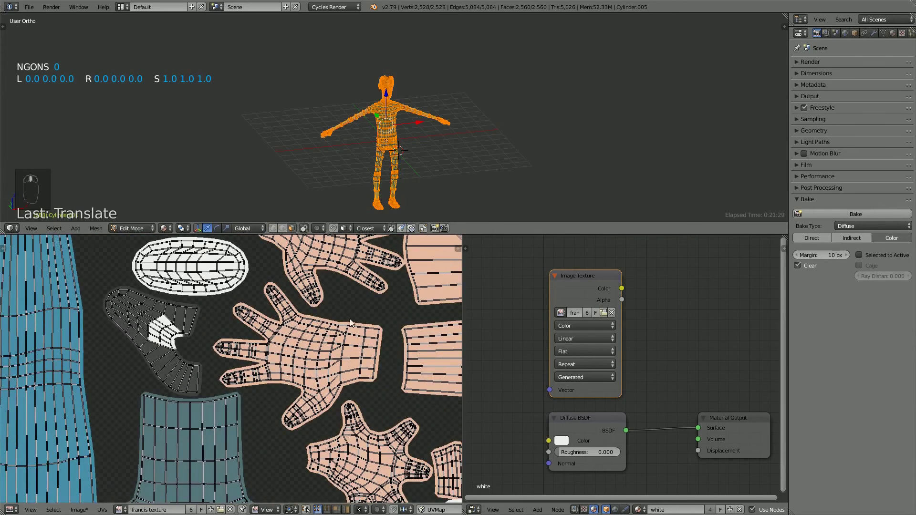
middle_drag(375, 305, 293, 368)
scroll(305, 374, down, 5)
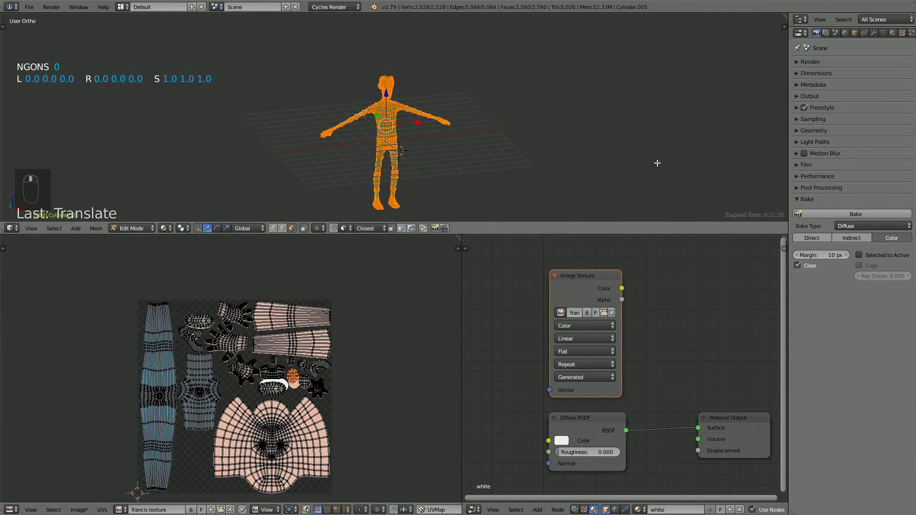
Deselect the UV islands, rebake the diffuse color with a 10 px margin into the francis texture image and check the island edges
key(a)
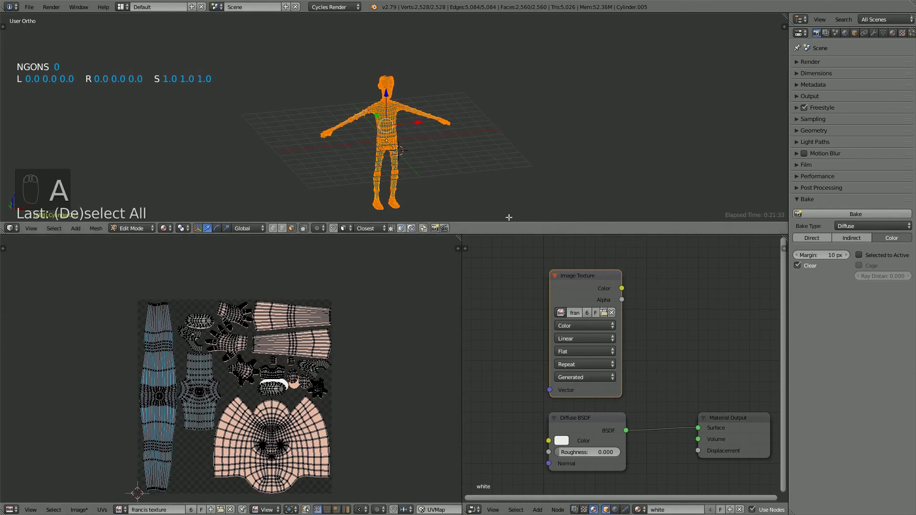
click(830, 213)
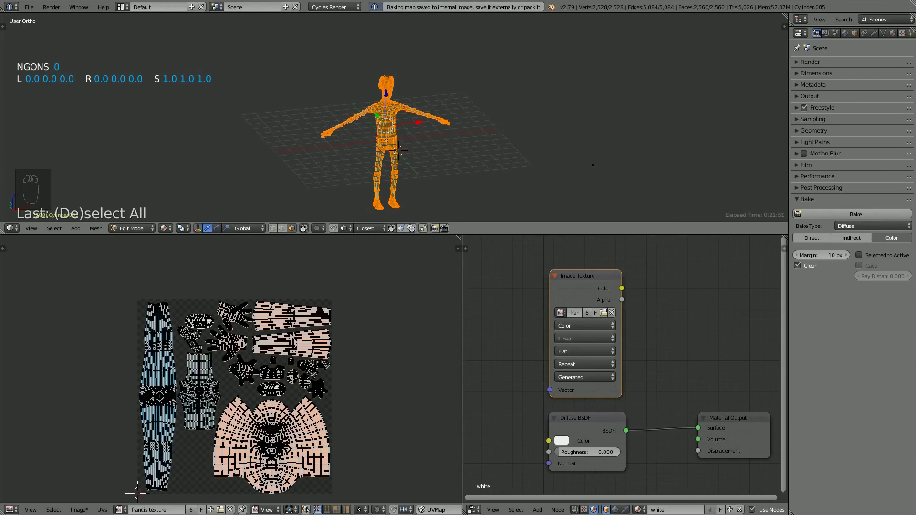
scroll(286, 405, up, 4)
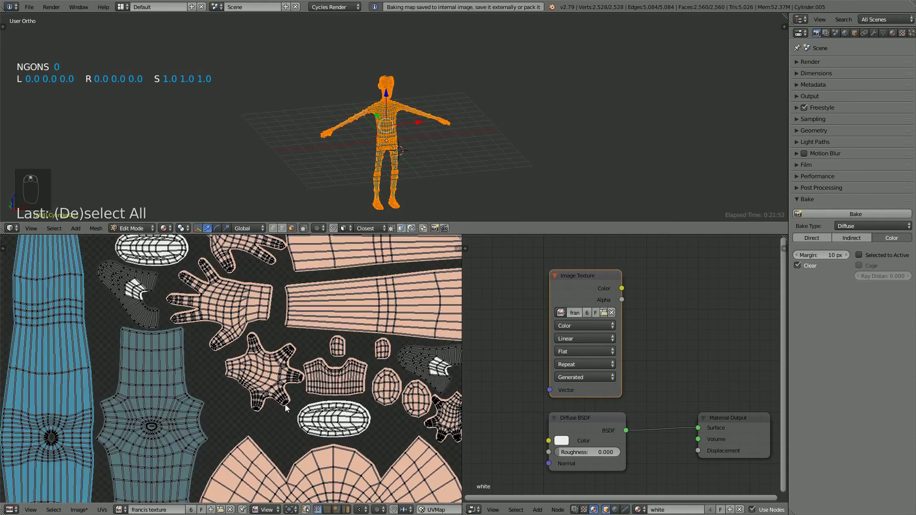
middle_drag(314, 337, 271, 370)
scroll(271, 370, down, 1)
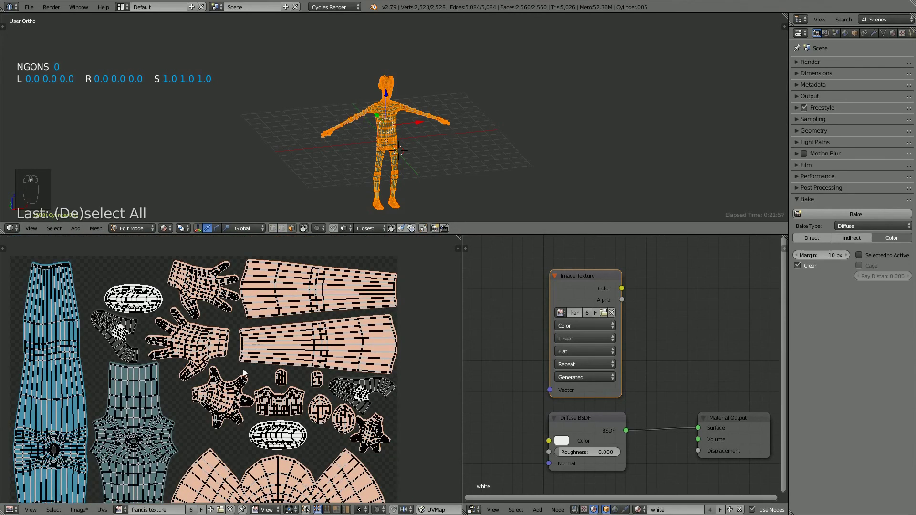
middle_drag(250, 313, 275, 368)
scroll(279, 367, up, 5)
scroll(279, 367, down, 4)
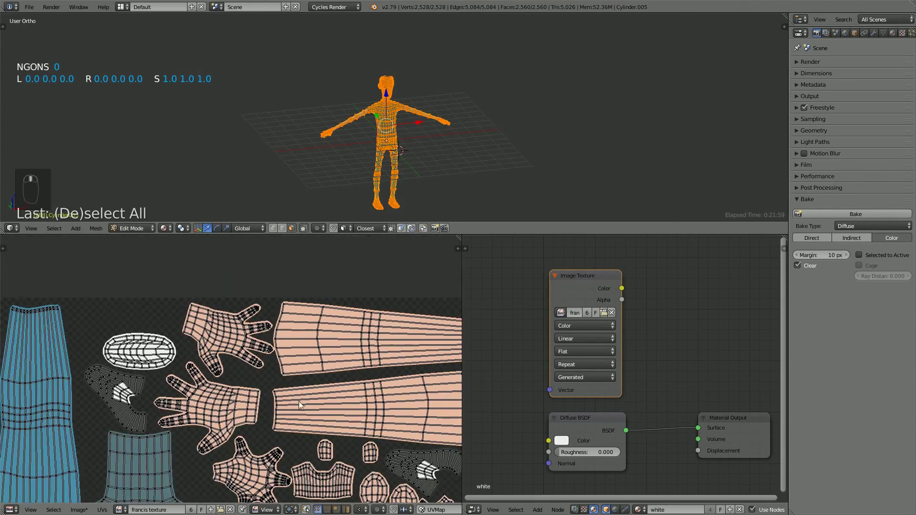
scroll(274, 340, down, 3)
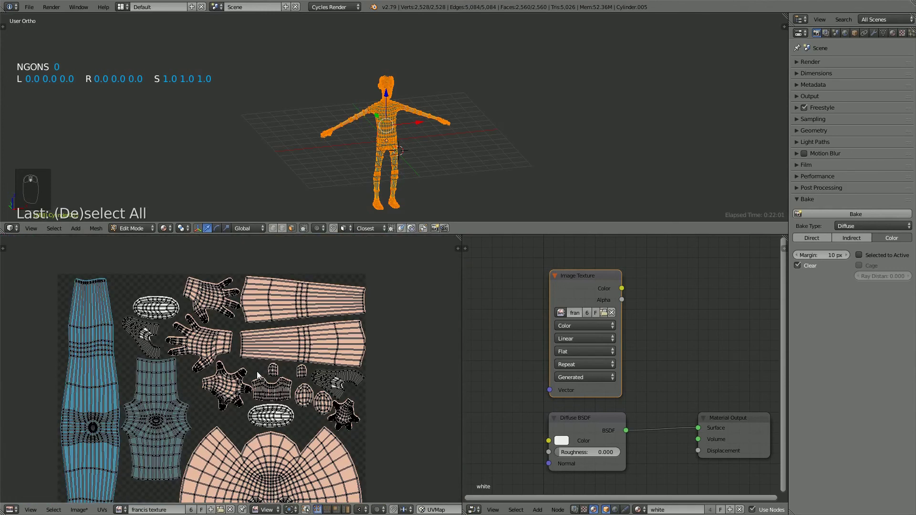
Save the baked image as francis texture.png in the francis print folder and return to Object Mode
key(shift+alt+s)
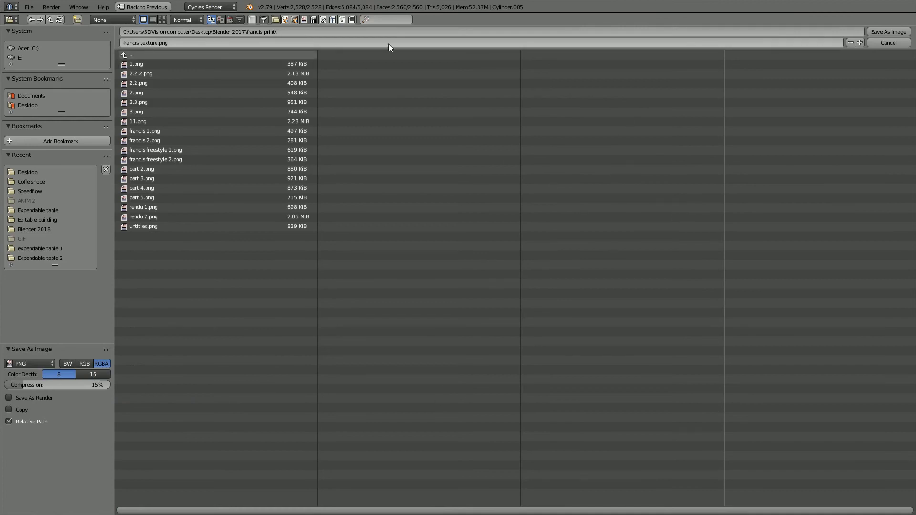
click(887, 31)
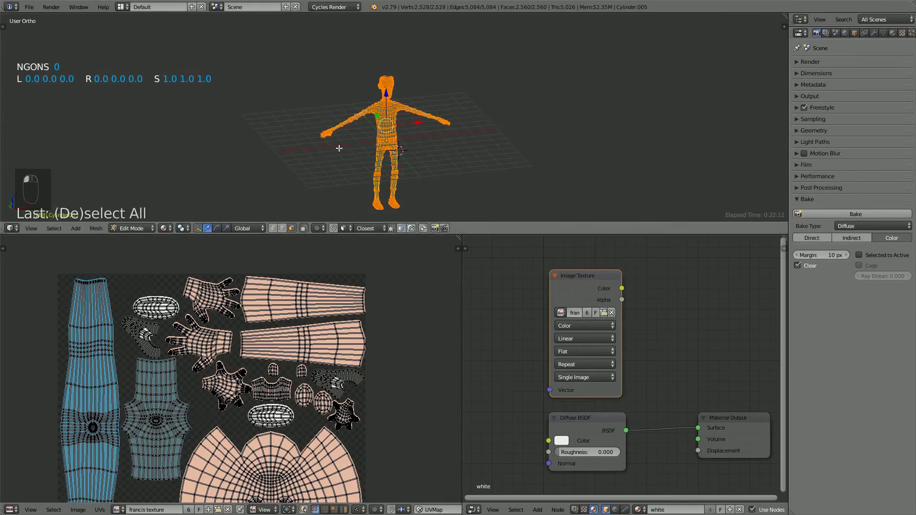
key(Tab)
Show the body's material settings and enlarge the 3D viewport over the UV and node editors
scroll(381, 119, up, 4)
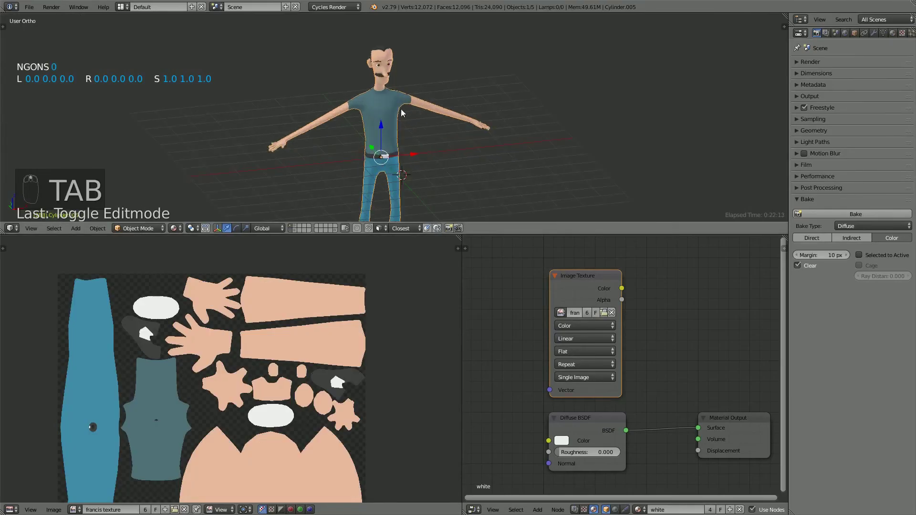
click(892, 33)
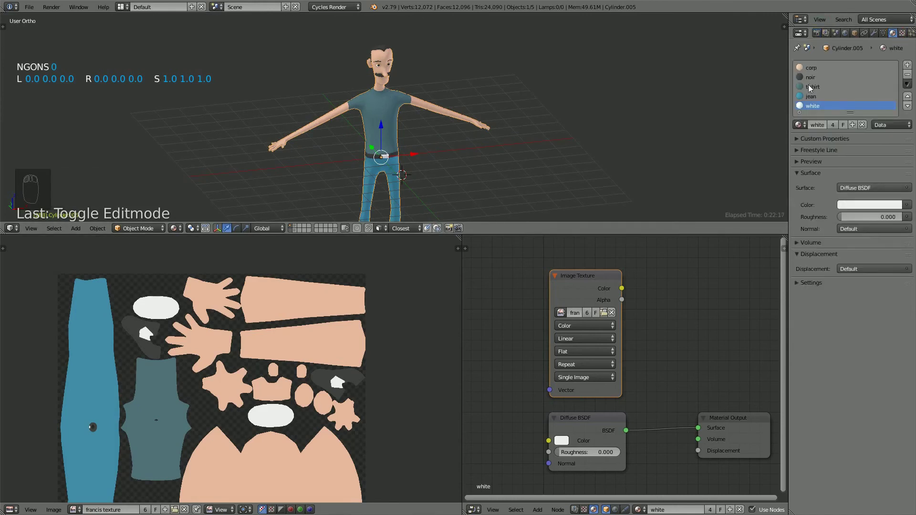
middle_drag(328, 118, 523, 252)
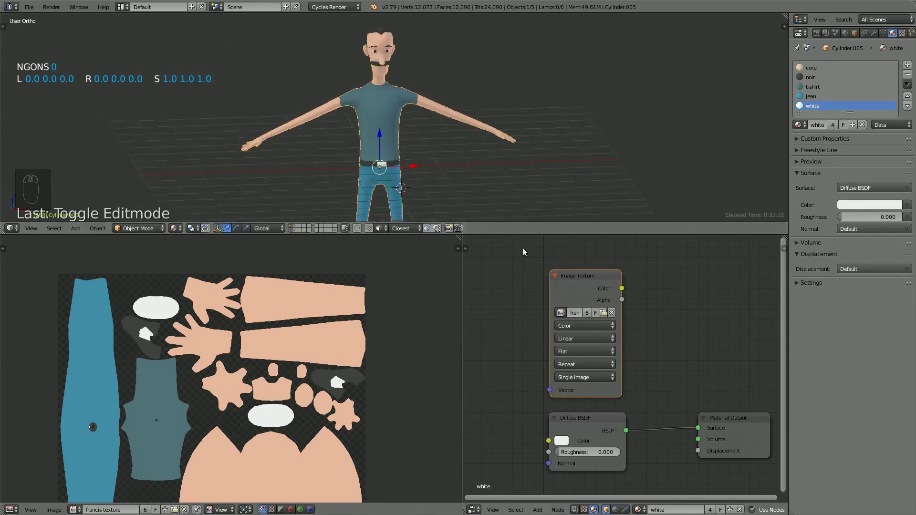
drag(518, 240, 518, 477)
scroll(434, 212, up, 4)
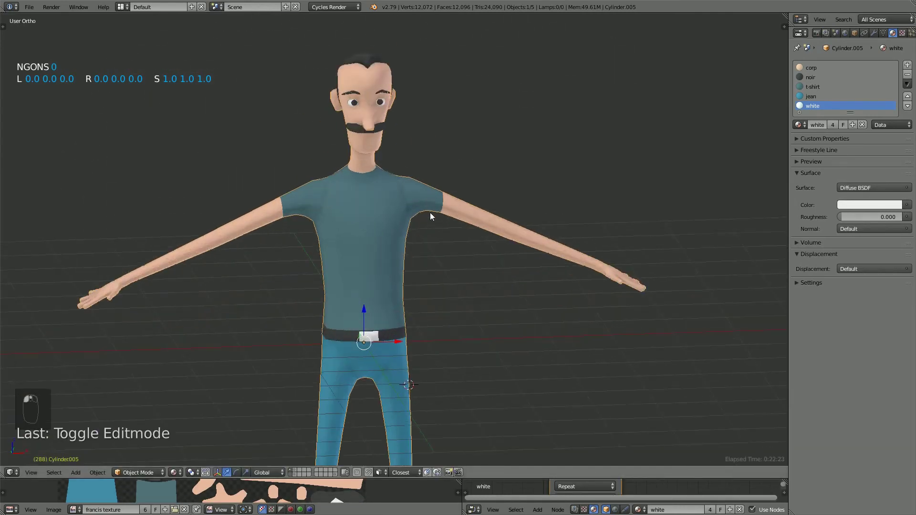
middle_drag(402, 225, 396, 226)
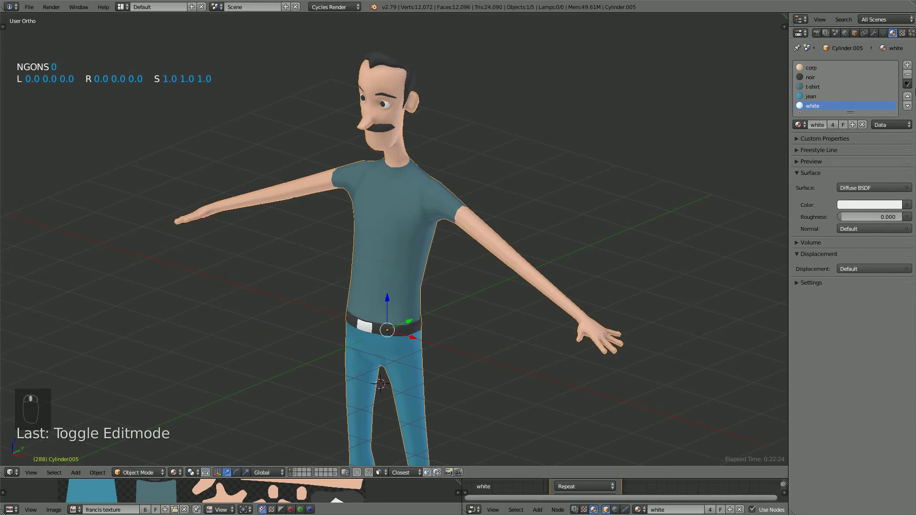
Remove all five material slots from the character's body
click(907, 75)
click(906, 75)
click(907, 75)
click(907, 75)
click(907, 75)
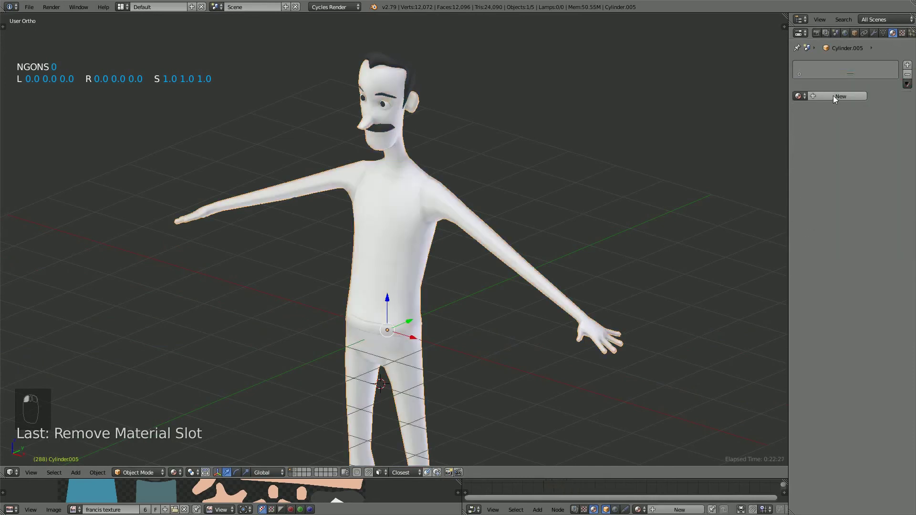
Create a new material on the body and name it Francis texture
click(835, 95)
click(820, 96)
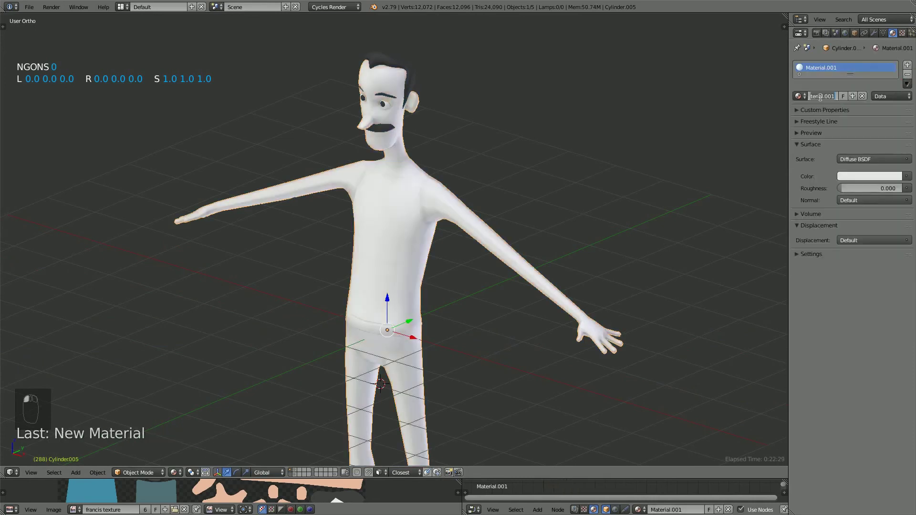
text(Fr)
text(ancis texture)
key(Return)
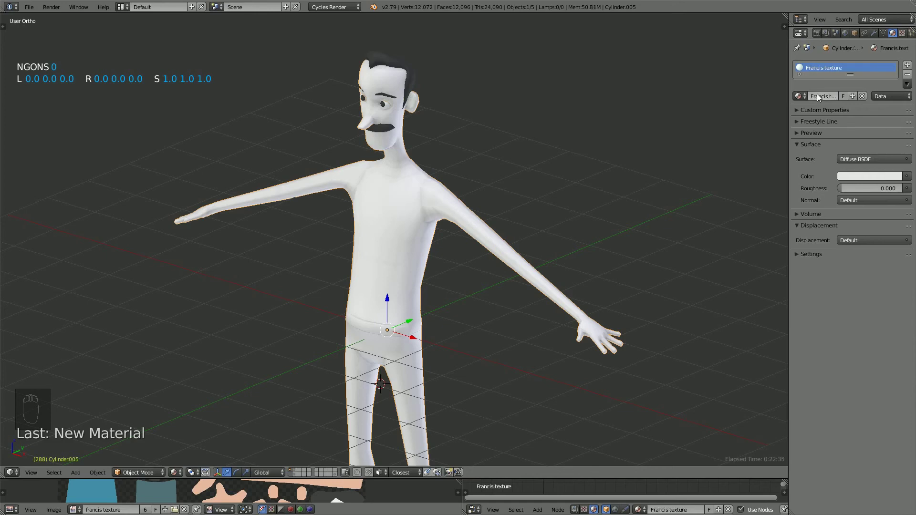
Drive the new material's diffuse color with an Image Texture using the francis texture image
click(905, 178)
click(722, 92)
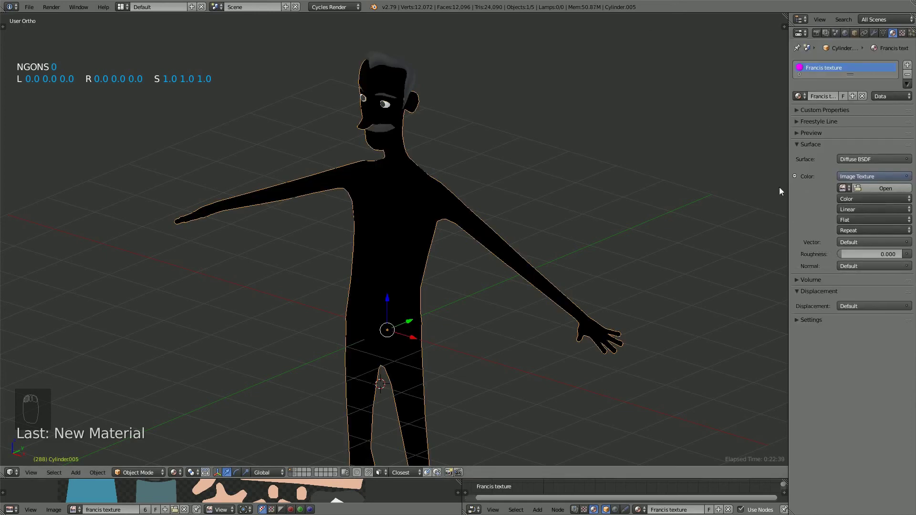
click(842, 189)
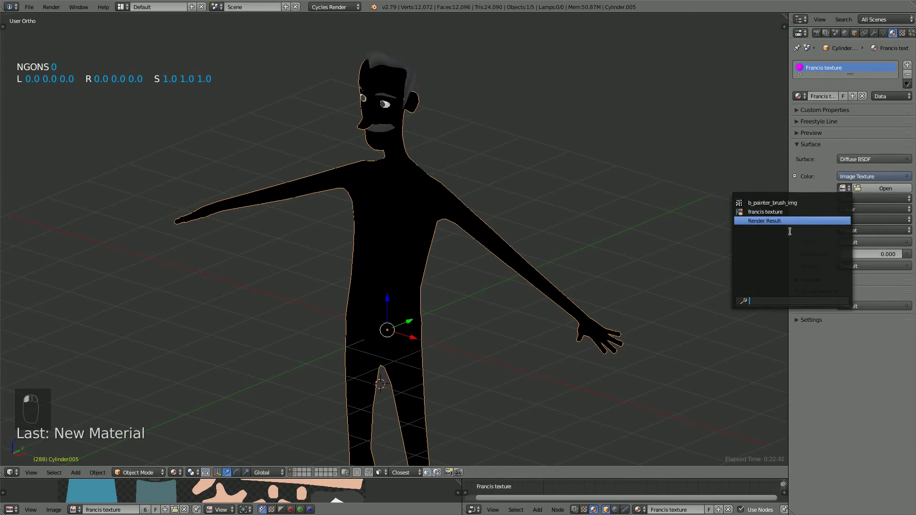
click(786, 212)
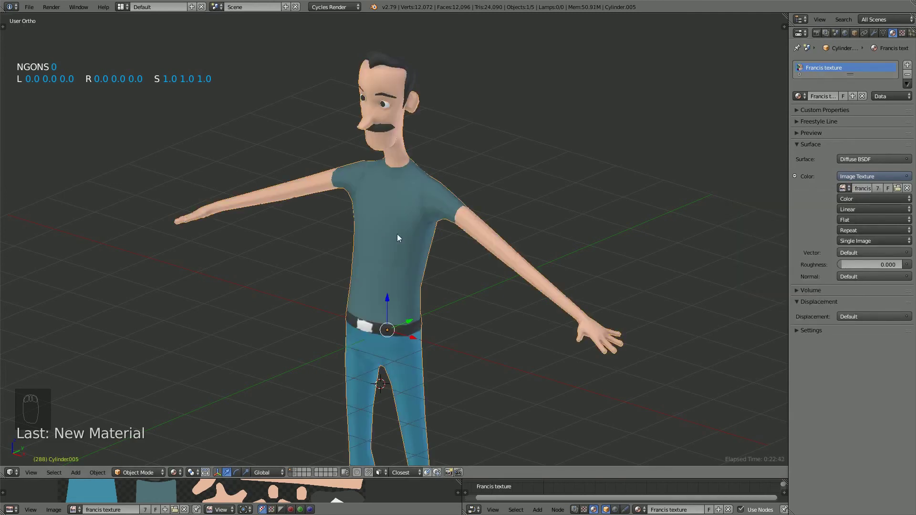
Examine the textured character from the front, side and above, from the shoes up to the head
middle_drag(374, 239, 409, 251)
scroll(410, 257, down, 3)
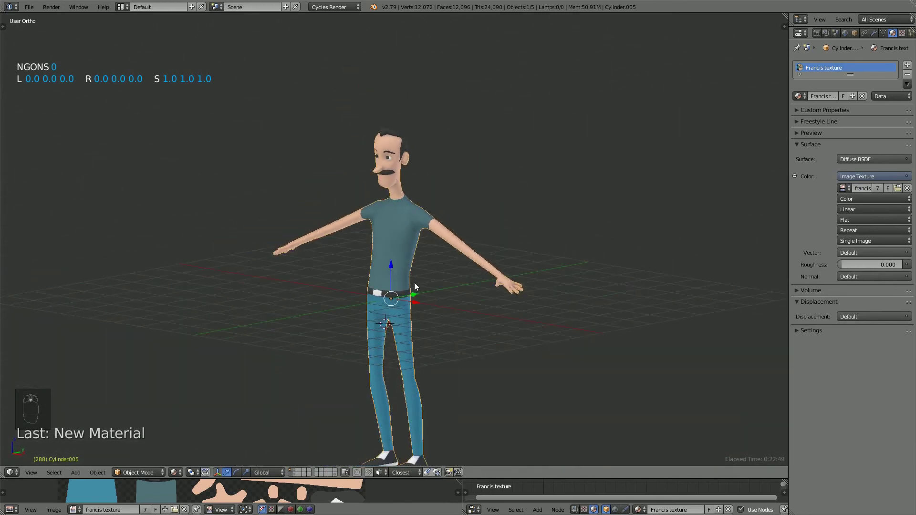
scroll(401, 307, down, 1)
middle_drag(401, 307, 412, 270)
scroll(406, 253, up, 5)
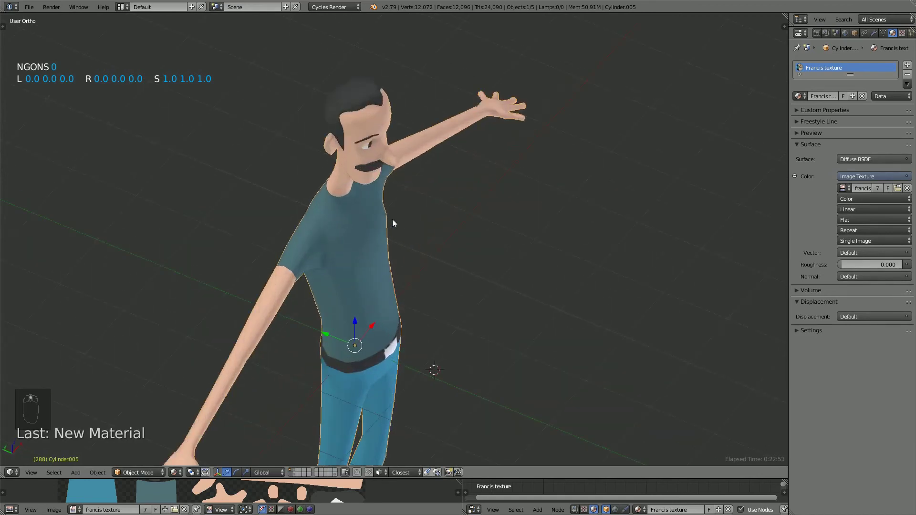
shift+middle_drag(392, 219, 366, 251)
scroll(452, 287, up, 3)
Select the separate hair and facial hair objects one after another to check their materials
right_click(401, 239)
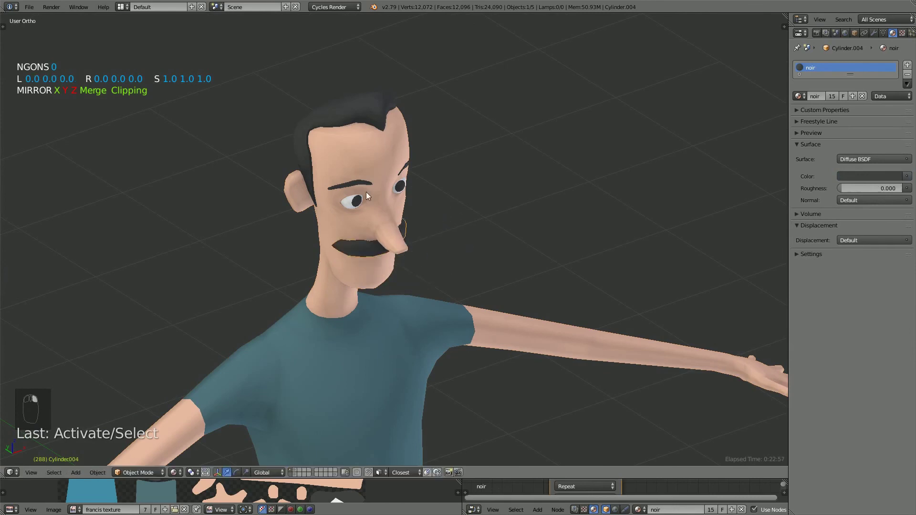
right_drag(356, 113, 399, 160)
key(Escape)
middle_drag(400, 157, 357, 173)
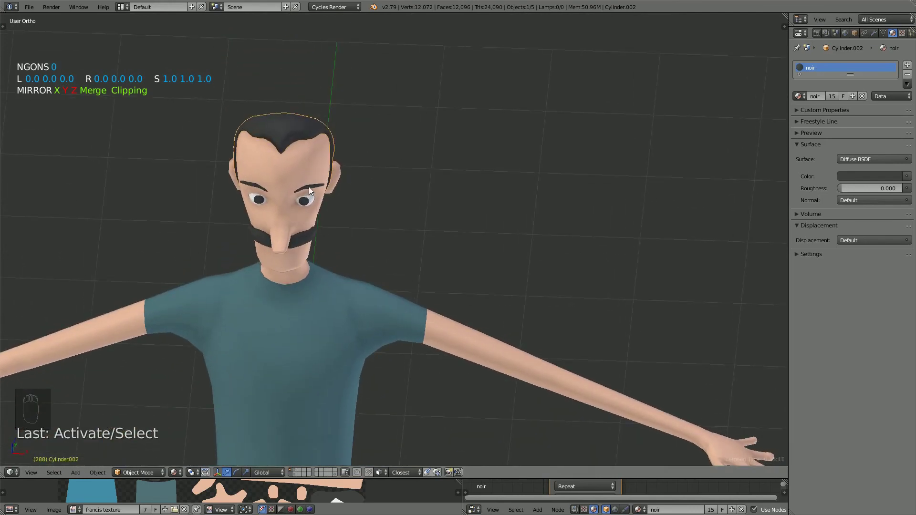
click(305, 242)
middle_drag(384, 245, 348, 206)
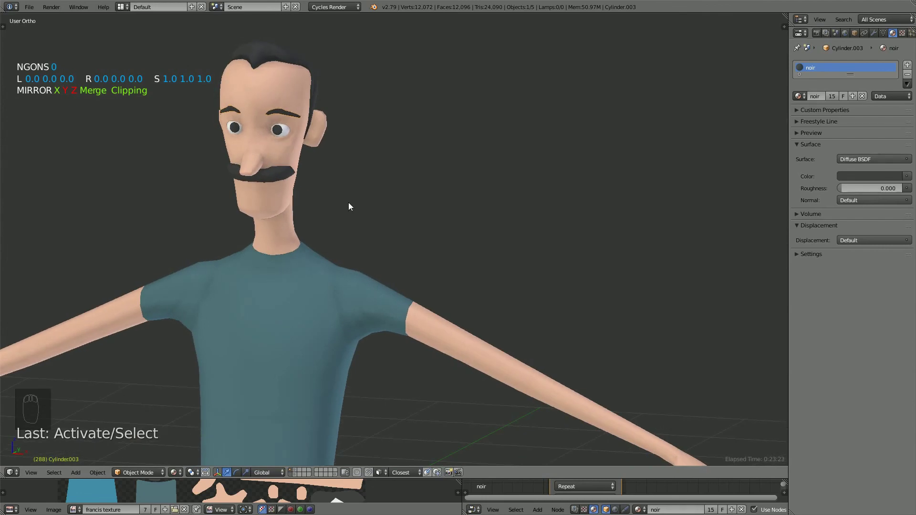
Examine the baked belt and its white buckle up close for ragged color edges
scroll(351, 222, down, 5)
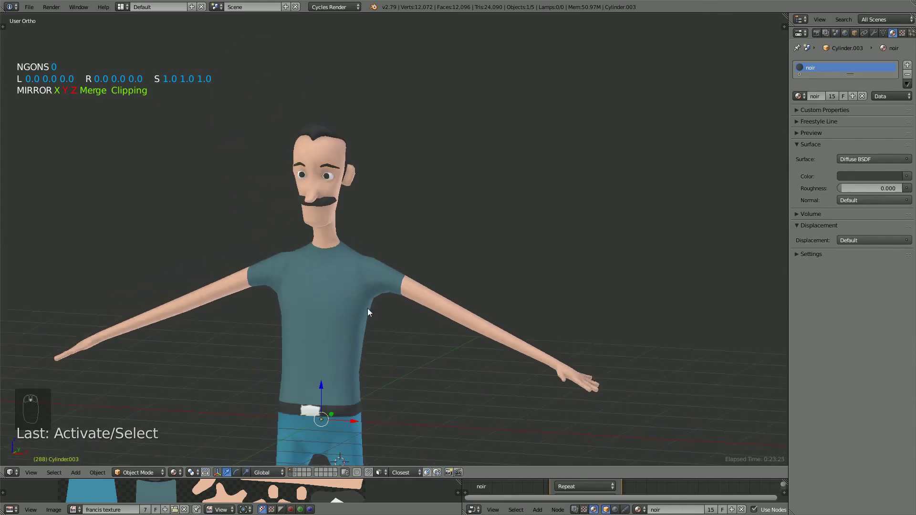
middle_drag(363, 327, 382, 229)
scroll(386, 246, up, 4)
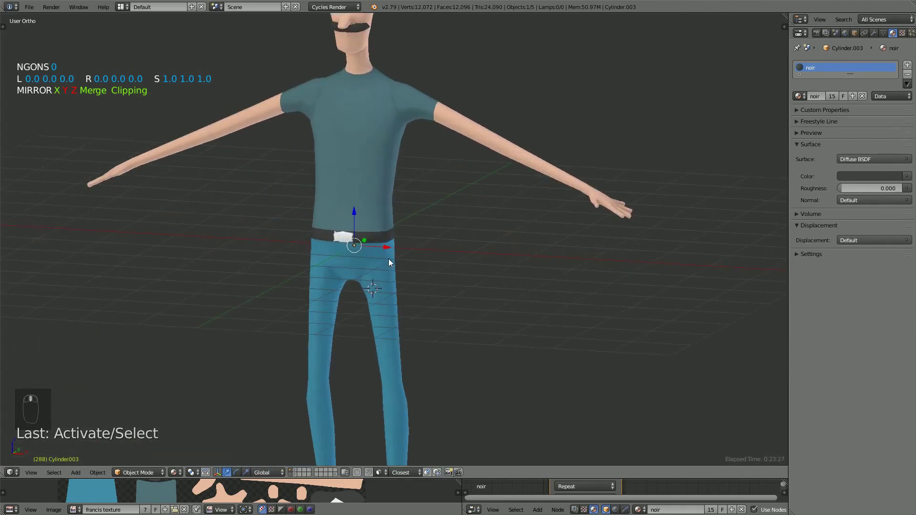
key(KP_1)
scroll(376, 265, up, 6)
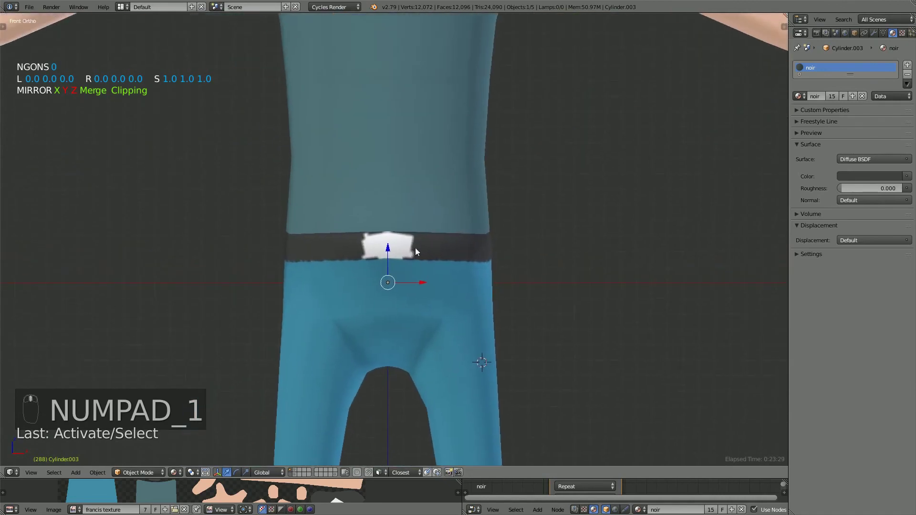
middle_drag(398, 266, 507, 258)
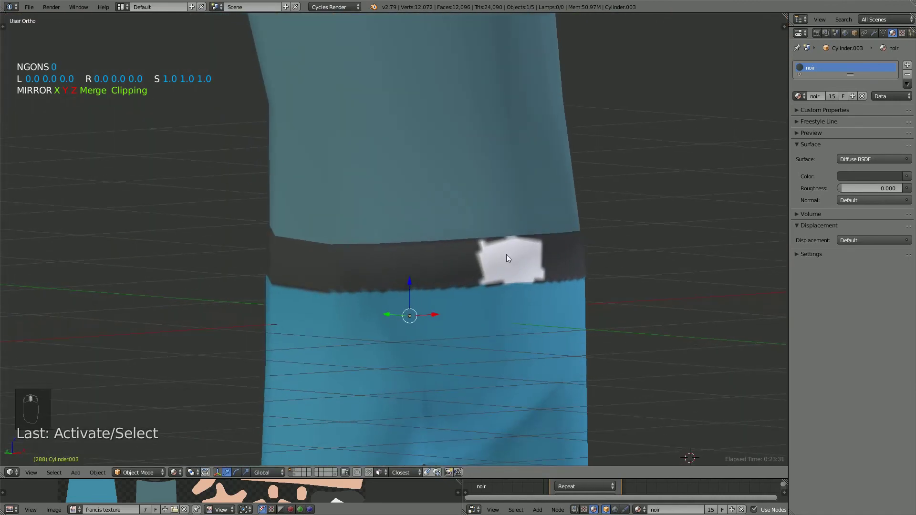
scroll(474, 260, down, 4)
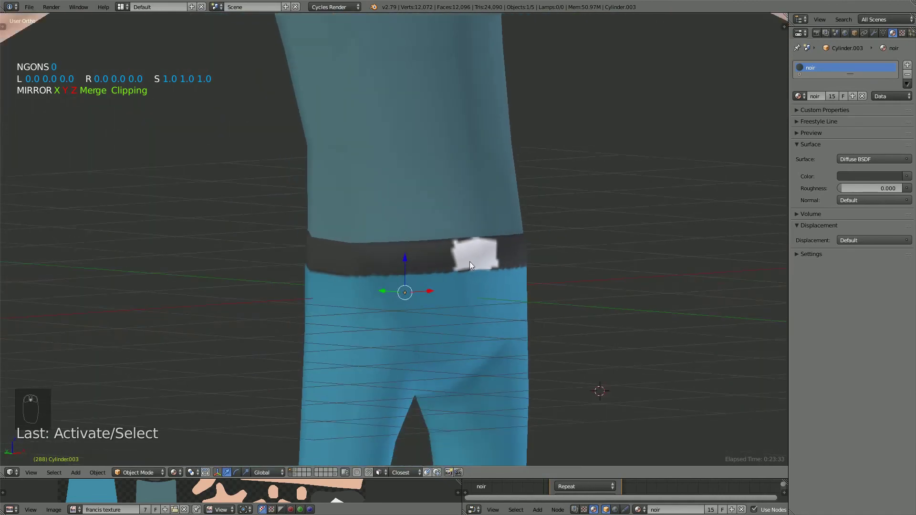
scroll(451, 252, up, 3)
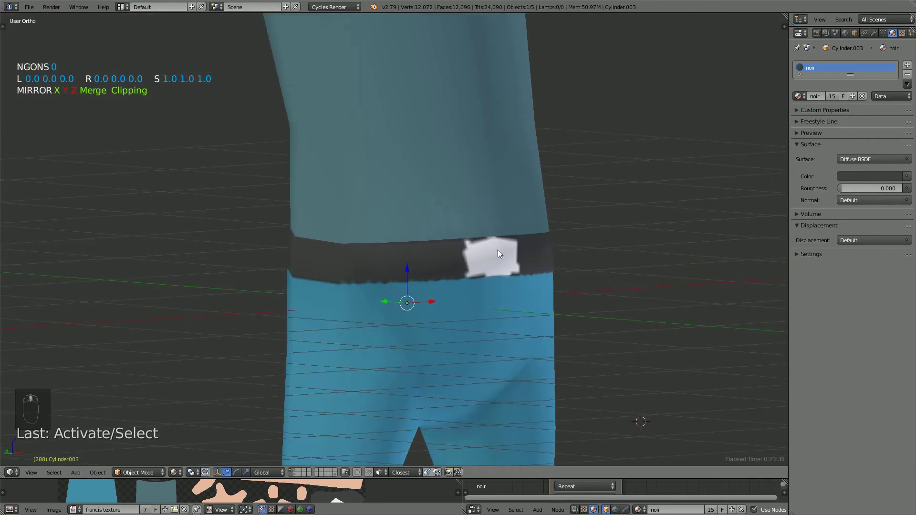
Select the linked belt and trousers faces of the body in Edit Mode, with the UV editor enlarged again
key(Tab)
key(Tab)
key(Tab)
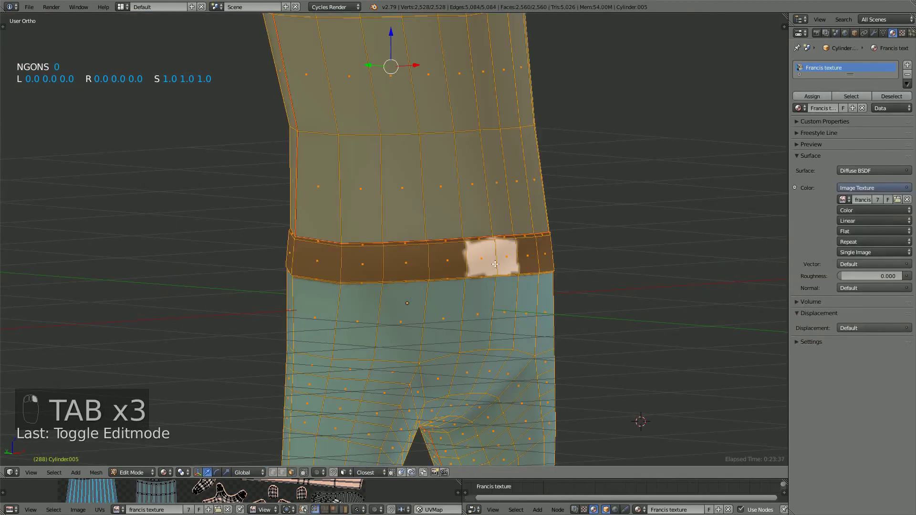
right_click(484, 253)
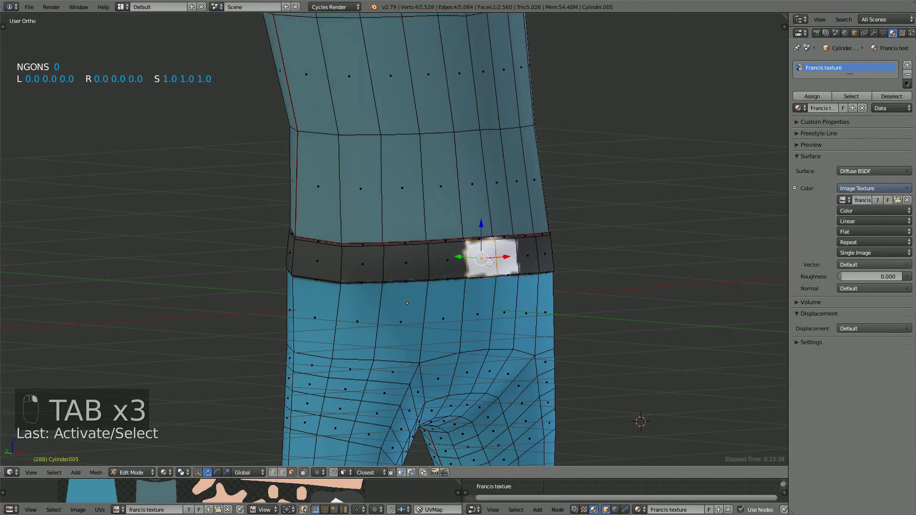
drag(529, 478, 518, 258)
key(l)
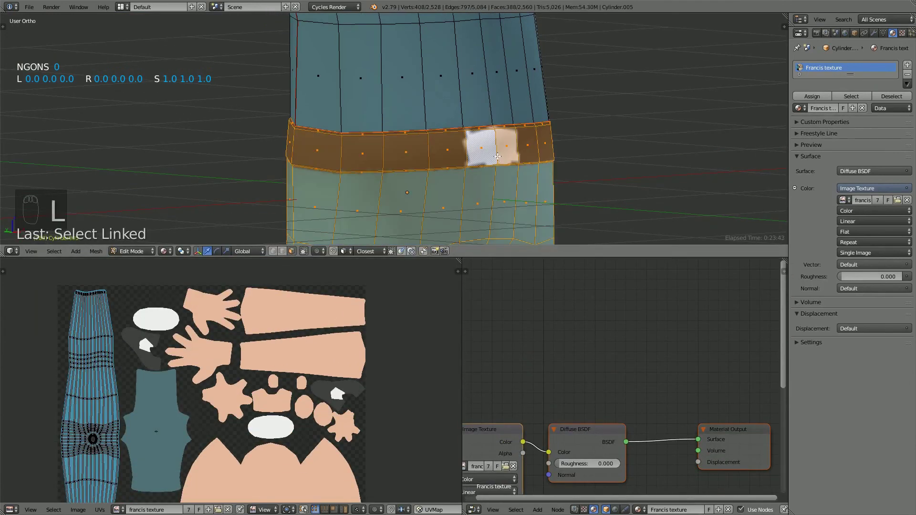
Examine the belt and buckle faces in the middle of the trousers' UV island
scroll(139, 431, down, 1)
middle_drag(138, 430, 272, 376)
scroll(324, 373, up, 5)
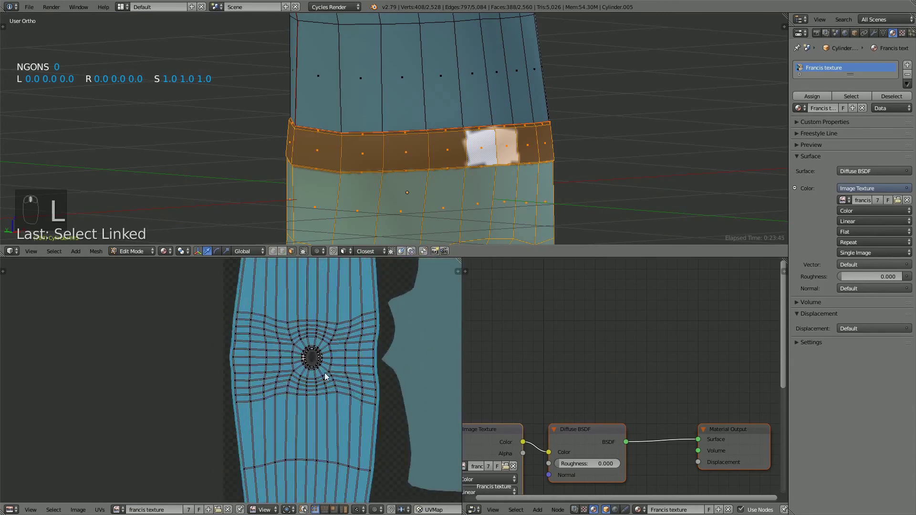
scroll(327, 375, up, 3)
scroll(363, 353, up, 2)
middle_drag(383, 338, 200, 400)
scroll(338, 376, up, 3)
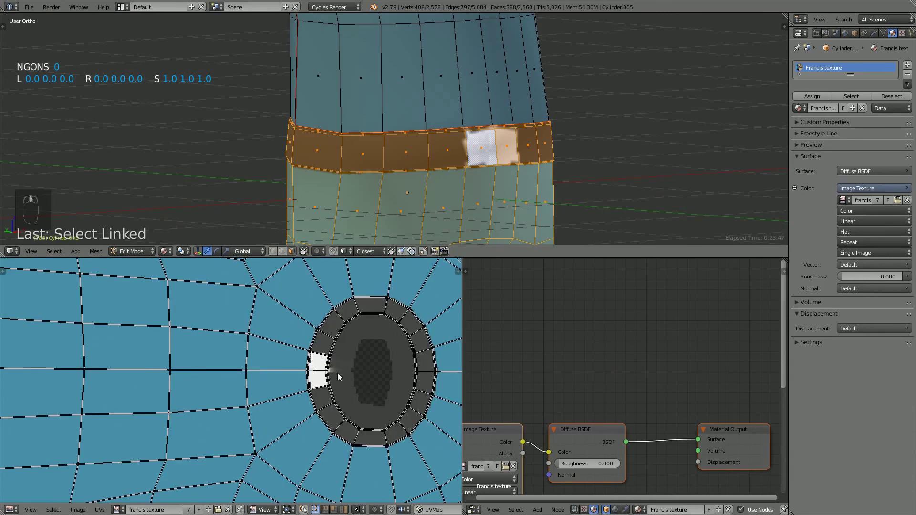
Examine the pixel edges of the white buckle faces against the dark belt ring in the UV editor
scroll(326, 375, up, 1)
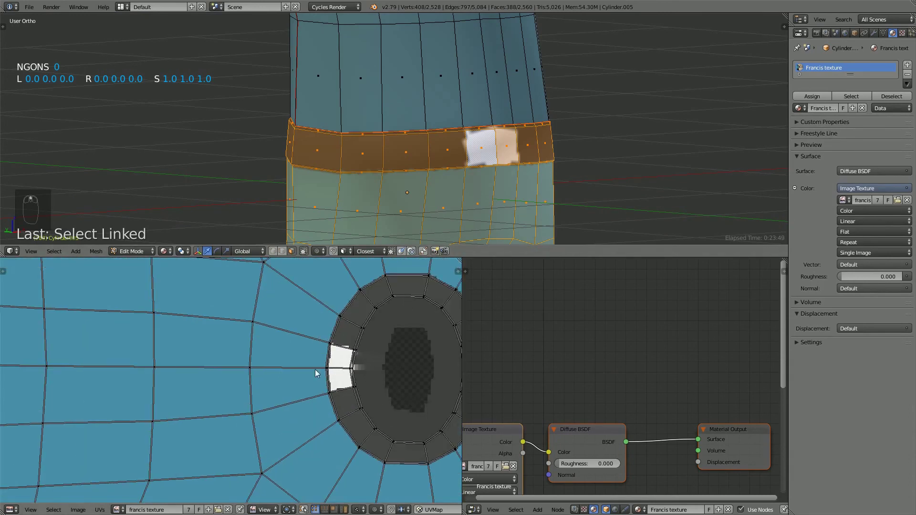
scroll(320, 367, up, 1)
scroll(410, 348, up, 1)
middle_drag(408, 349, 249, 384)
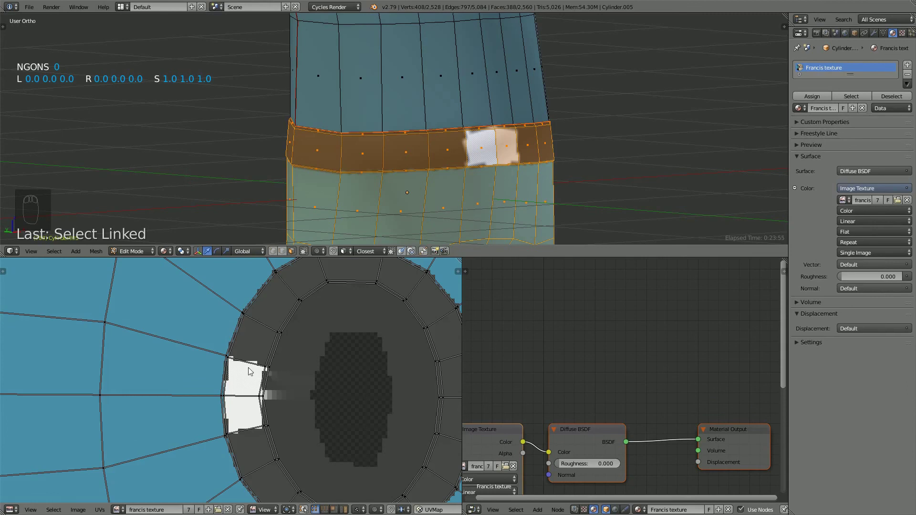
scroll(249, 371, up, 1)
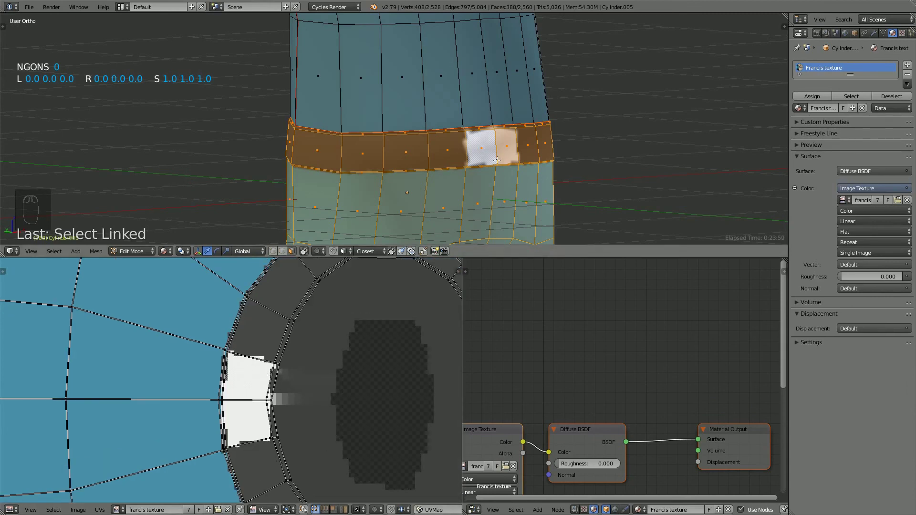
scroll(246, 376, down, 2)
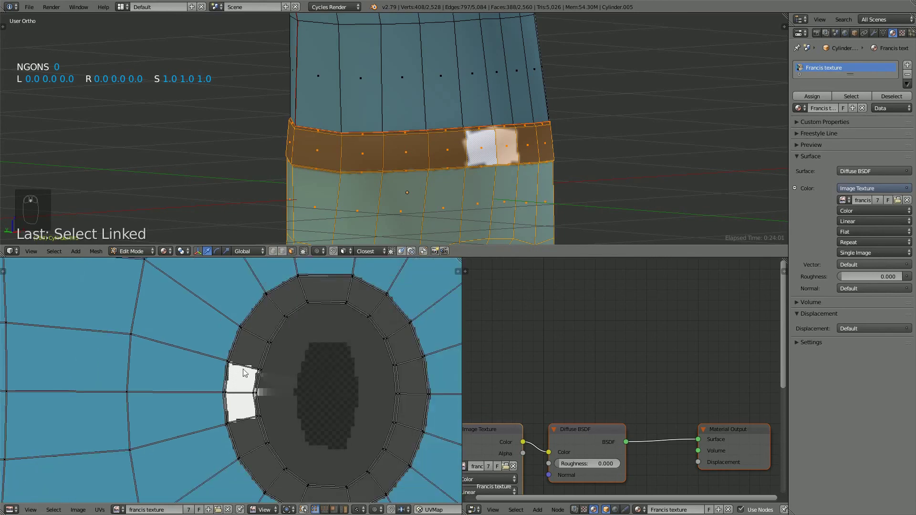
scroll(245, 372, down, 1)
scroll(244, 373, up, 2)
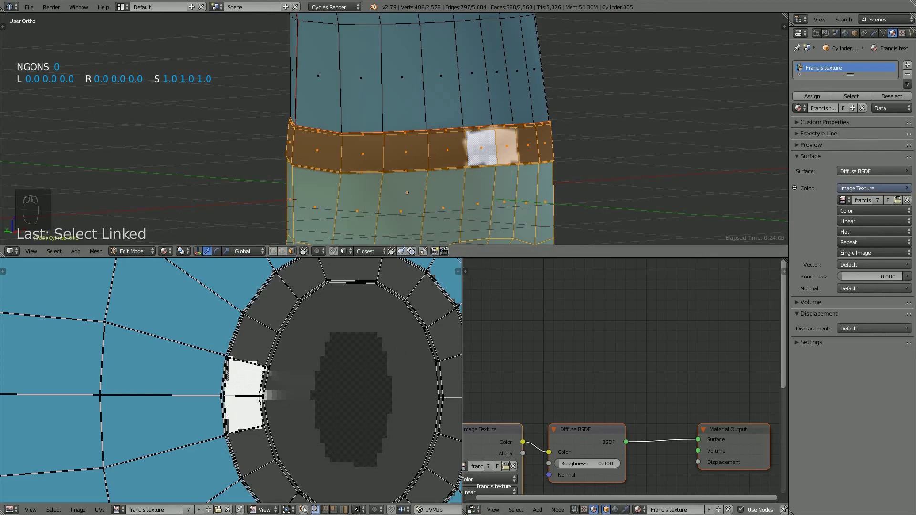
Deselect all faces and return the body to Object Mode in an enlarged 3D view, with the material's Surface settings collapsed
drag(463, 263, 499, 451)
scroll(473, 295, down, 5)
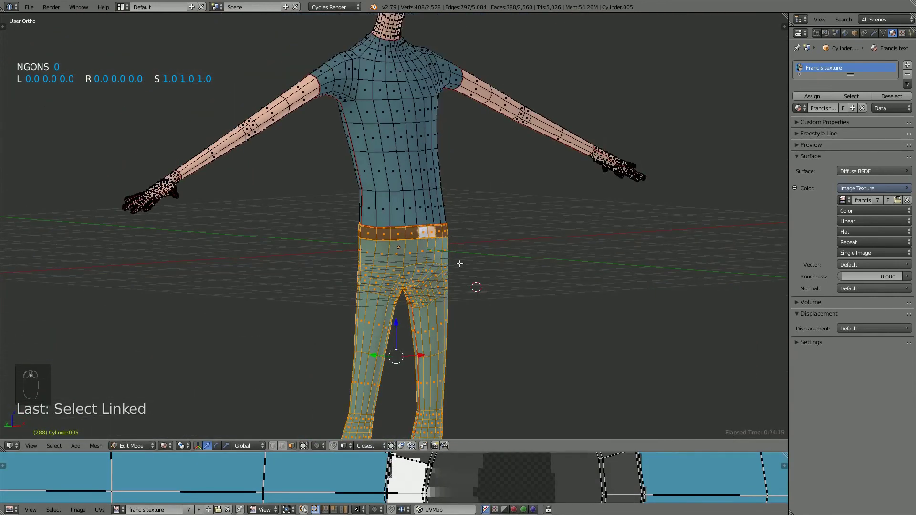
key(a)
middle_drag(464, 251, 646, 150)
key(Tab)
scroll(422, 263, down, 3)
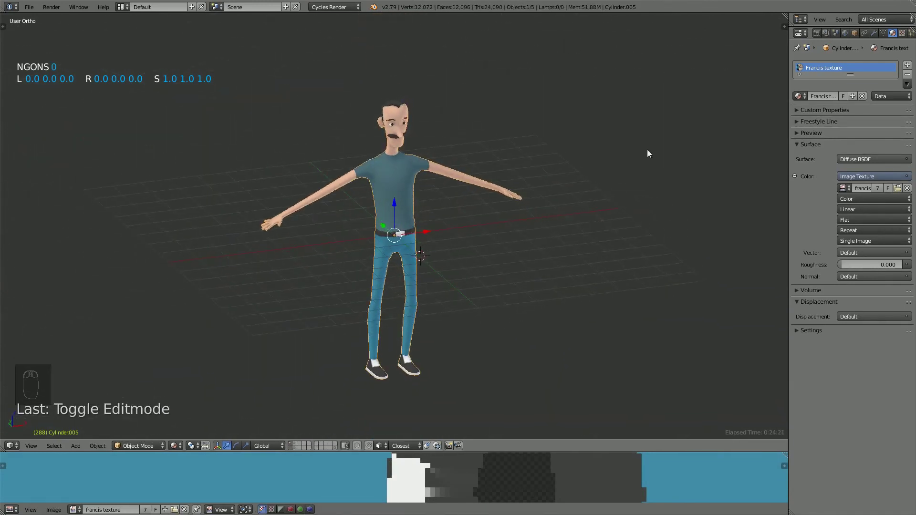
click(803, 145)
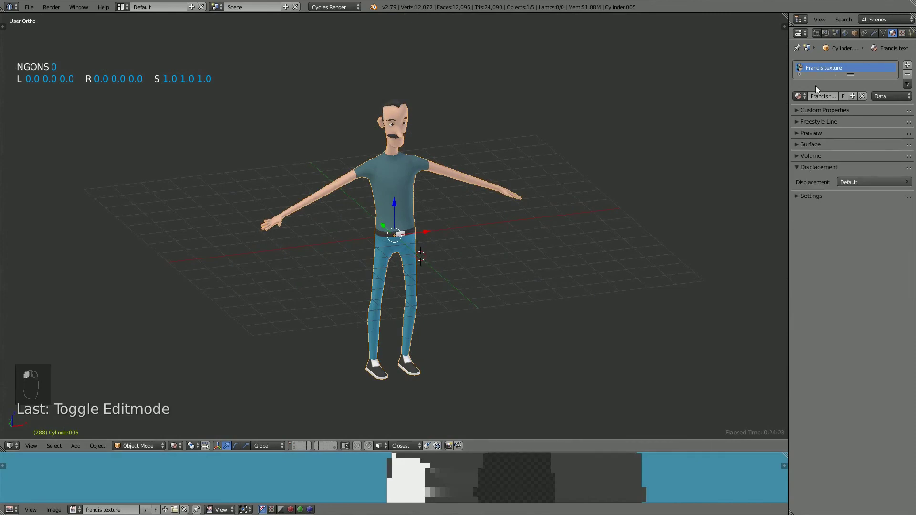
Examine the textured character from the front, side and back, close up and at full height
scroll(400, 207, up, 4)
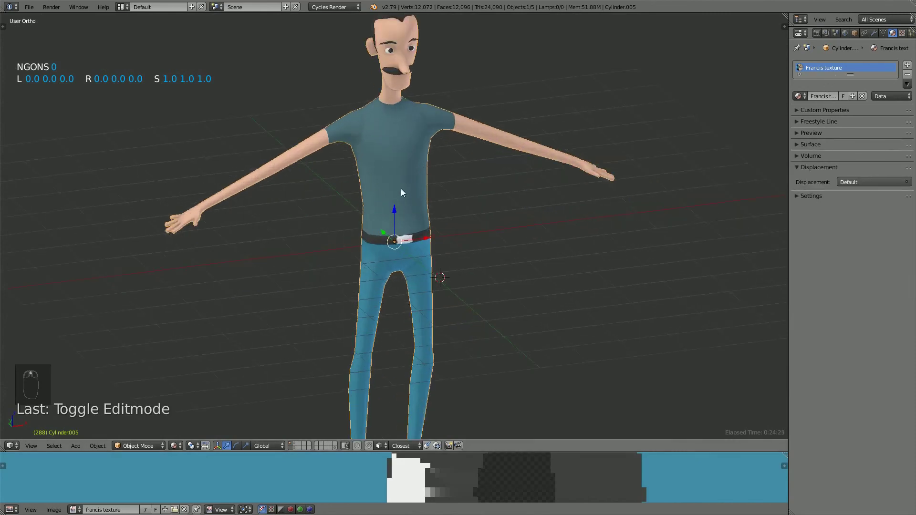
scroll(462, 231, down, 4)
middle_drag(466, 231, 545, 230)
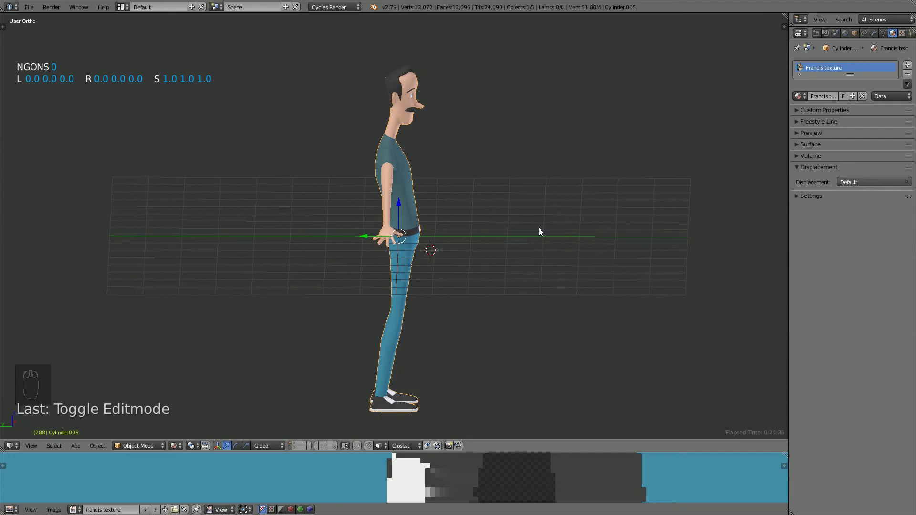
middle_drag(523, 247, 540, 244)
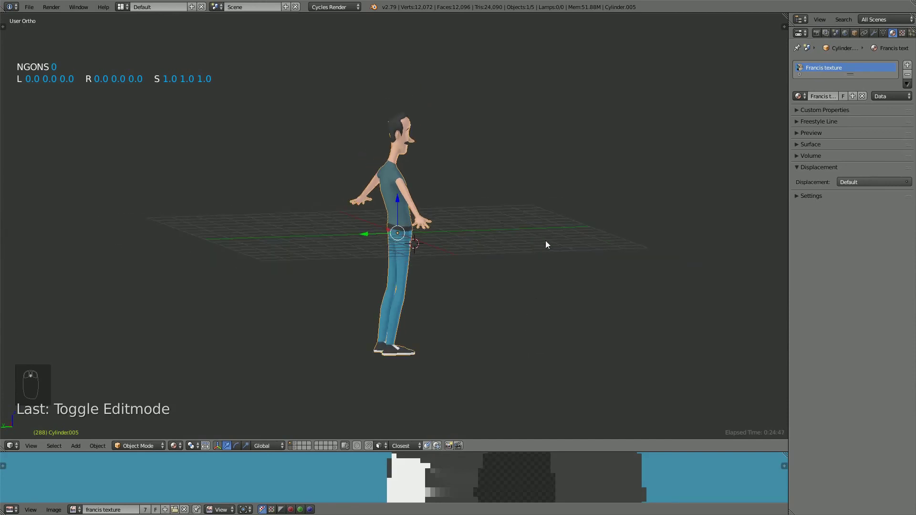
middle_drag(546, 243, 418, 250)
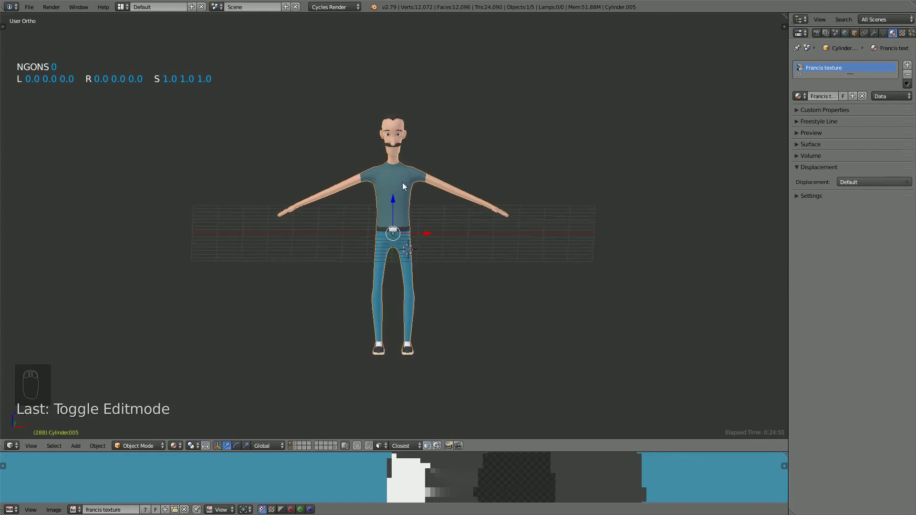
scroll(402, 186, up, 1)
middle_drag(387, 219, 441, 238)
scroll(437, 241, up, 3)
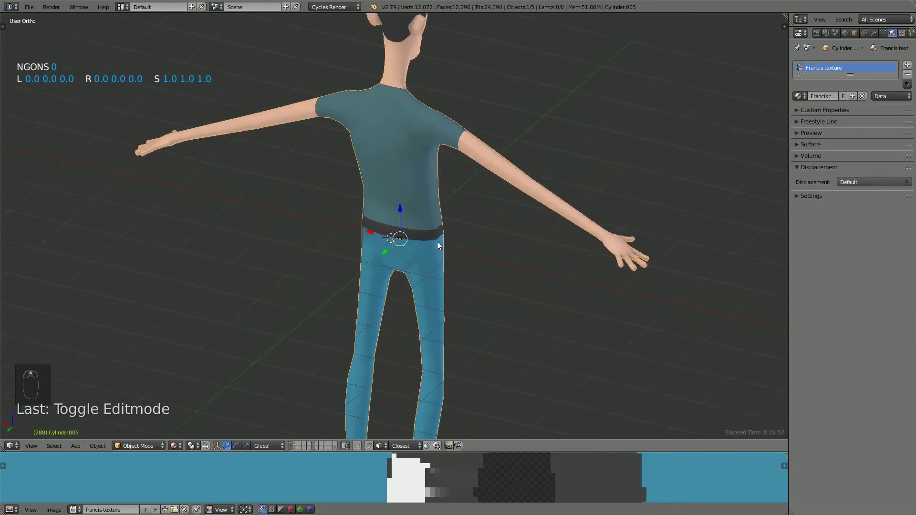
scroll(437, 241, down, 3)
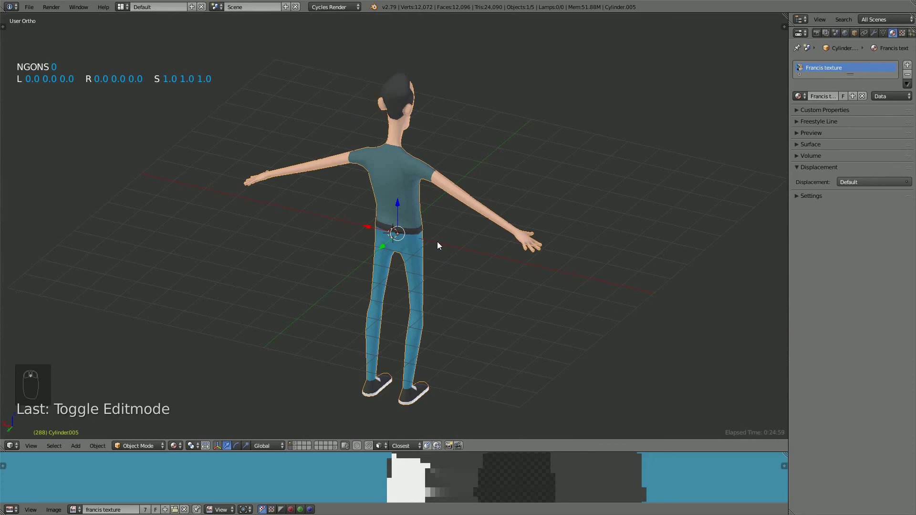